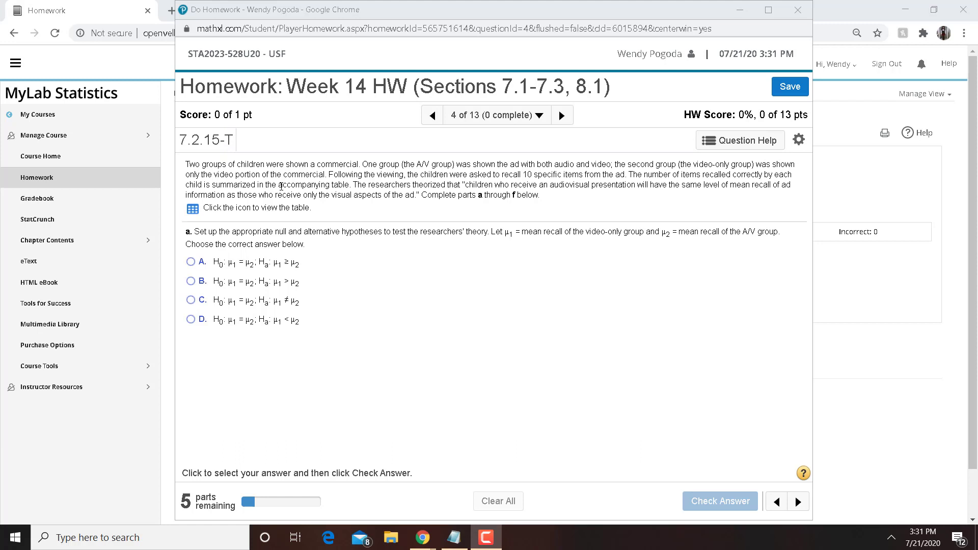
Review the data table, then answer part a with option C, Ha: μ1 ≠ μ2, and check the answer
left_click(192, 210)
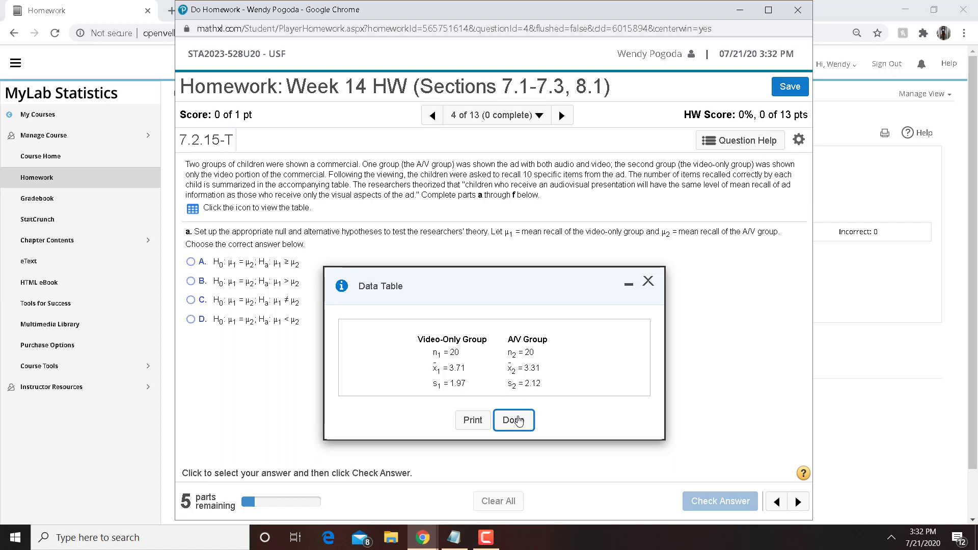
left_click(514, 420)
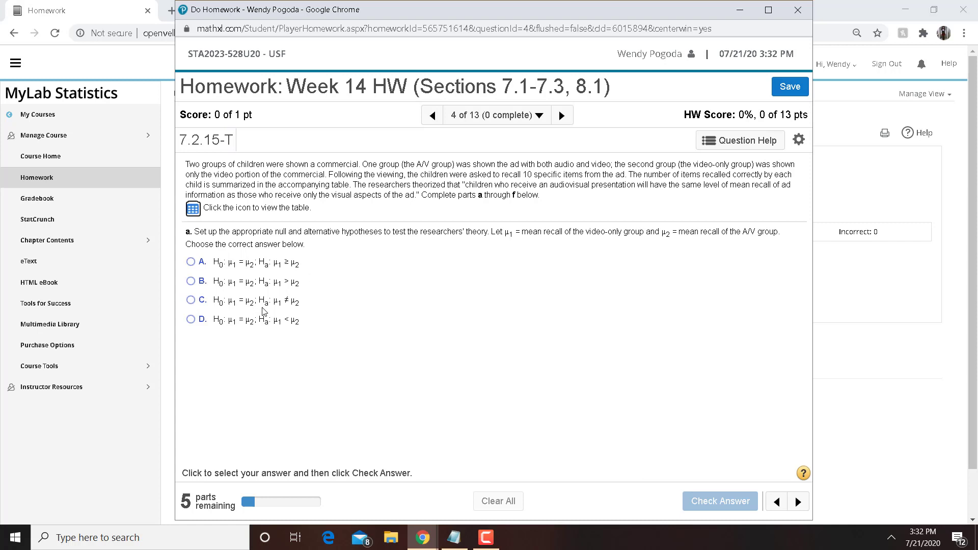
left_click(191, 302)
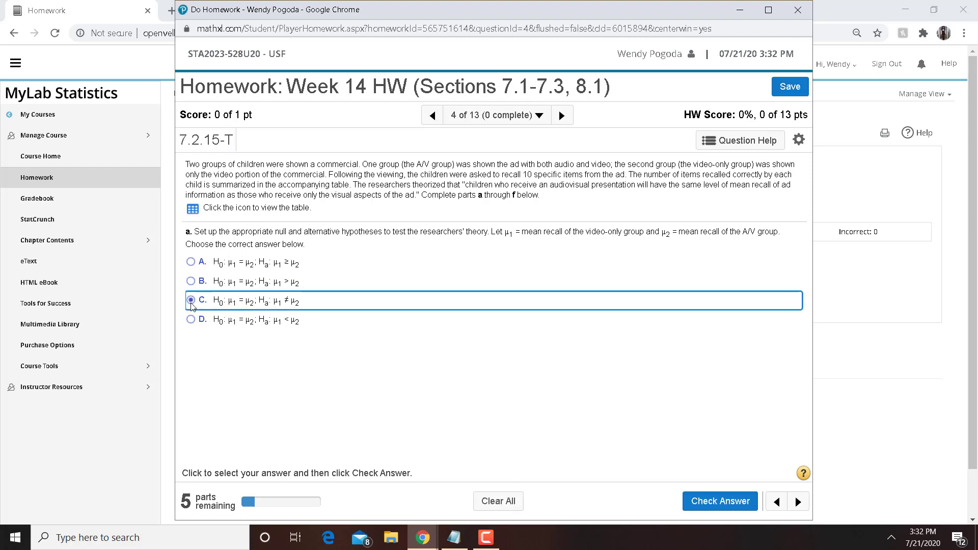
left_click(703, 502)
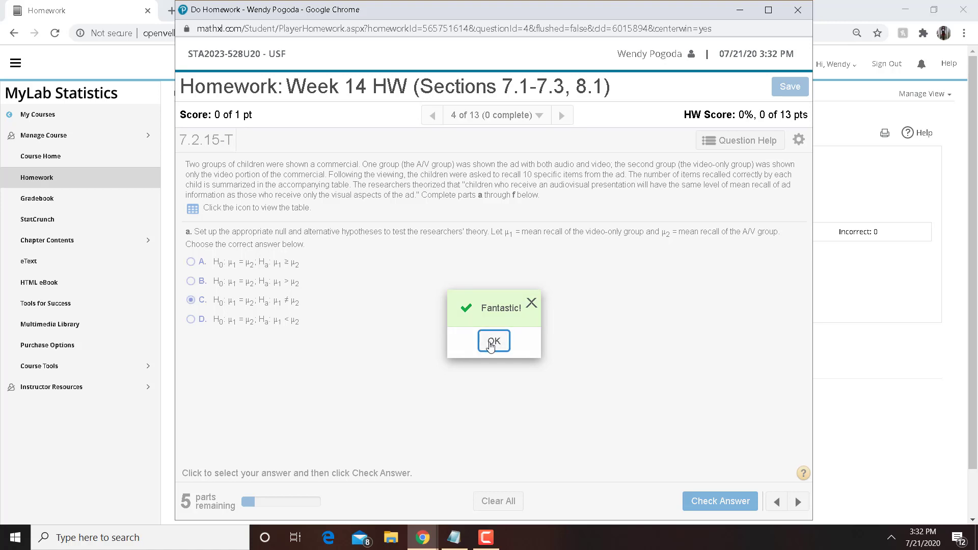
left_click(491, 343)
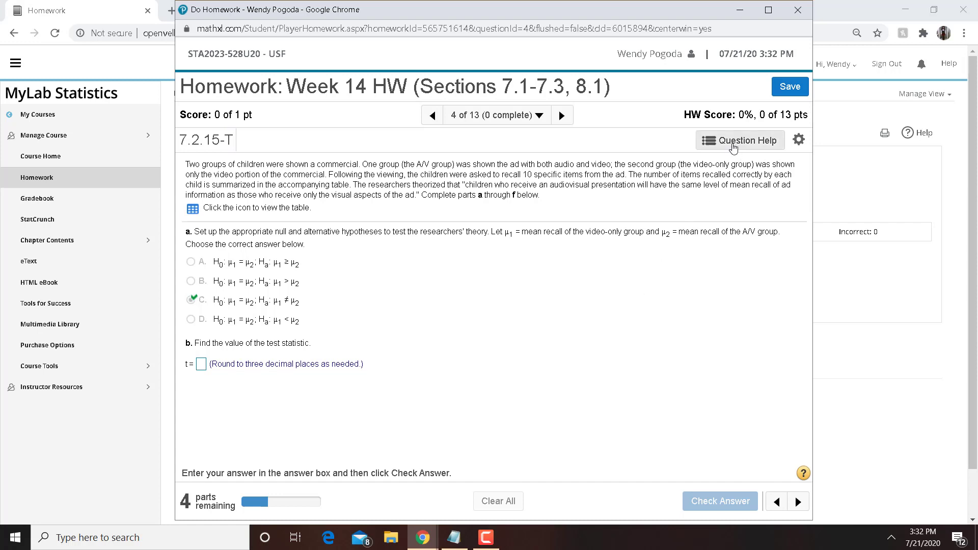
Open StatCrunch from the question's help options and arrange its window so the homework question stays visible beside it
left_click(733, 146)
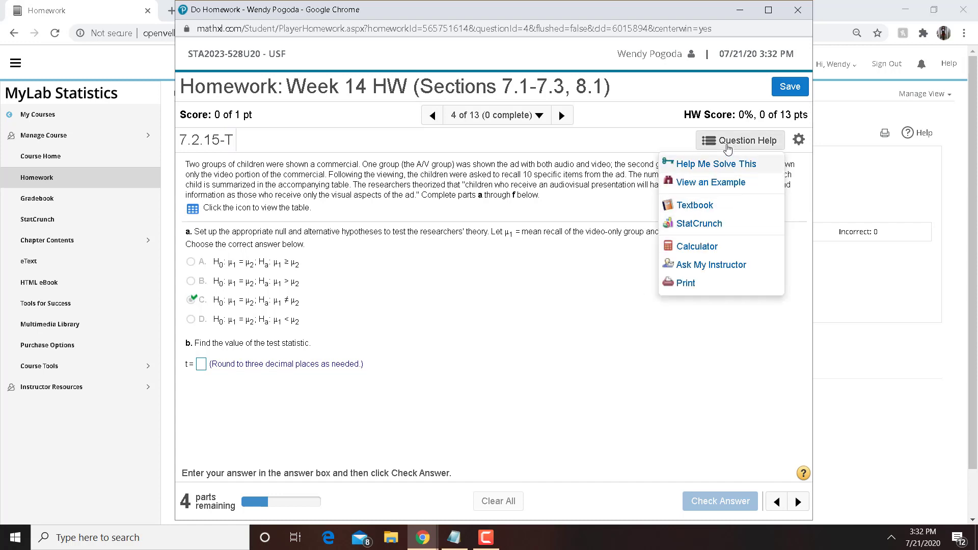
left_click(703, 227)
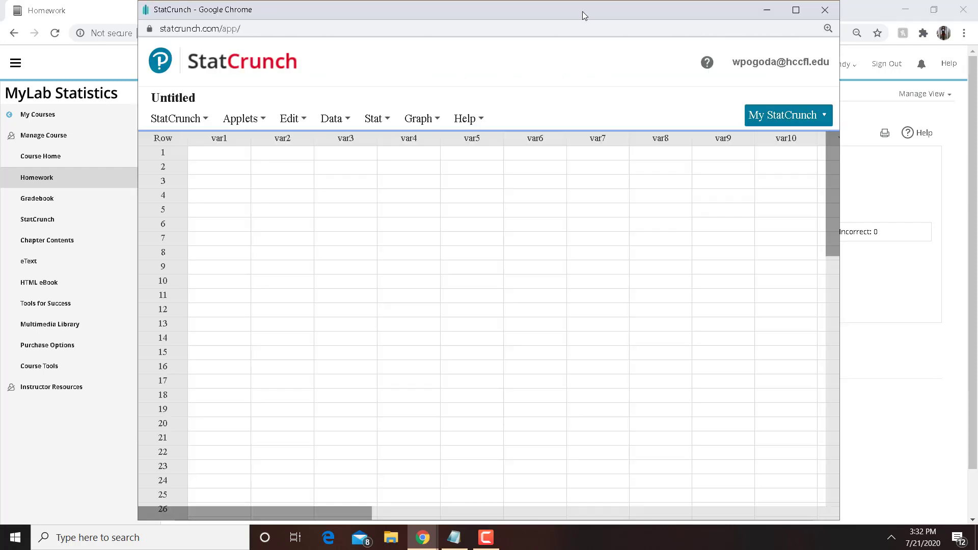
left_click_drag(582, 11, 701, 32)
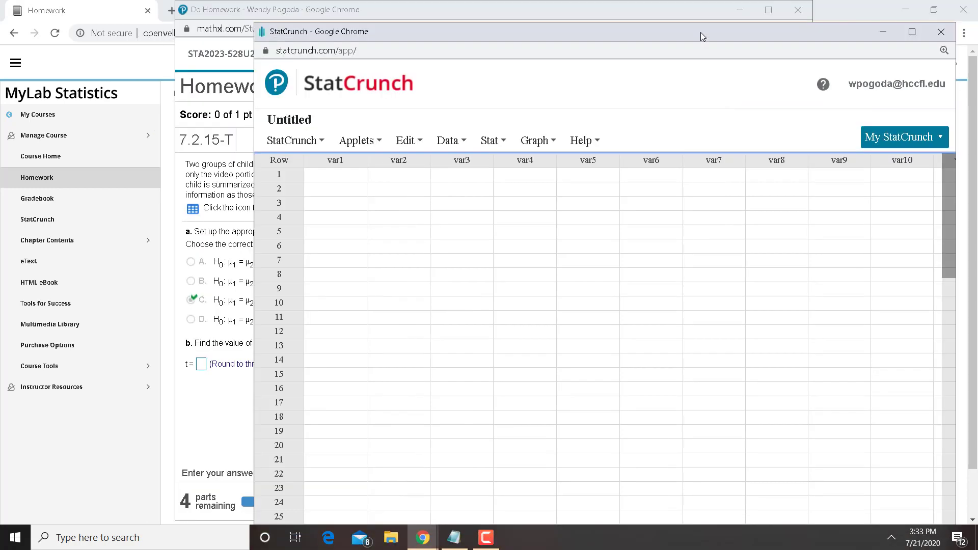
left_click_drag(234, 20, 108, 26)
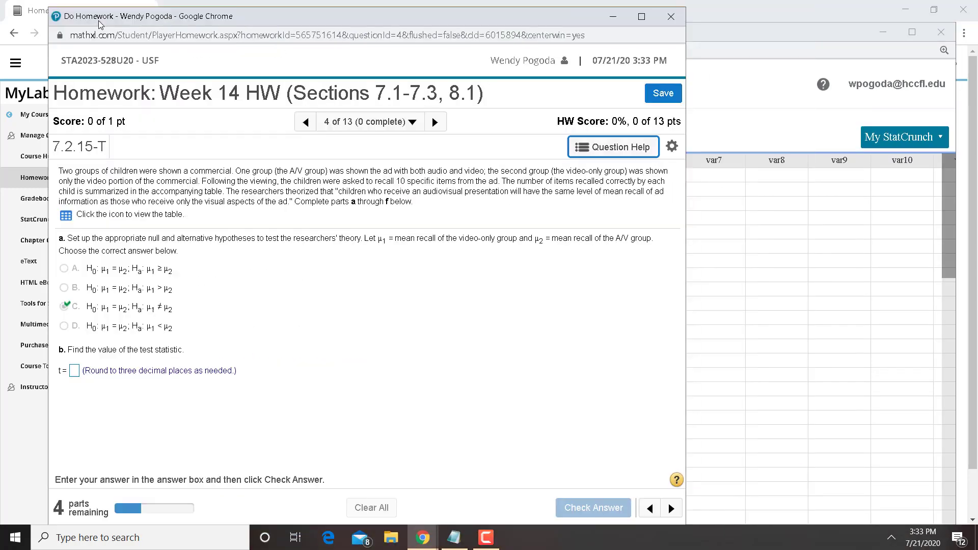
left_click(754, 232)
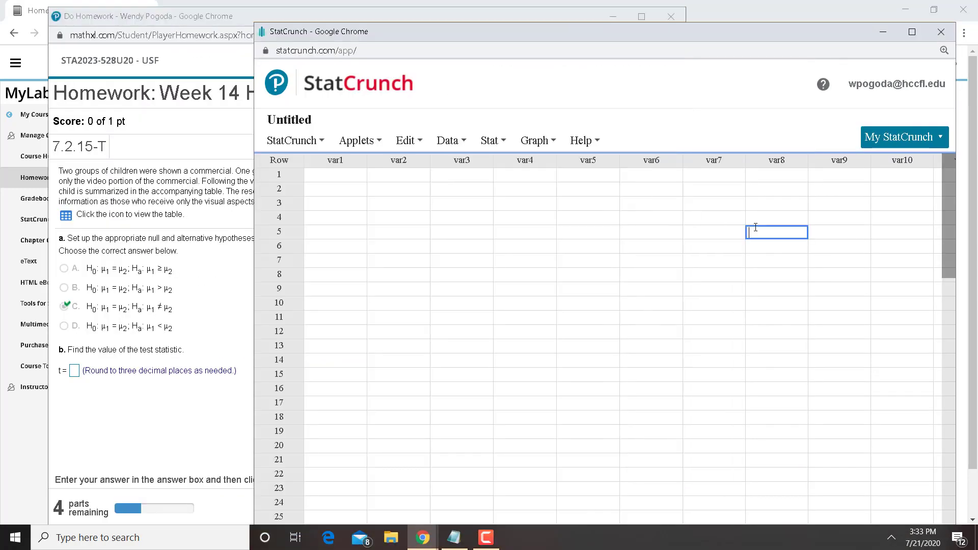
Open the two-sample T test with summary statistics in StatCrunch
left_click(503, 142)
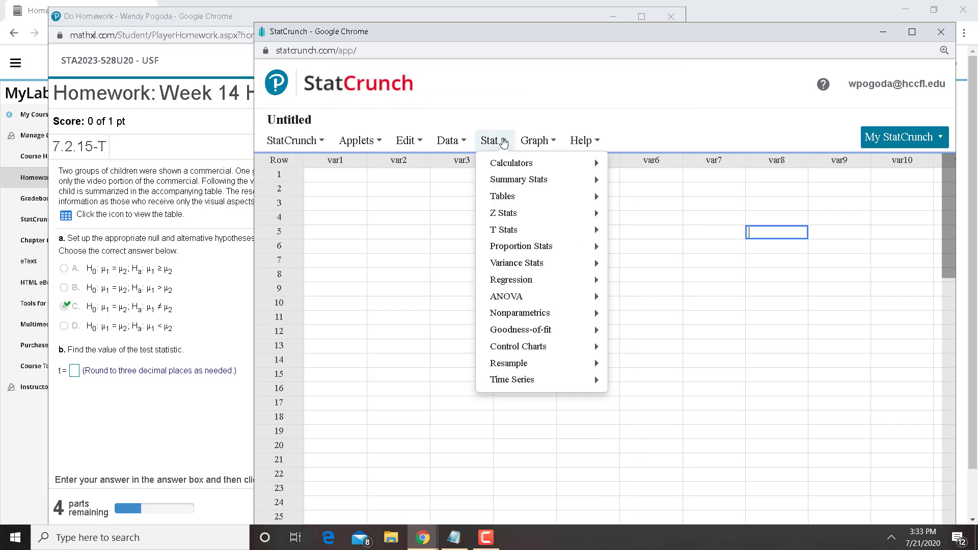
left_click(486, 118)
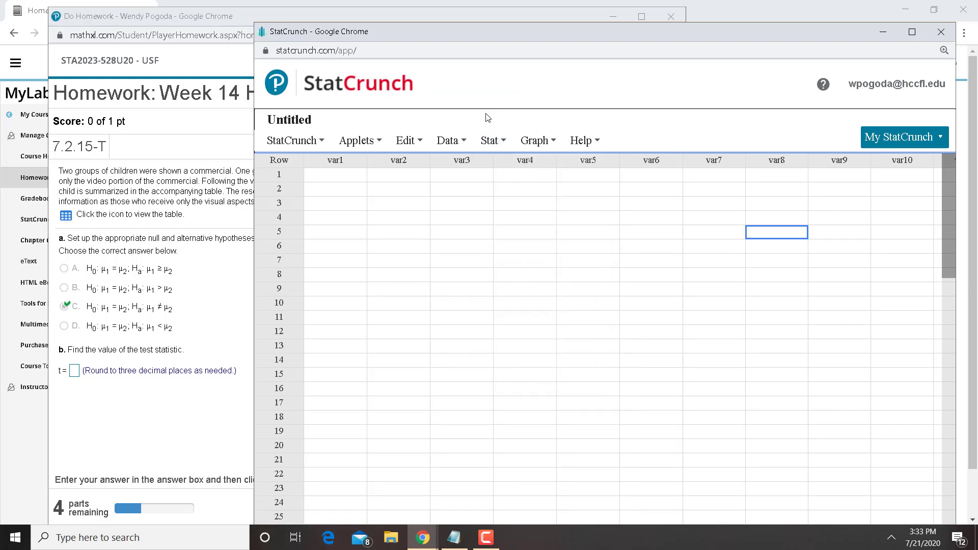
left_click(541, 142)
left_click(492, 141)
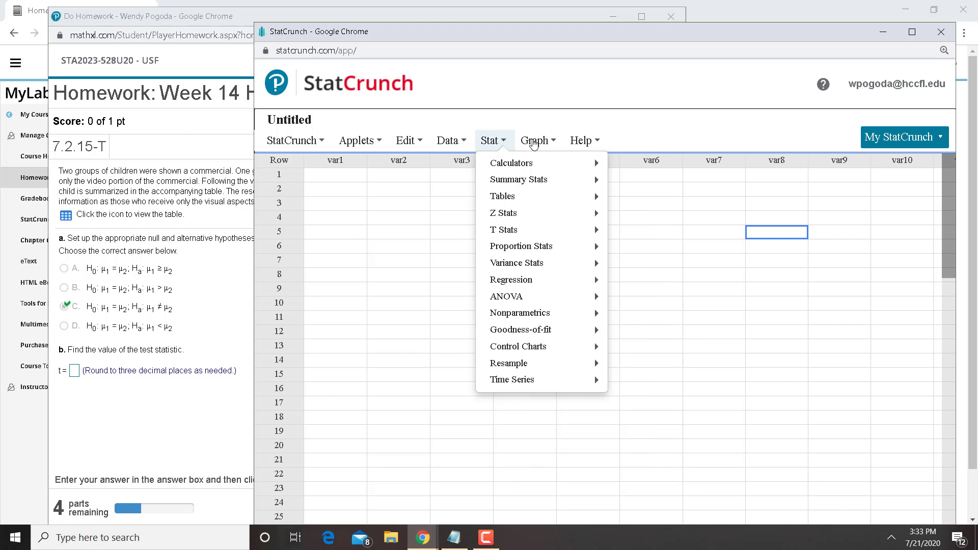
left_click(536, 144)
left_click(492, 141)
mouse_move(502, 233)
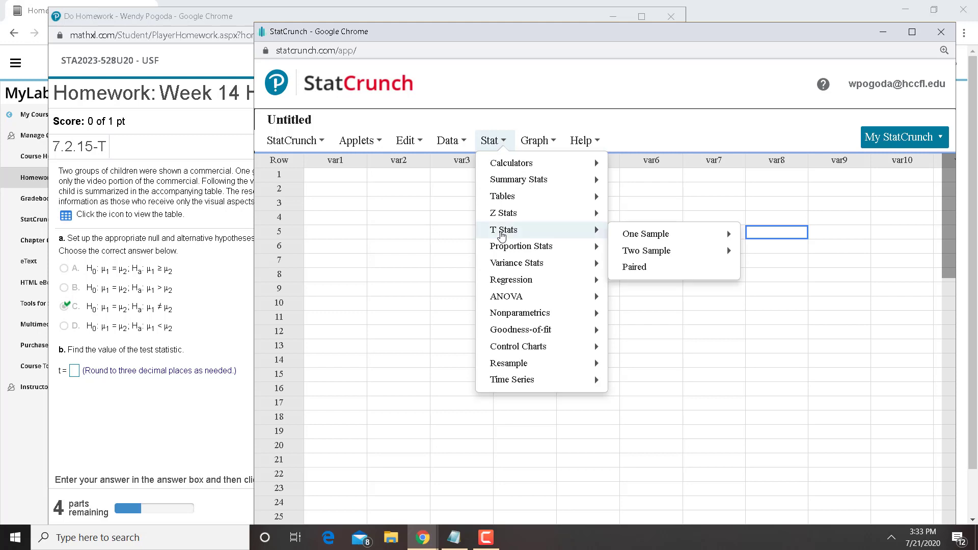
mouse_move(646, 252)
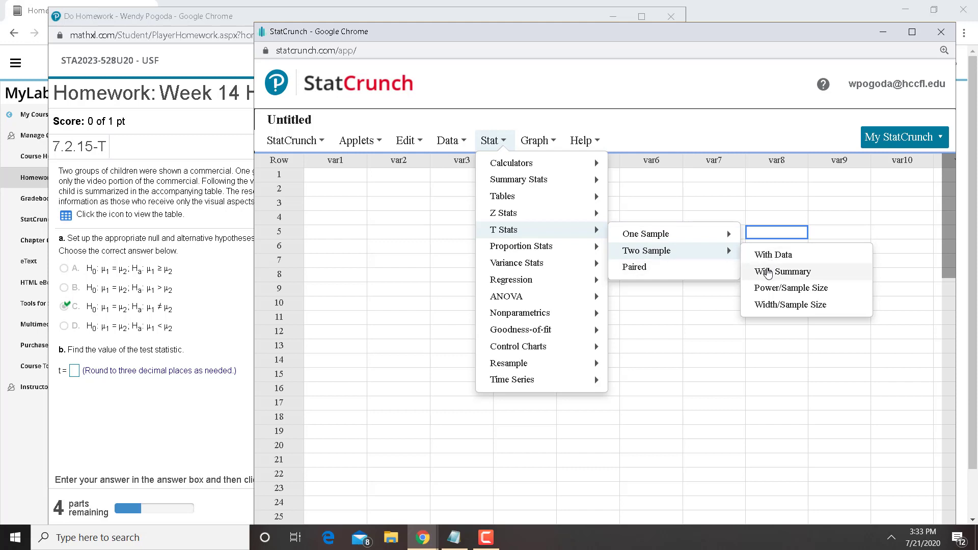
left_click(768, 272)
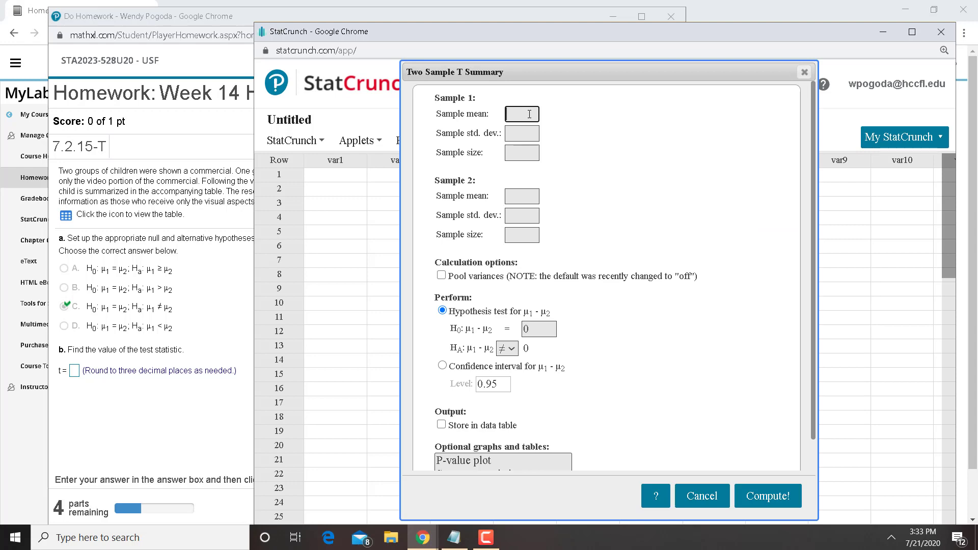
Reopen the homework's data table, place it beside the test dialog, and return to StatCrunch
left_click(65, 217)
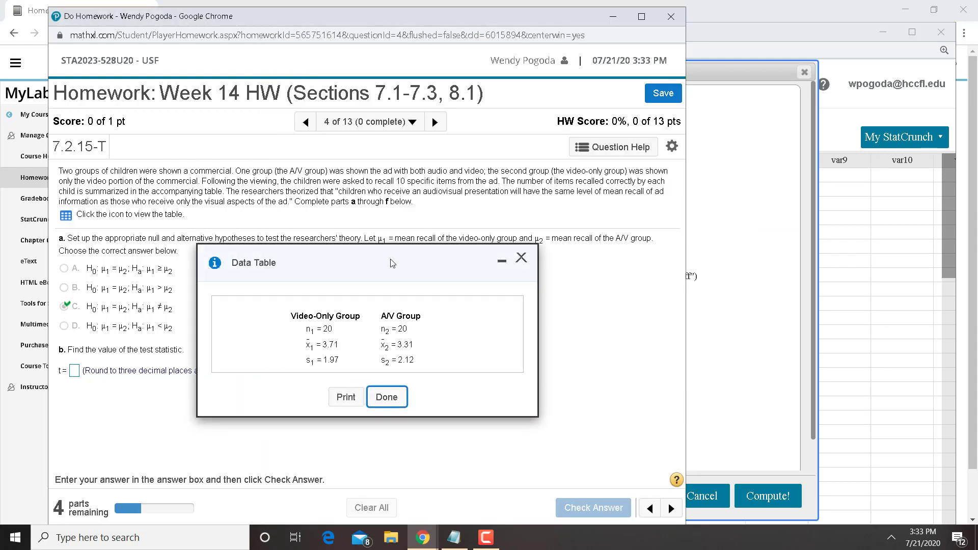
left_click_drag(392, 263, 268, 255)
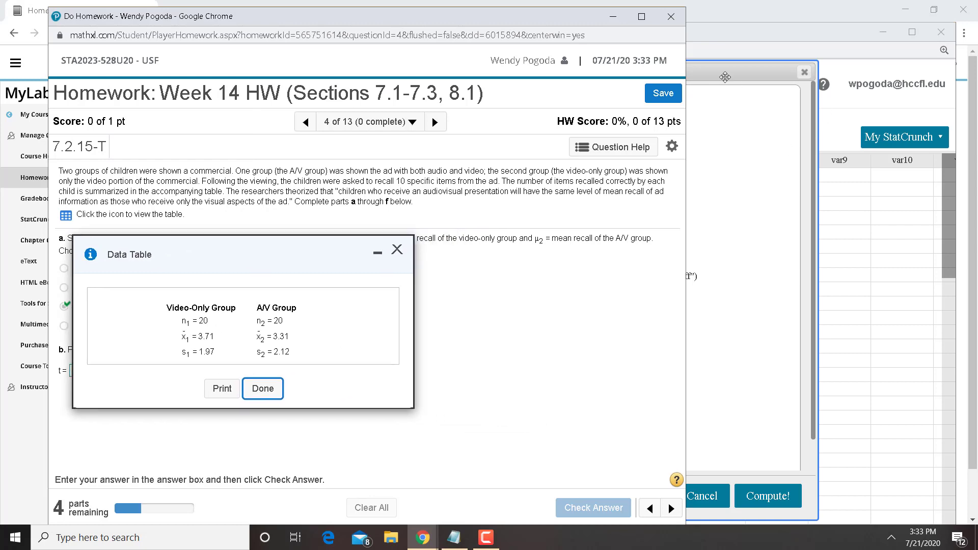
left_click(725, 73)
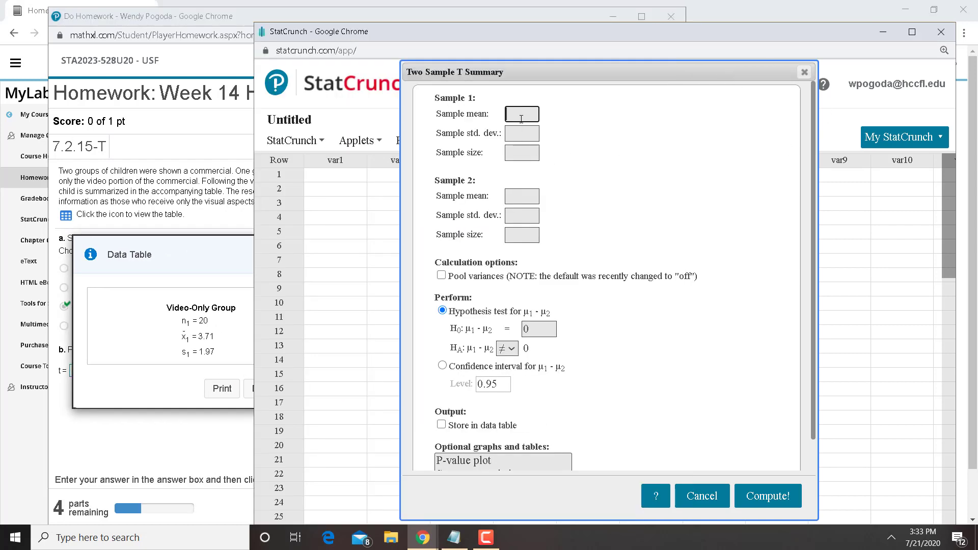
Enter the video-only group as Sample 1 with mean 3.71, standard deviation 1.97 and size 20
left_click(522, 119)
type("3.71")
key("Tab")
type("1.97")
key("Tab")
type("20")
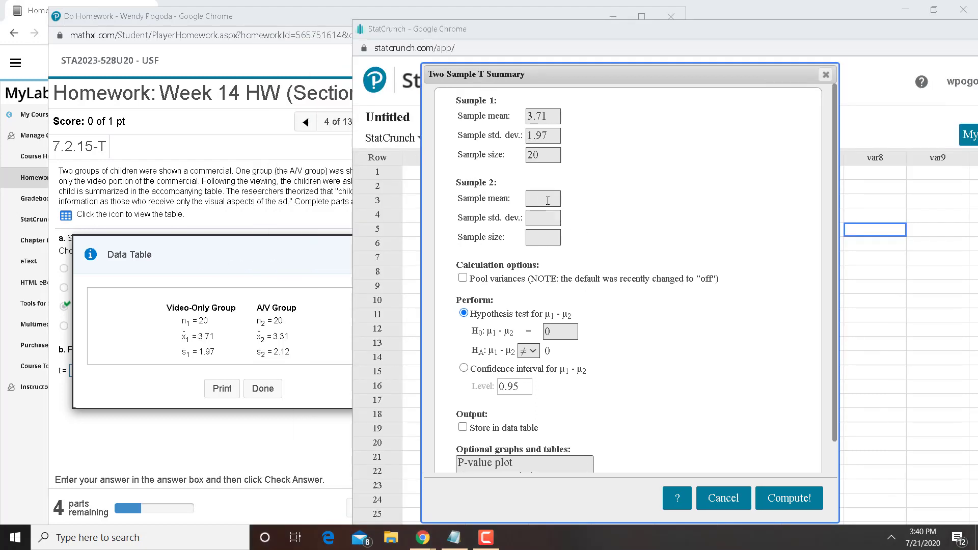
Enter the A/V group as Sample 2 with mean 3.31, standard deviation 2.12 and size 20
left_click(547, 199)
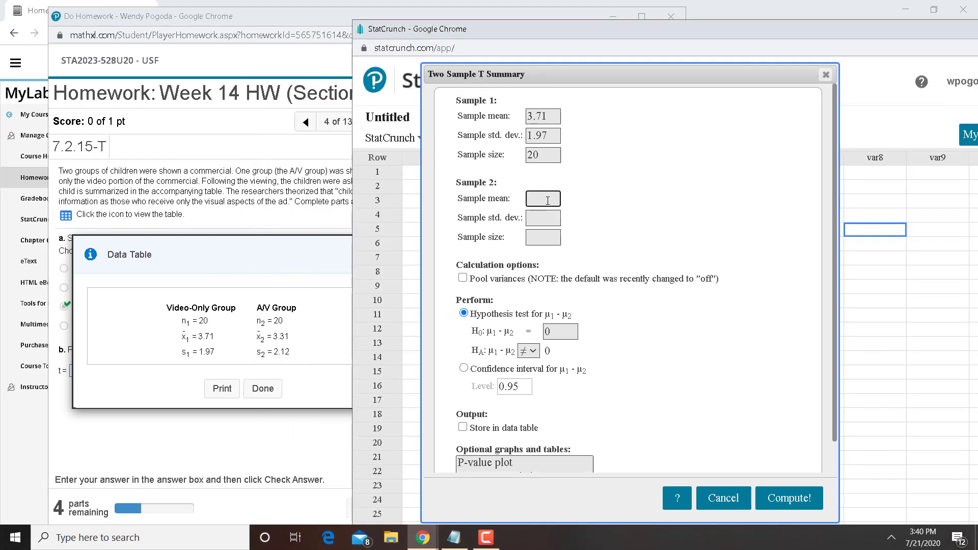
type("3.31")
key("Tab")
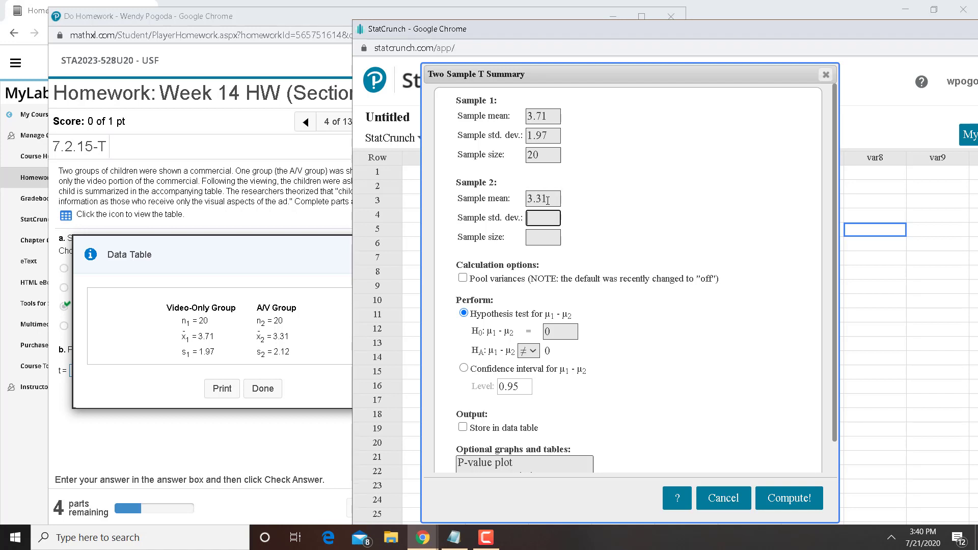
type("2.12")
key("Tab")
type("20")
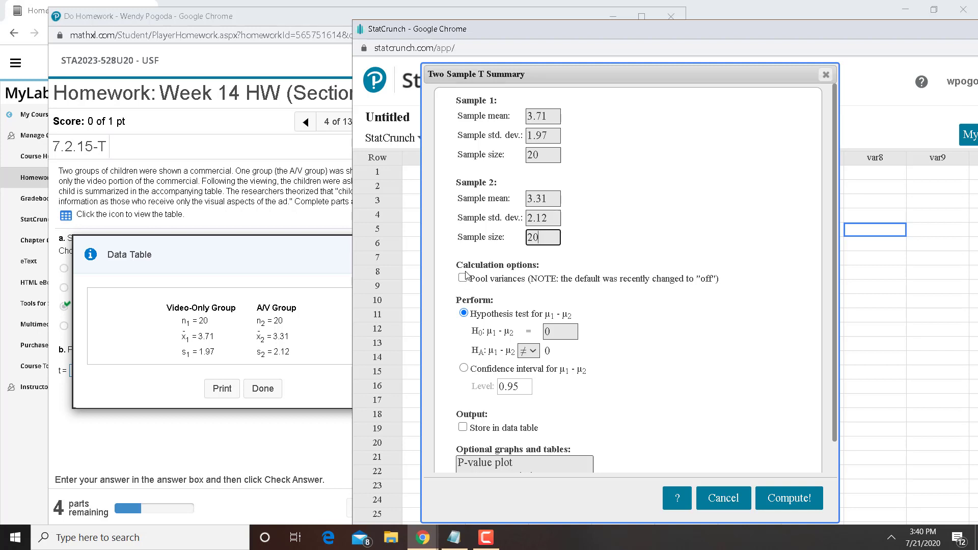
Enable pooled variances, compute the hypothesis test, and reposition the results so every column is readable
left_click(463, 279)
left_click(784, 502)
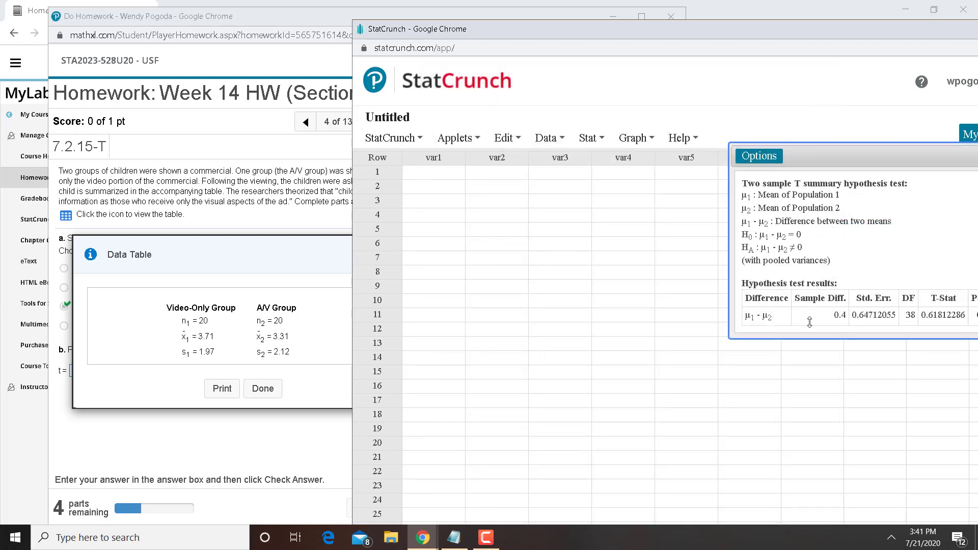
left_click_drag(823, 157, 592, 172)
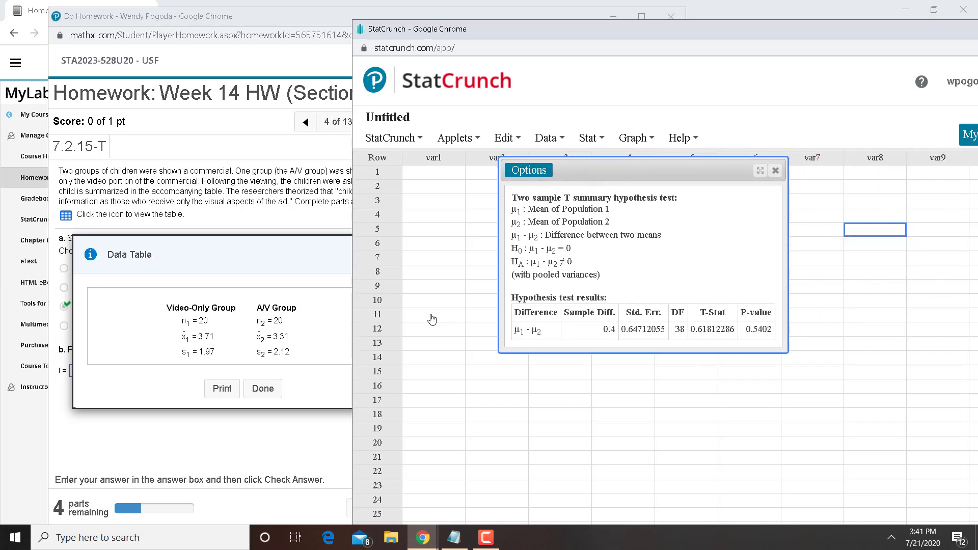
left_click_drag(645, 172, 508, 173)
Close the homework's data table, read the T-Stat in StatCrunch, and submit 0.618 as the test statistic for part b
left_click(257, 201)
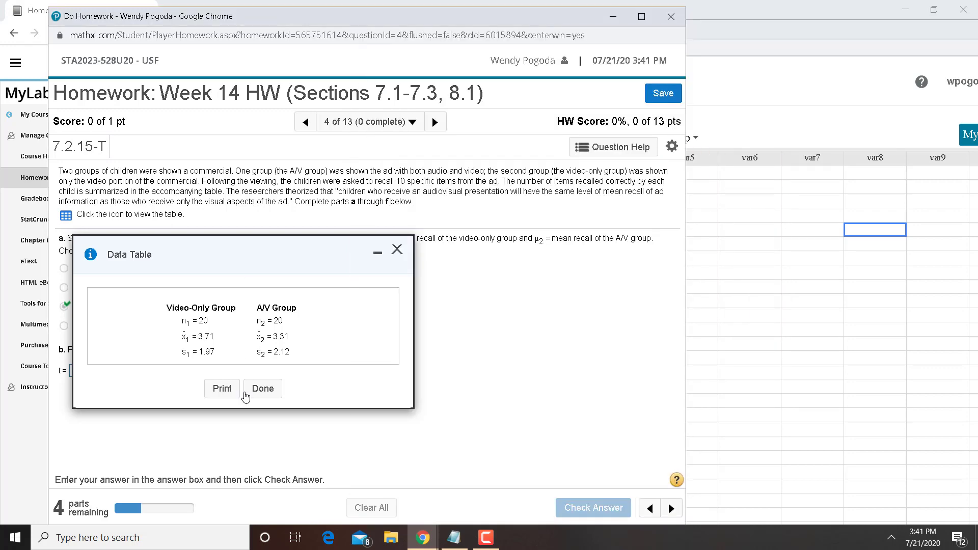
left_click(263, 388)
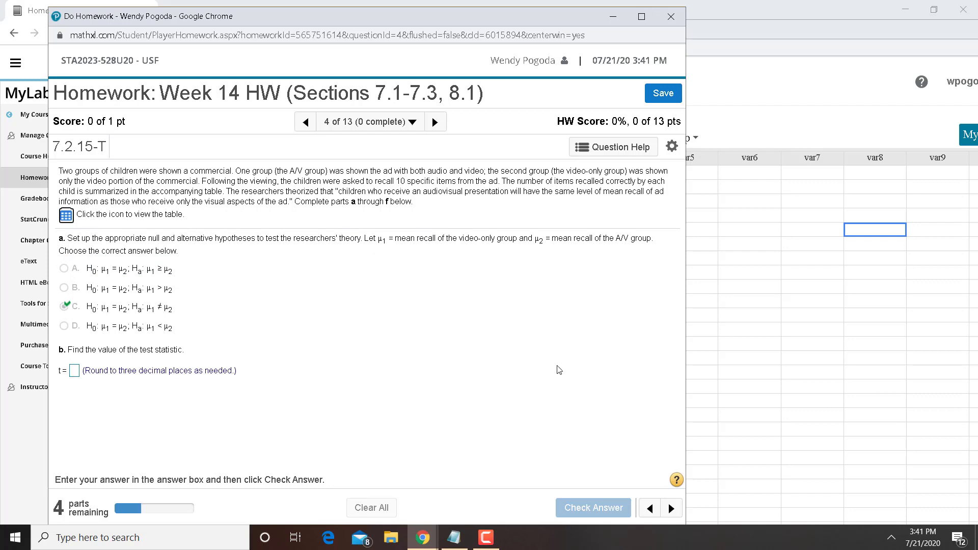
left_click(794, 93)
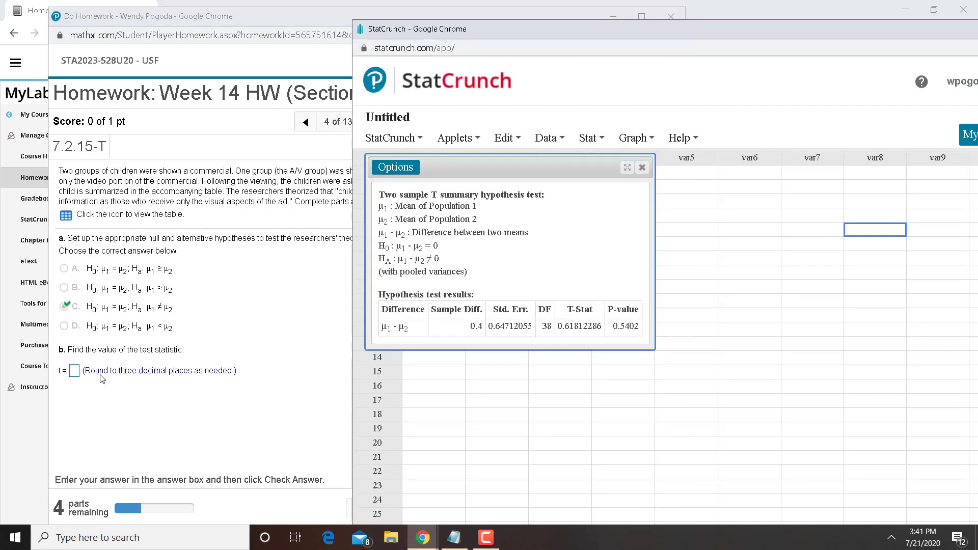
left_click(74, 370)
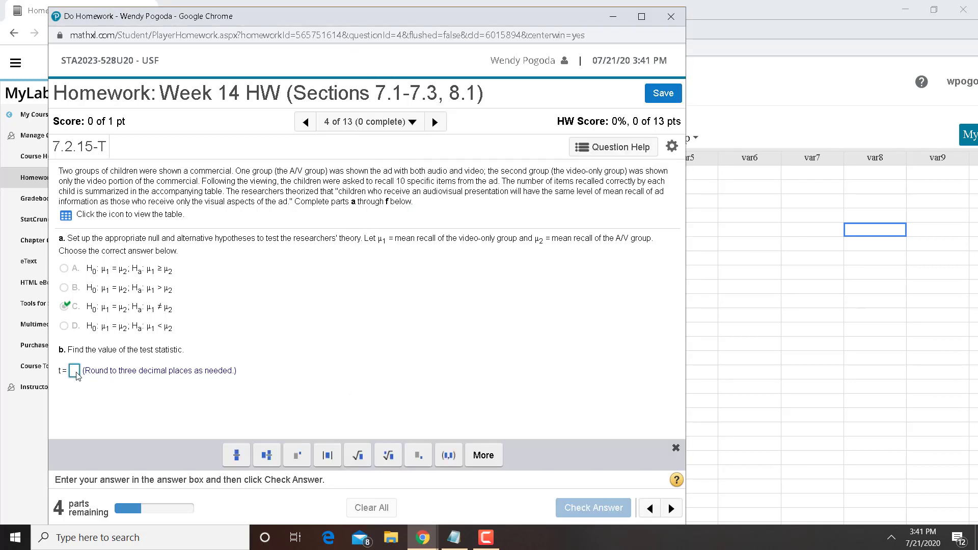
type("0.618")
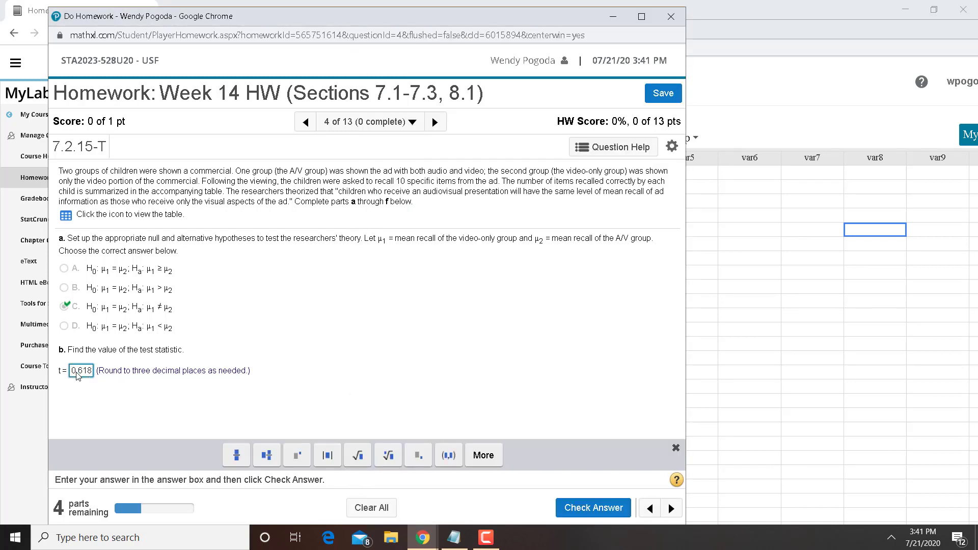
key("Return")
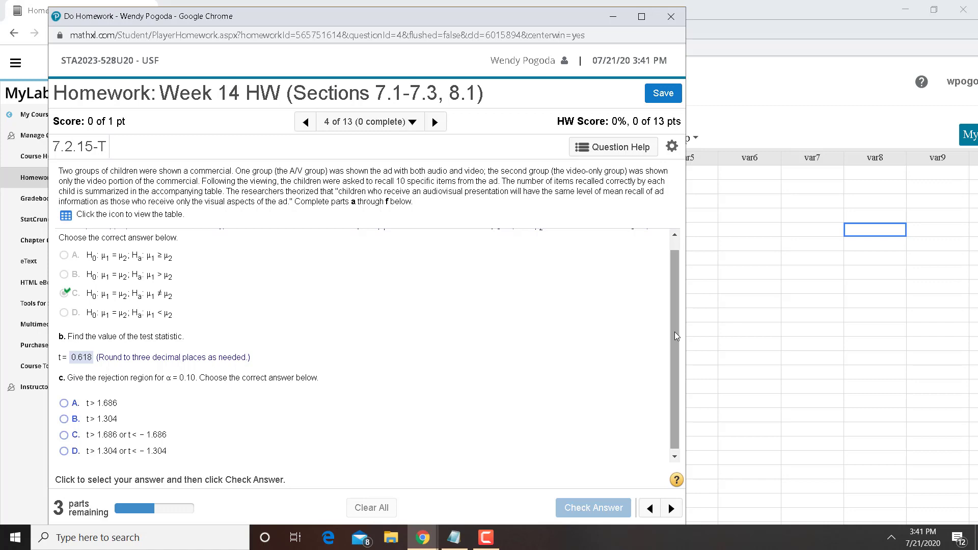
Review part c's rejection region choices and open the final exam formula sheet PDF from the desktop
left_click_drag(676, 337, 677, 325)
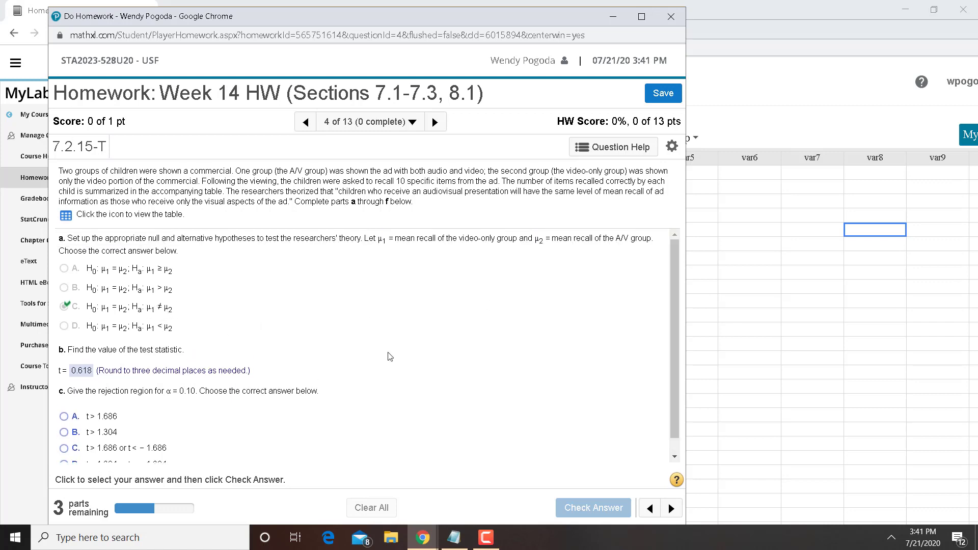
left_click_drag(677, 377, 674, 447)
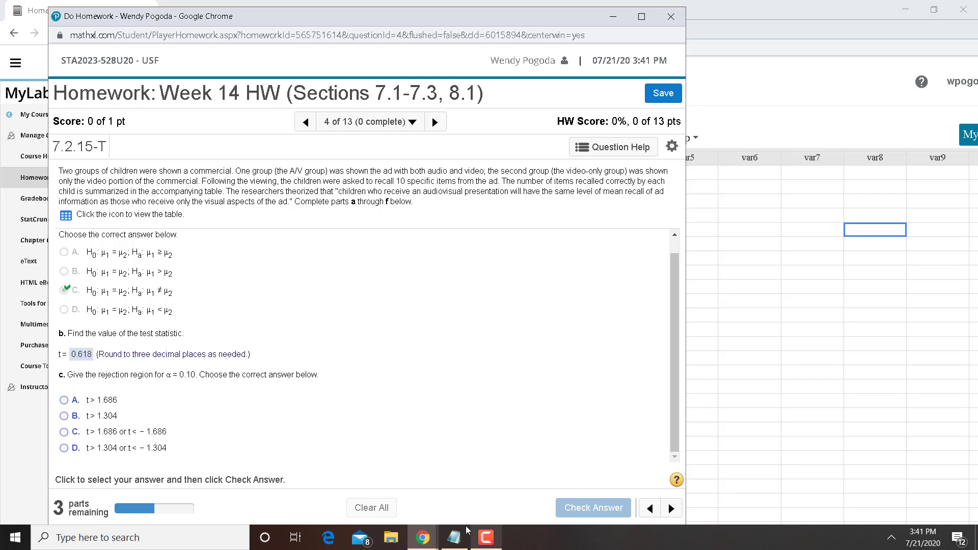
key("super+d")
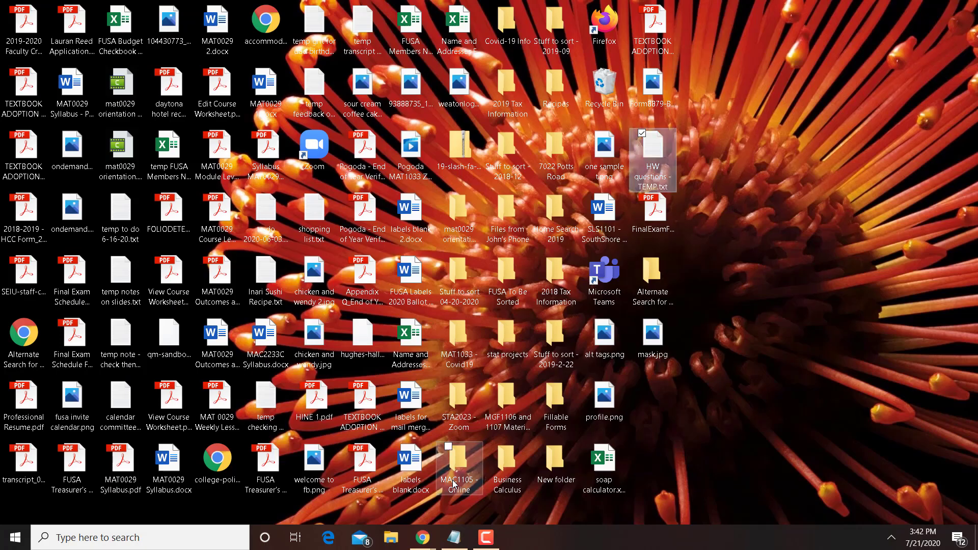
left_click(667, 230)
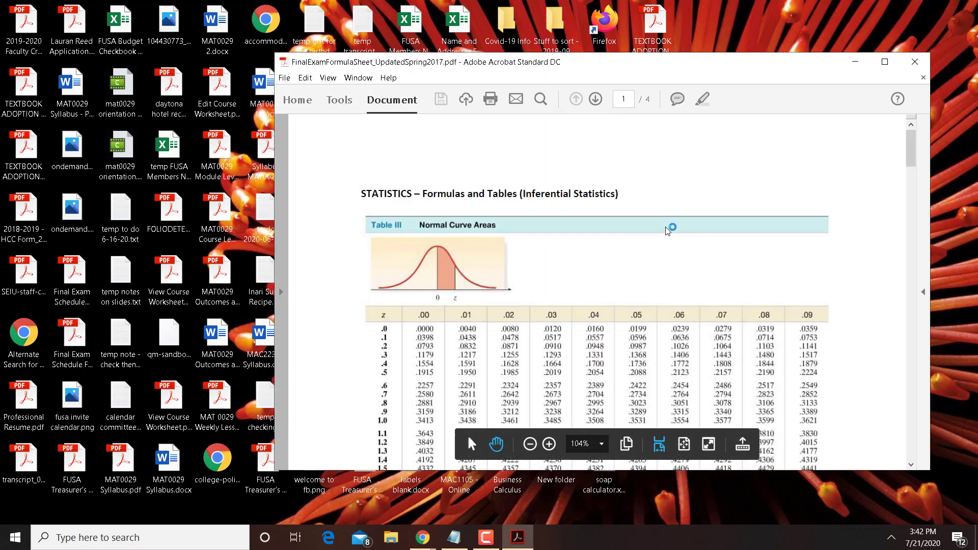
Locate Table IV, Critical Values of t, in the formula sheet and check the test's degrees of freedom in StatCrunch
left_click_drag(911, 141, 911, 166)
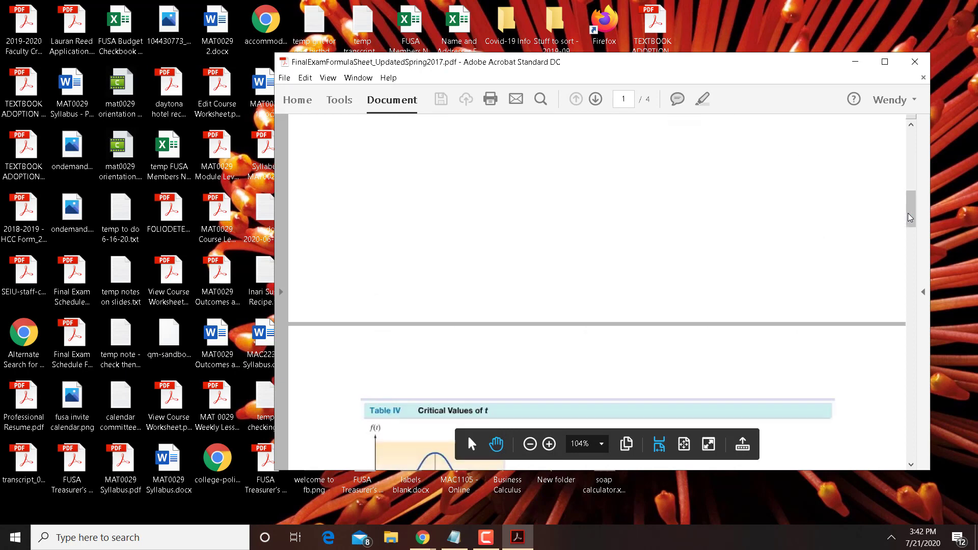
left_click_drag(910, 213, 911, 263)
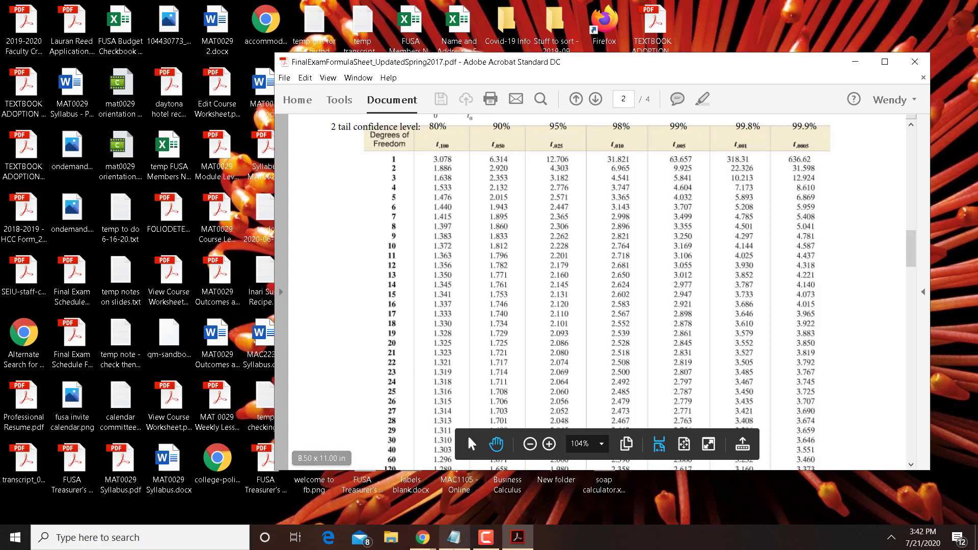
mouse_move(416, 536)
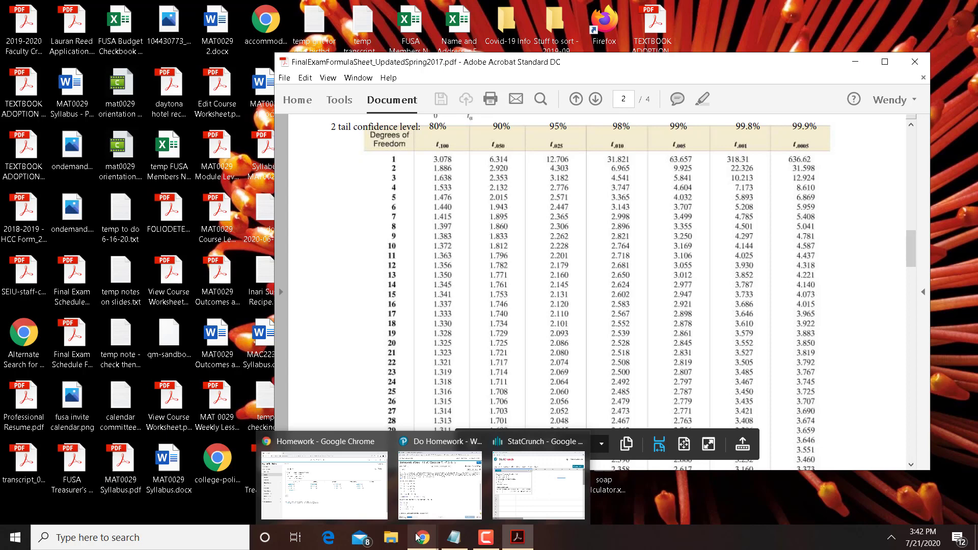
left_click(517, 499)
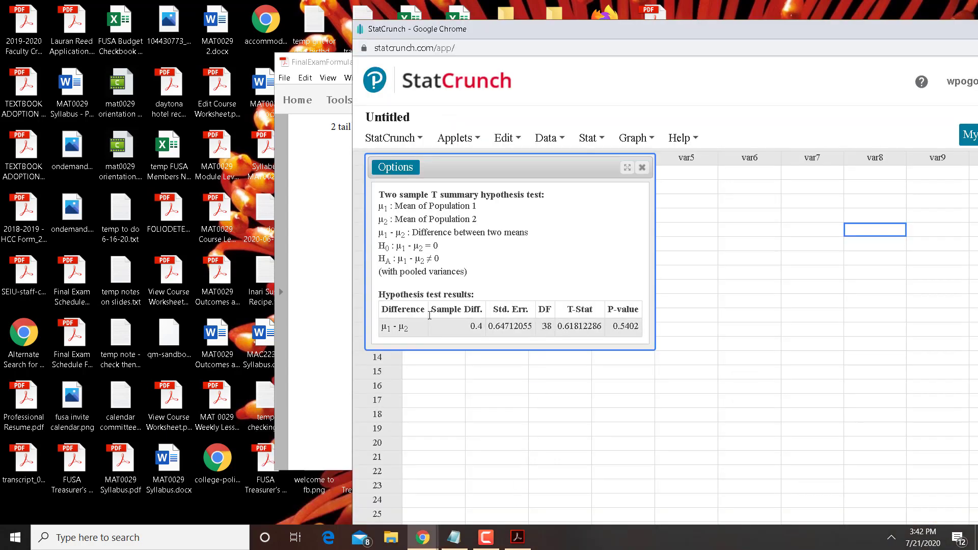
left_click(316, 340)
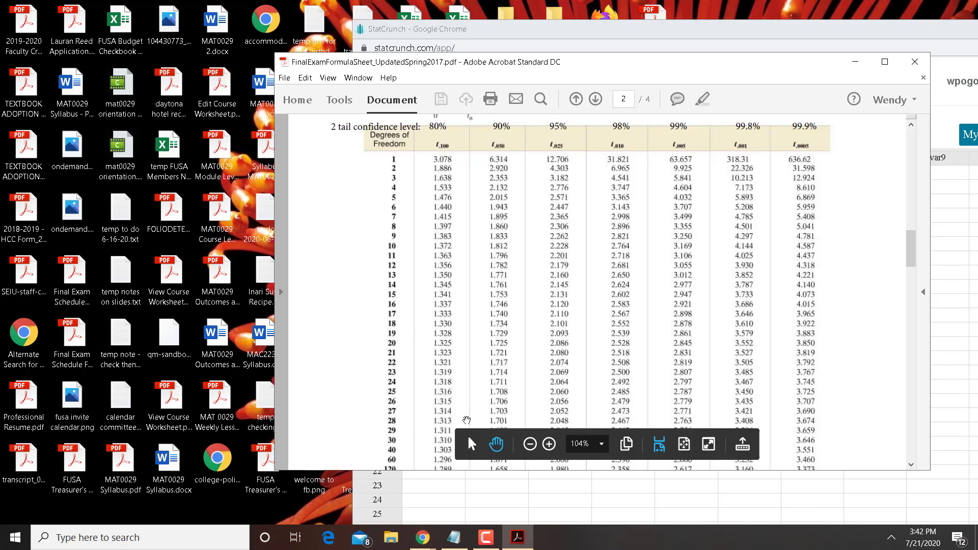
scroll(466, 420, "down", 2)
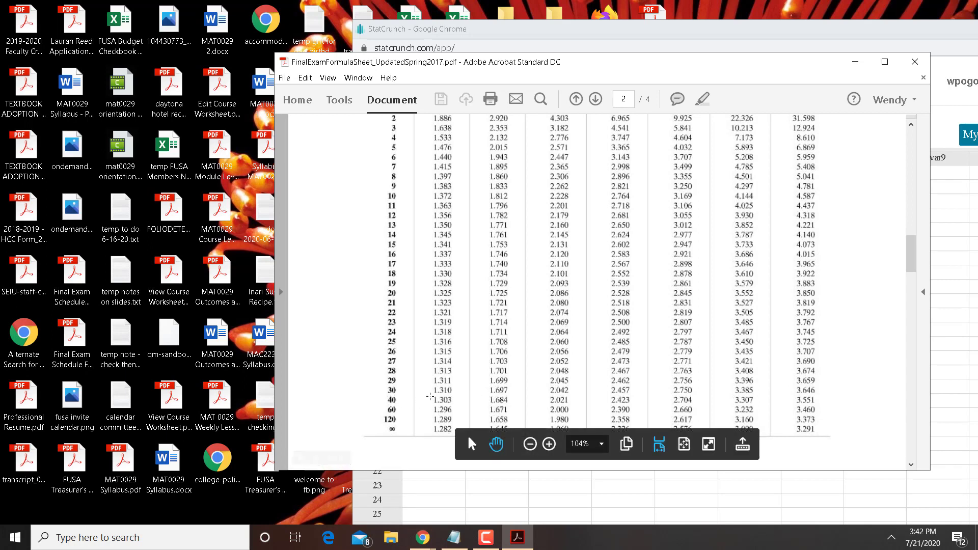
scroll(389, 386, "up", 2)
scroll(389, 386, "up", 1)
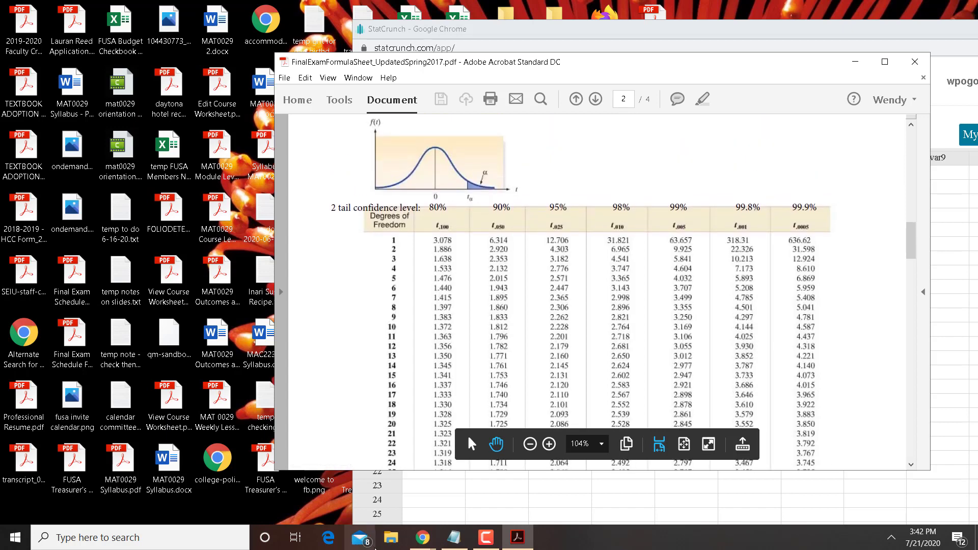
Check part c's α and answer choices in the homework, and examine the enlarged t table between 30 and 40 degrees of freedom
left_click(427, 544)
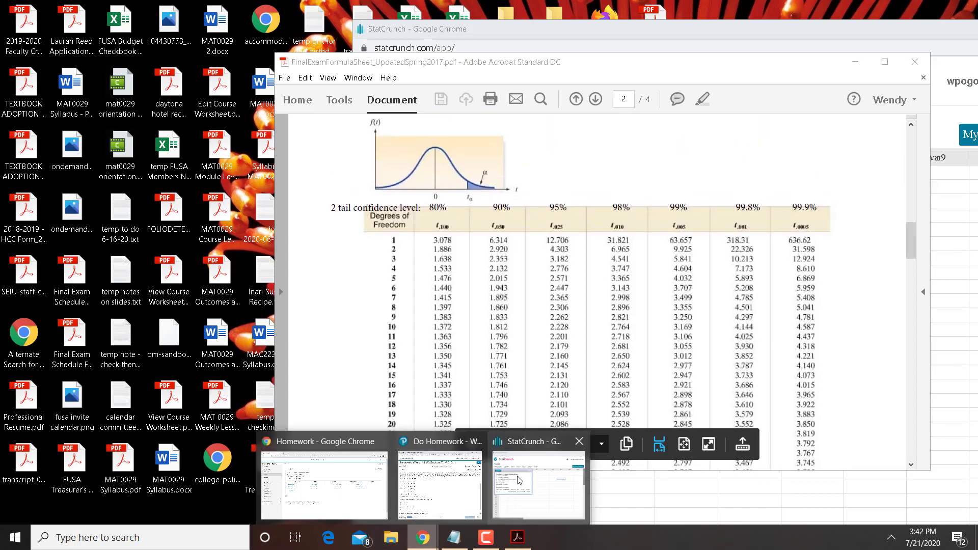
left_click(422, 491)
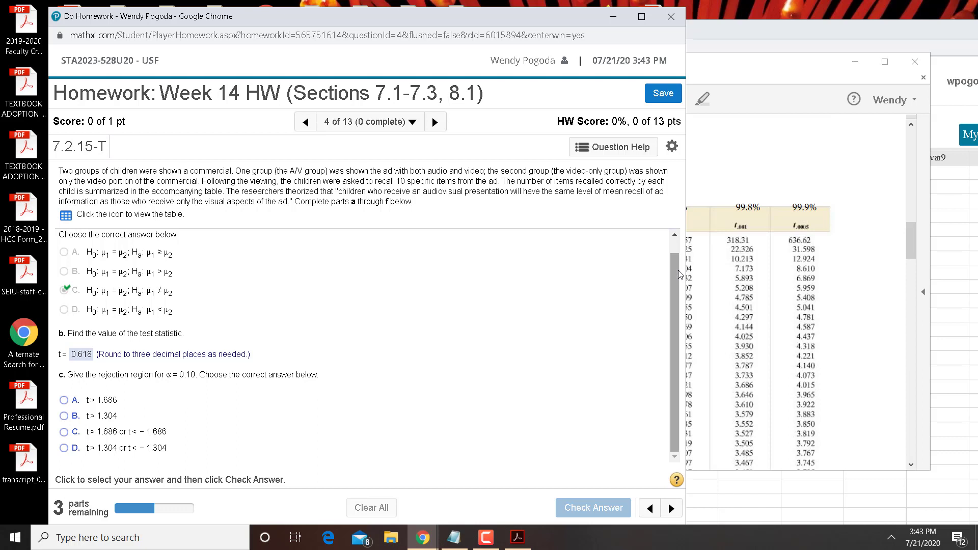
left_click(779, 263)
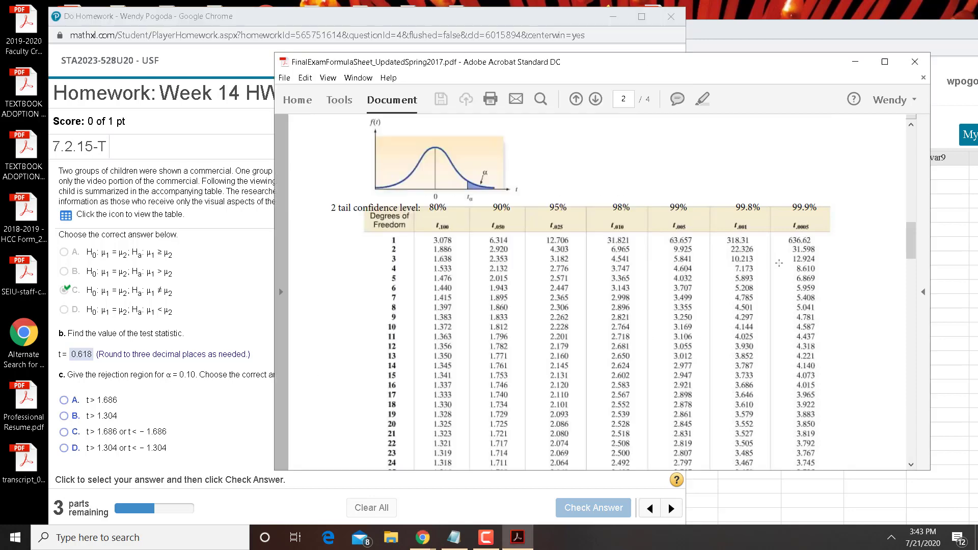
left_click(337, 323)
scroll(336, 324, "up", 4)
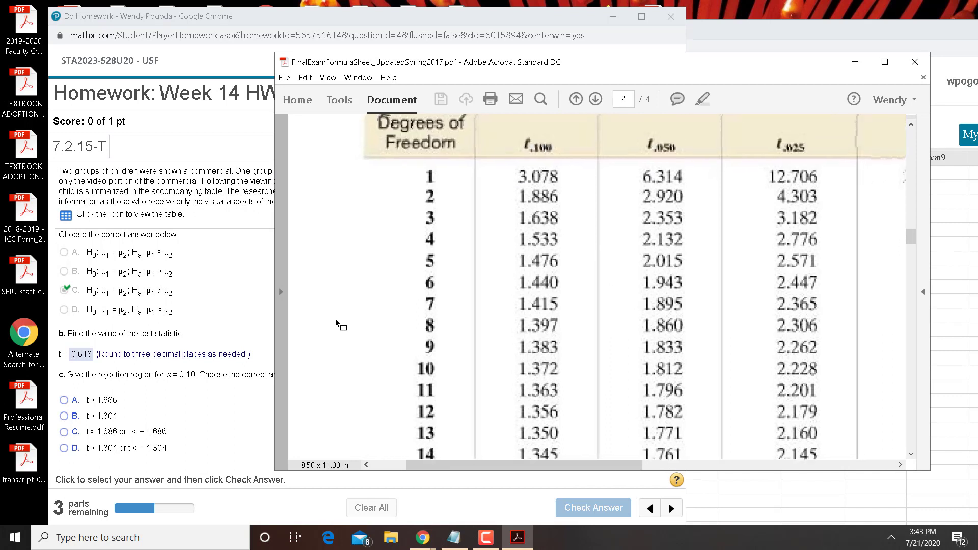
scroll(336, 324, "up", 1)
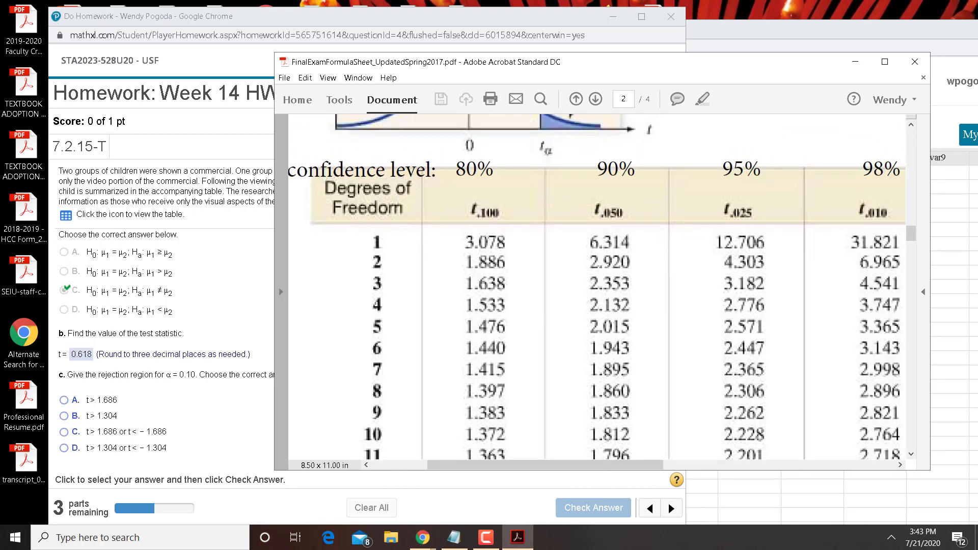
scroll(337, 323, "down", 5)
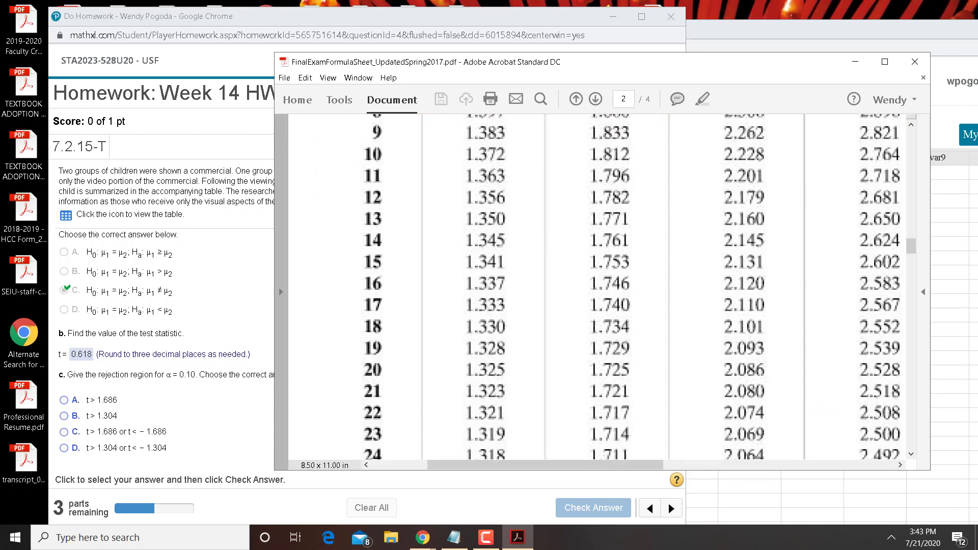
scroll(596, 286, "down", 4)
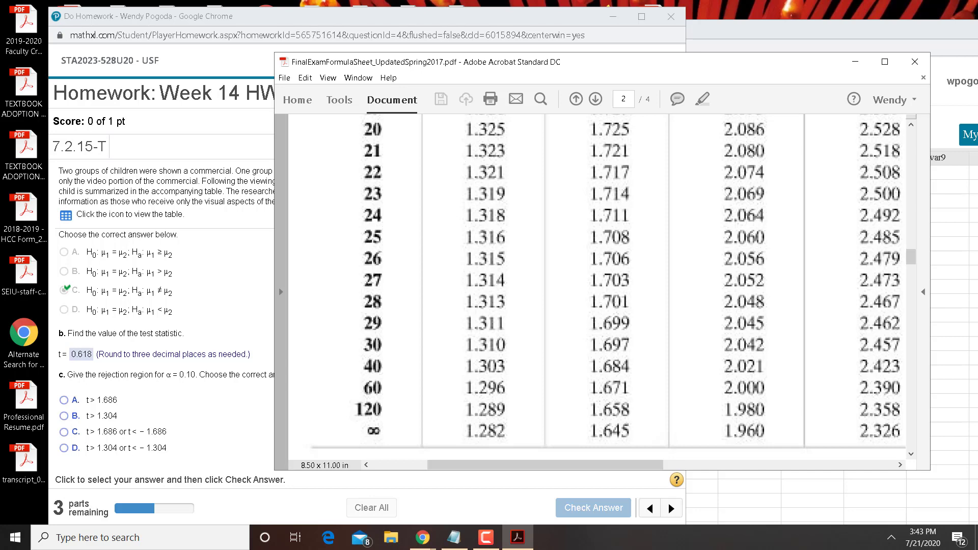
Answer part c with choice C, t > 1.686 or t < −1.686, and submit it
left_click(213, 400)
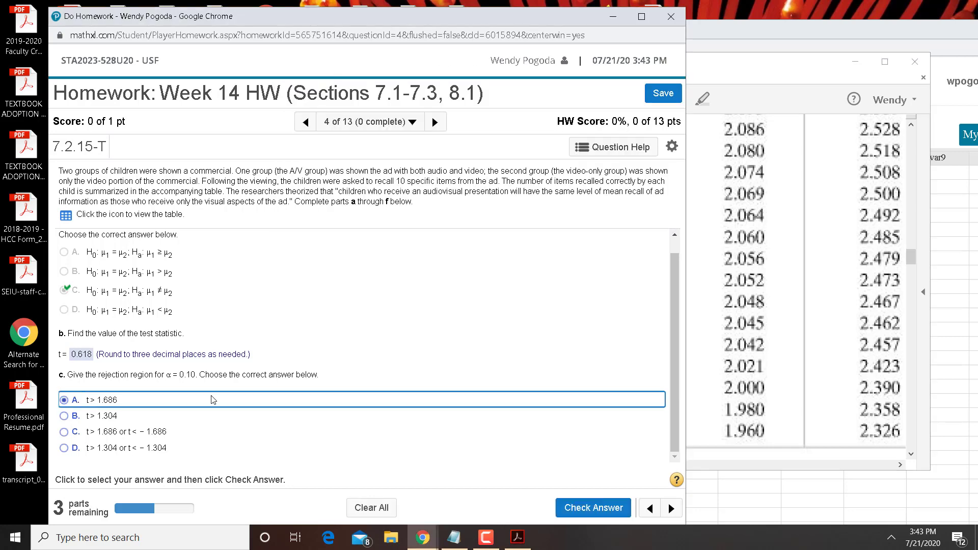
left_click(64, 433)
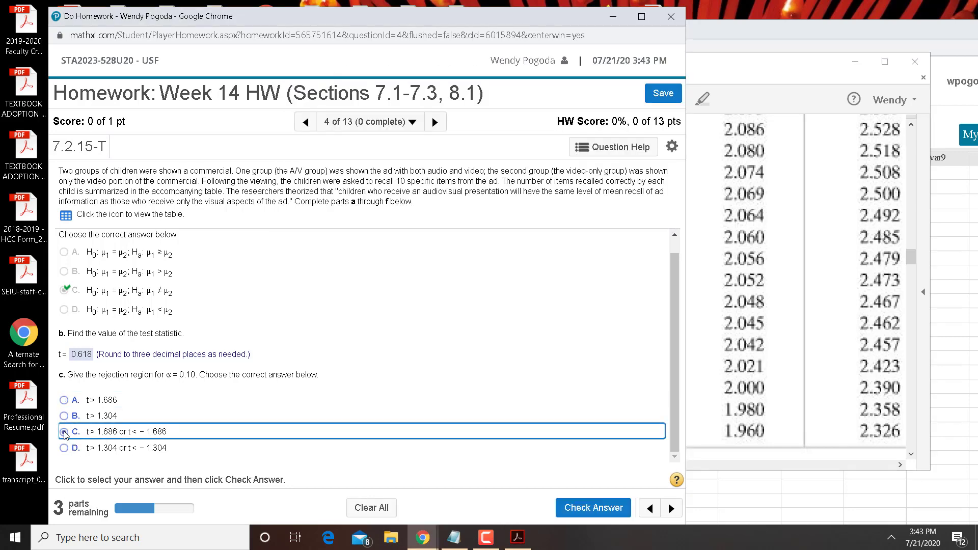
left_click(583, 508)
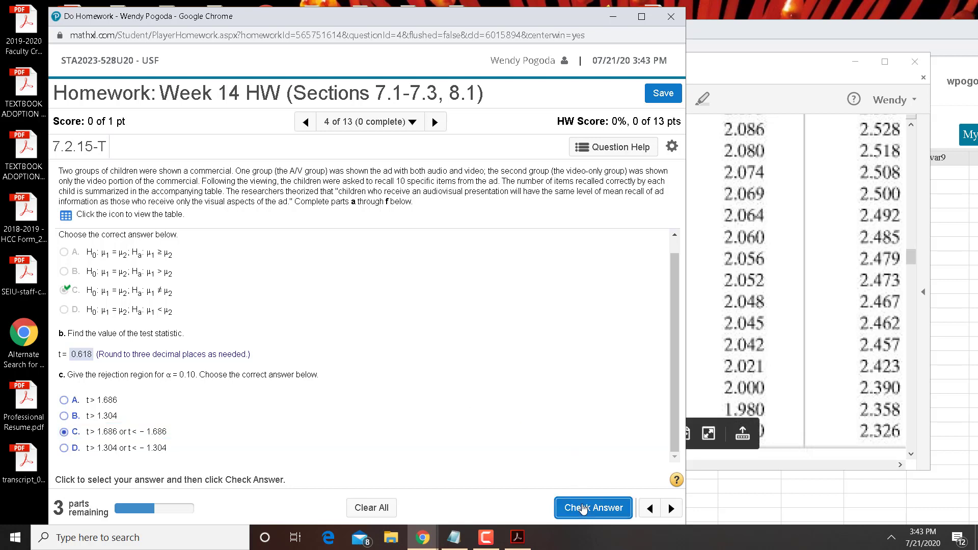
left_click(367, 347)
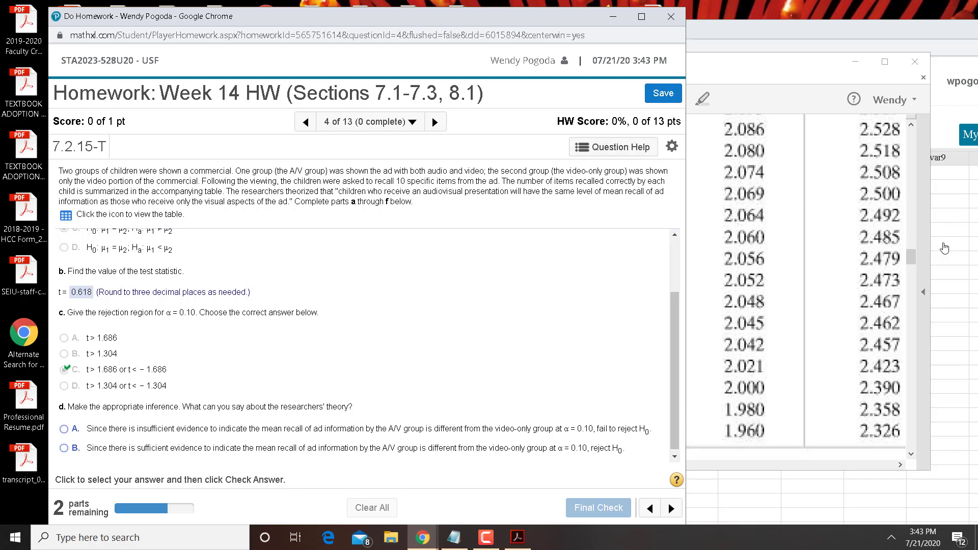
Close the hypothesis test results in StatCrunch, open the T calculator, and move it so its entry fields are fully visible
left_click(939, 246)
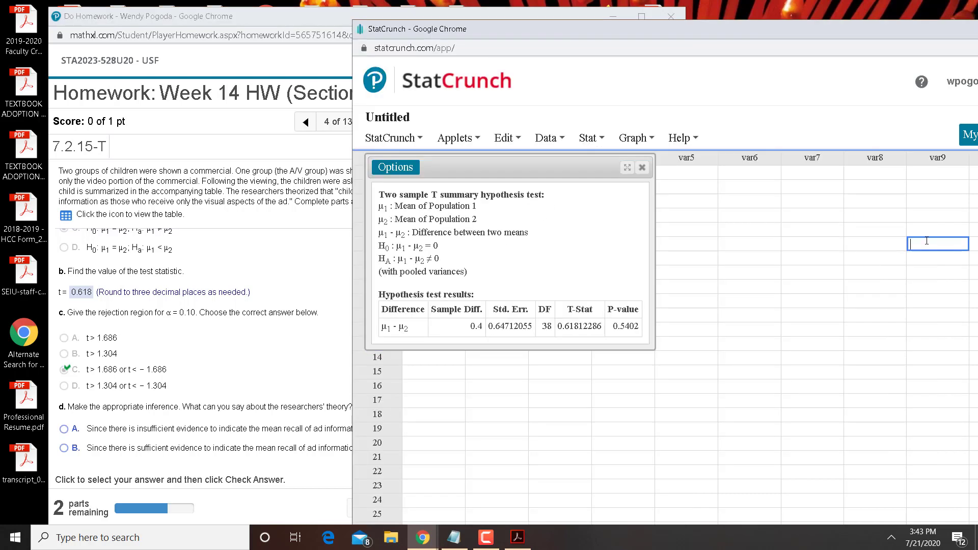
left_click(641, 168)
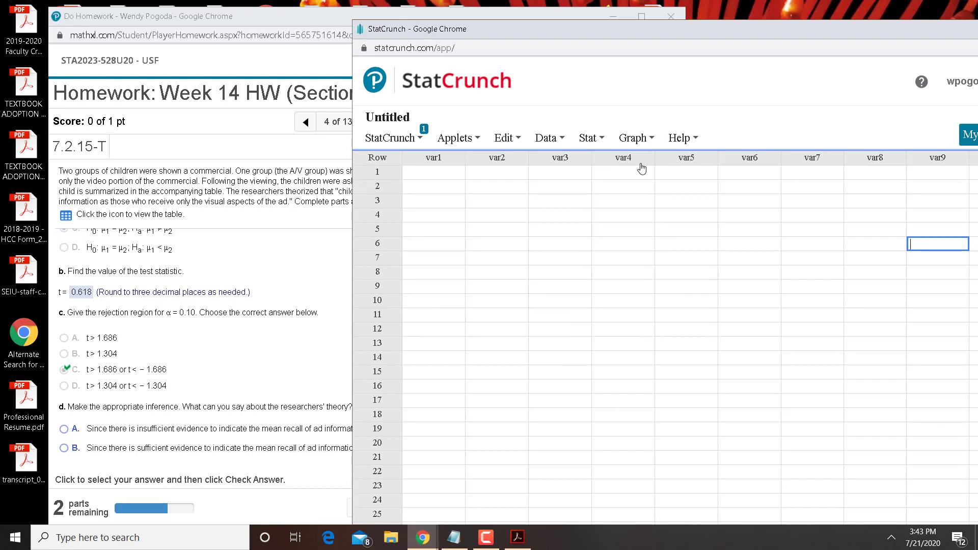
left_click(602, 141)
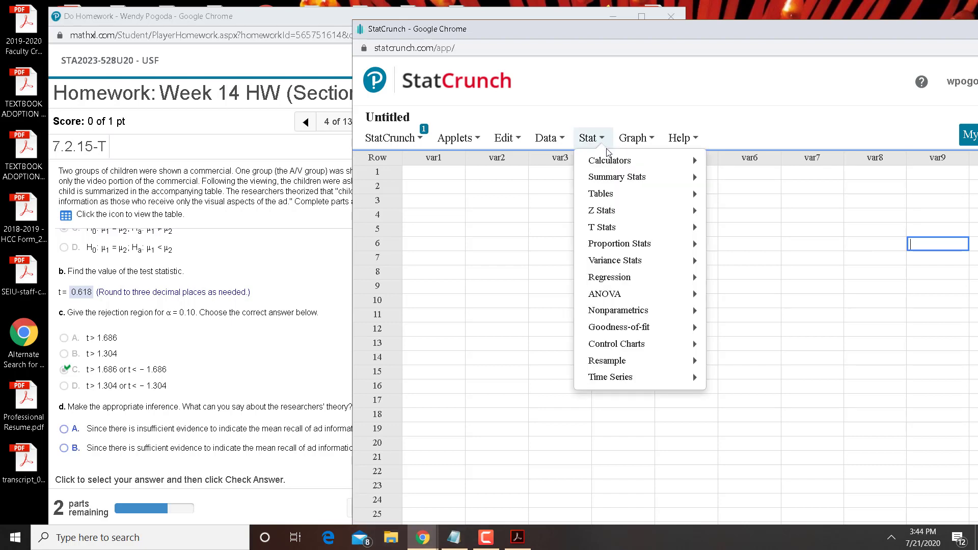
mouse_move(611, 164)
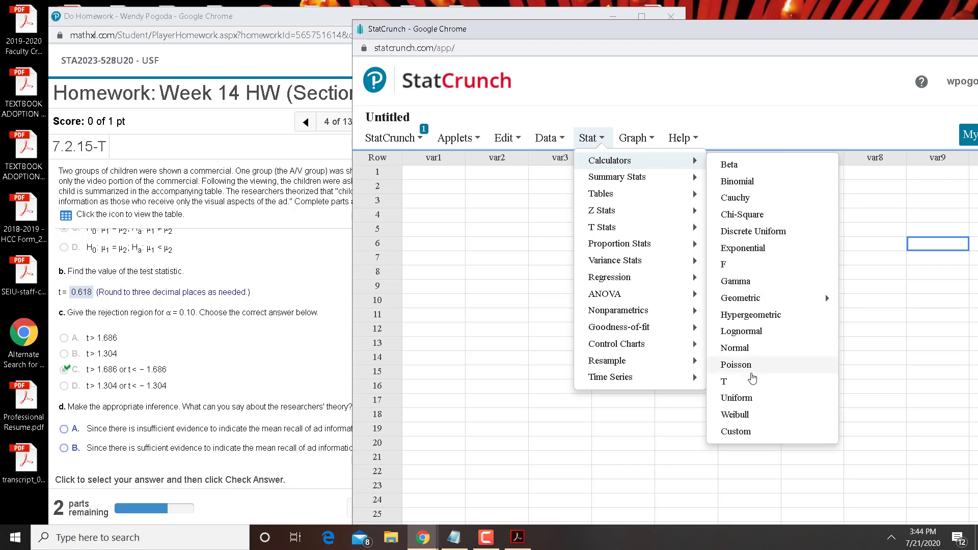
left_click(750, 383)
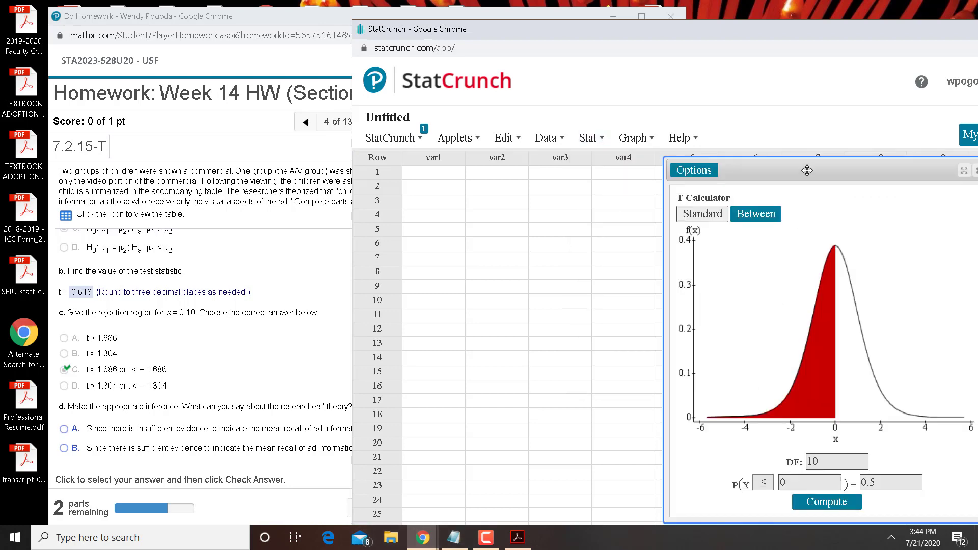
left_click_drag(749, 168, 683, 138)
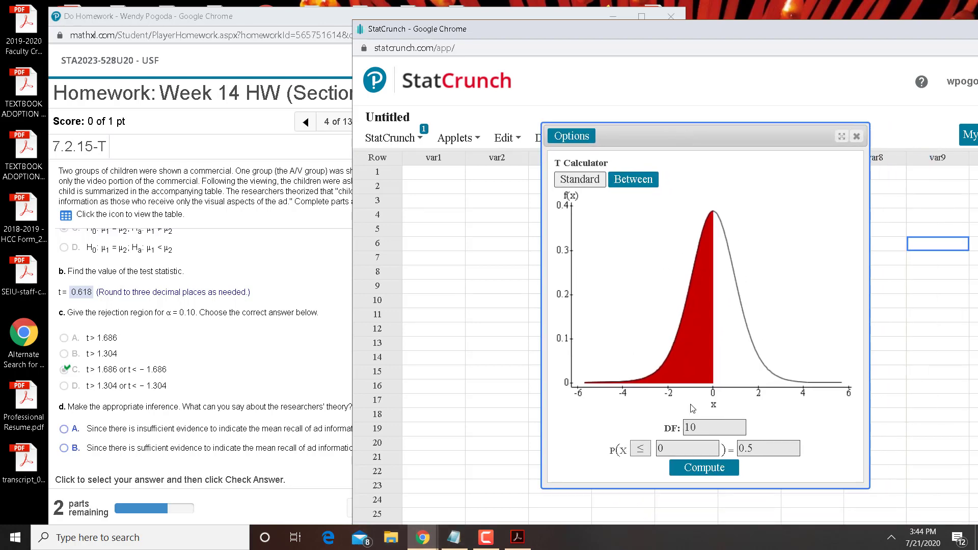
Set the T calculator's degrees of freedom to 38
left_click(701, 433)
key("BackSpace")
key("BackSpace")
type("39")
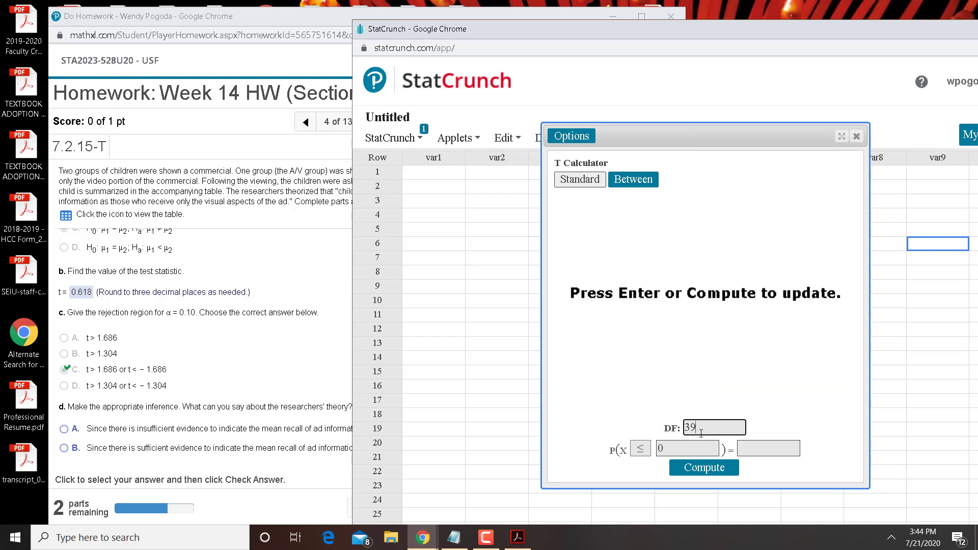
key("BackSpace")
type("8")
Clear the x value, choose ≥ with a probability of 0.05, and compute the upper-tail critical t value
left_click(696, 450)
key("BackSpace")
left_click(643, 451)
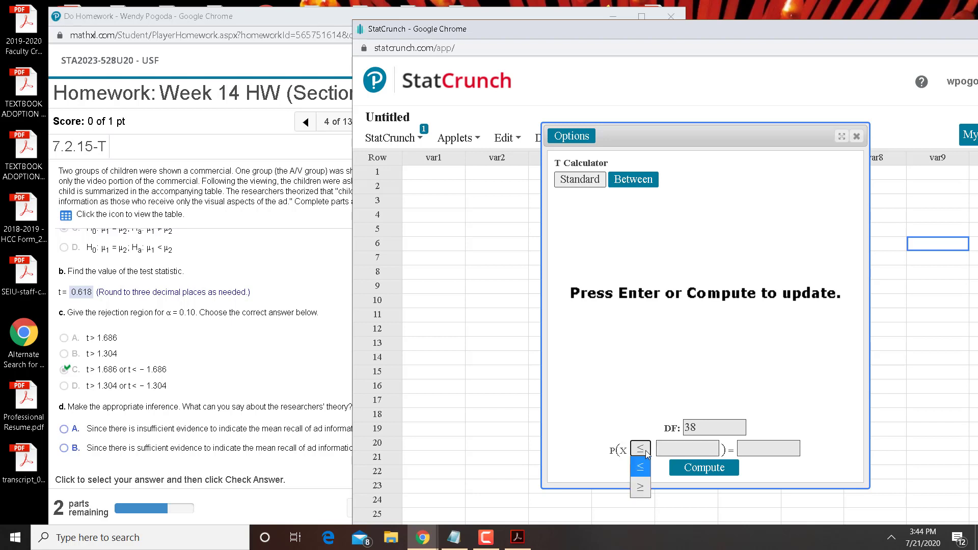
left_click(643, 488)
left_click(759, 447)
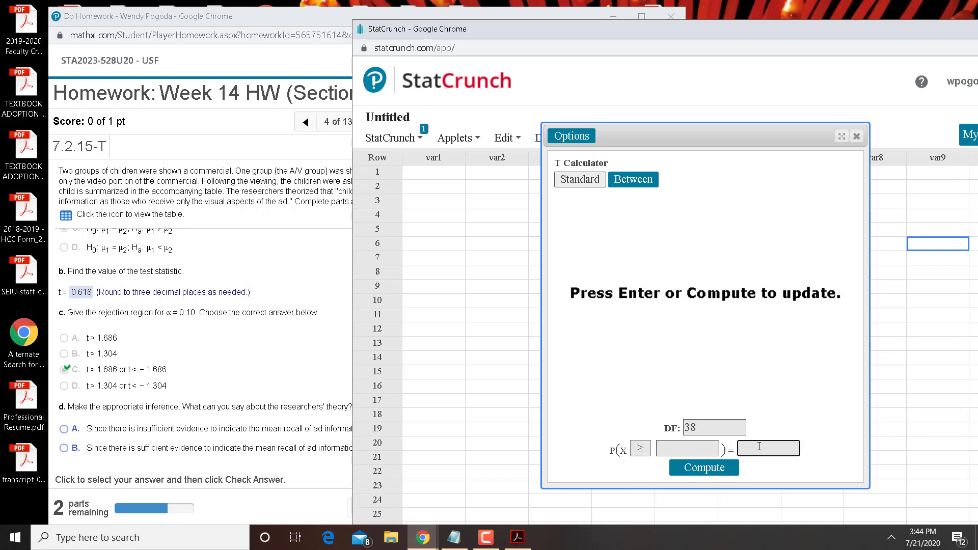
type("0.05")
left_click(699, 451)
left_click(693, 469)
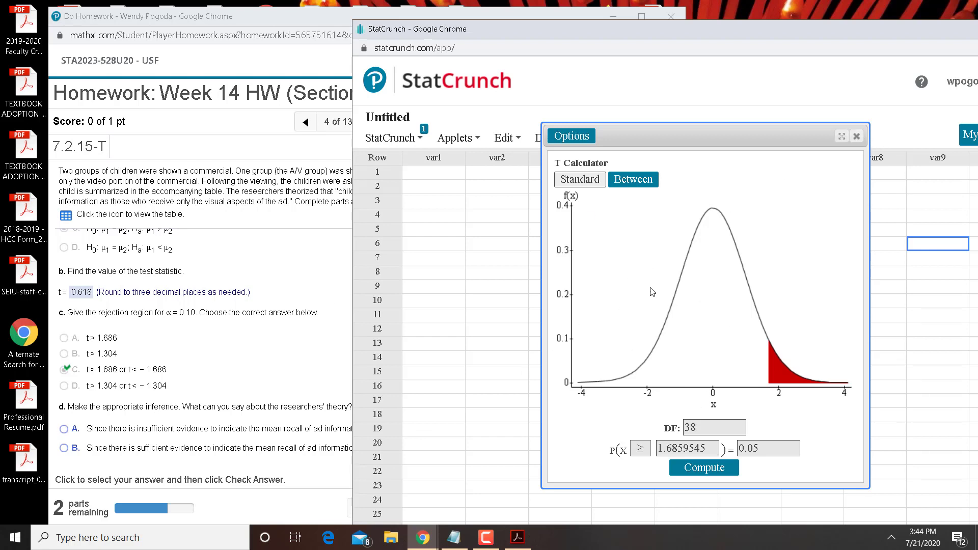
Compare the t curve's rejection region with the homework's test statistic, and submit choice A, fail to reject H0, for part d
left_click(77, 406)
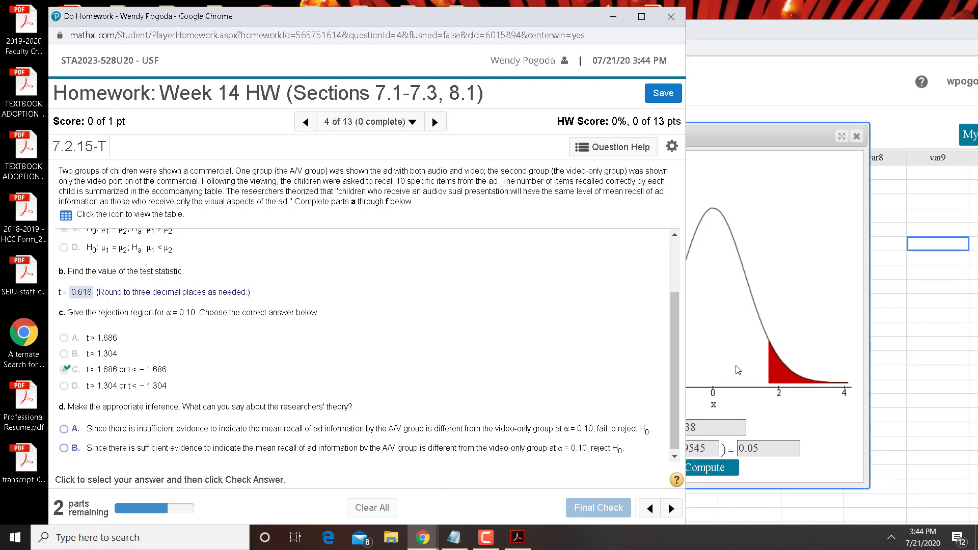
left_click(820, 292)
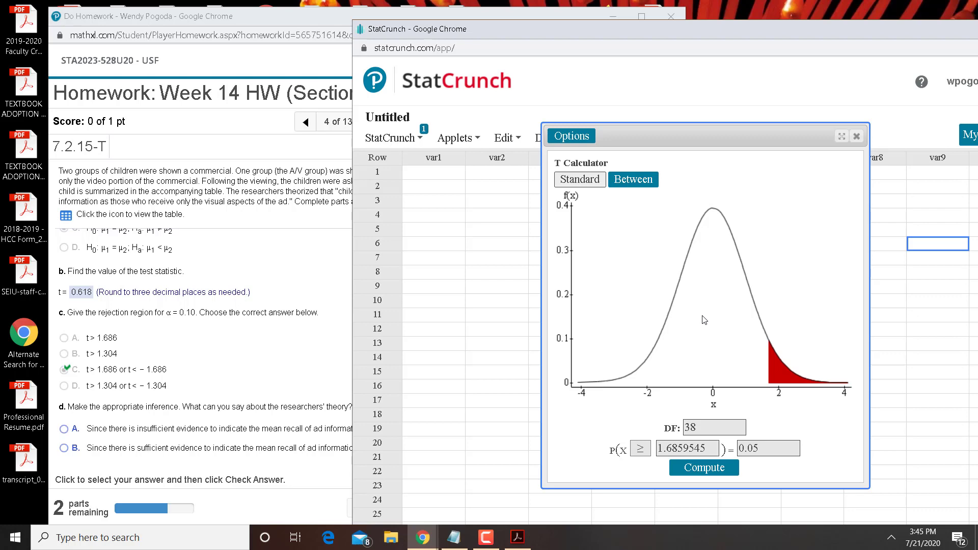
left_click(260, 362)
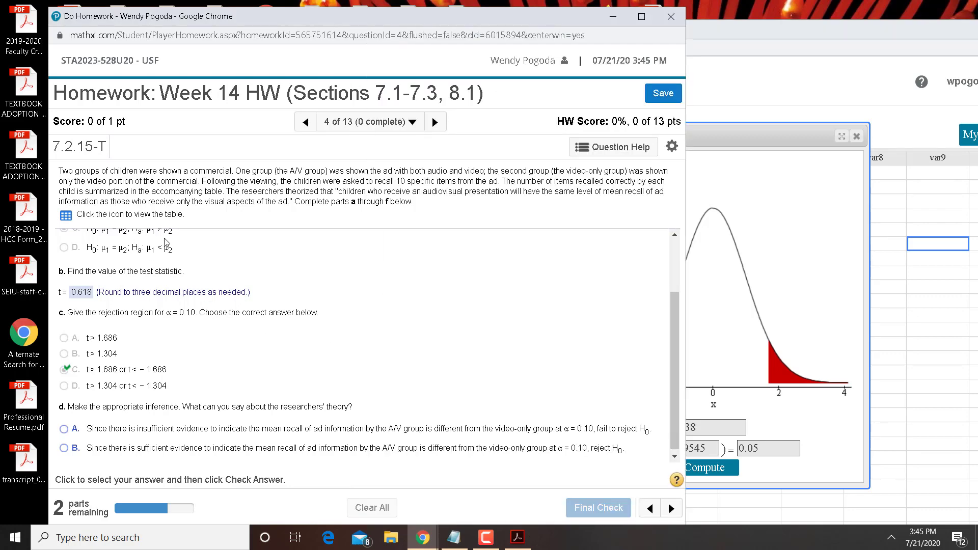
left_click(64, 431)
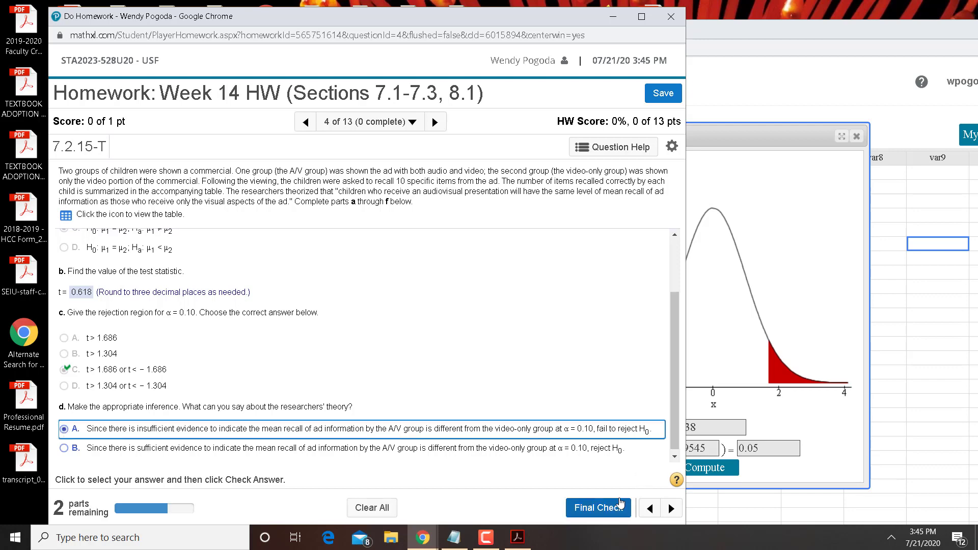
left_click(611, 512)
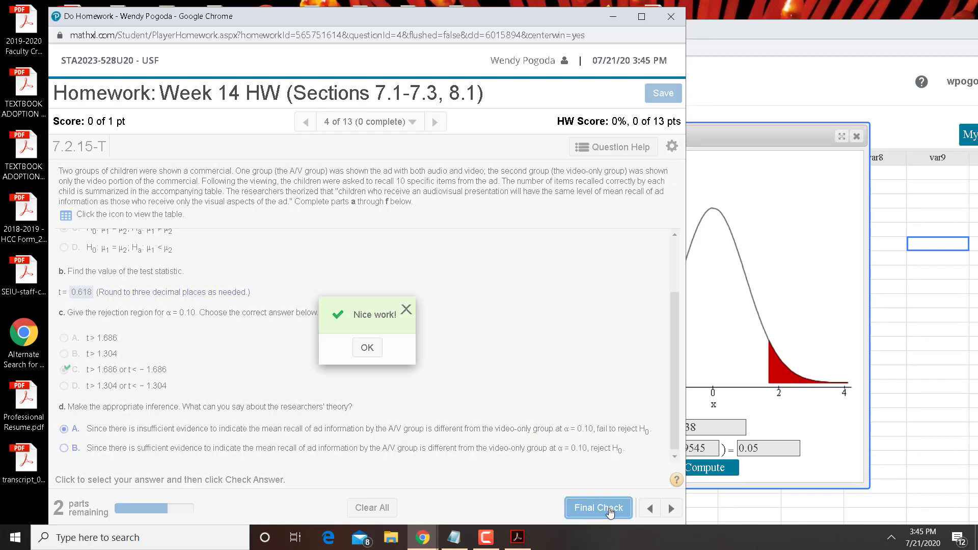
left_click(367, 348)
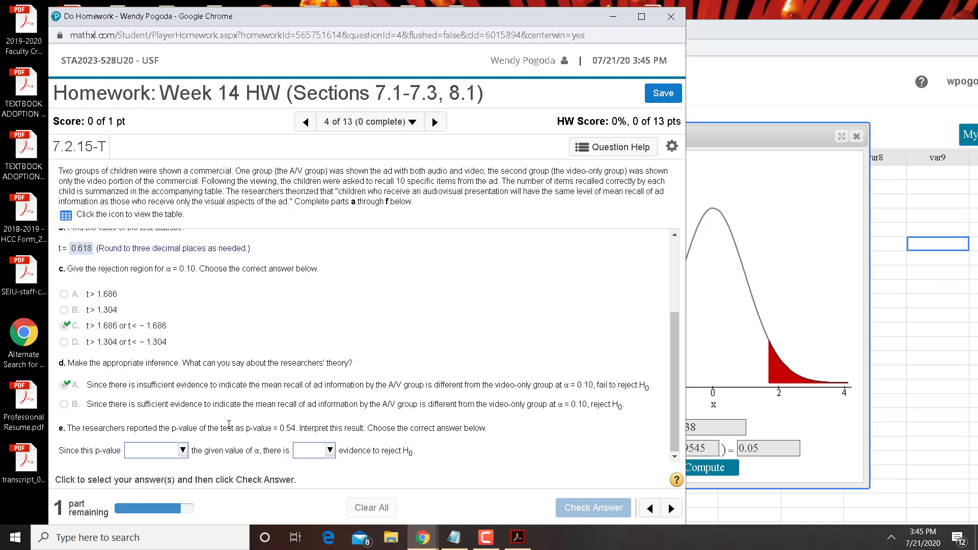
Answer part e that the p-value exceeds α and there is insufficient evidence to reject H0, then submit it and dismiss the feedback
left_click(170, 454)
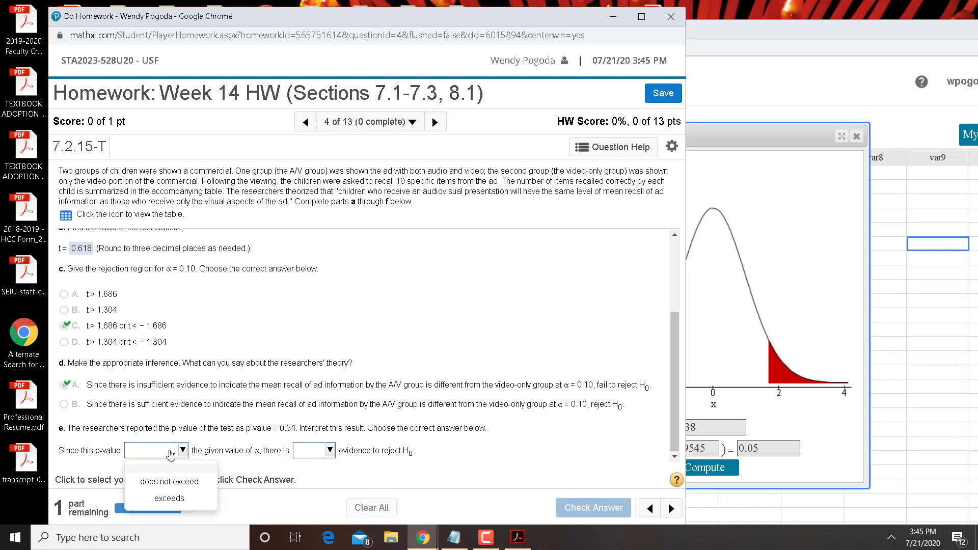
left_click(171, 502)
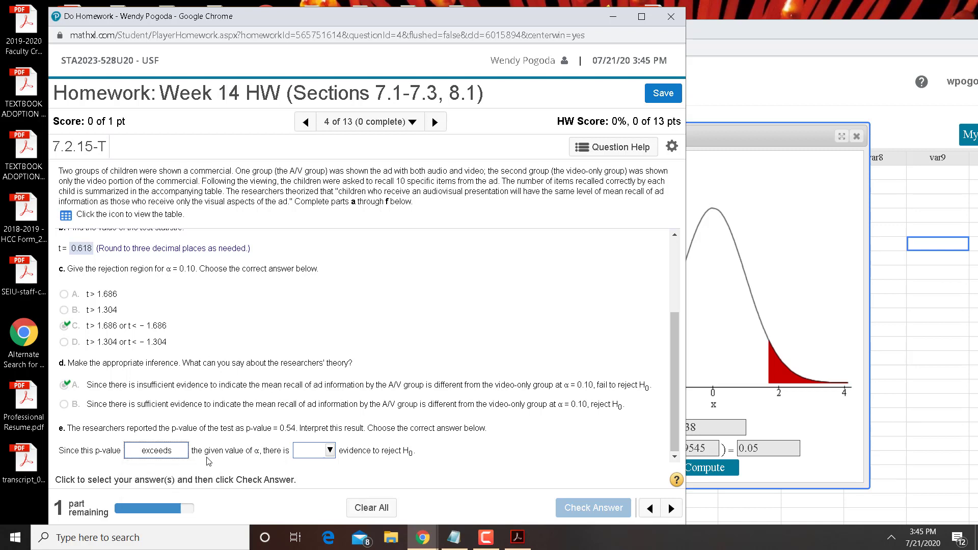
left_click(314, 455)
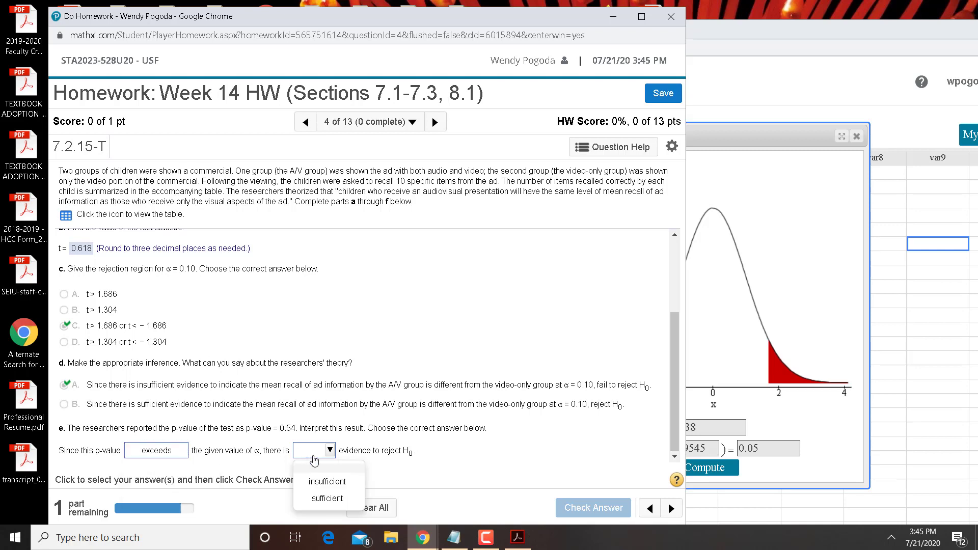
left_click(316, 482)
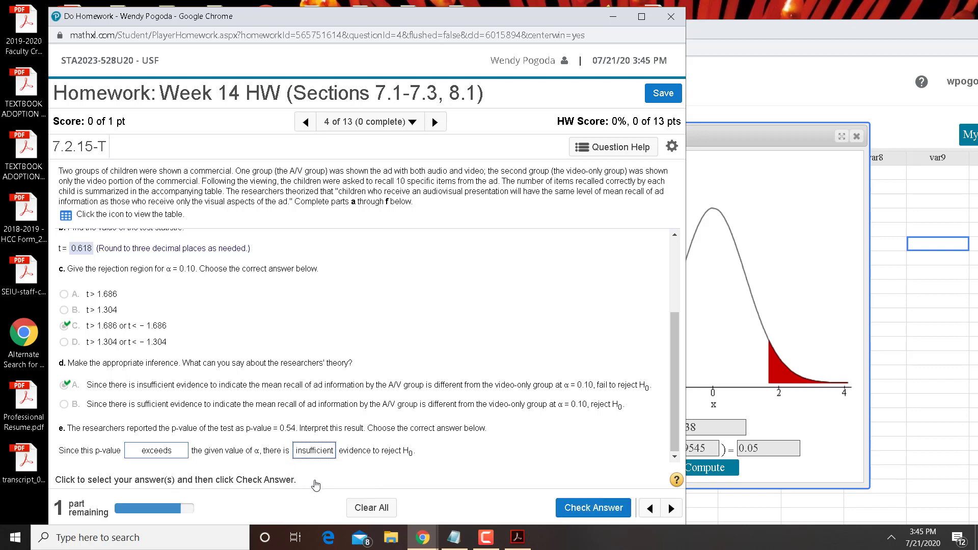
left_click(577, 512)
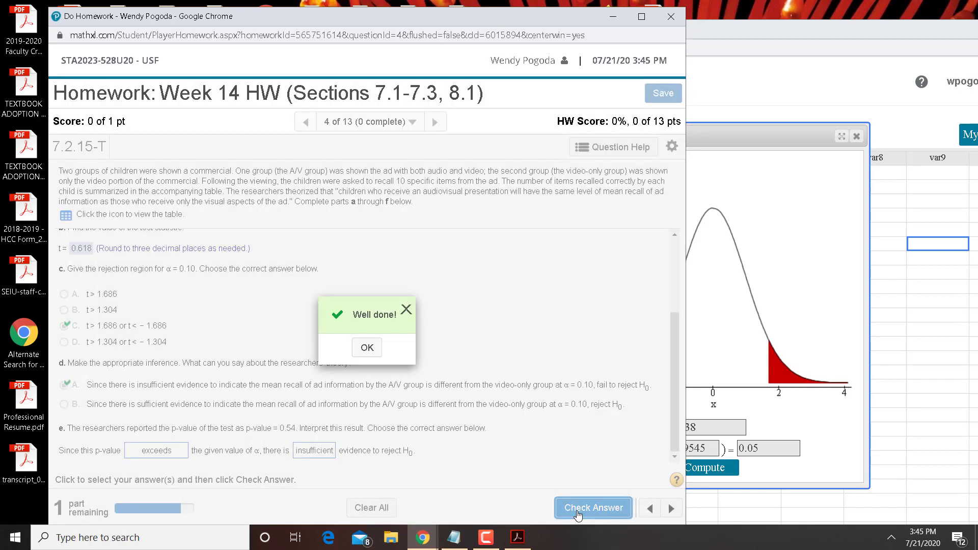
left_click(370, 355)
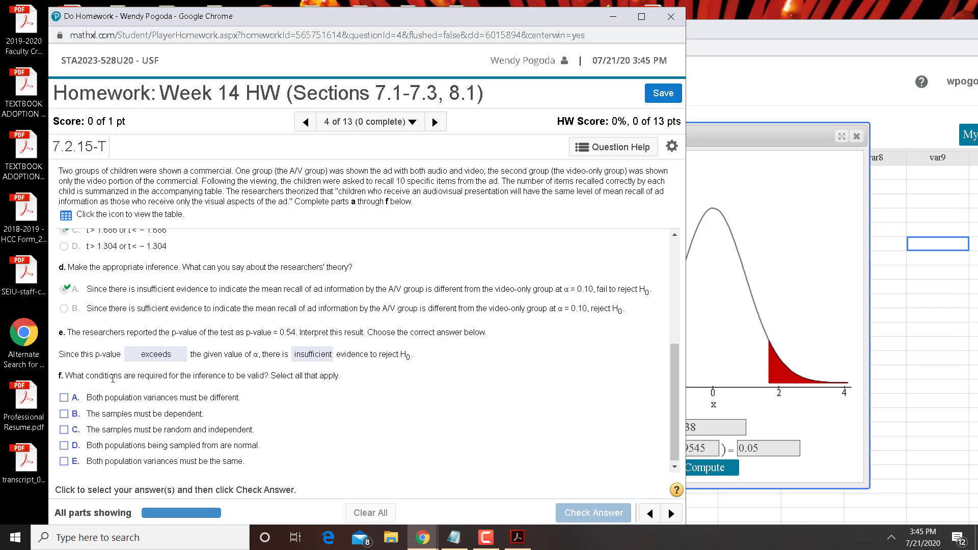
Choose conditions C, D and E for part f (random independent samples, normal populations, equal variances), submit them and dismiss the feedback
left_click(63, 461)
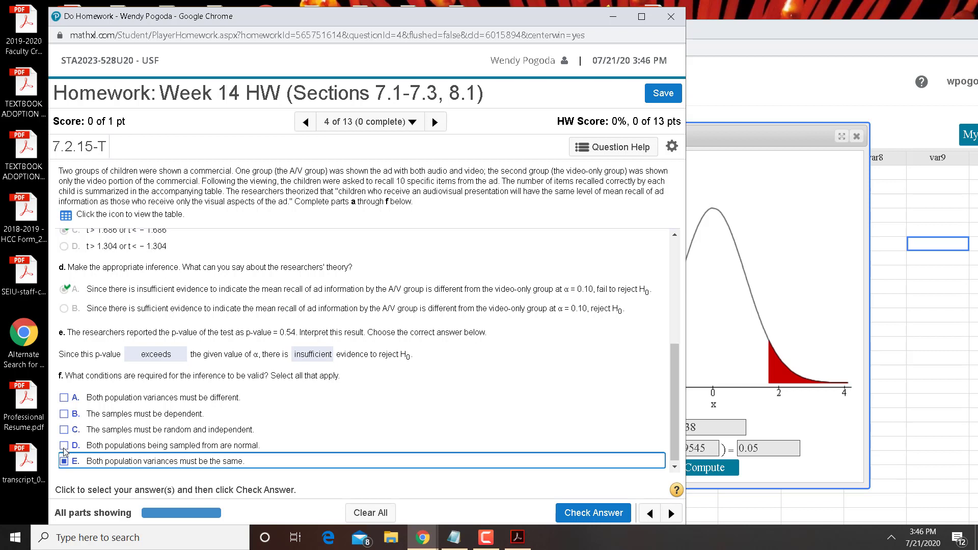
left_click(64, 447)
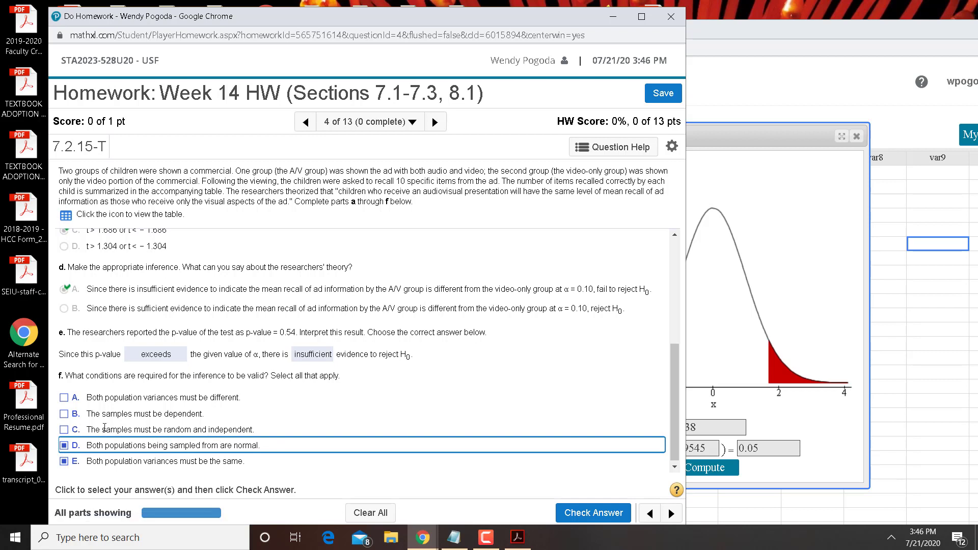
left_click(63, 431)
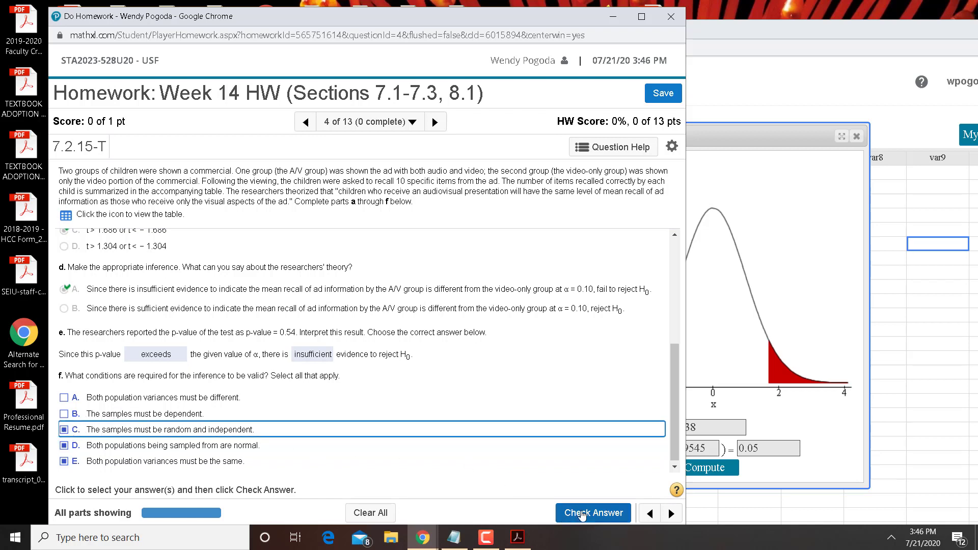
left_click(560, 514)
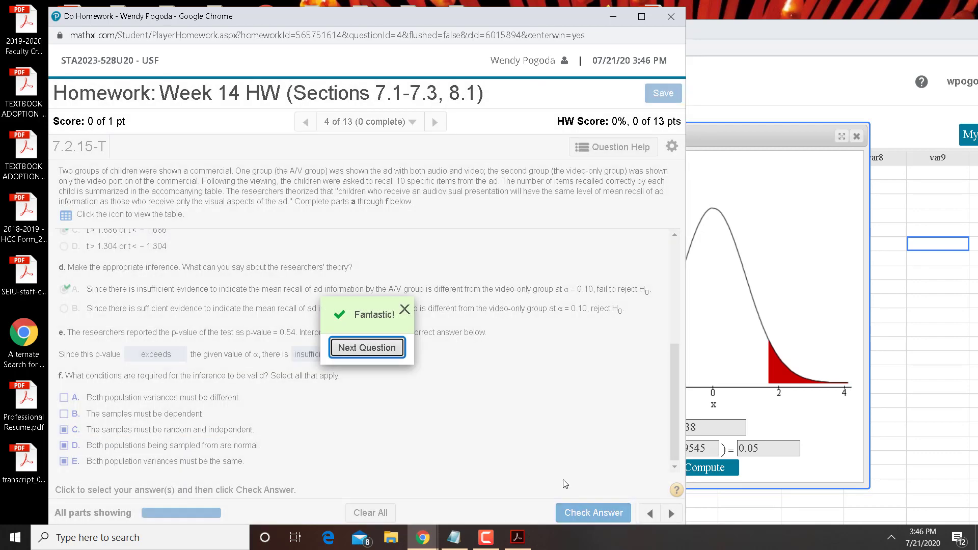
left_click(405, 309)
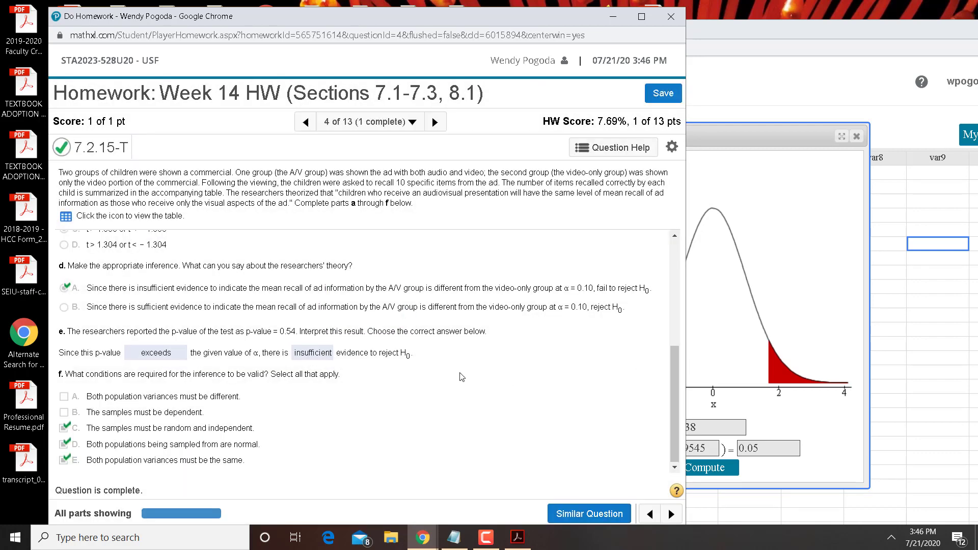
Advance to homework question 5, 7.2.23-T, about ant species in two regions
left_click(454, 537)
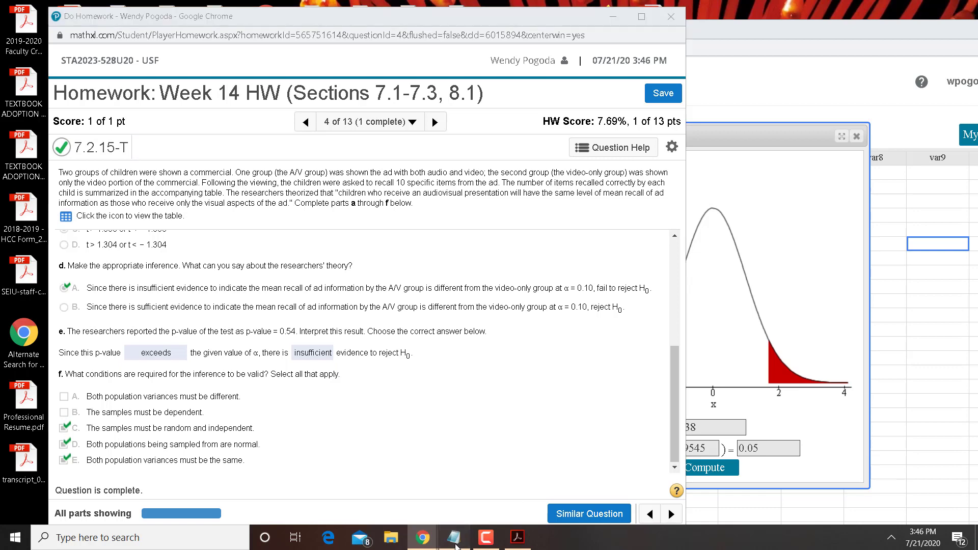
left_click(374, 395)
left_click(435, 122)
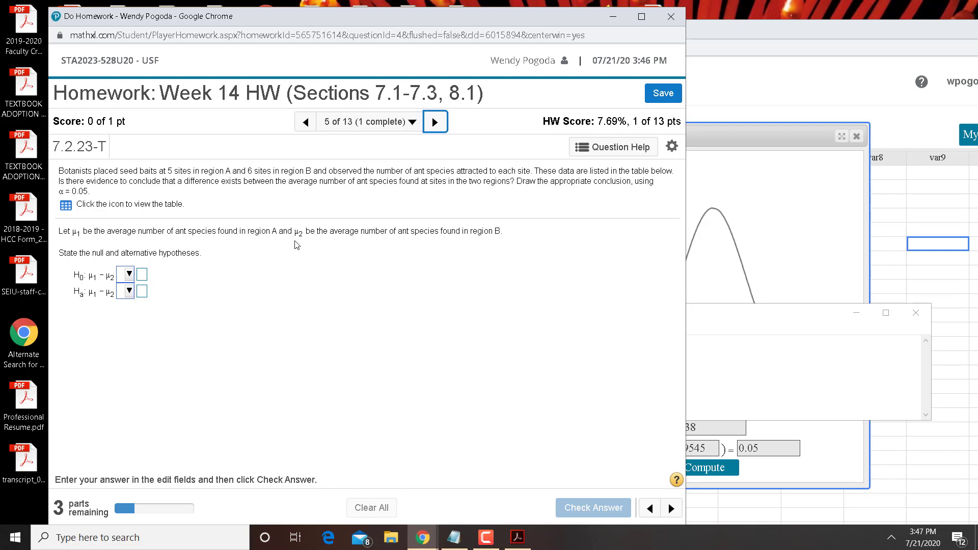
State the null hypothesis as μ1 − μ2 = 0
left_click(128, 275)
left_click(136, 340)
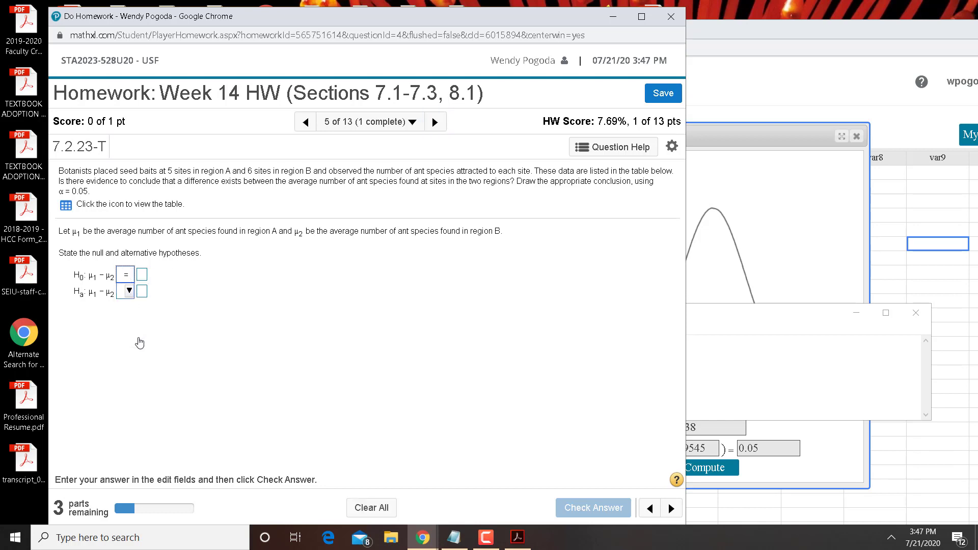
left_click(143, 276)
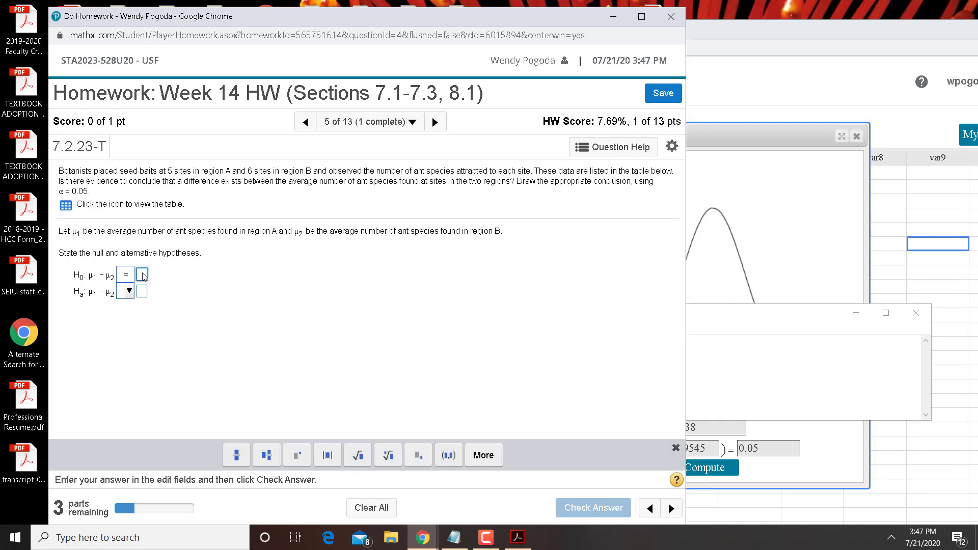
type("0")
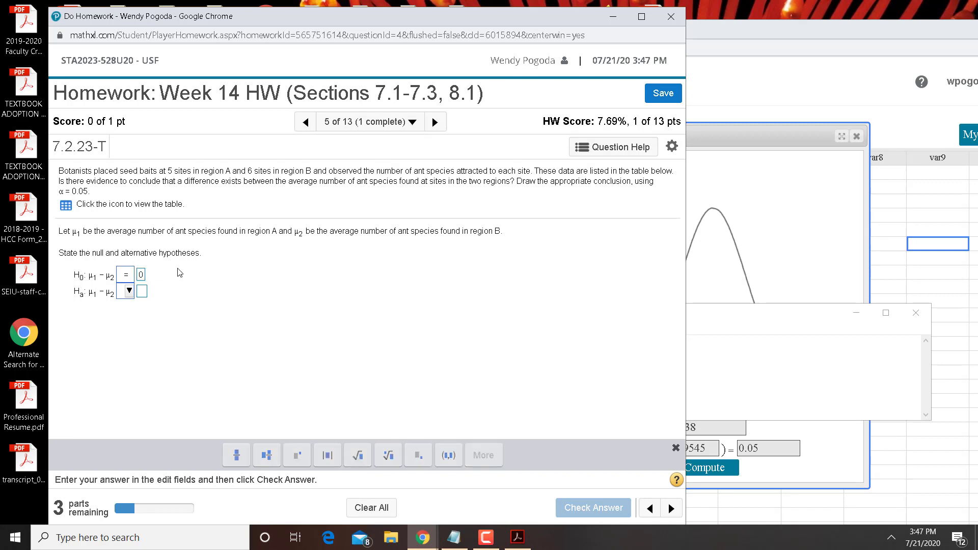
State the alternative hypothesis as μ1 − μ2 ≠ 0, submit both hypotheses and dismiss the feedback
left_click(129, 291)
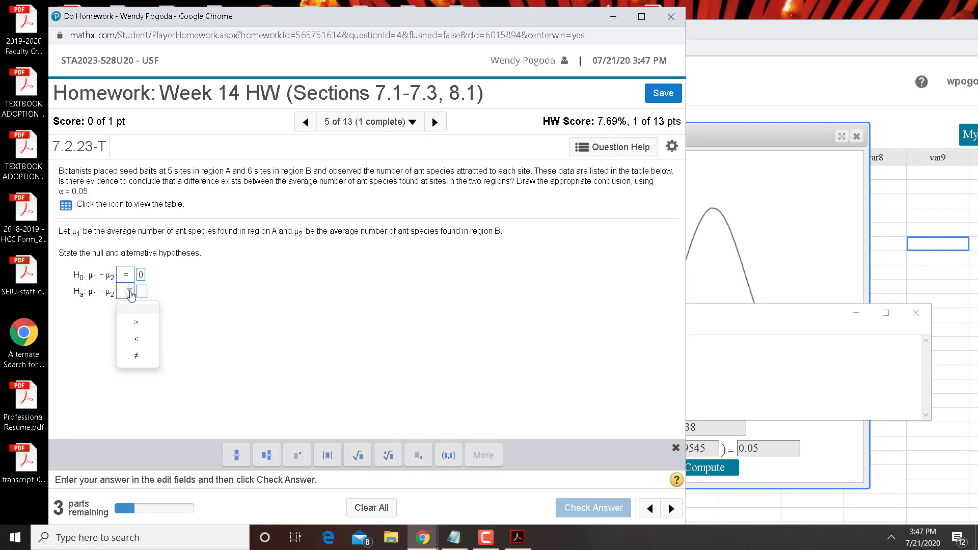
left_click(137, 357)
left_click(142, 291)
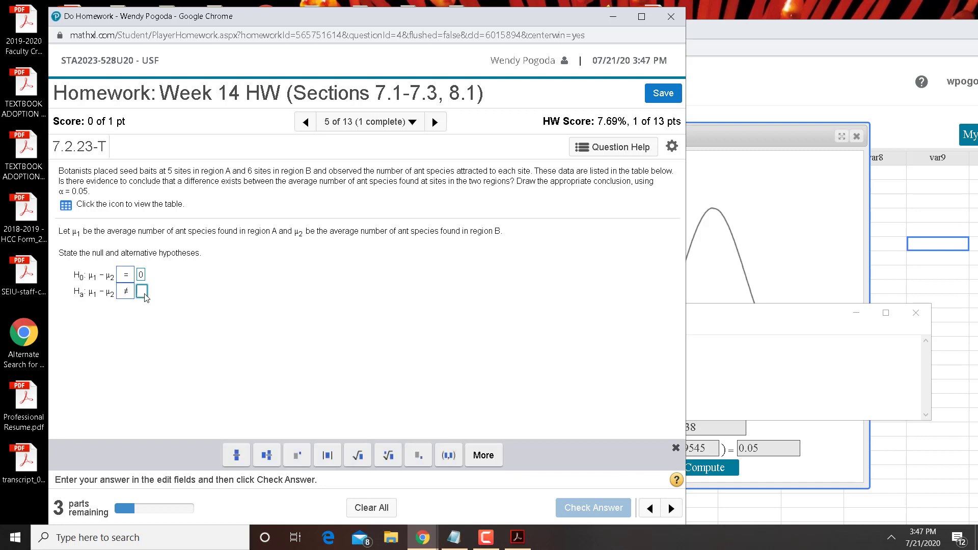
type("0")
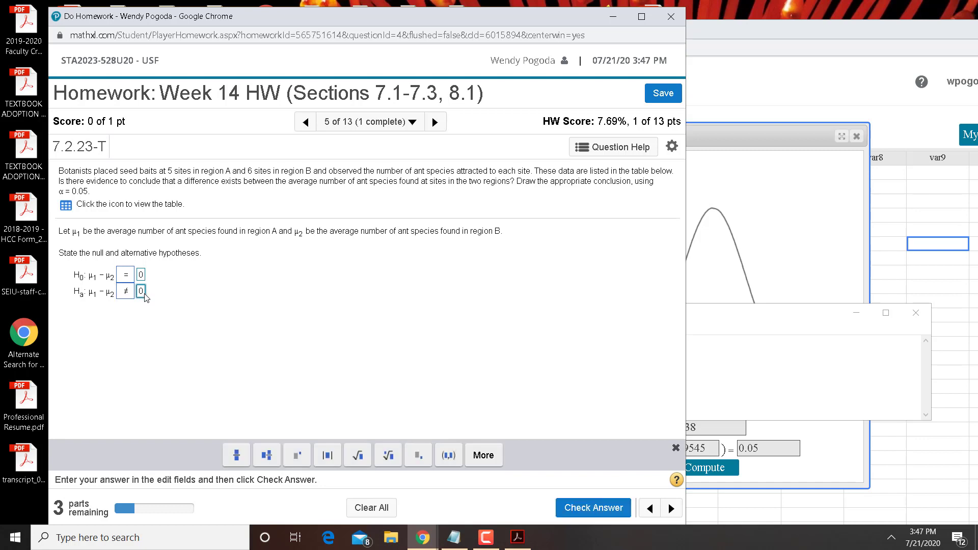
left_click(592, 508)
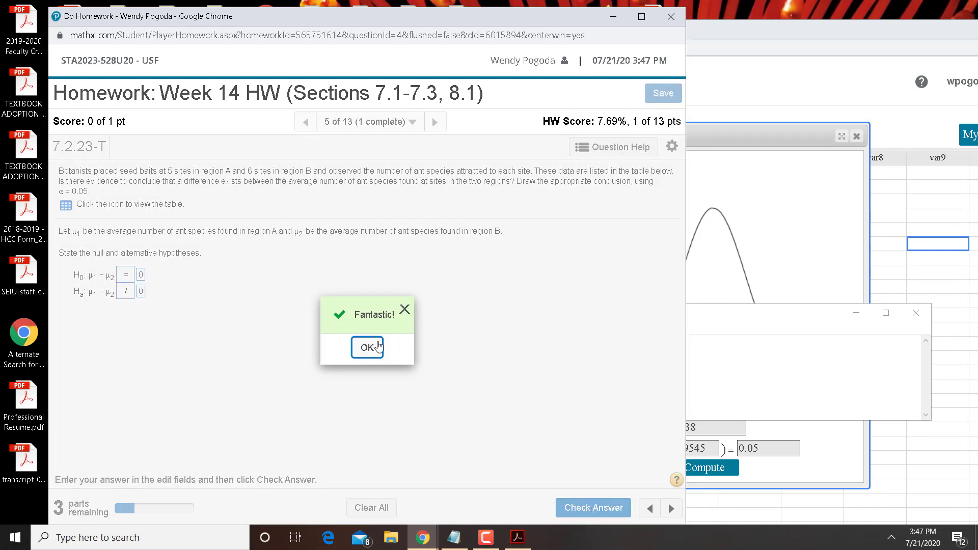
left_click(367, 348)
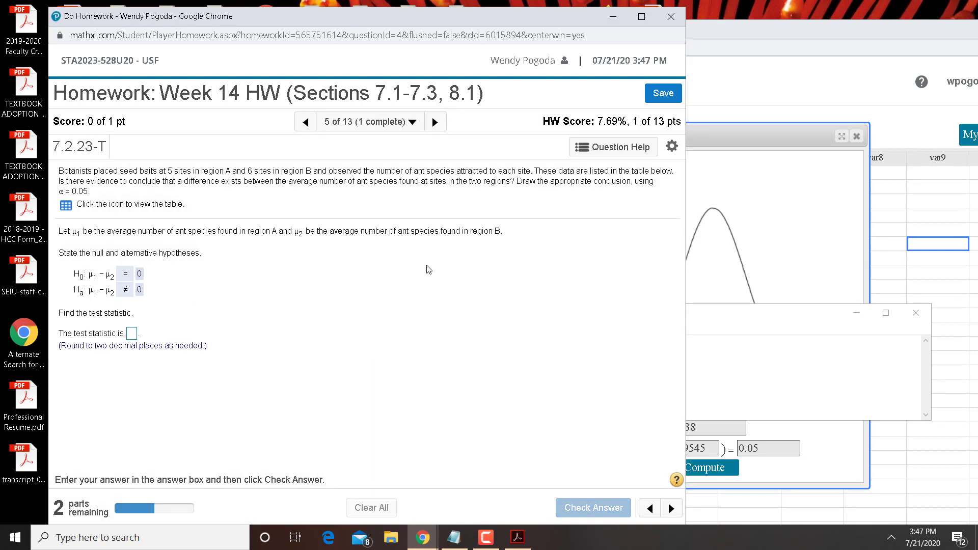
Switch to the StatCrunch window and close the T calculator
left_click(807, 134)
left_click(856, 137)
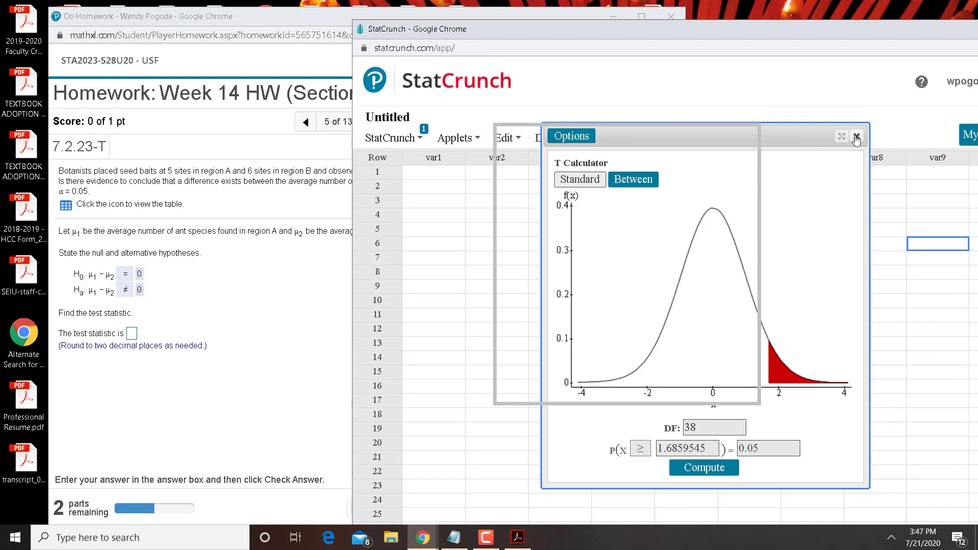
left_click(624, 139)
left_click(593, 140)
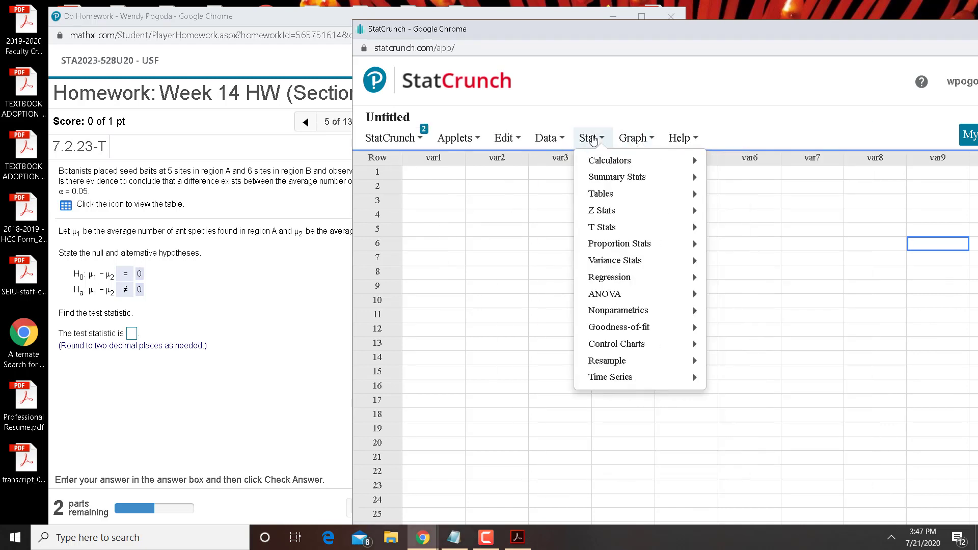
mouse_move(655, 227)
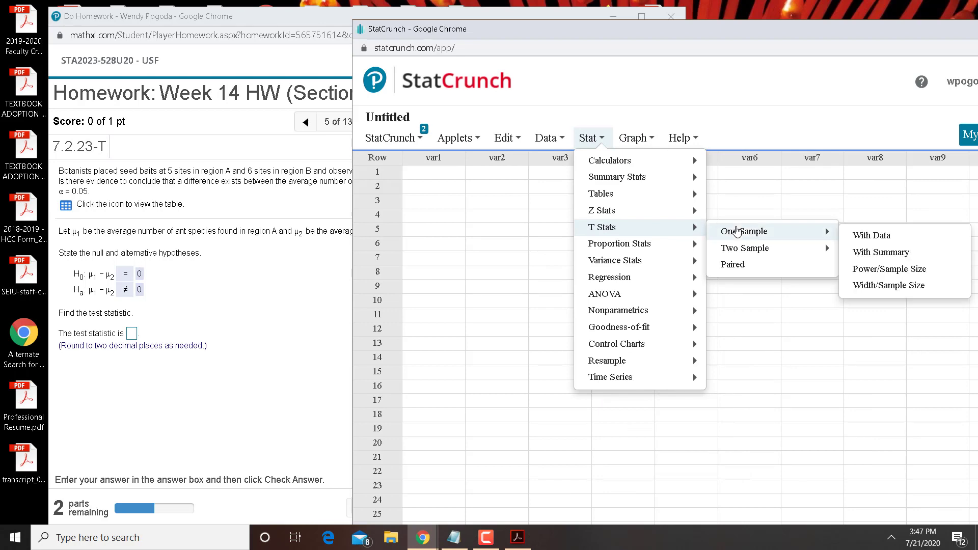
mouse_move(741, 249)
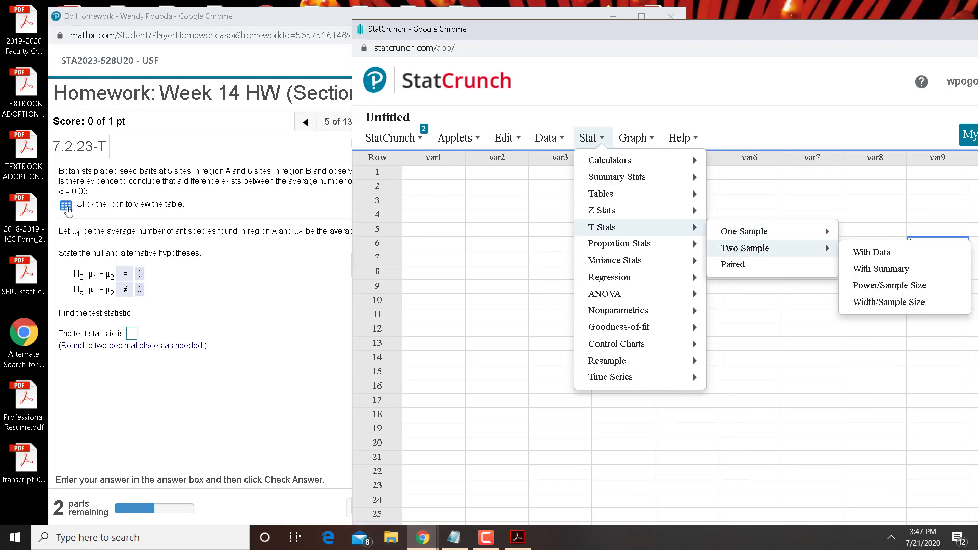
Show the homework's ant species table, load it into StatCrunch, and move the new data window aside
left_click(66, 205)
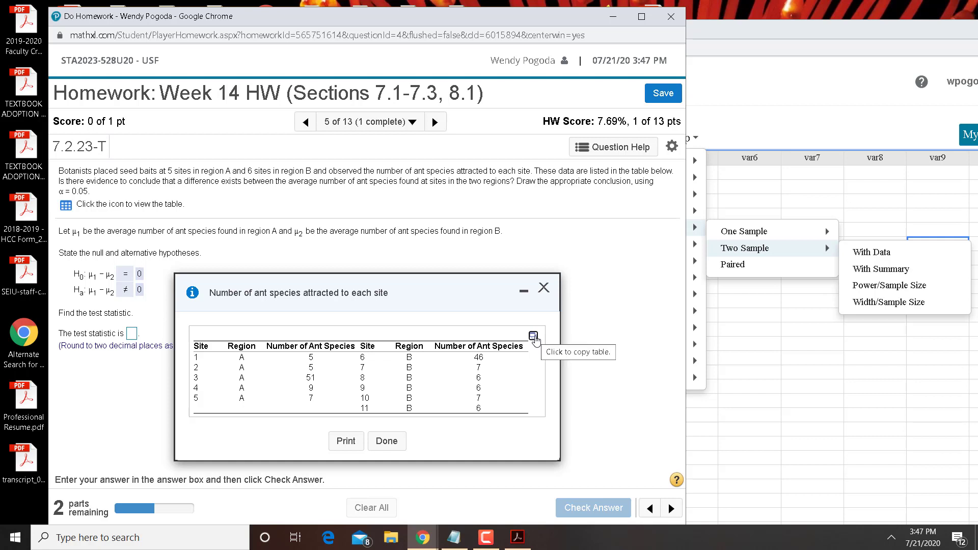
left_click(533, 337)
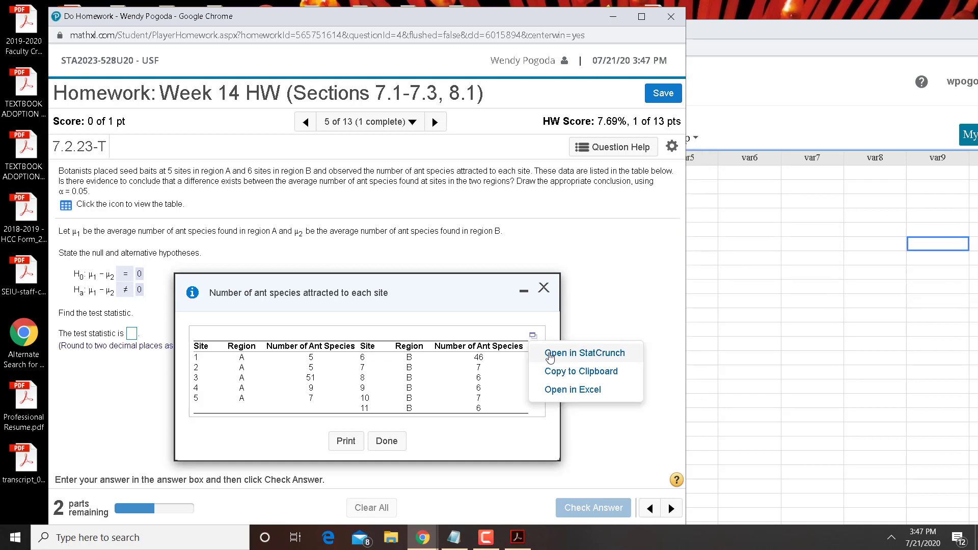
left_click(550, 354)
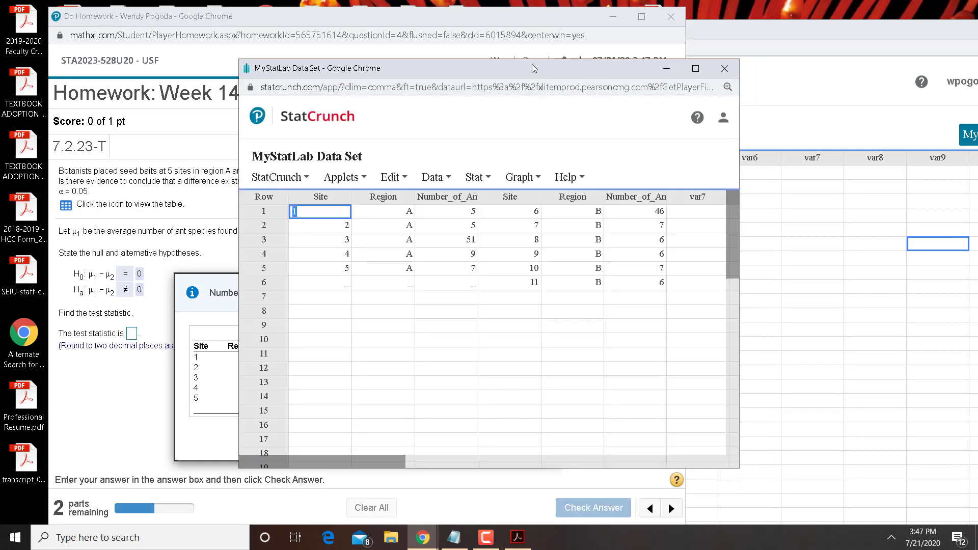
left_click_drag(533, 68, 619, 73)
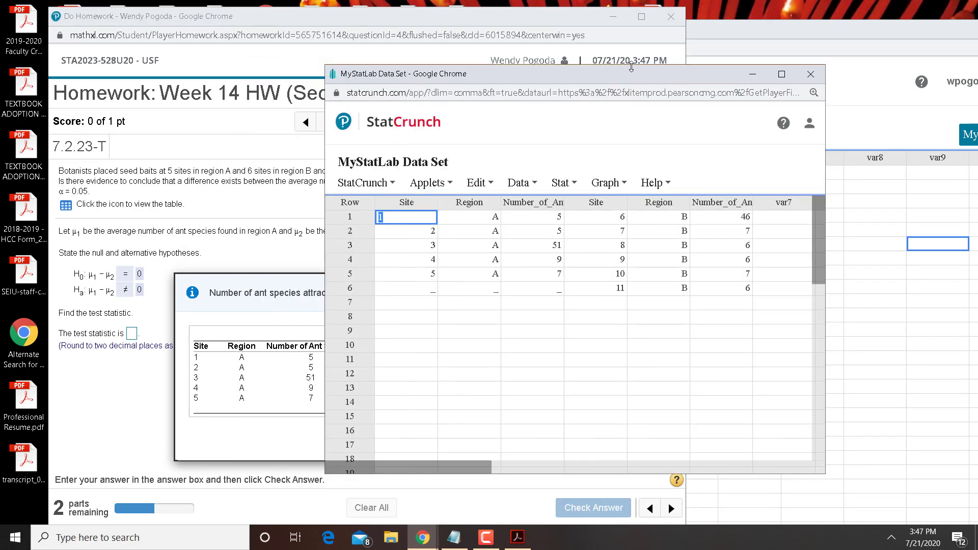
Start a two-sample T test with data, maximize the data window, and move the test dialog clear of the data columns
left_click(560, 183)
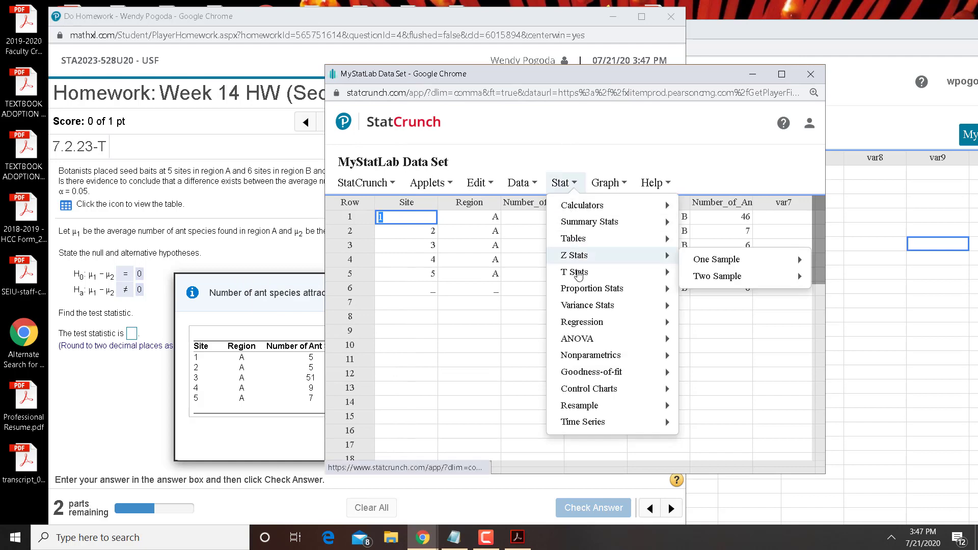
mouse_move(578, 277)
mouse_move(709, 297)
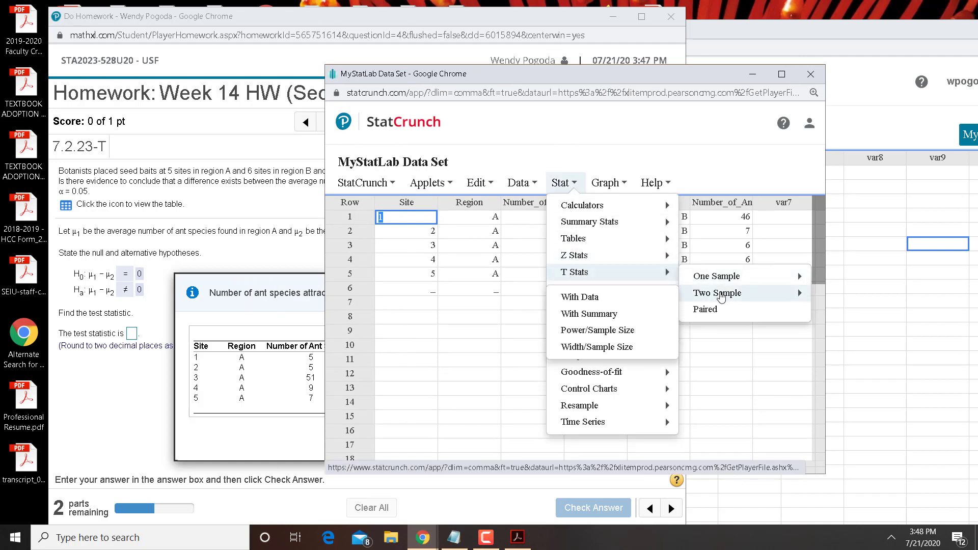
left_click(601, 300)
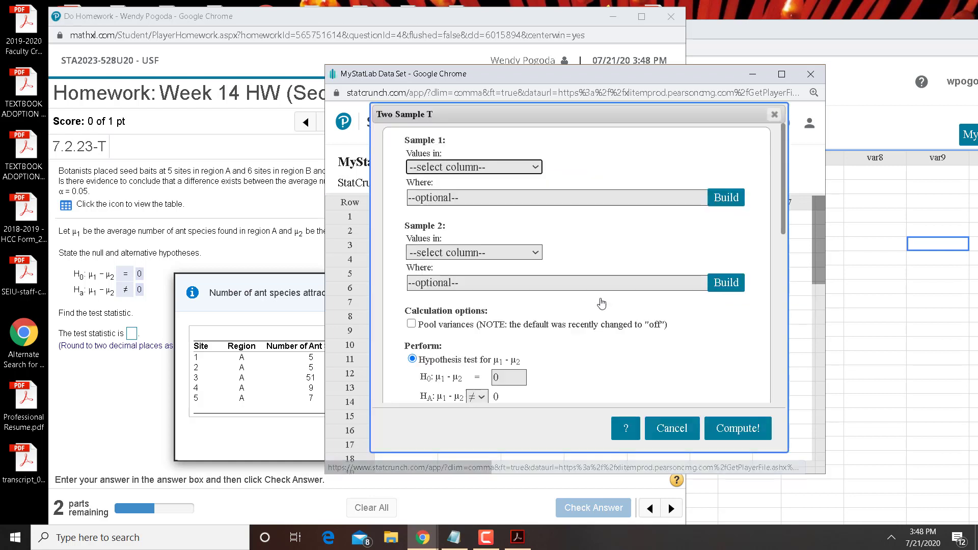
left_click_drag(621, 112, 659, 133)
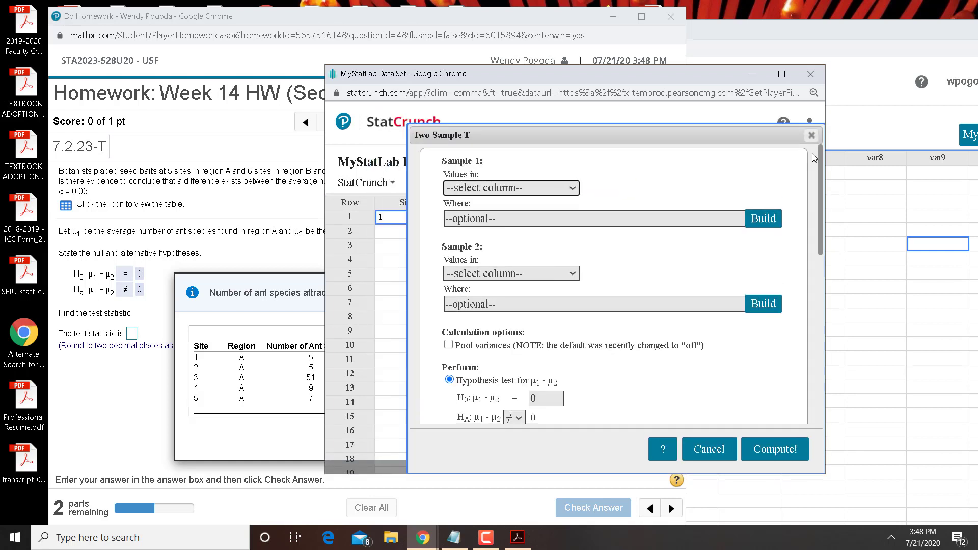
left_click(784, 79)
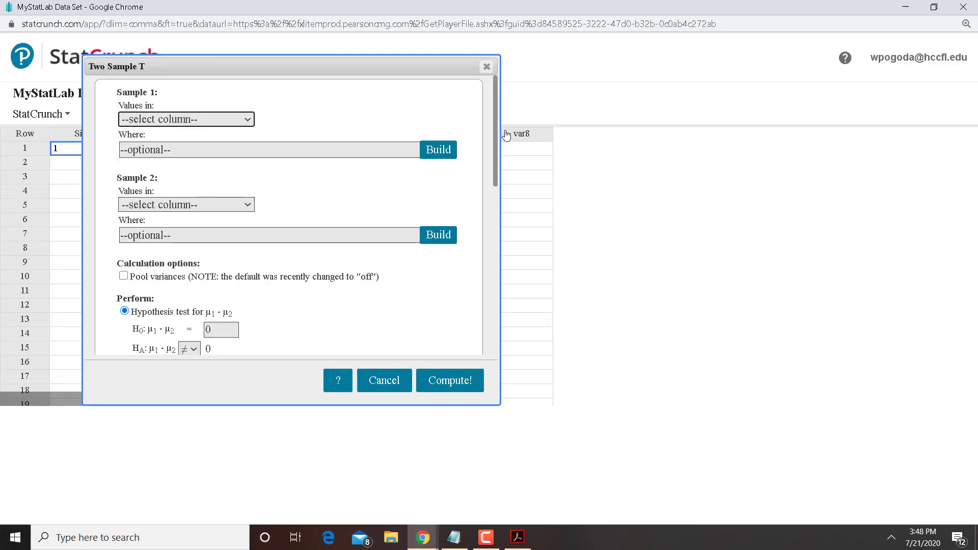
left_click_drag(393, 68, 849, 117)
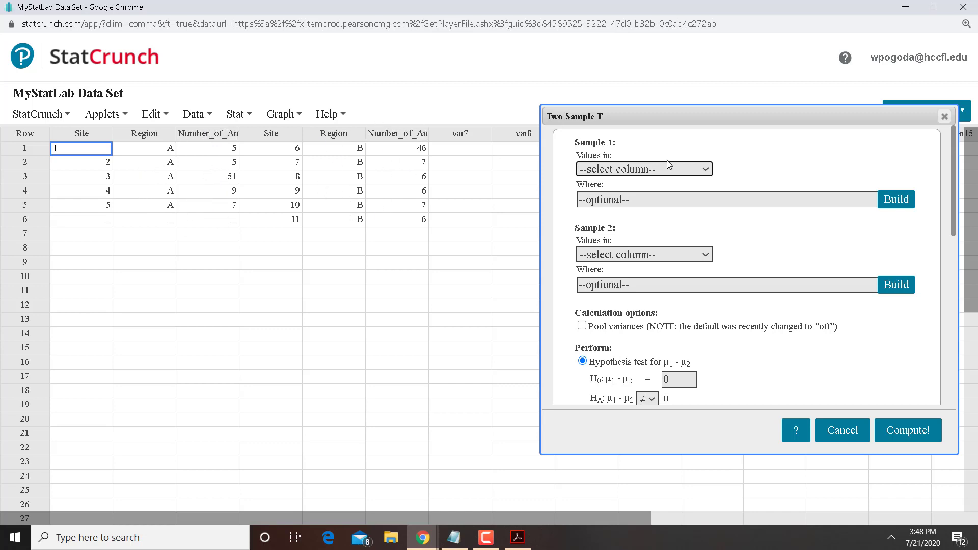
Run the two-sample T test on region A's and region B's Number_of_Ant_Species columns with pooled variances
left_click(665, 173)
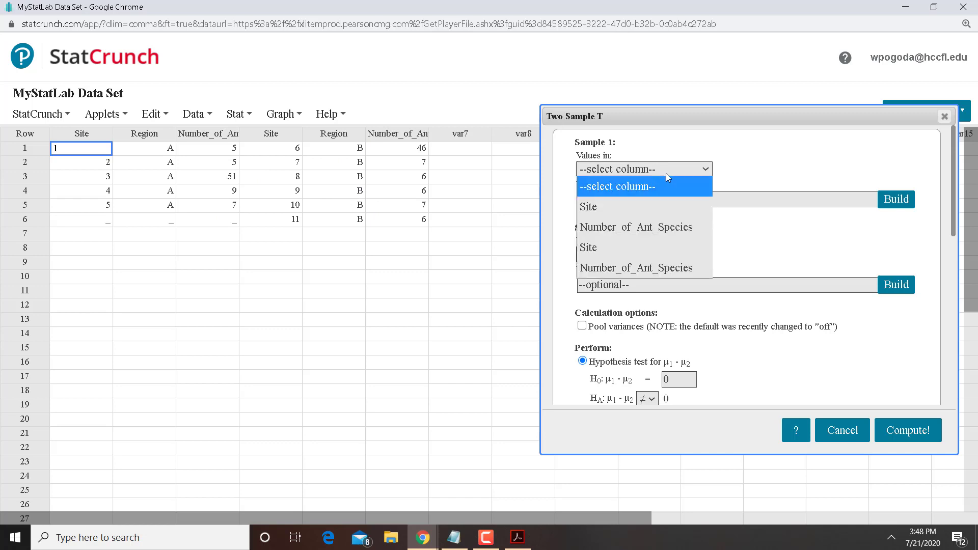
left_click(650, 231)
left_click(656, 253)
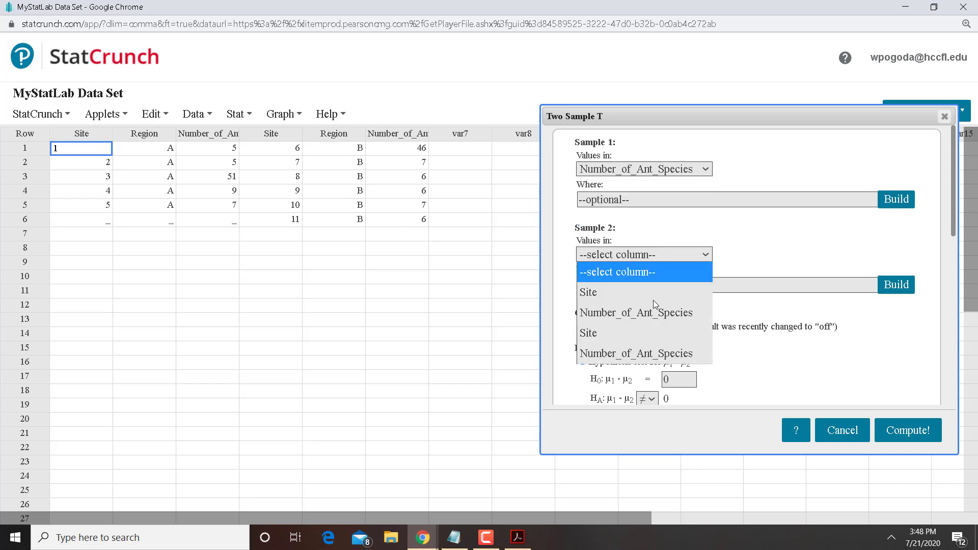
left_click(645, 354)
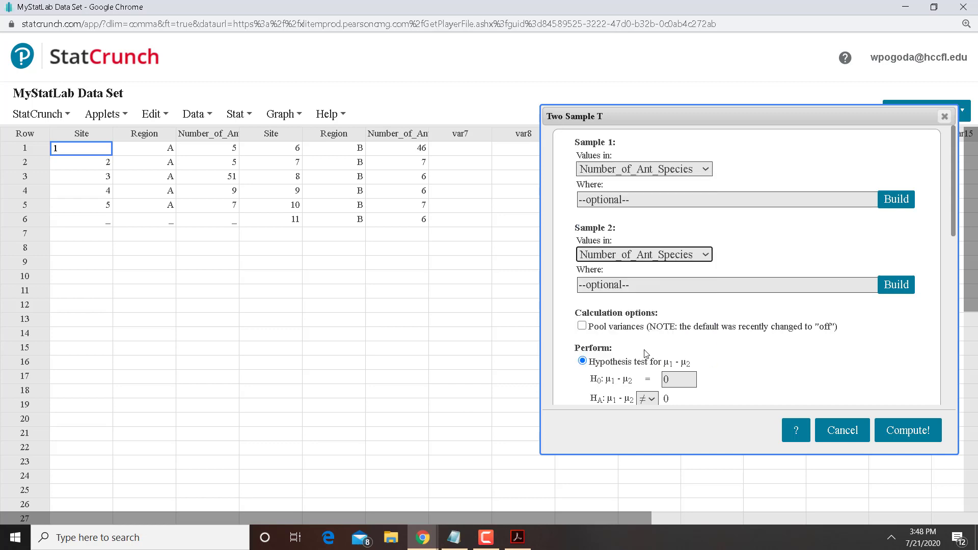
left_click(582, 326)
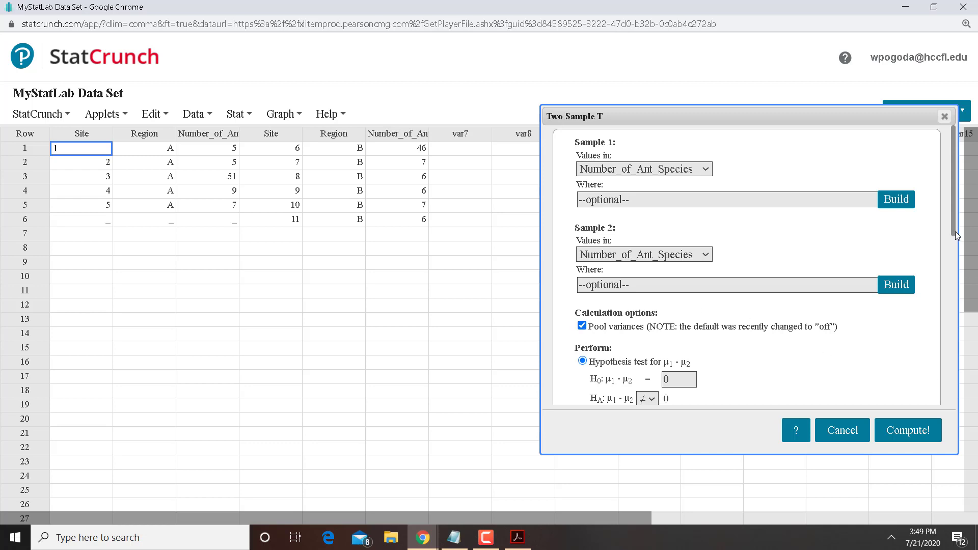
left_click_drag(957, 236, 956, 265)
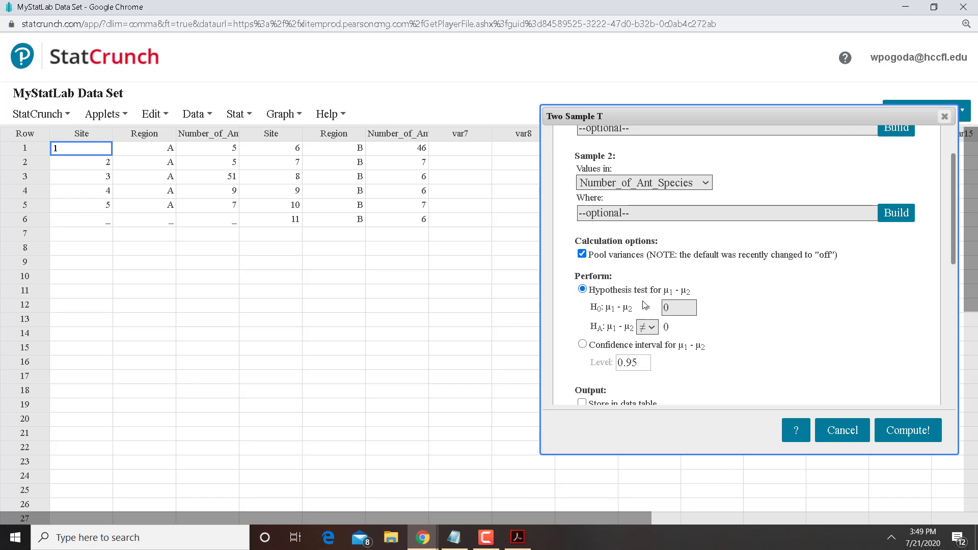
left_click(927, 432)
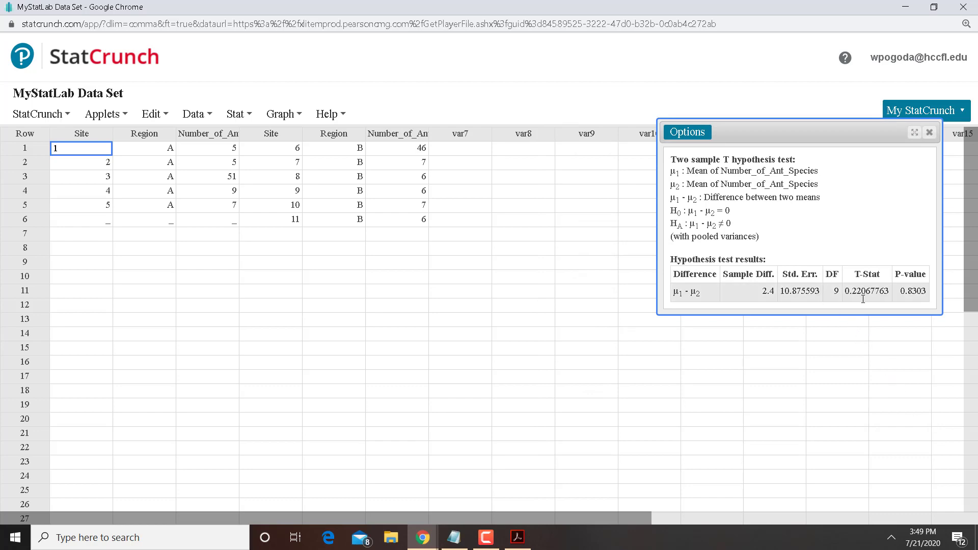
Restore the StatCrunch window to its smaller size, move it aside from the homework, and close the ant species table
left_click(934, 9)
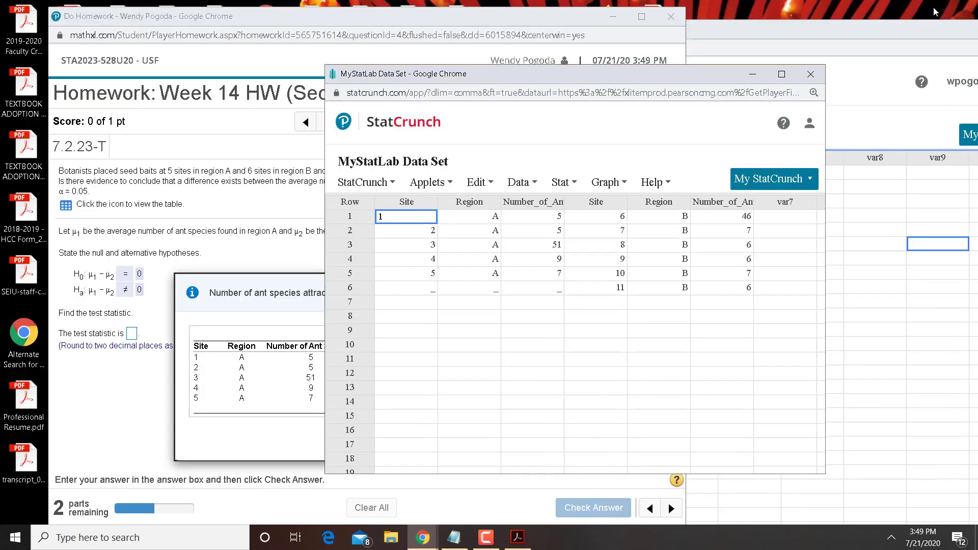
left_click_drag(729, 73, 858, 81)
left_click_drag(412, 295, 444, 280)
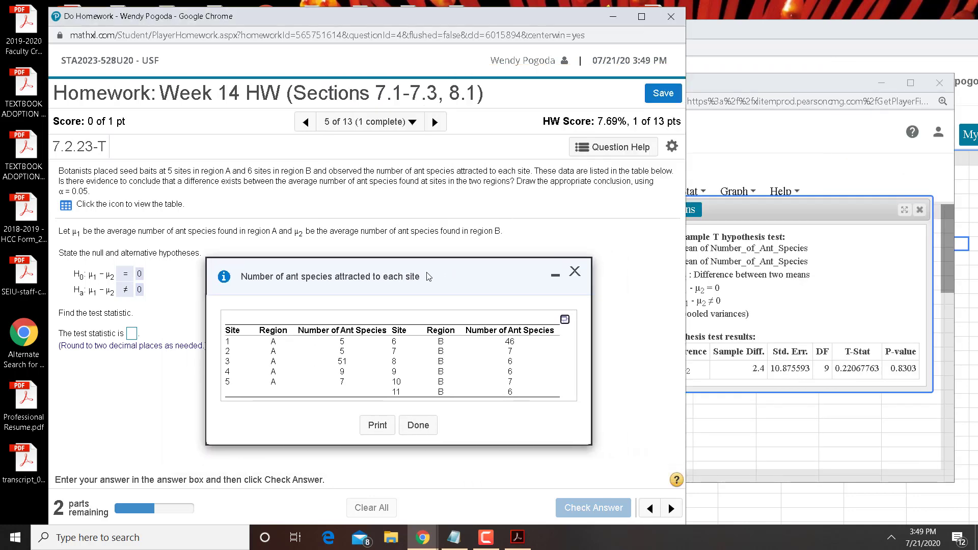
left_click(574, 271)
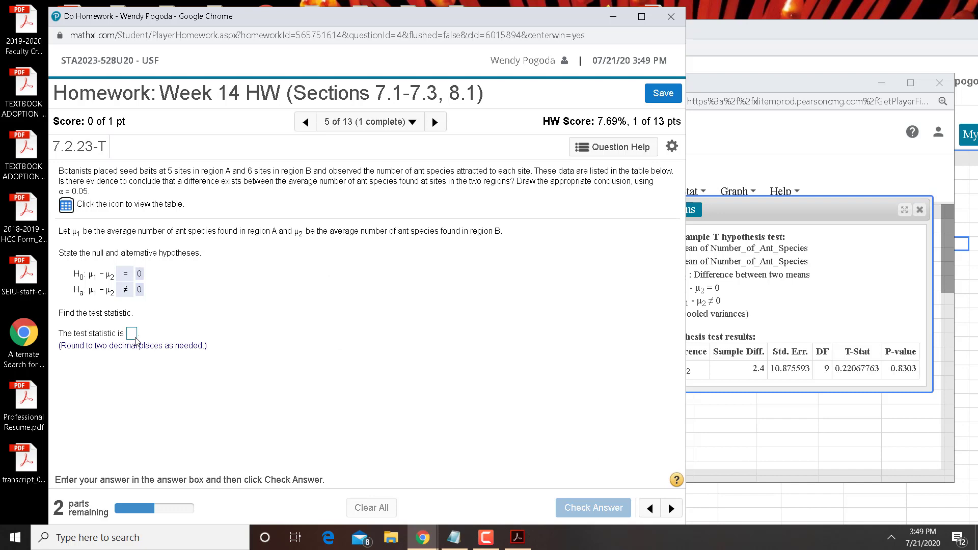
Submit 0.22 as the test statistic and 0.830 as the p-value in question 7.2.23-T
left_click(134, 335)
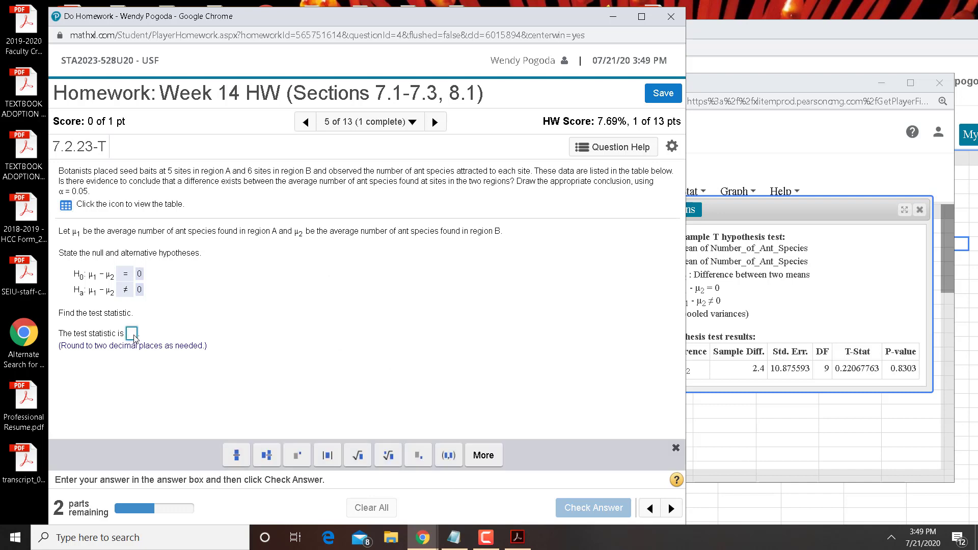
type("0.22")
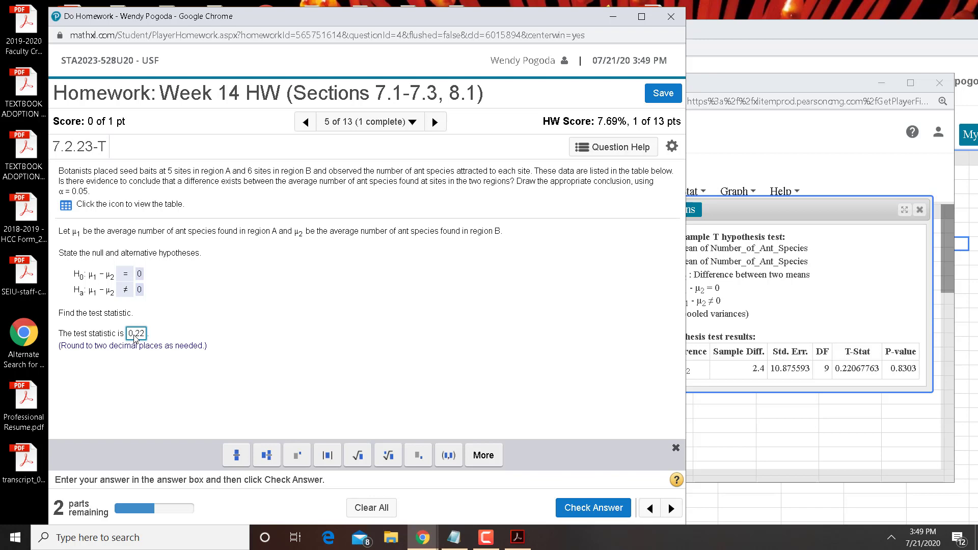
key("Return")
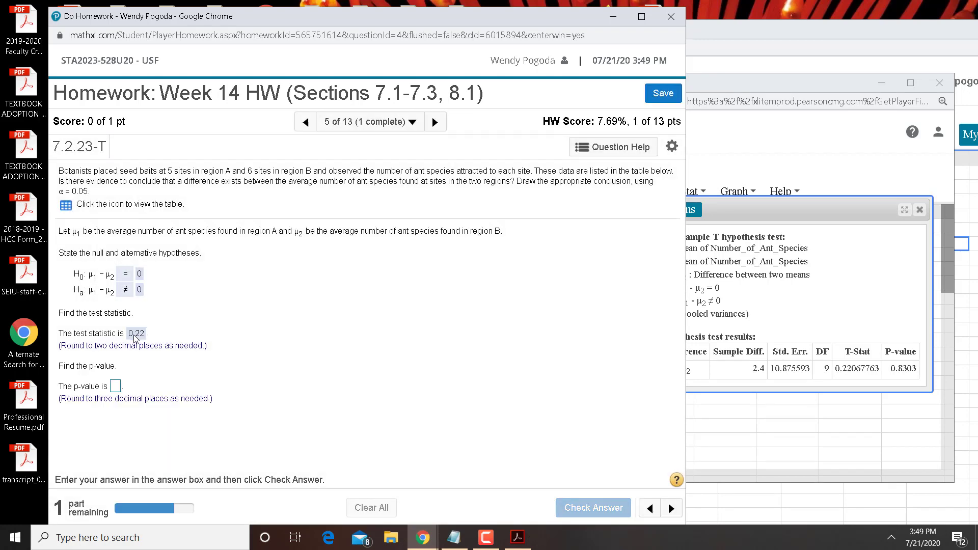
left_click(116, 387)
type("0.83")
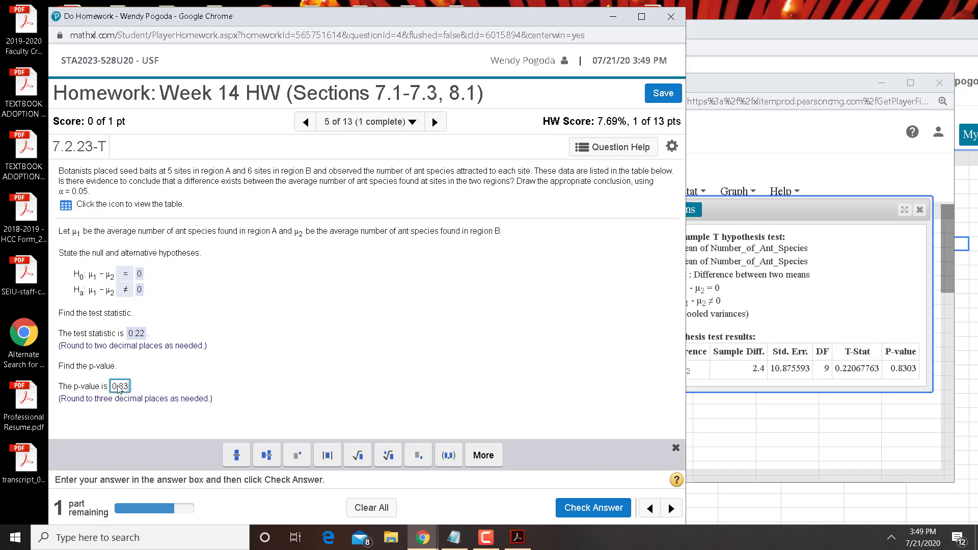
type("0")
key("Return")
key("Return")
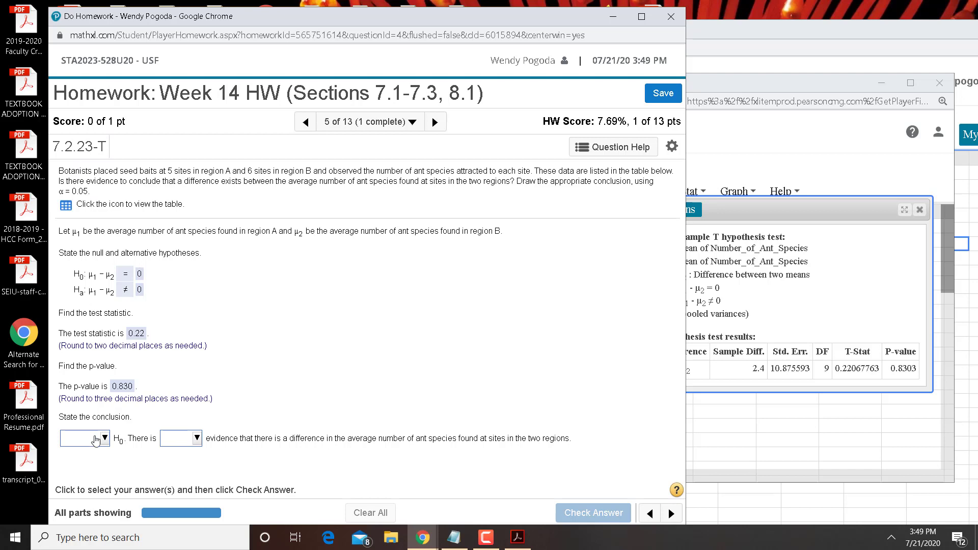
State the conclusion as "Do not reject" H0 with "insufficient" evidence, submit it, and dismiss the feedback
left_click(95, 441)
left_click(96, 474)
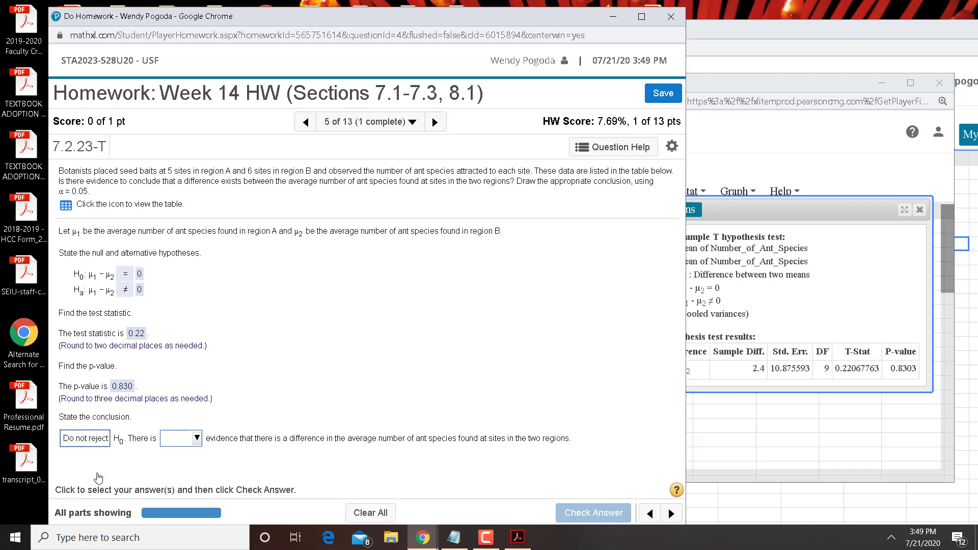
left_click(197, 441)
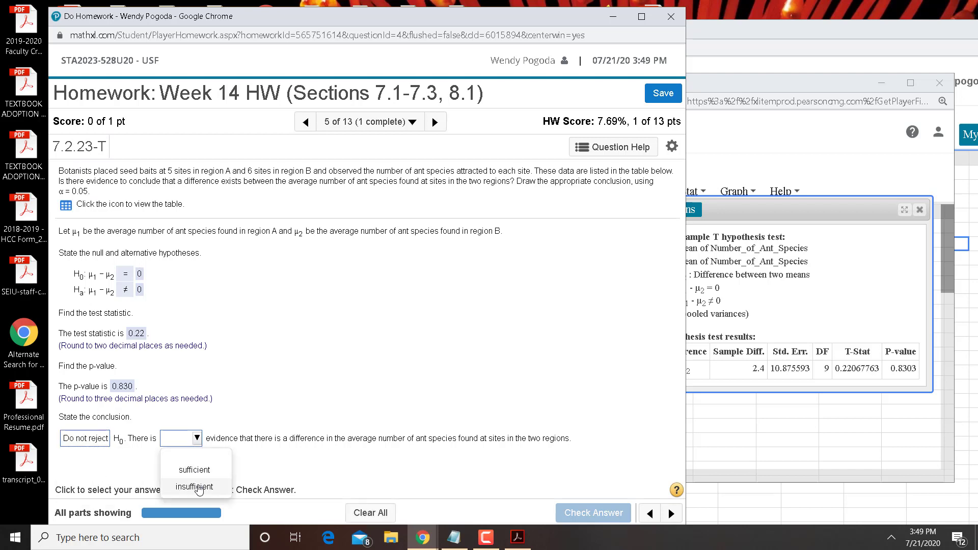
left_click(195, 487)
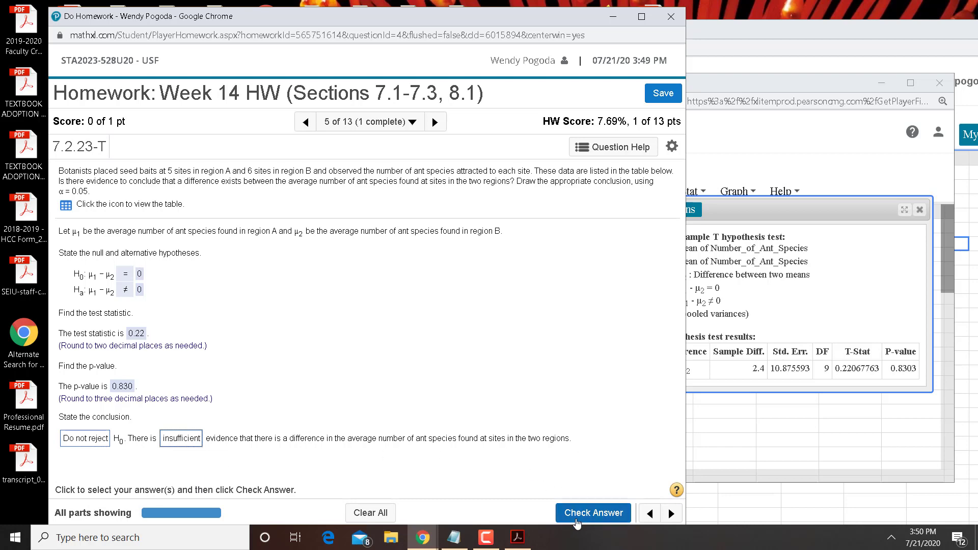
left_click(581, 515)
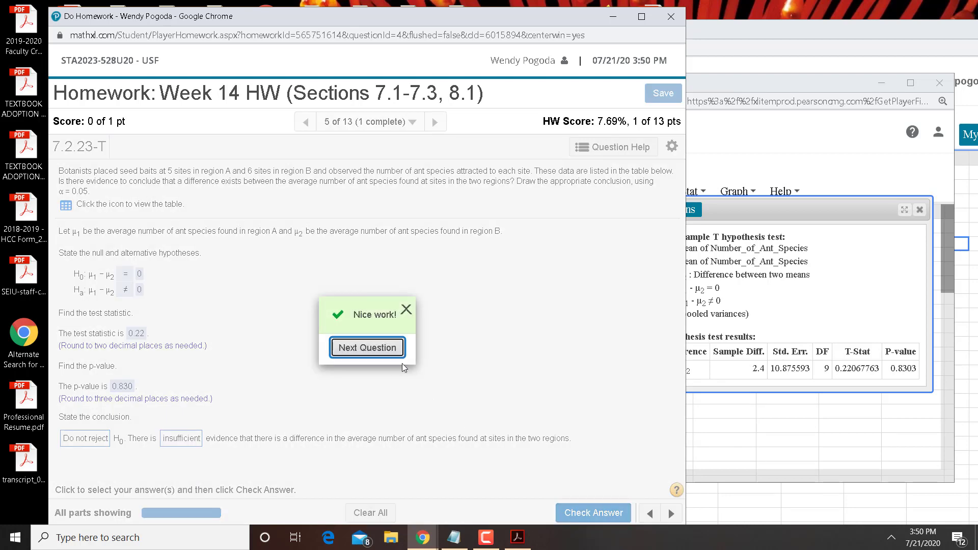
left_click(406, 310)
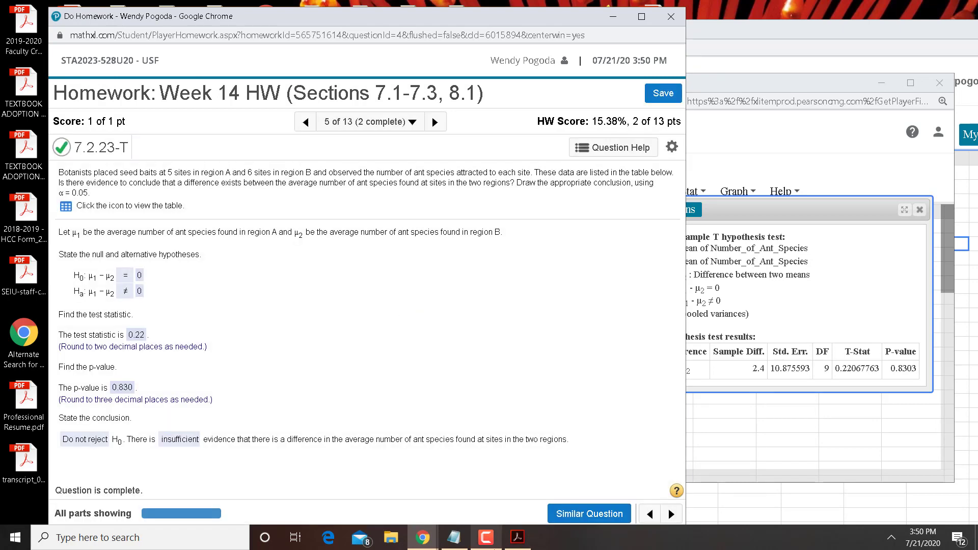
Check the question list in the Notepad file and go to homework question 8 of 13
left_click(455, 538)
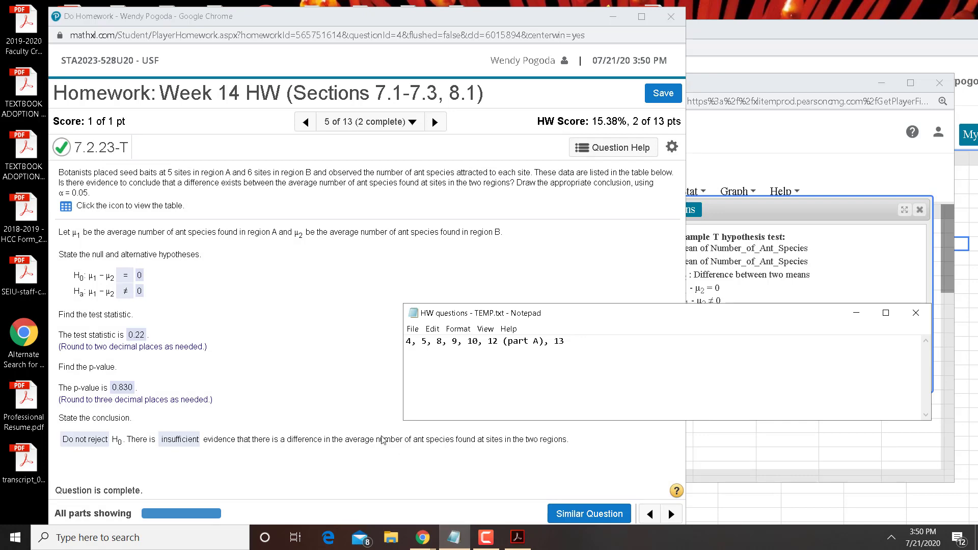
left_click(316, 353)
left_click(413, 122)
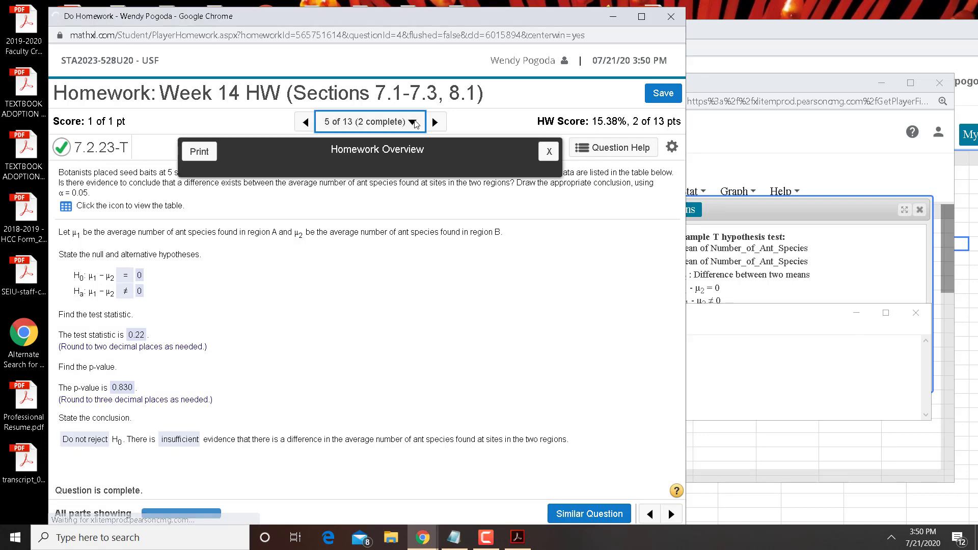
left_click(387, 329)
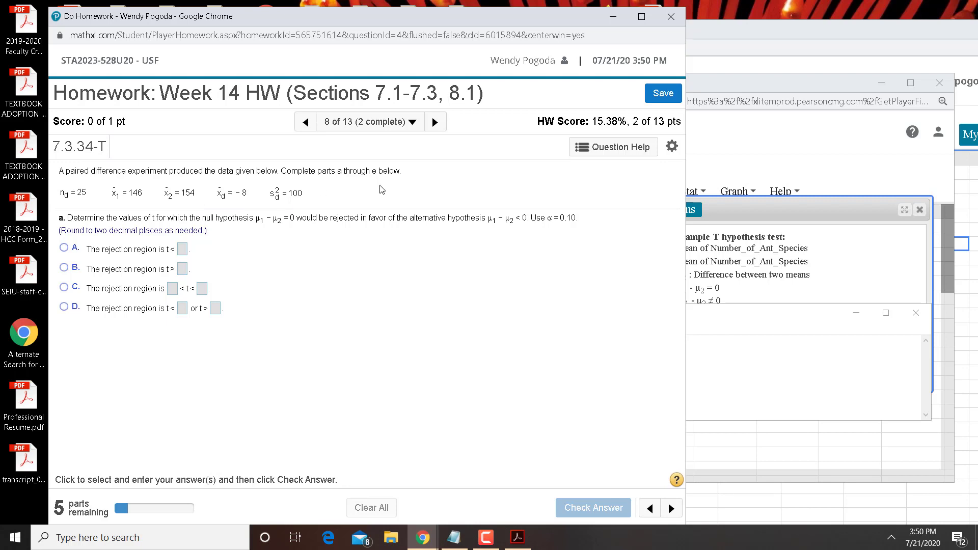
Switch to StatCrunch, close the two-sample test results, and start a one-sample T test with summary data
left_click(612, 154)
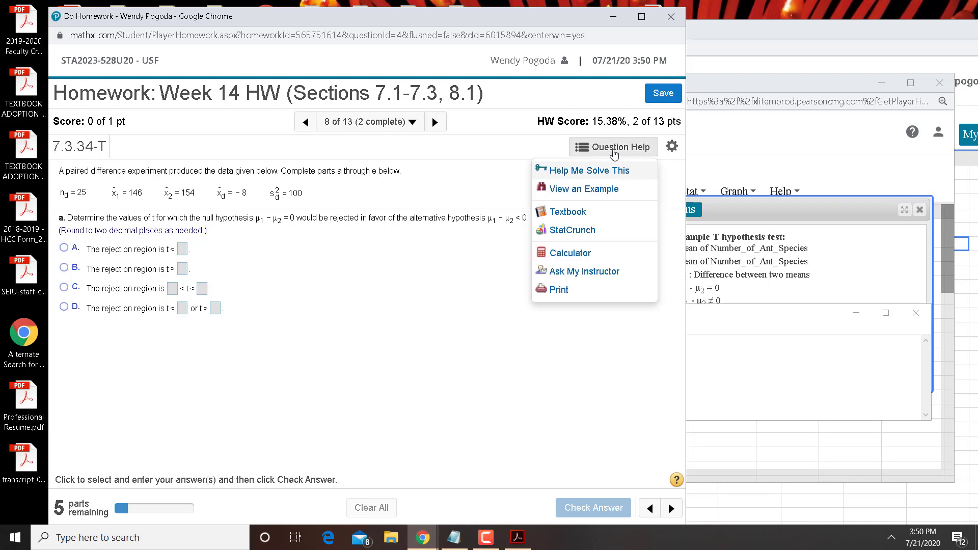
left_click(783, 164)
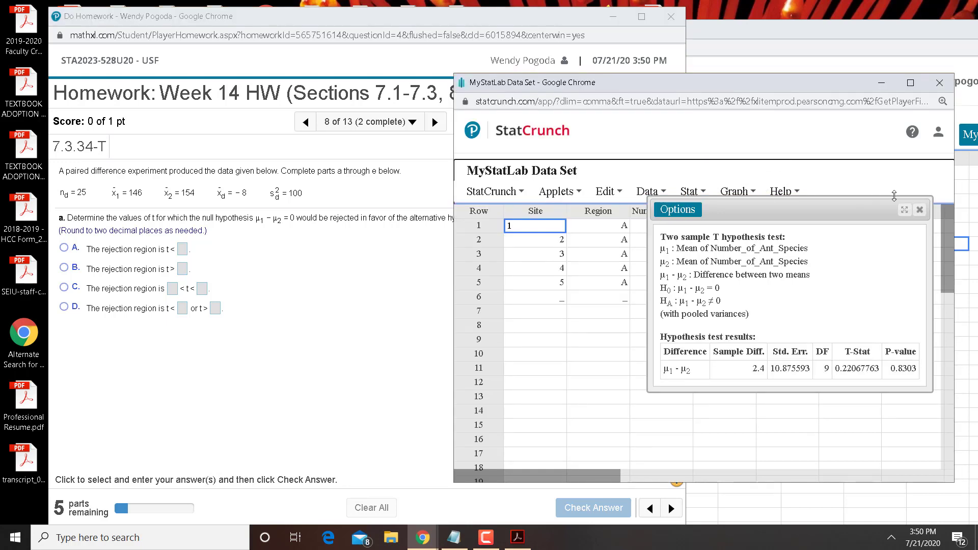
left_click(924, 213)
left_click(924, 214)
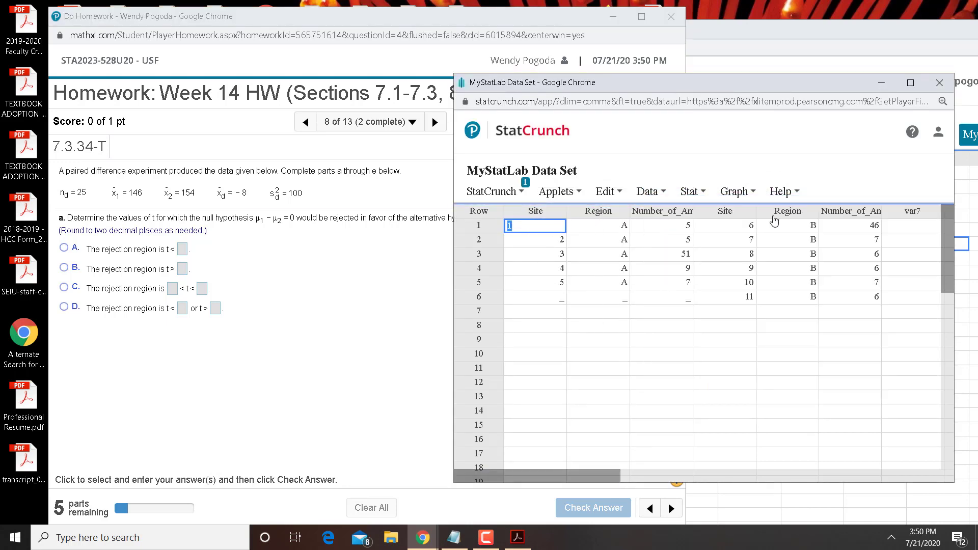
left_click(702, 194)
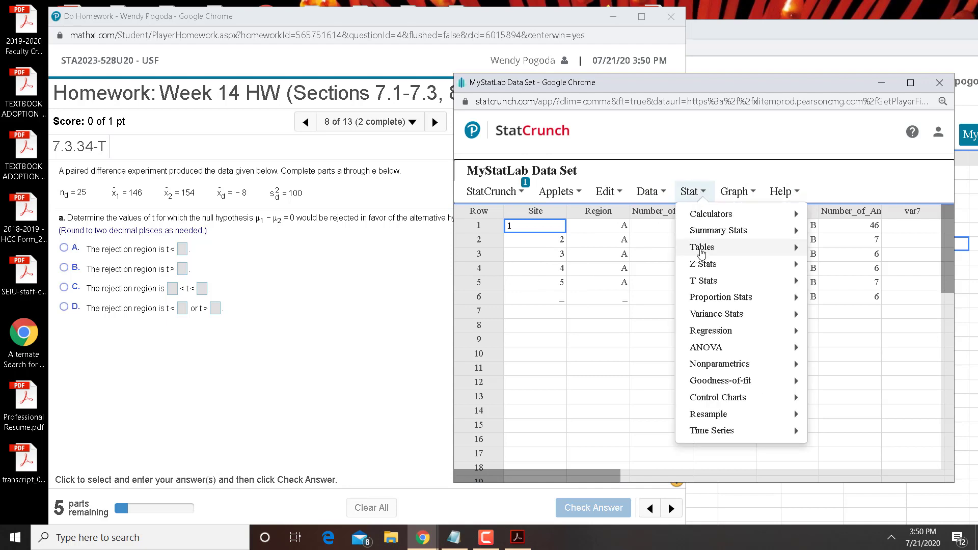
mouse_move(707, 284)
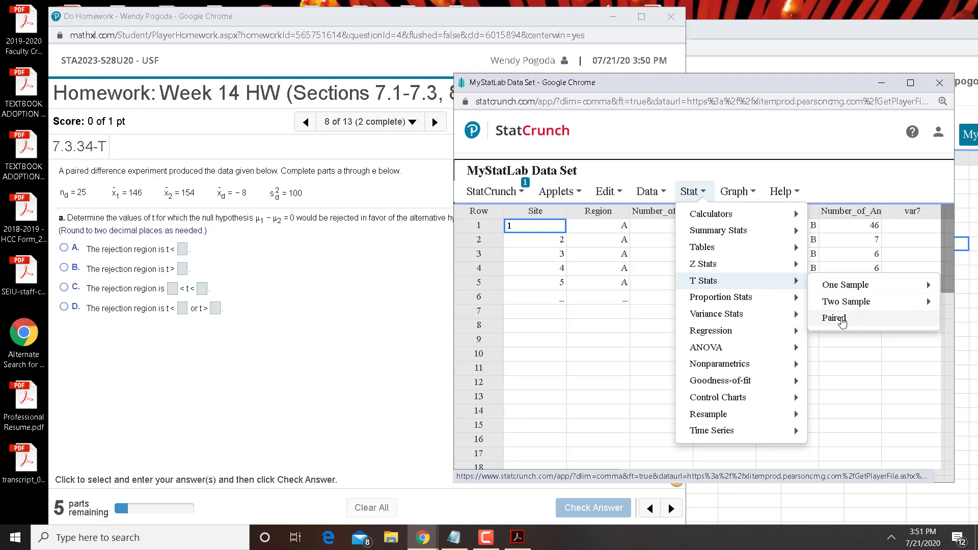
mouse_move(856, 291)
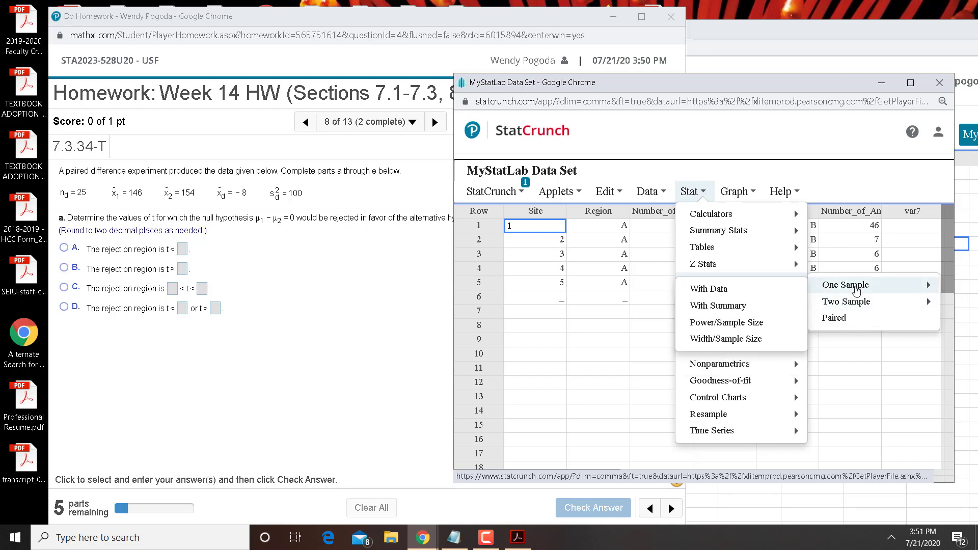
left_click(716, 305)
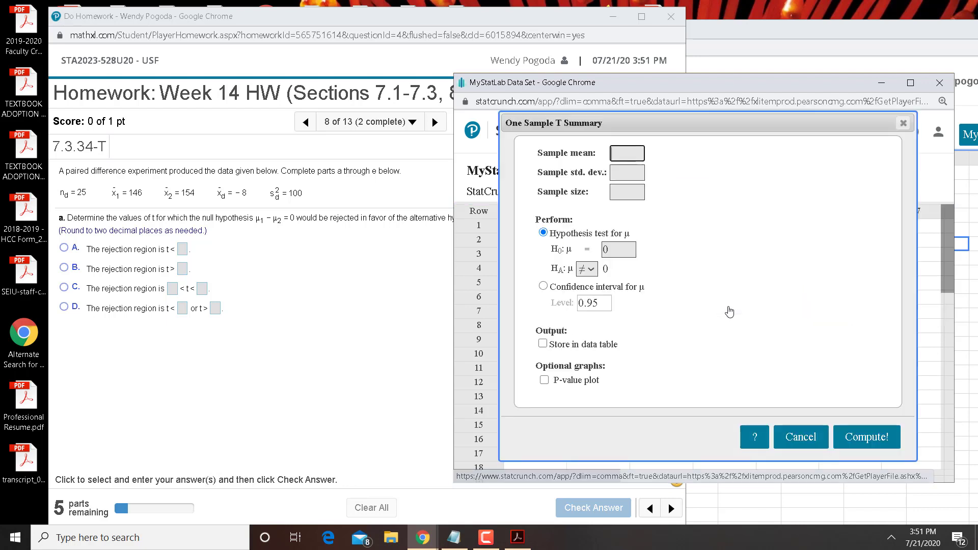
Enter a sample mean of -8, a sample standard deviation of 10, and a sample size of 25
left_click(631, 155)
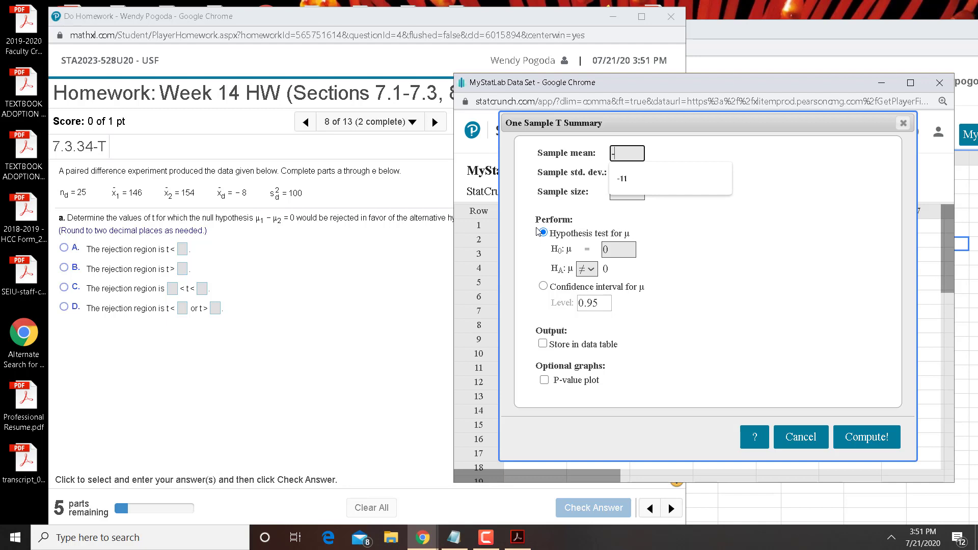
type("8")
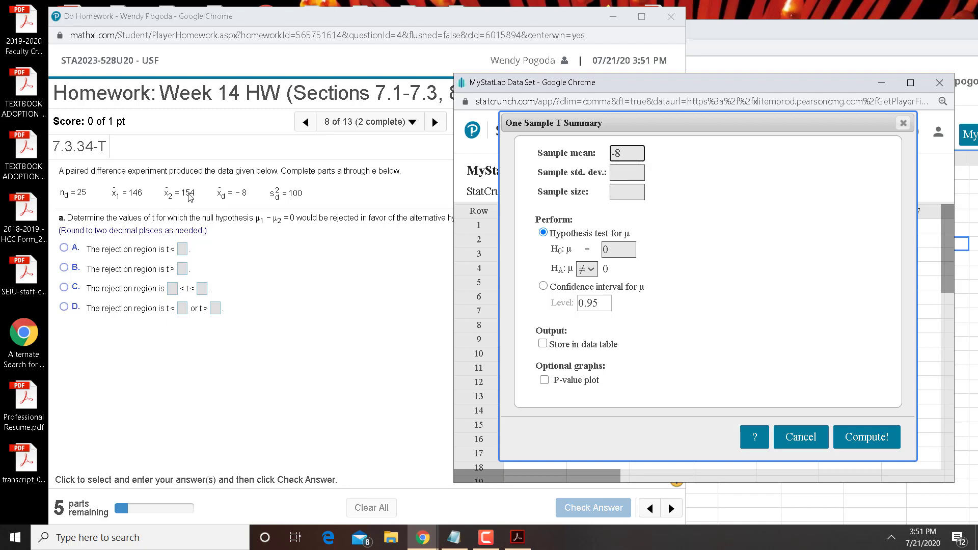
left_click(615, 173)
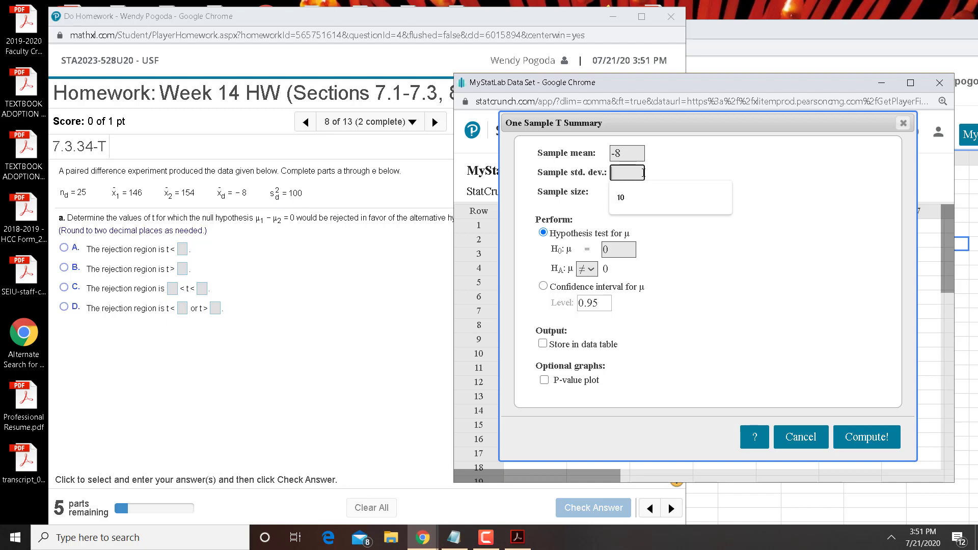
type("10")
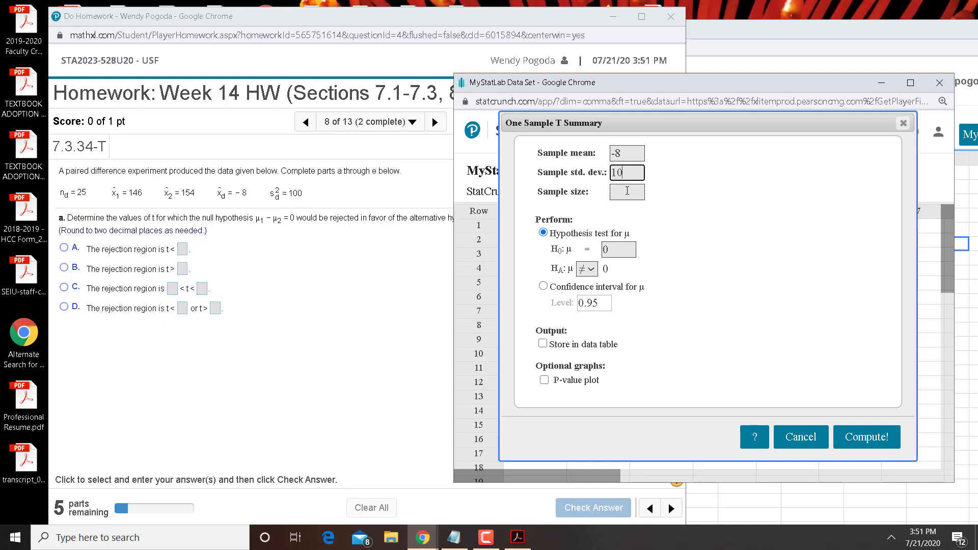
left_click(627, 190)
type("25")
Select answer A (t <) for the rejection region, then compute the StatCrunch test with the alternative hypothesis μ < 0
left_click(346, 252)
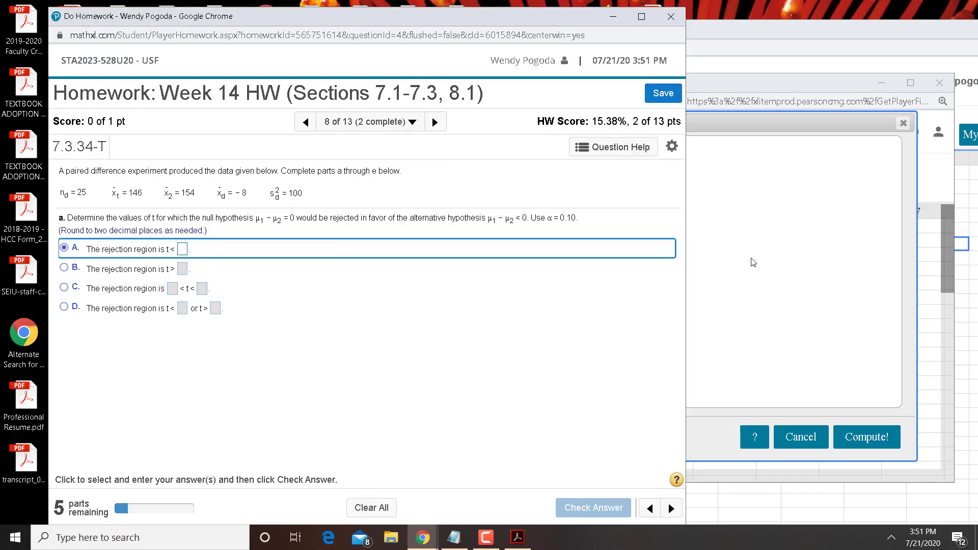
left_click(756, 273)
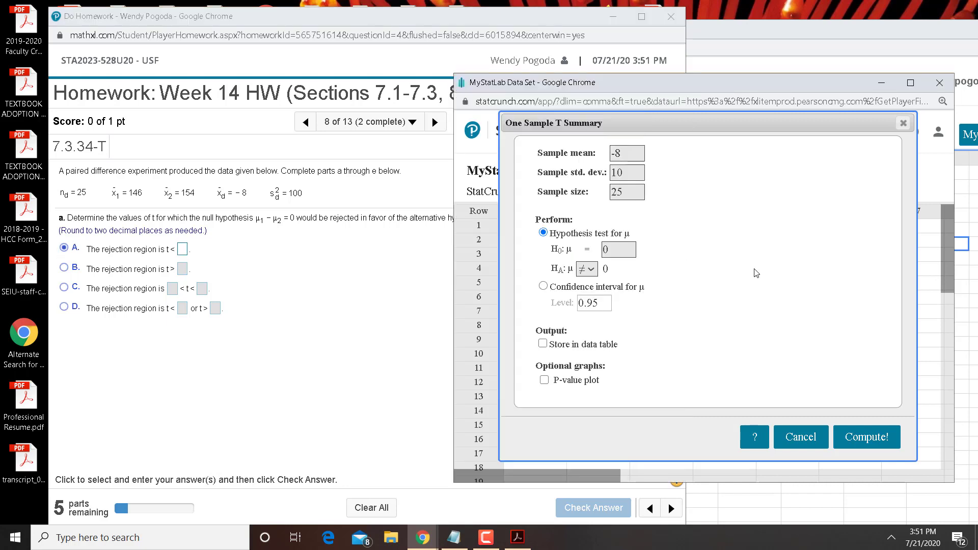
left_click(583, 272)
left_click(865, 437)
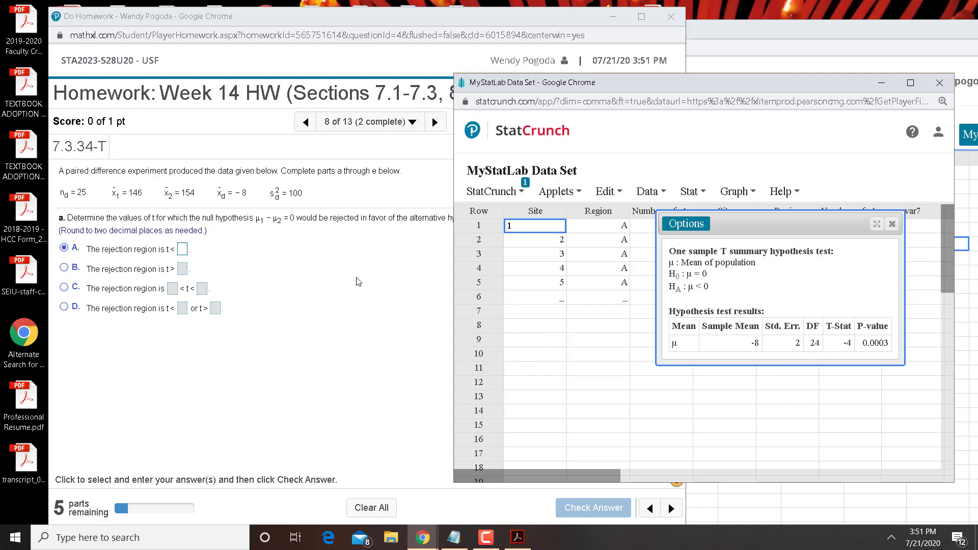
Look up the critical t value for 24 degrees of freedom at α = 0.10 in the formula sheet PDF
left_click(239, 242)
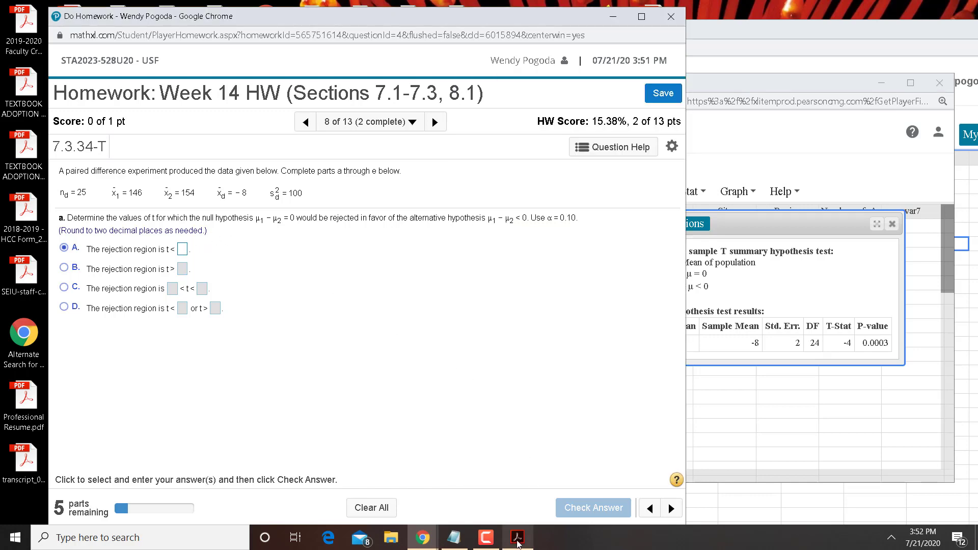
left_click(517, 543)
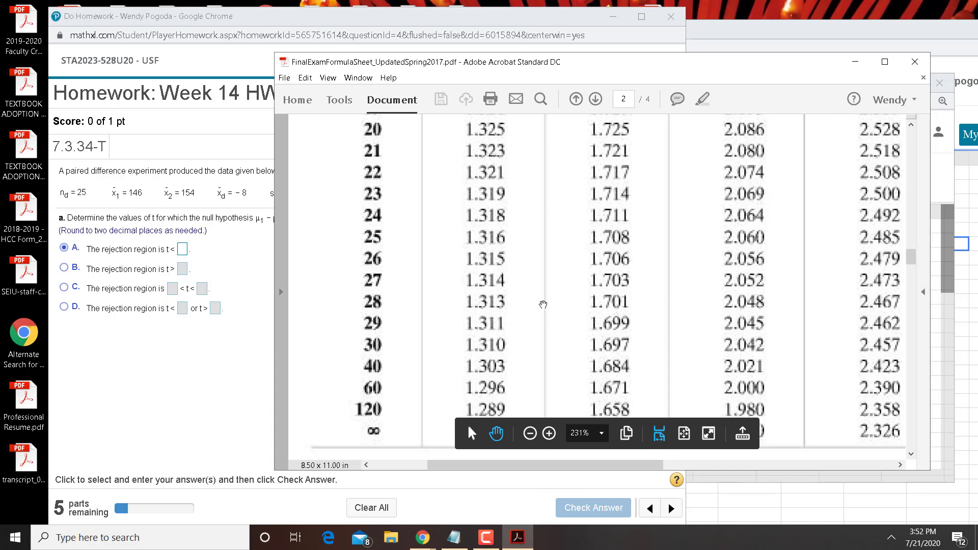
scroll(752, 245, "down", 5, "ctrl")
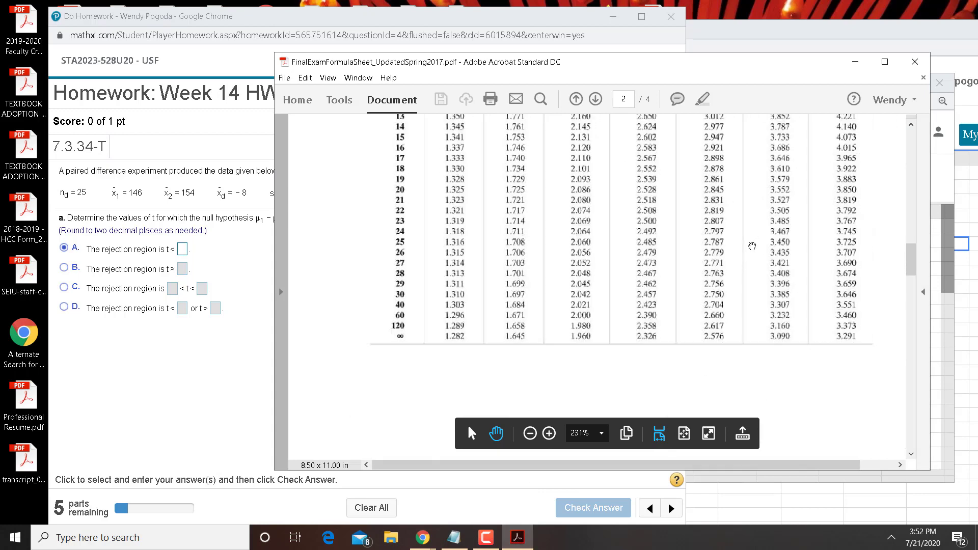
scroll(752, 246, "up", 4)
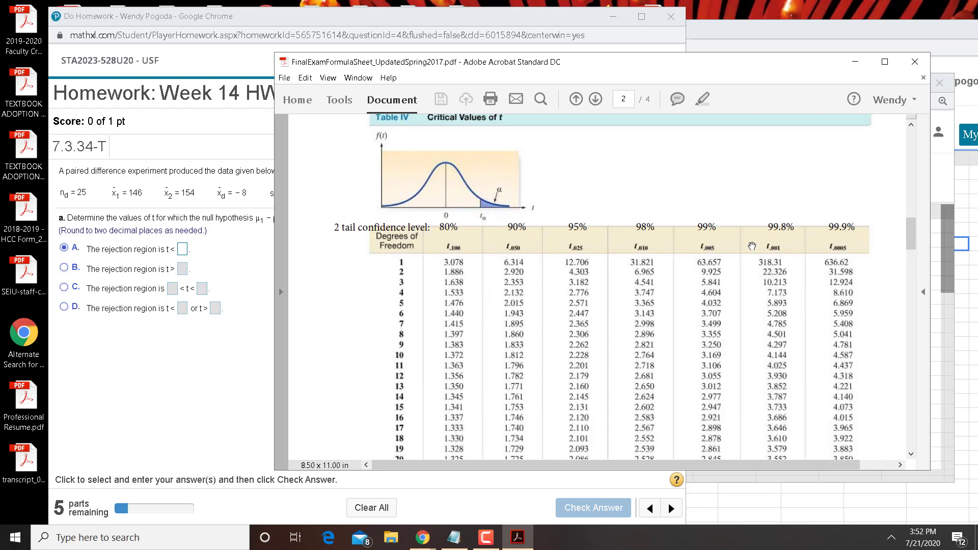
scroll(752, 246, "down", 1)
key("alt+Tab")
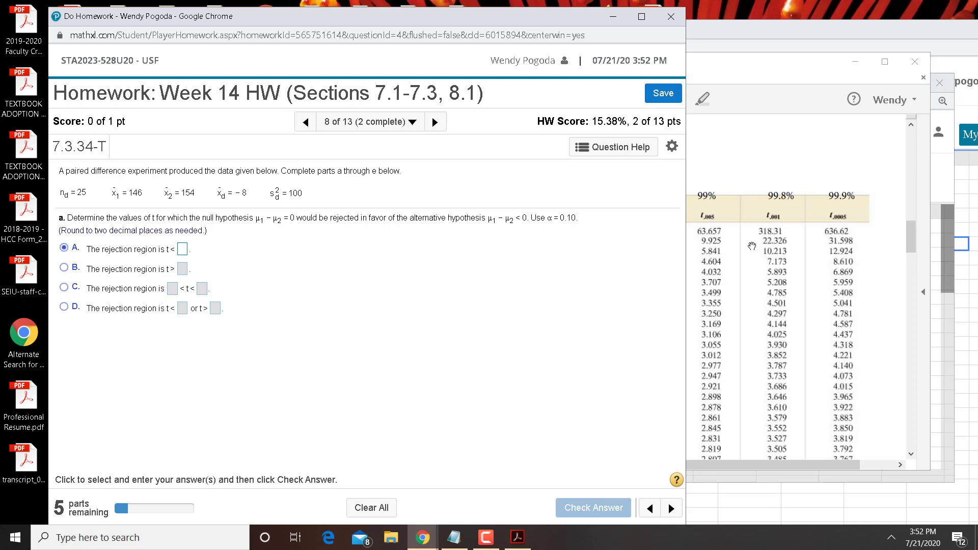
left_click(752, 246)
scroll(752, 246, "up", 5)
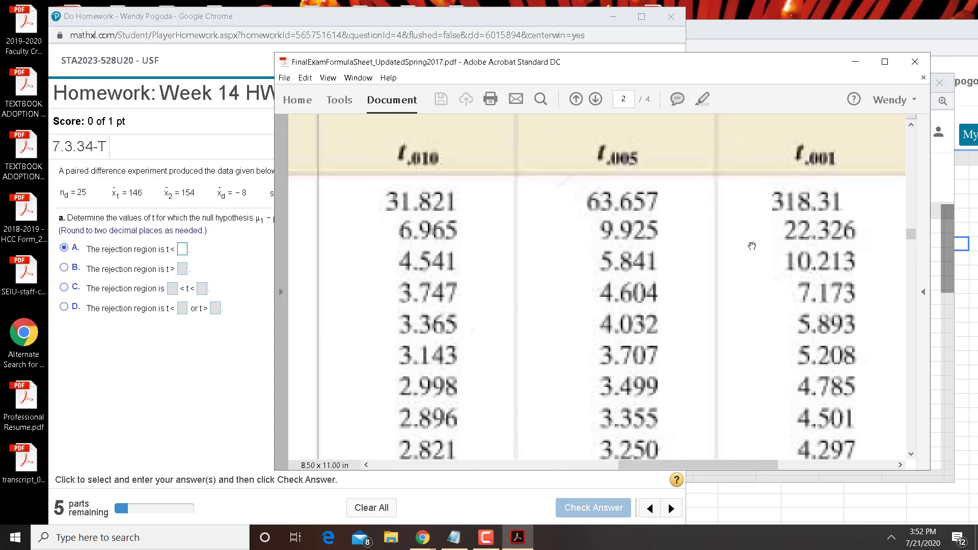
scroll(752, 246, "left", 8)
scroll(752, 246, "left", 10)
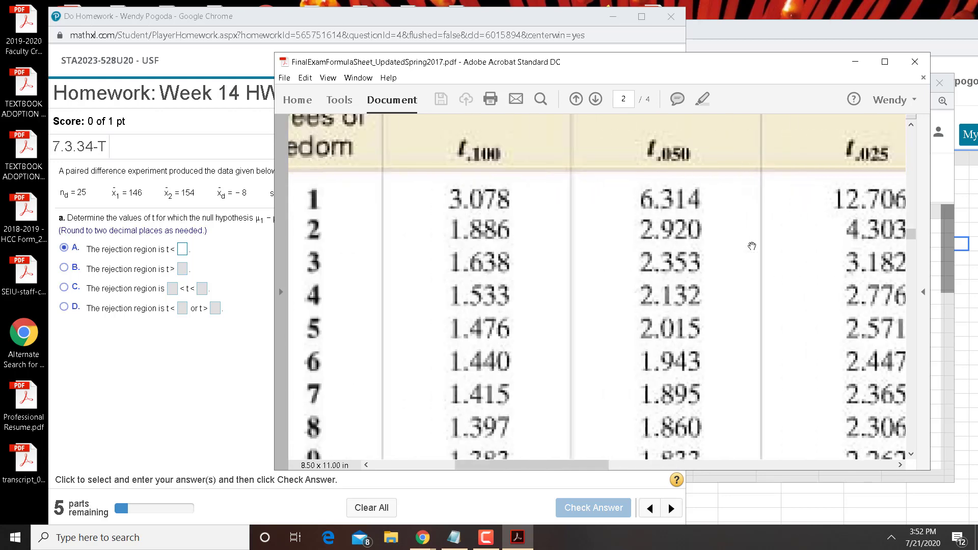
scroll(752, 246, "up", 1)
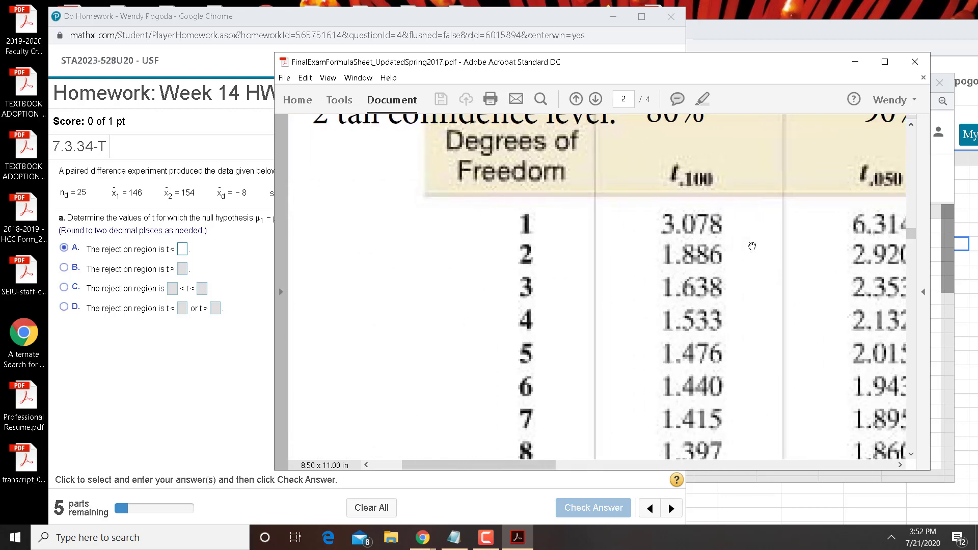
scroll(752, 246, "down", 5)
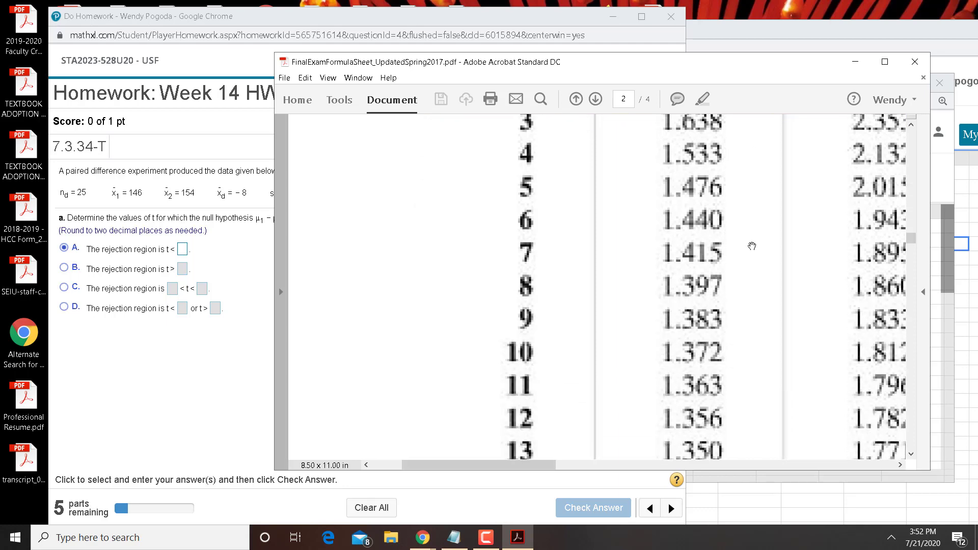
scroll(752, 246, "down", 7)
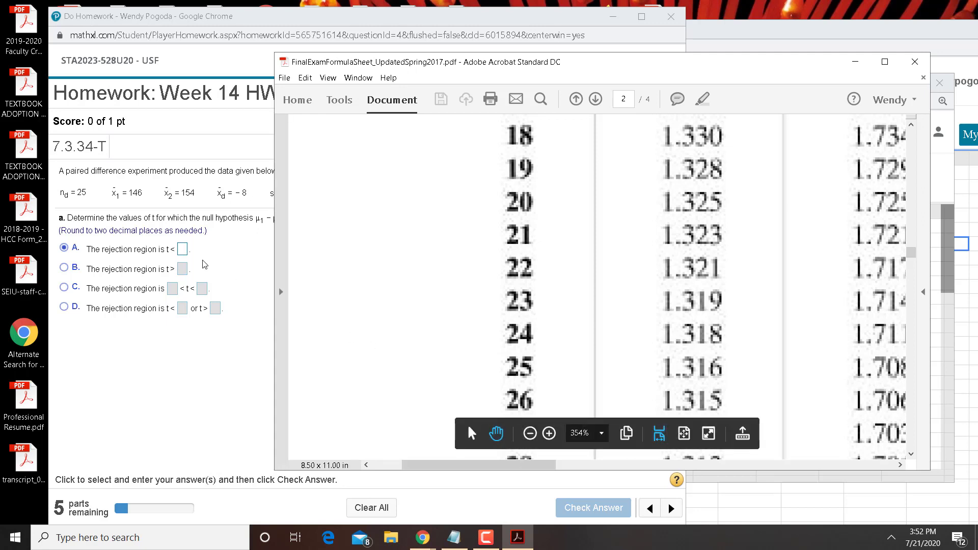
Enter -1.32 as the rejection region bound in answer A, submit it, and dismiss the feedback
left_click(184, 249)
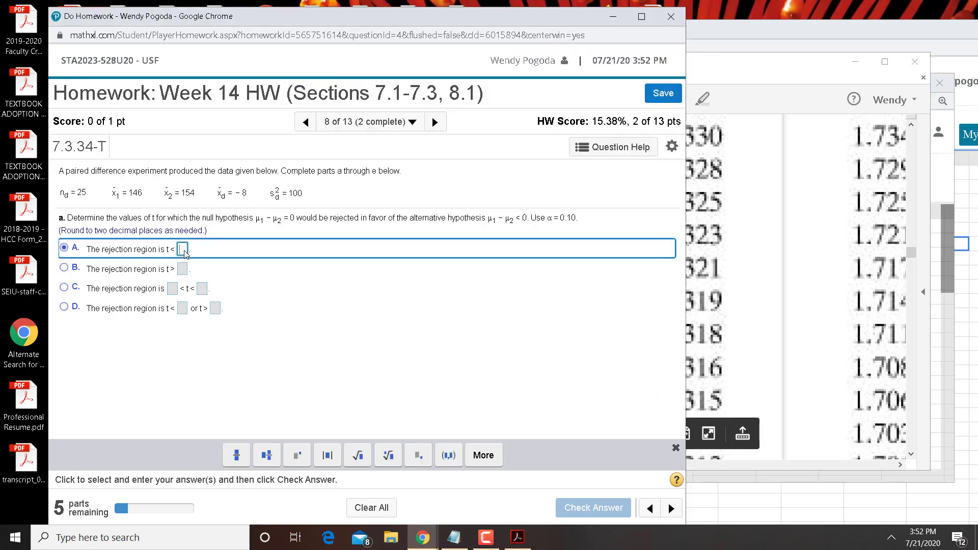
type("-1.318")
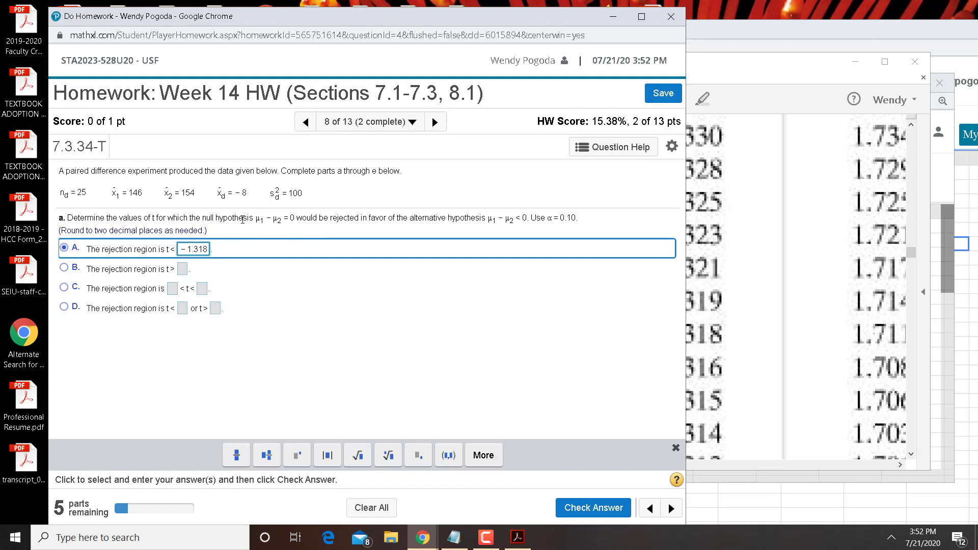
key("BackSpace")
key("BackSpace")
type("2")
key("Return")
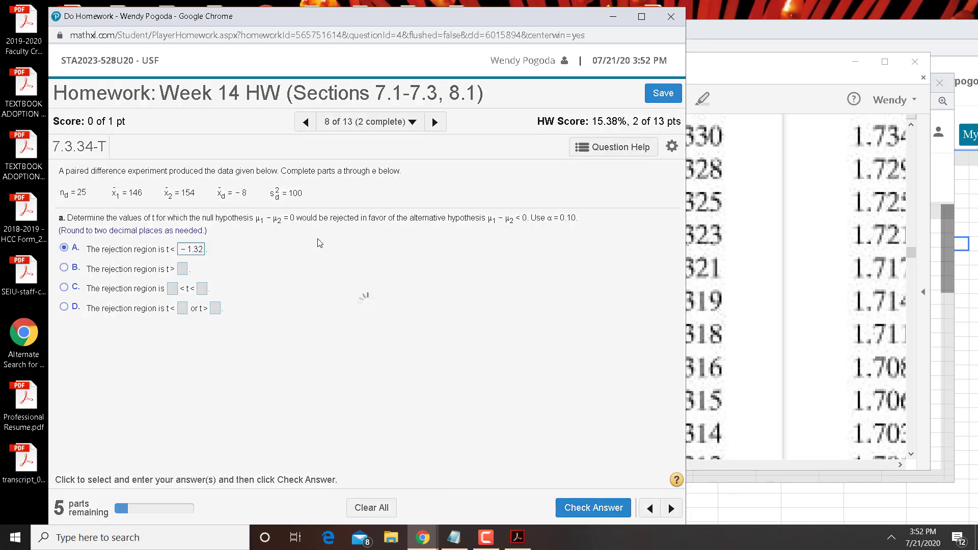
left_click(366, 349)
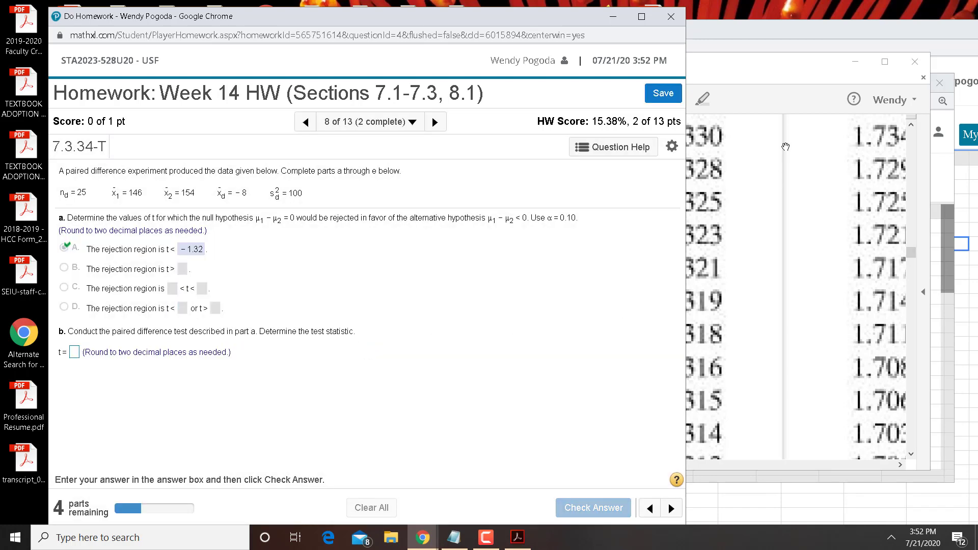
Minimize the formula sheet, check the StatCrunch test results, and submit -4 as the test statistic for part b
left_click(805, 114)
left_click(856, 65)
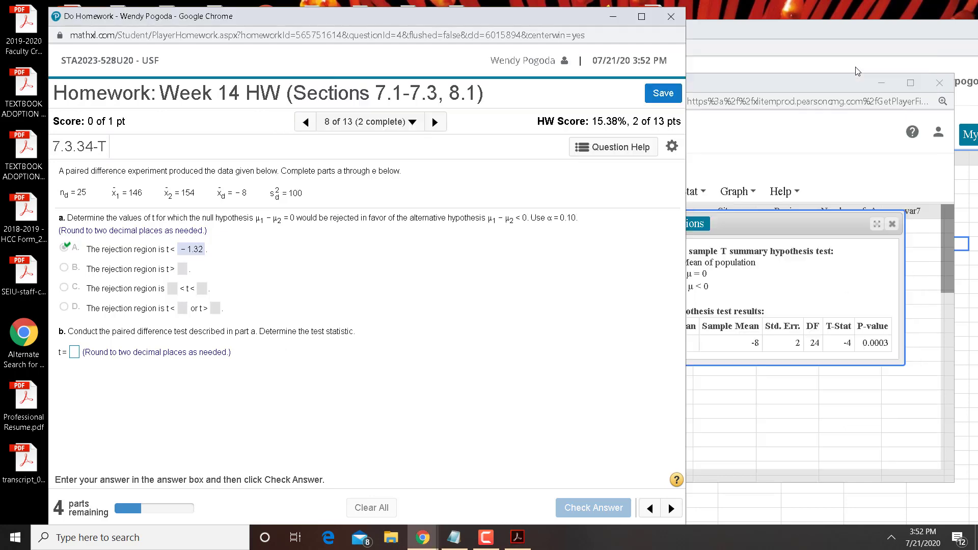
left_click(782, 82)
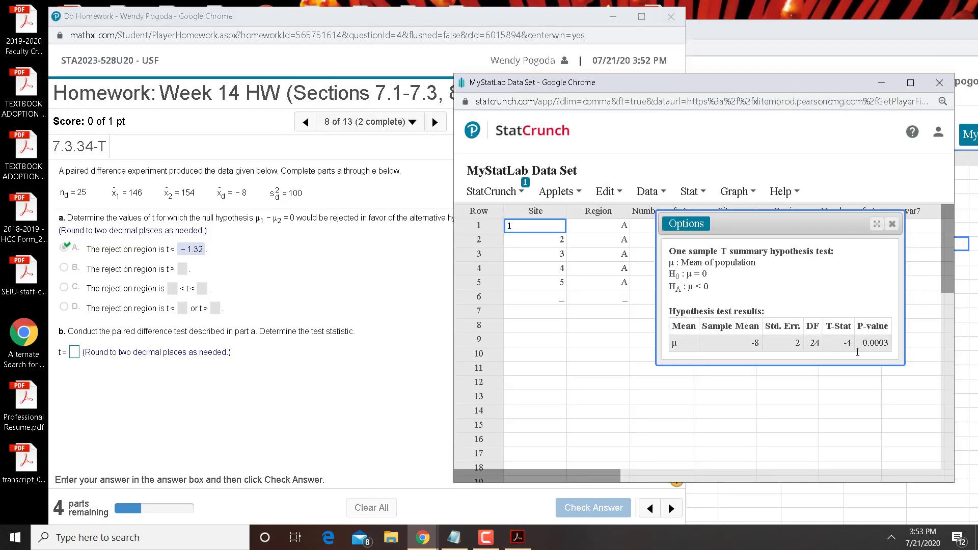
left_click(74, 352)
type("-4")
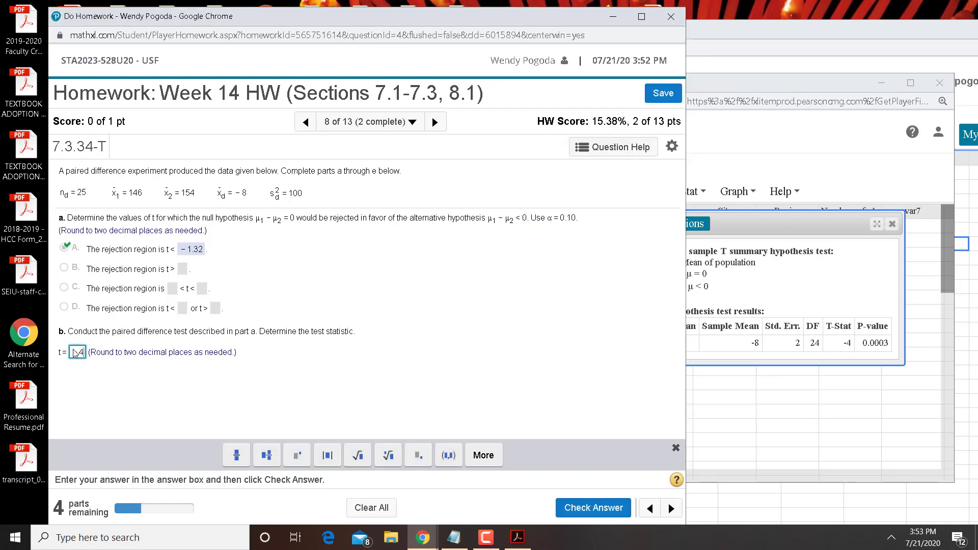
key("Return")
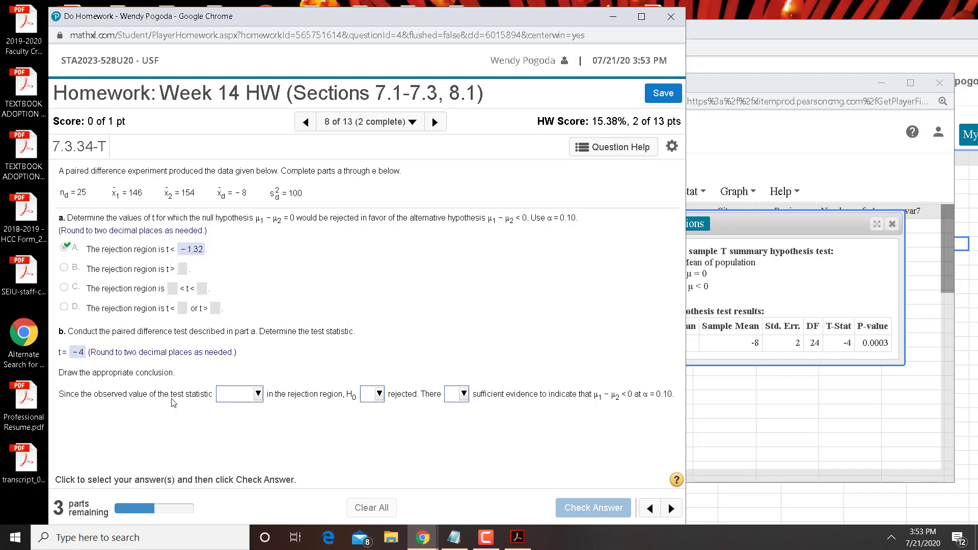
Complete the conclusion with "falls" in the rejection region, H0 "is" rejected and there "is" sufficient evidence, submit it, and dismiss the feedback
left_click(245, 399)
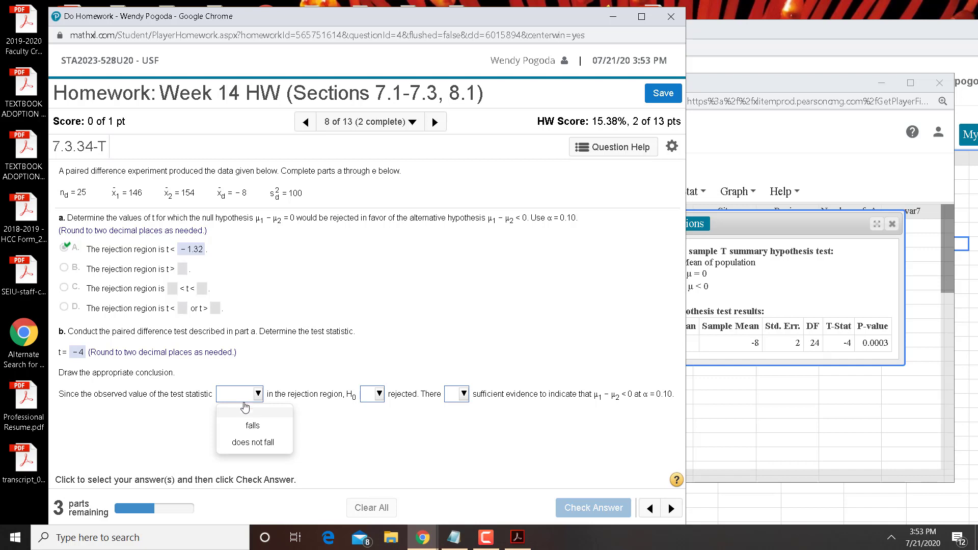
left_click(244, 432)
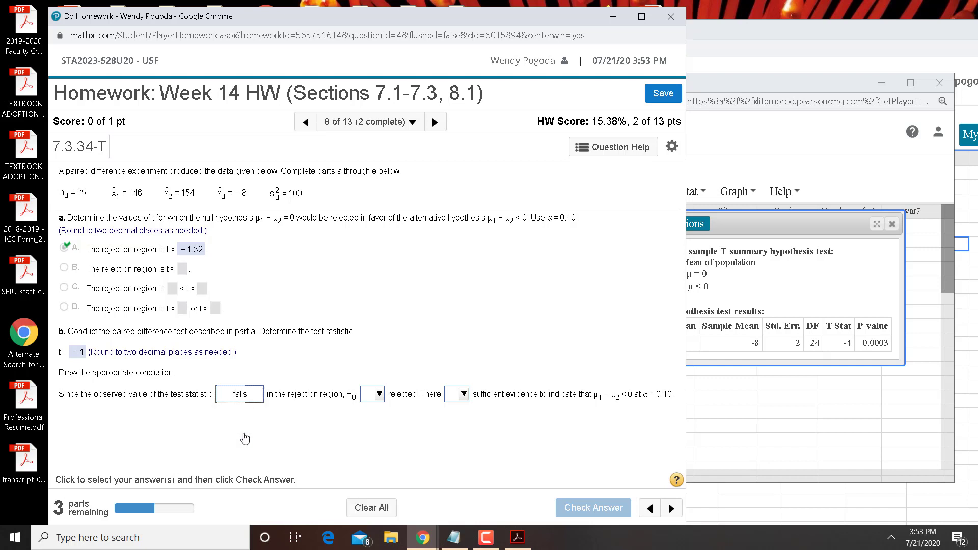
left_click(376, 397)
left_click(384, 426)
left_click(465, 395)
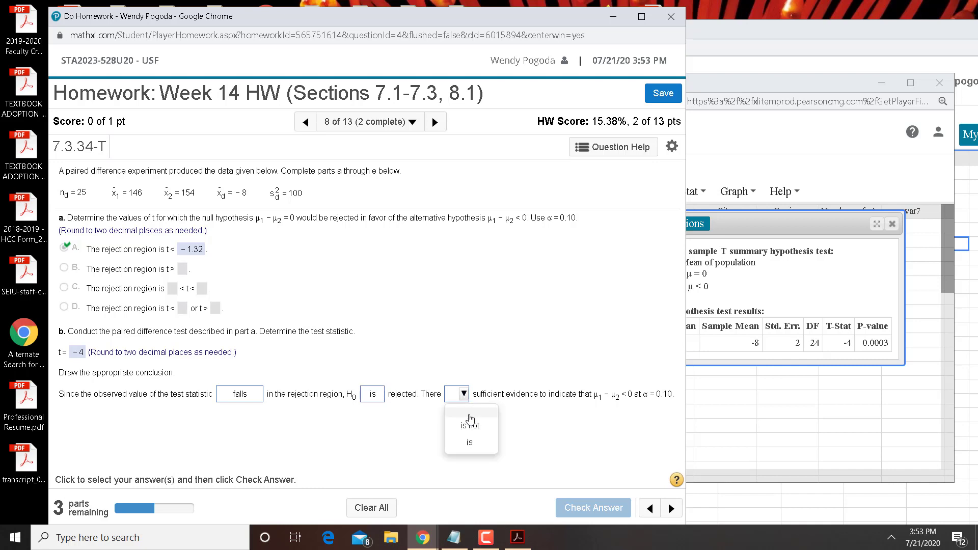
left_click(466, 442)
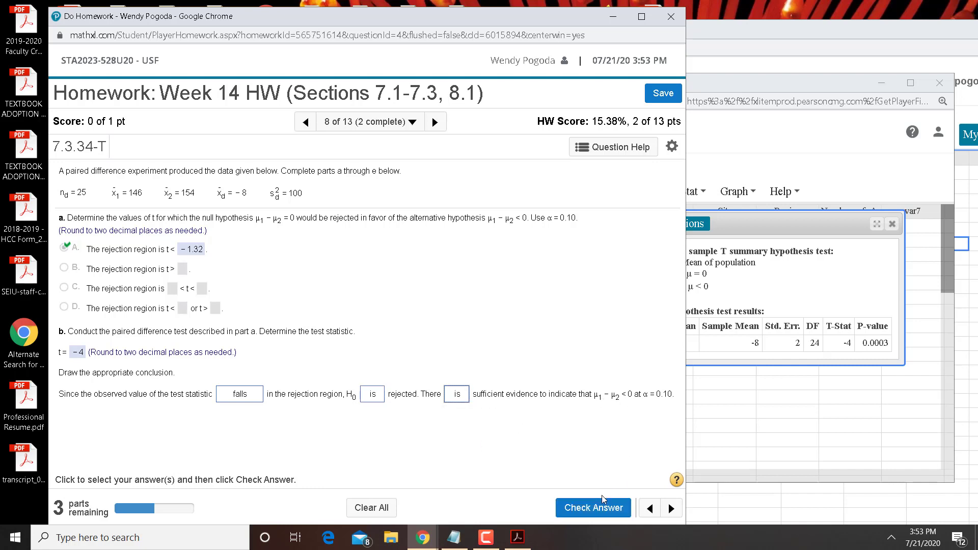
left_click(594, 512)
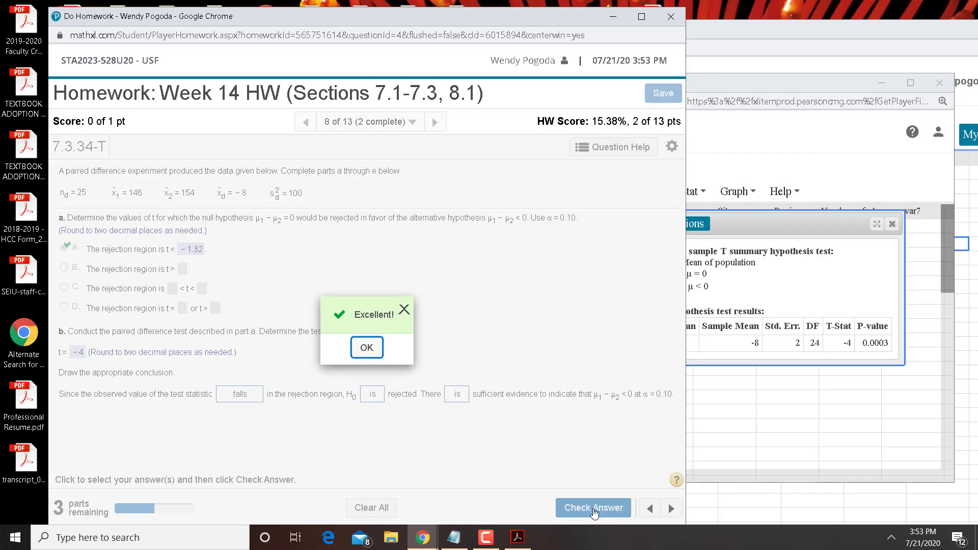
left_click(370, 348)
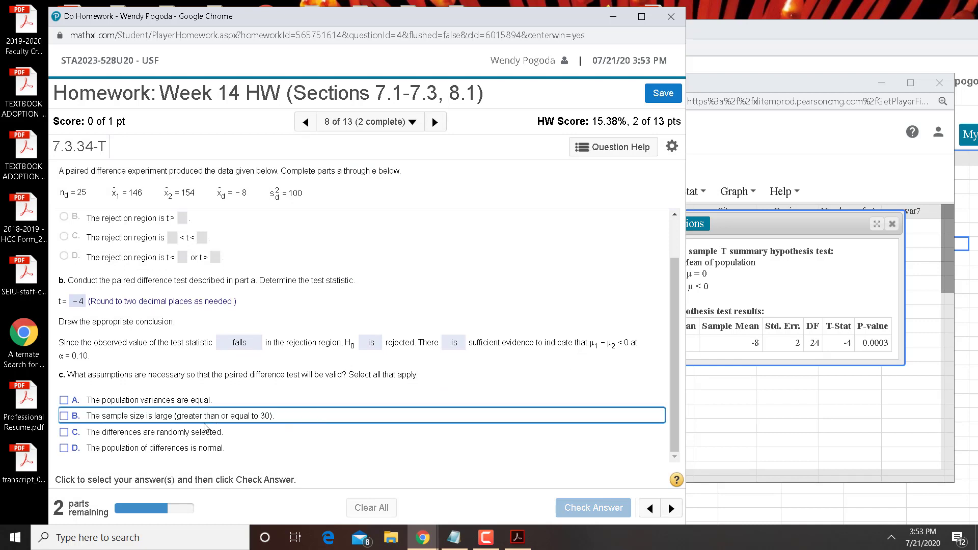
For part c, select randomly selected differences and a normal population of differences as assumptions, submit them, and dismiss the feedback
left_click(64, 449)
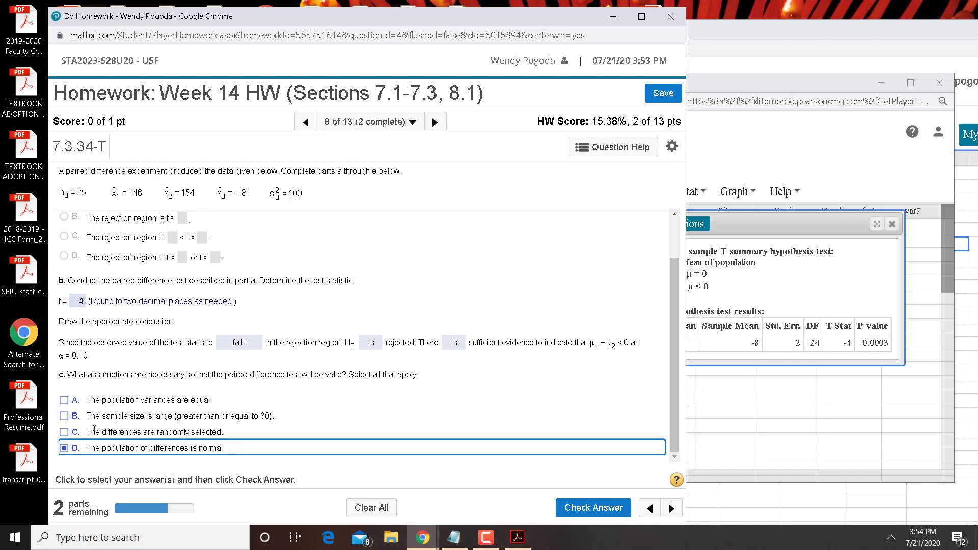
left_click(64, 433)
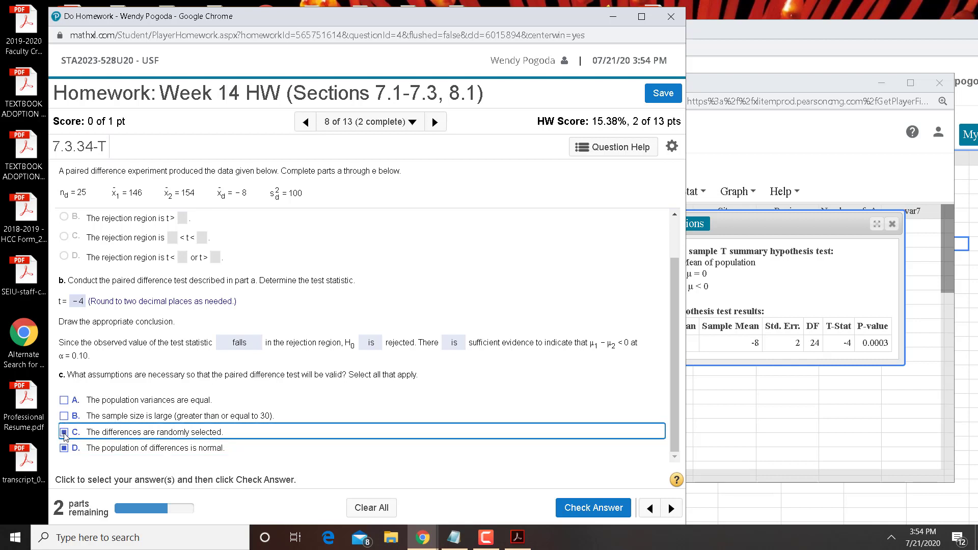
left_click(585, 516)
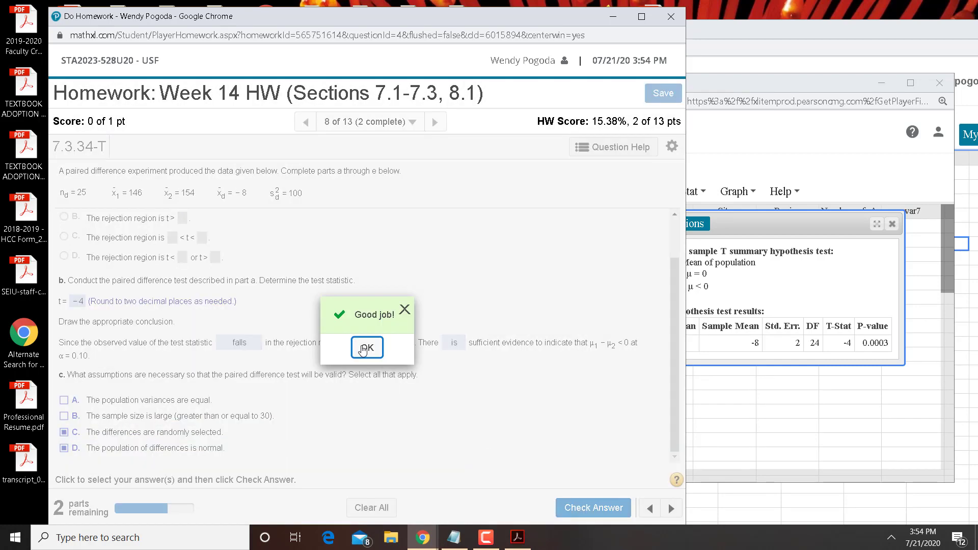
left_click(365, 348)
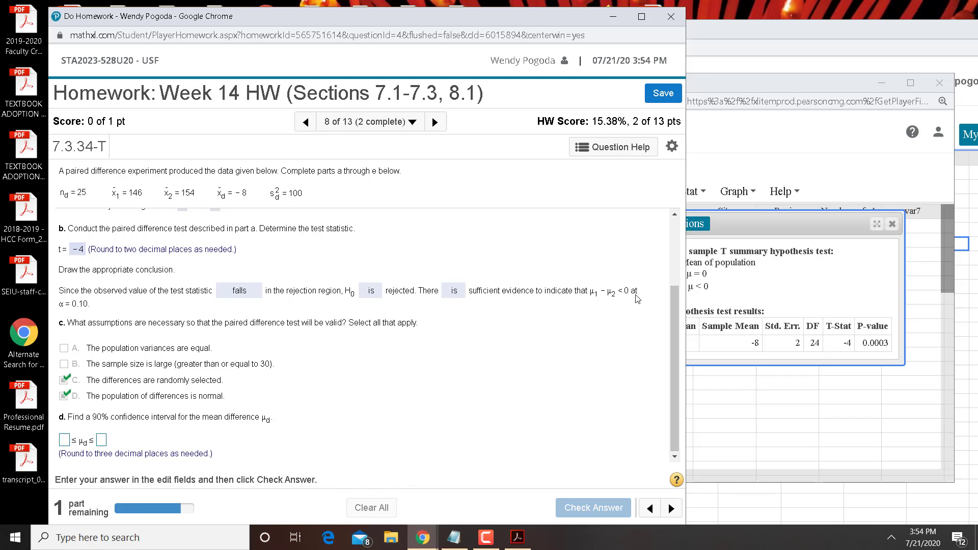
left_click(709, 224)
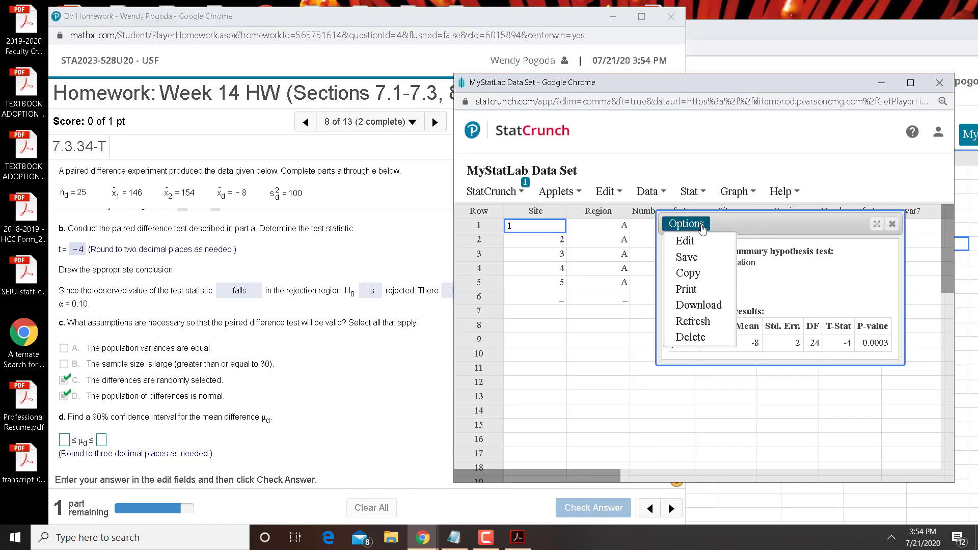
left_click(685, 241)
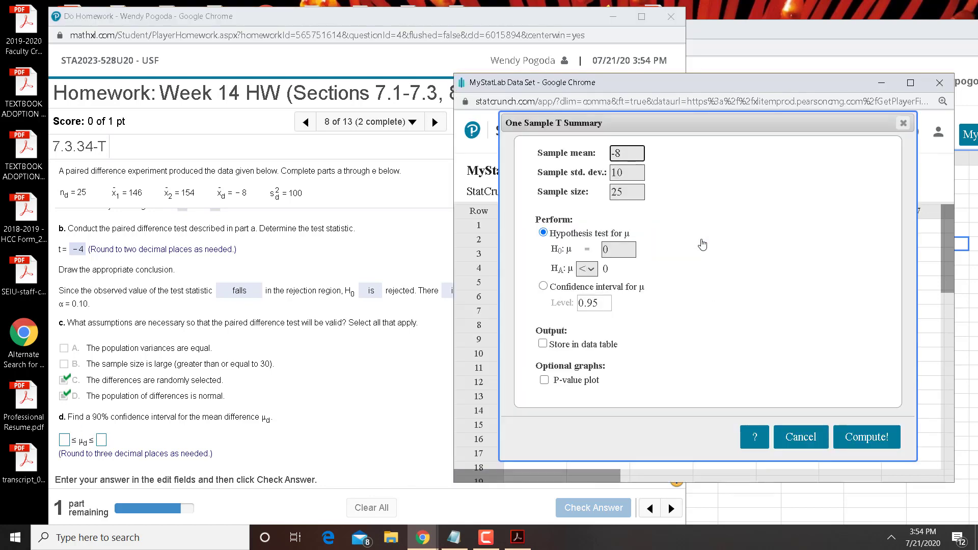
left_click(825, 436)
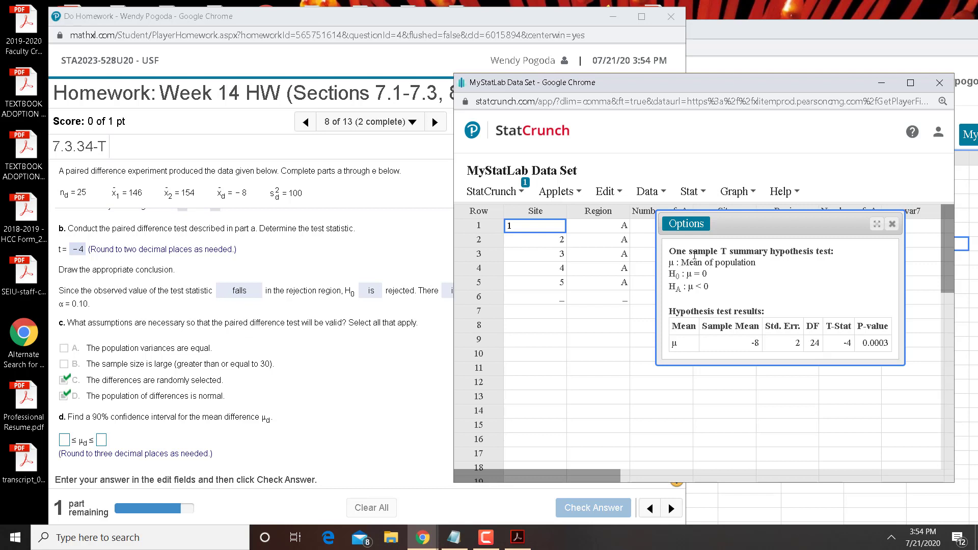
Edit the one-sample T summary to compute a confidence interval for μ at level 0.90 instead of the hypothesis test
left_click(694, 226)
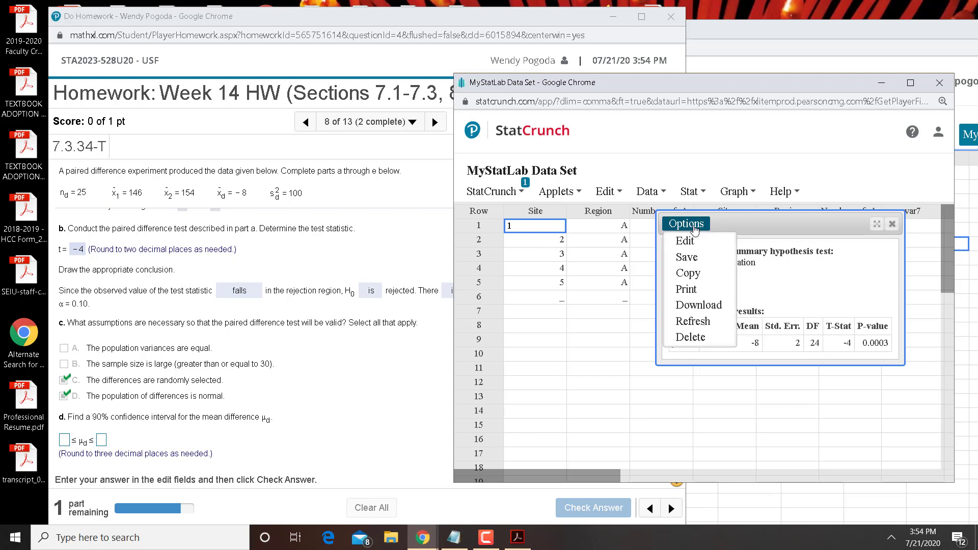
left_click(688, 243)
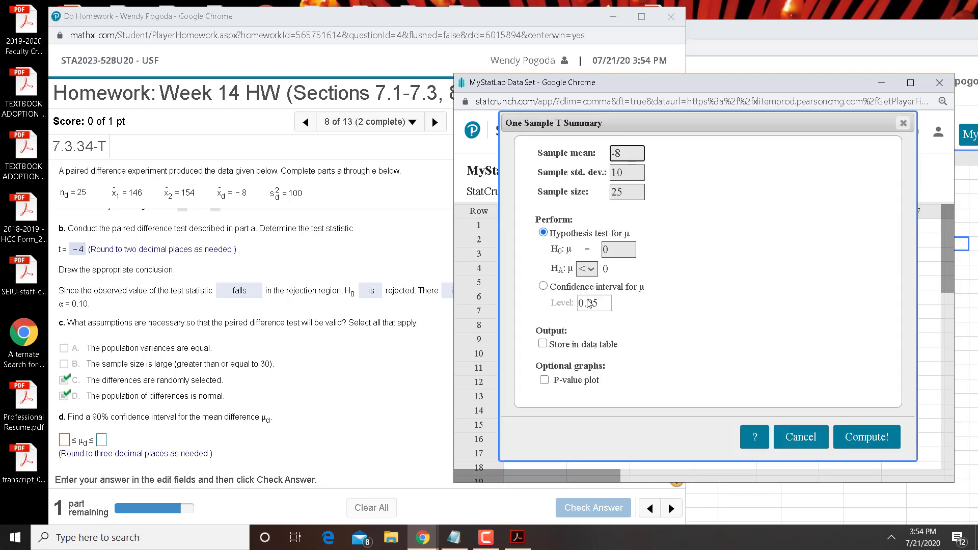
left_click(543, 287)
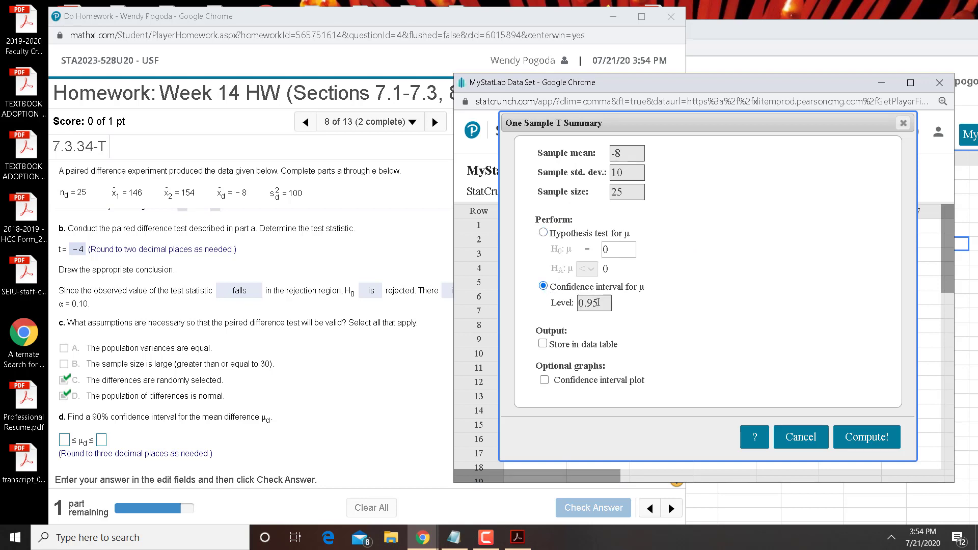
left_click(598, 303)
key("BackSpace")
type("0")
left_click(871, 440)
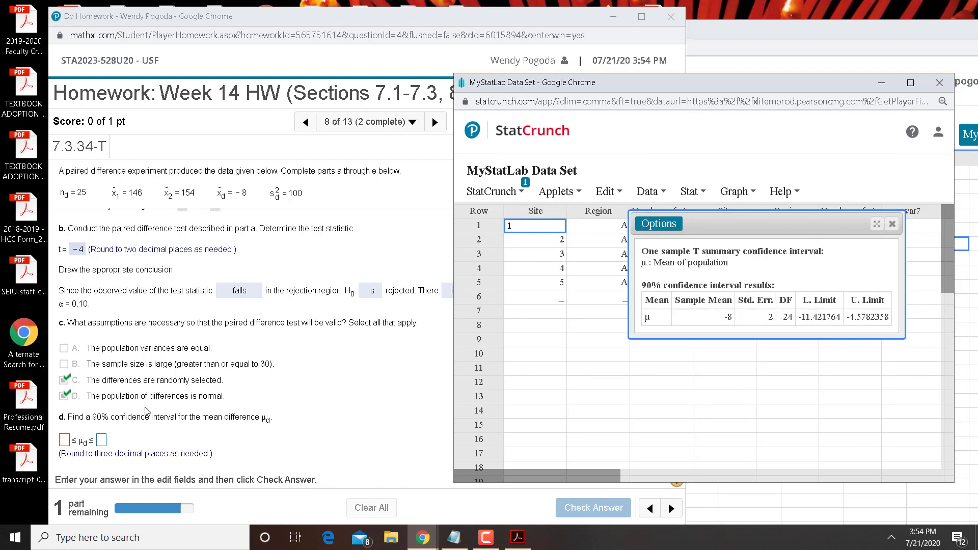
Enter -11.422 and -4.578 as the lower and upper limits of the part d confidence interval and submit them
left_click(66, 441)
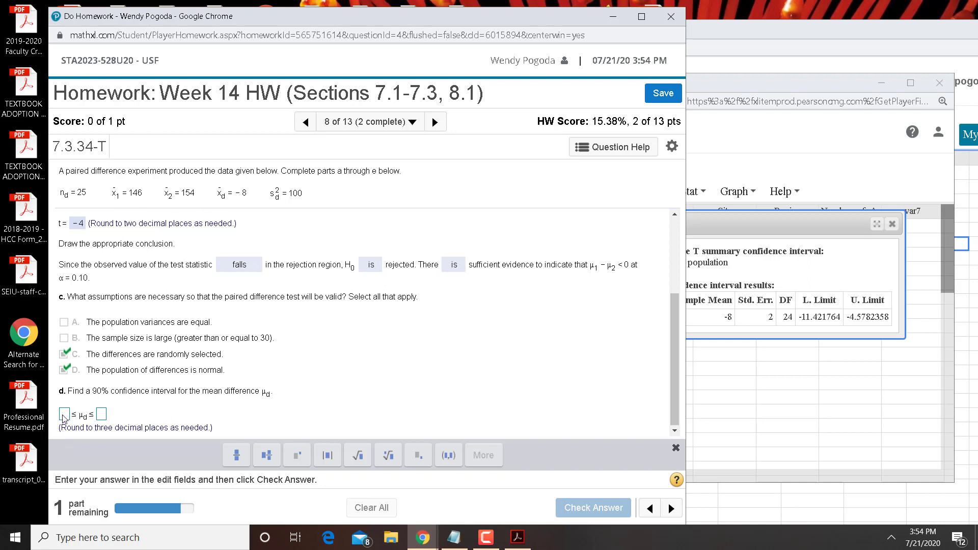
type("-11.43")
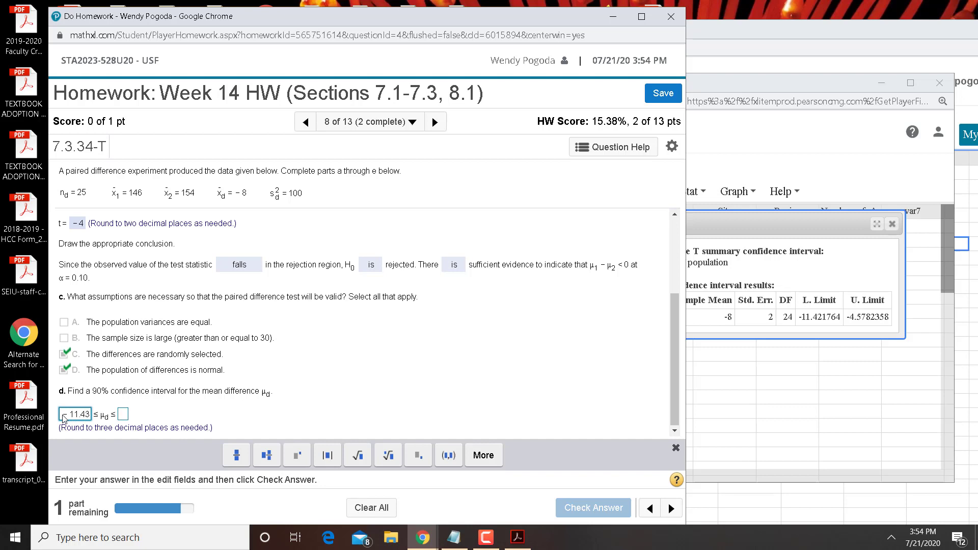
key("BackSpace")
type("22")
left_click(129, 415)
type("-4")
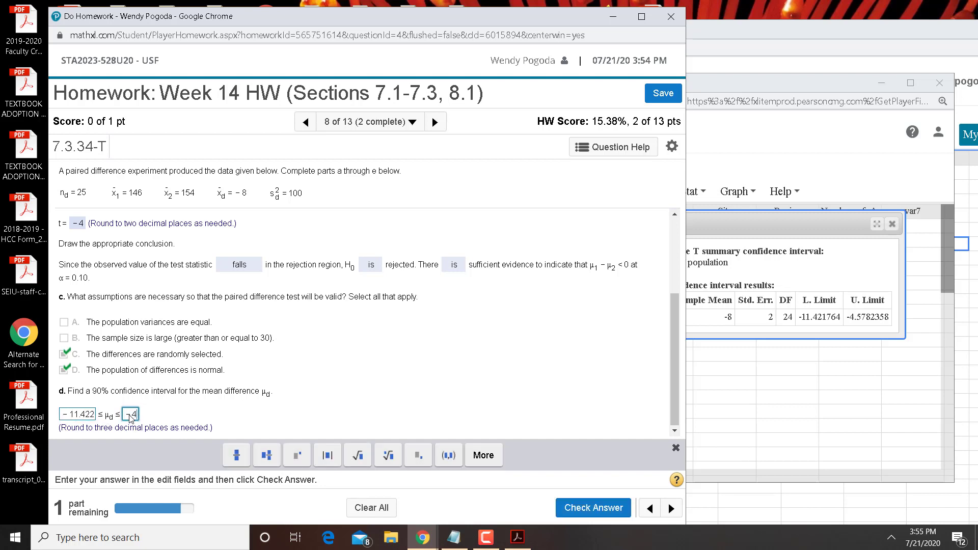
type(".578")
key("Return")
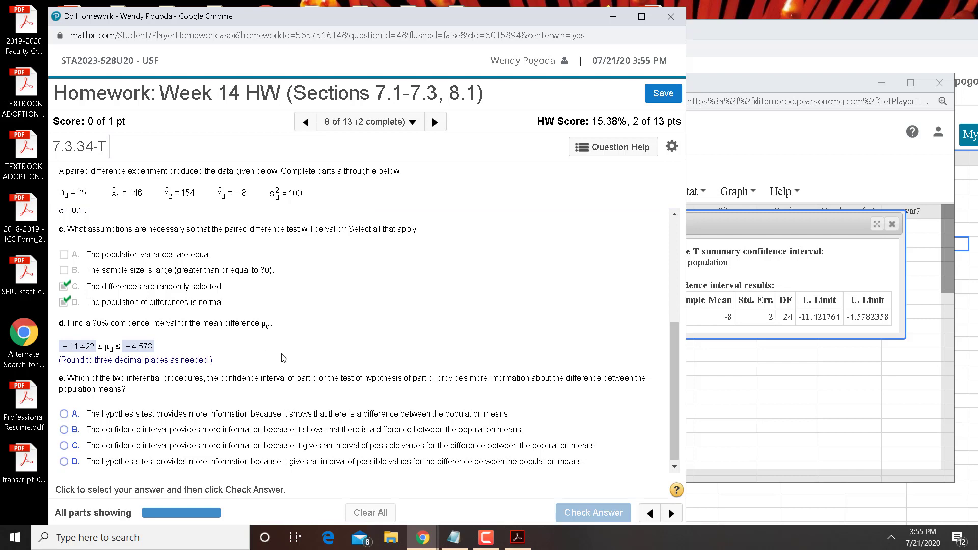
For part e, choose answer C, that the confidence interval gives an interval of possible values, submit it, and dismiss the feedback
scroll(284, 358, "down", 1)
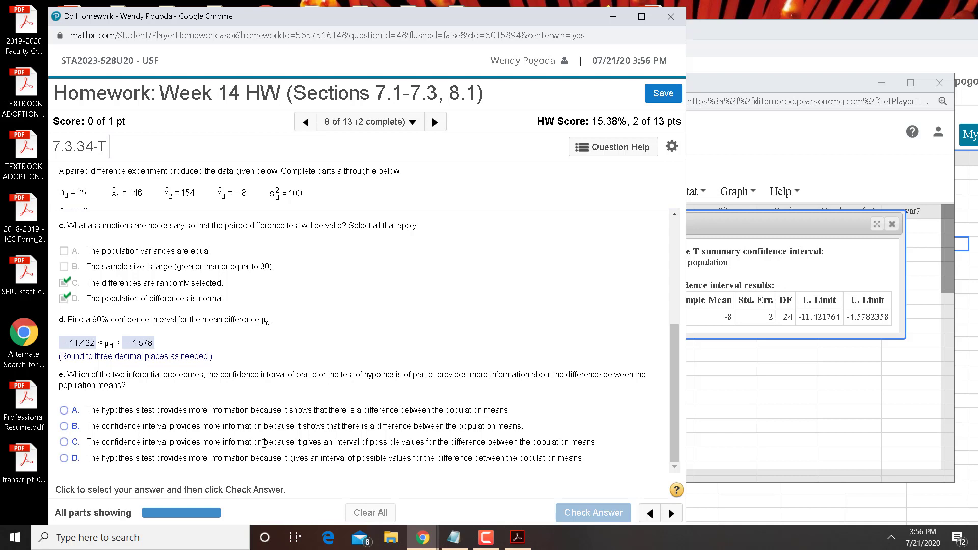
left_click(64, 443)
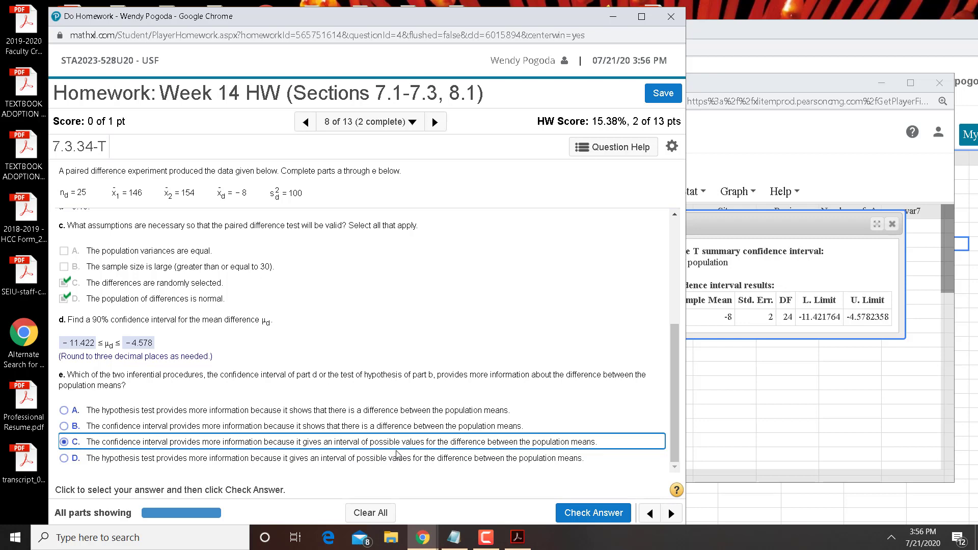
left_click(595, 515)
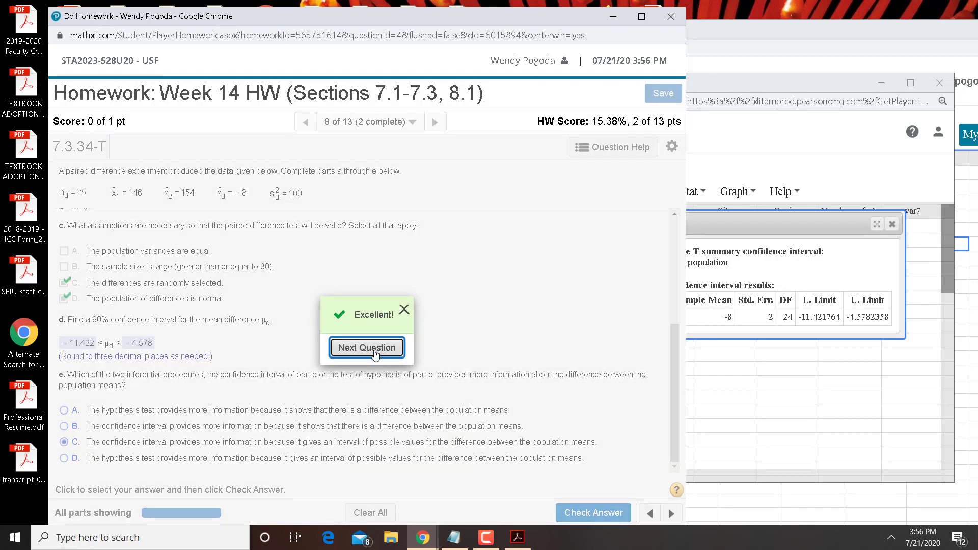
left_click(404, 310)
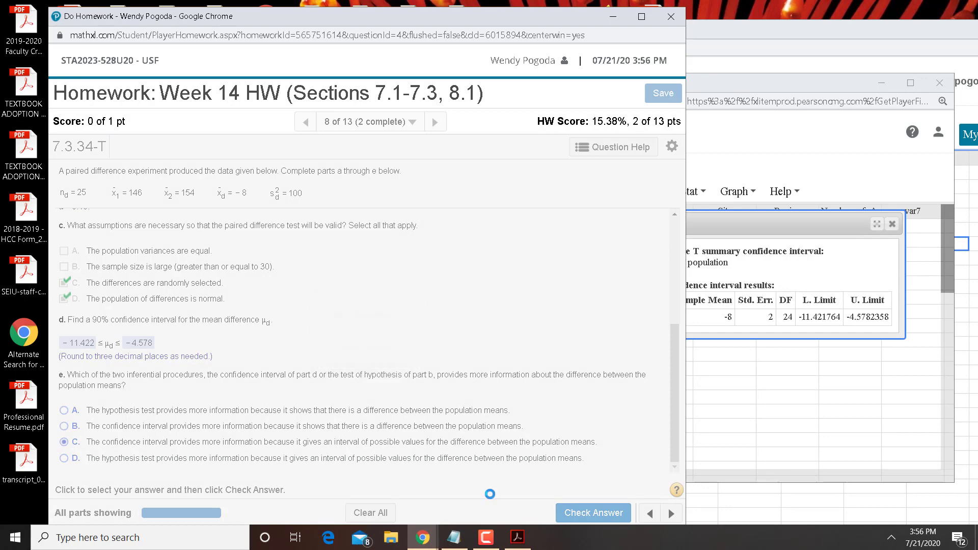
Check the list of homework questions in the Notepad file and open Question 9 from the homework overview
left_click(455, 537)
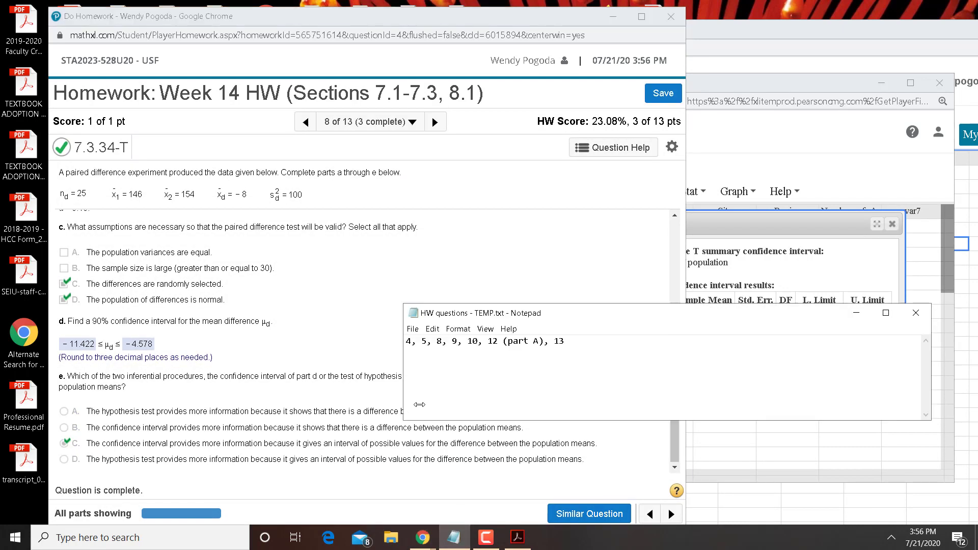
left_click(321, 317)
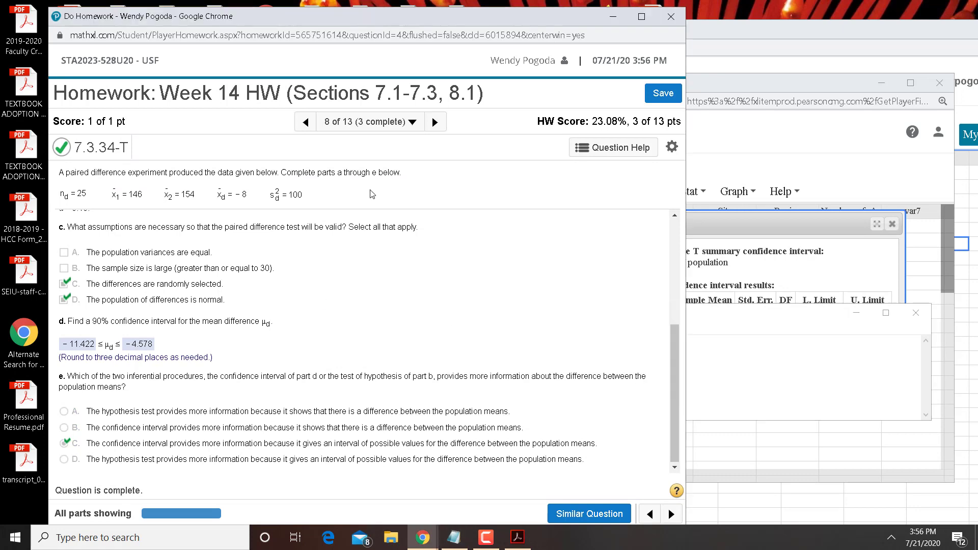
left_click(402, 122)
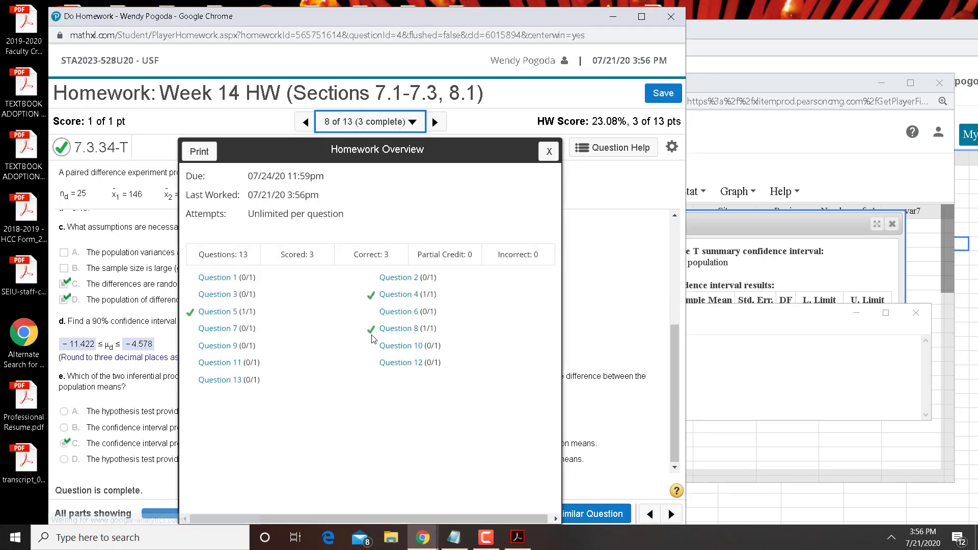
left_click(222, 348)
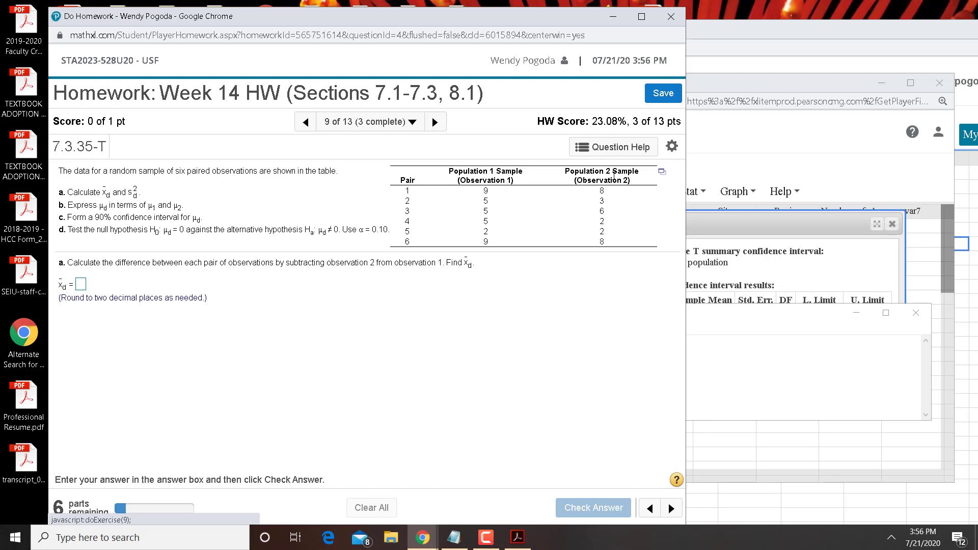
Open the paired observations table in StatCrunch and place its window beside the homework question
left_click(662, 173)
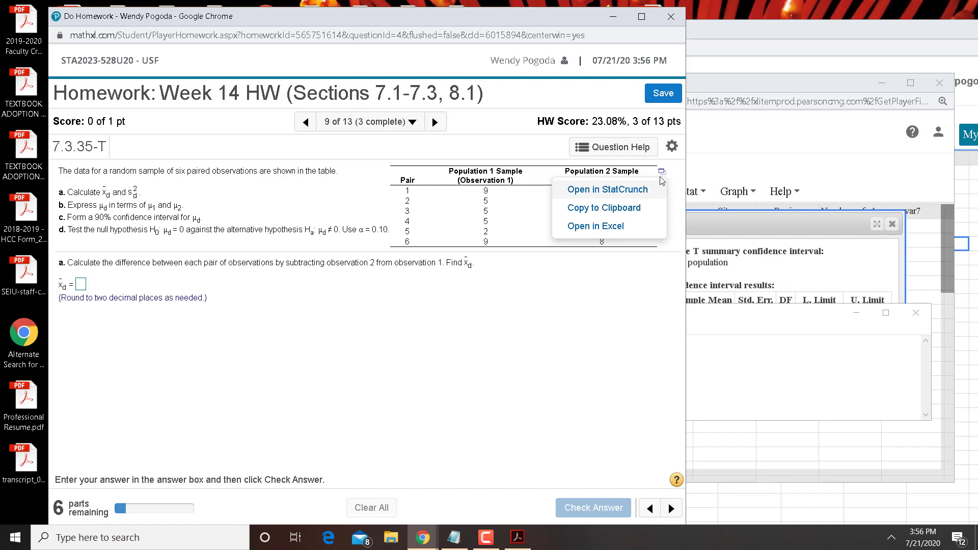
left_click(632, 191)
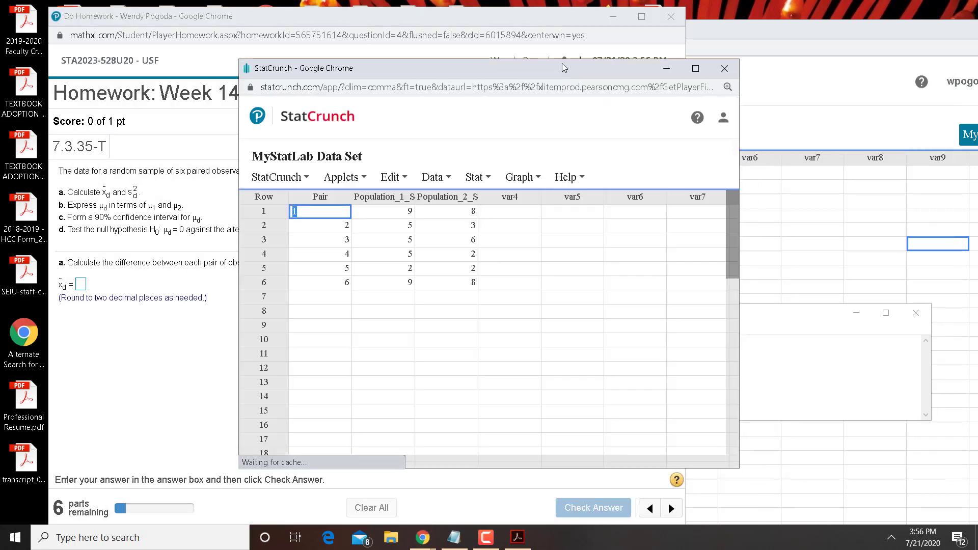
left_click_drag(562, 66, 772, 72)
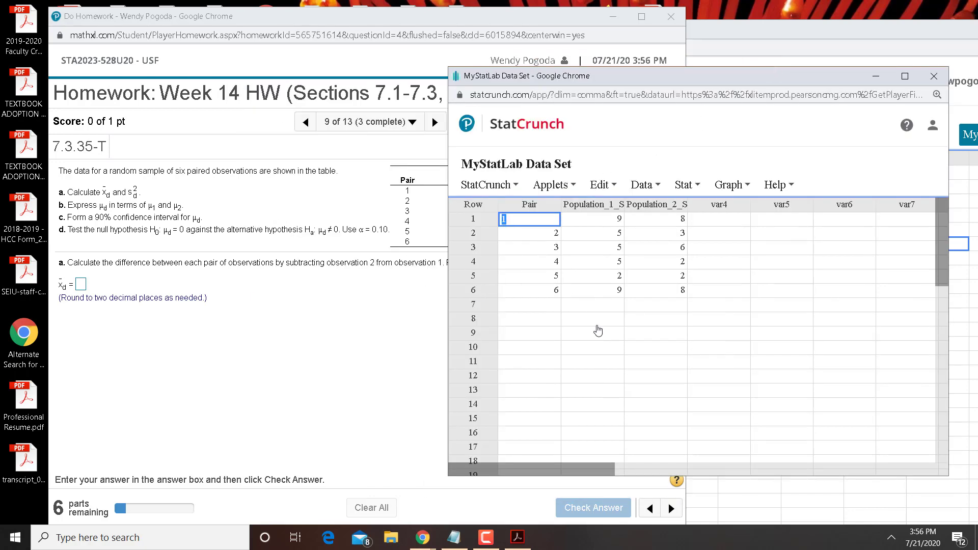
left_click(594, 322)
left_click(686, 186)
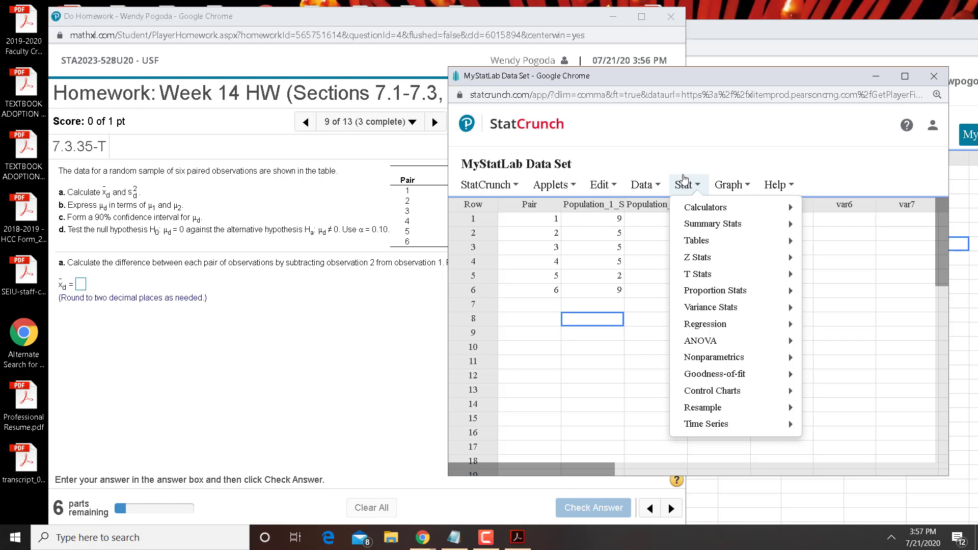
left_click(223, 310)
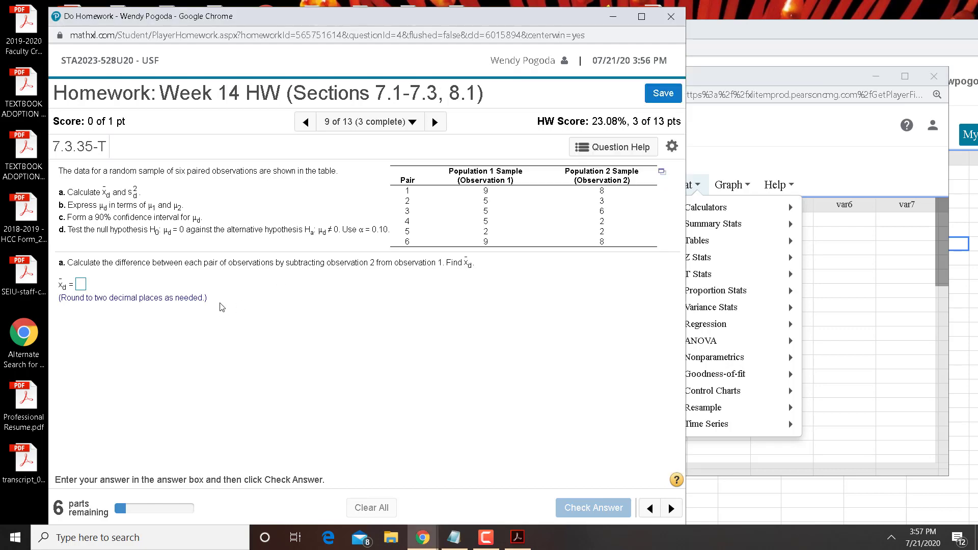
left_click(850, 184)
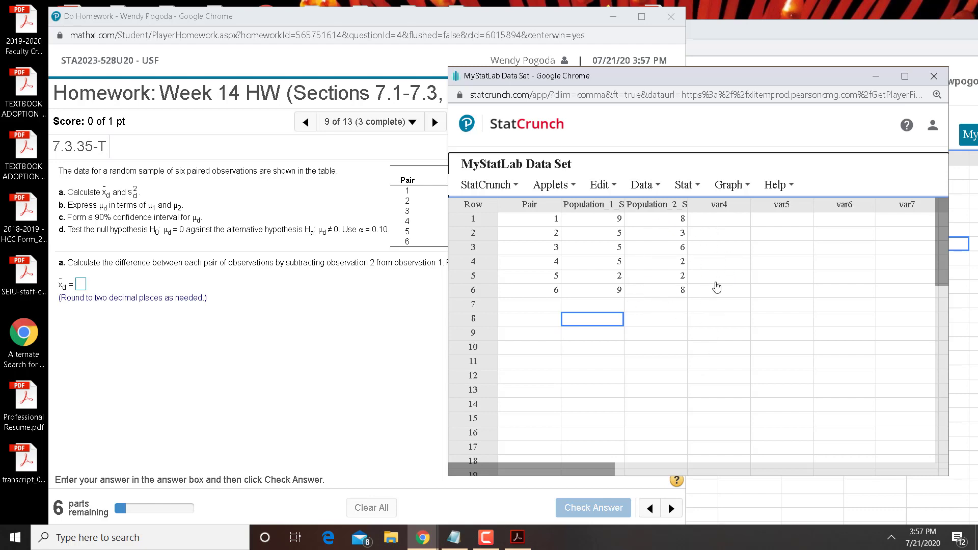
Set up a Paired T analysis with Population_1_Sample as sample 1 and Population_2_Sample as sample 2, saving the differences
left_click(685, 188)
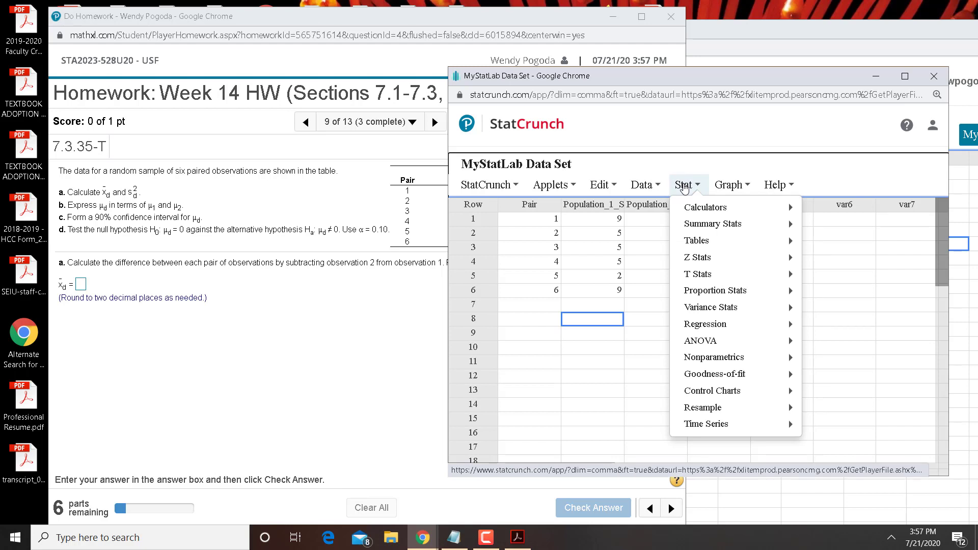
mouse_move(688, 280)
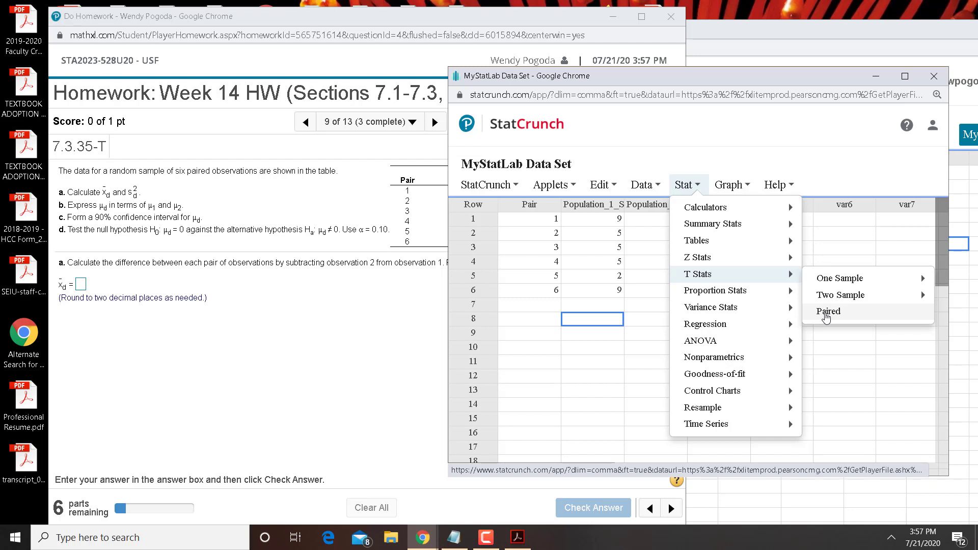
left_click(826, 311)
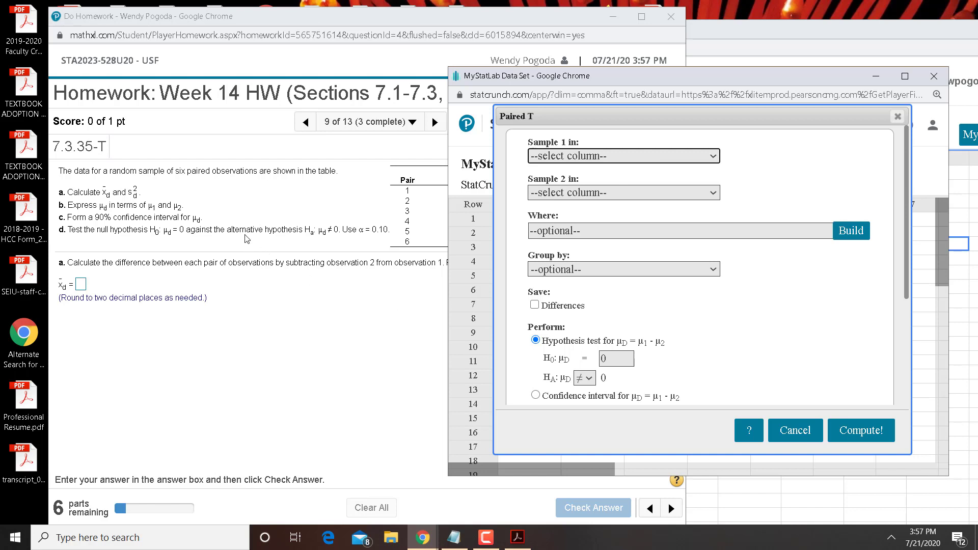
left_click(266, 251)
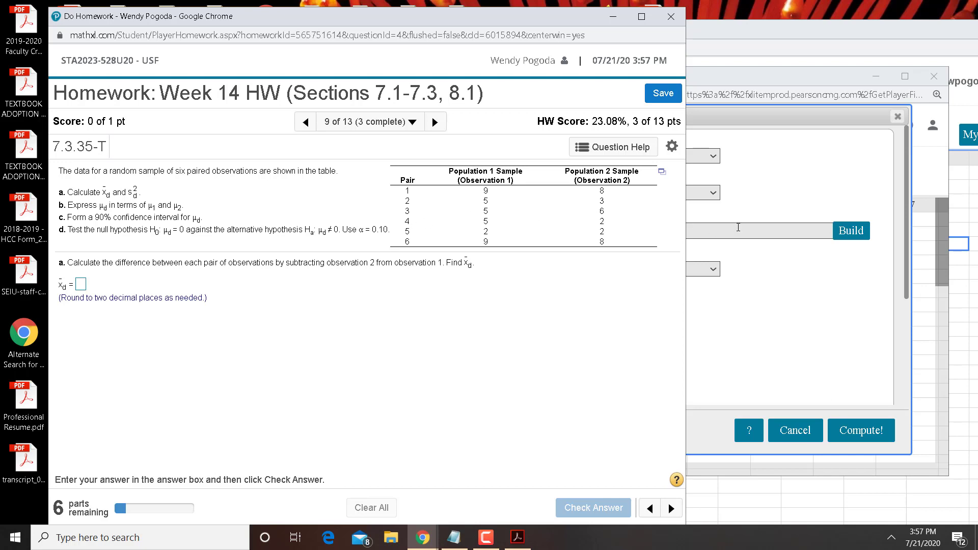
left_click(793, 204)
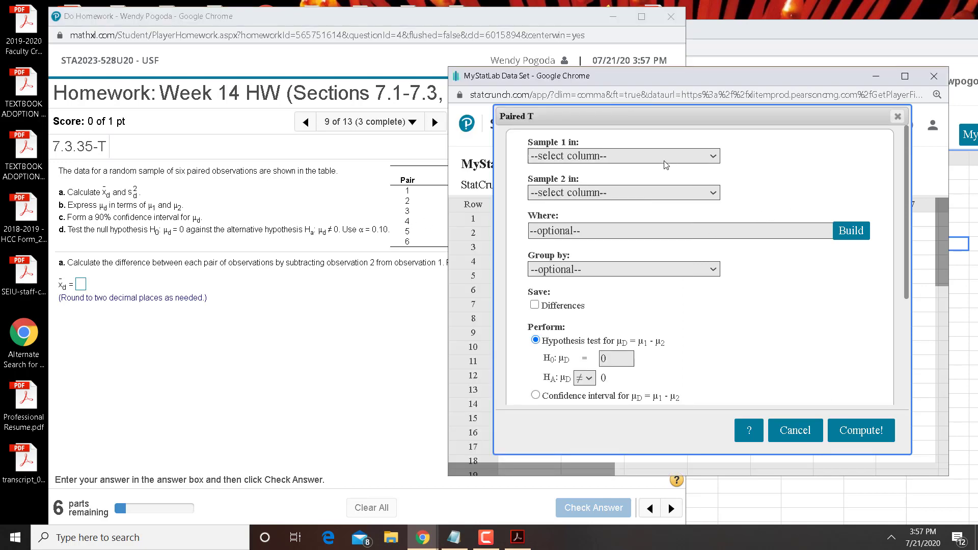
left_click(664, 163)
left_click(642, 215)
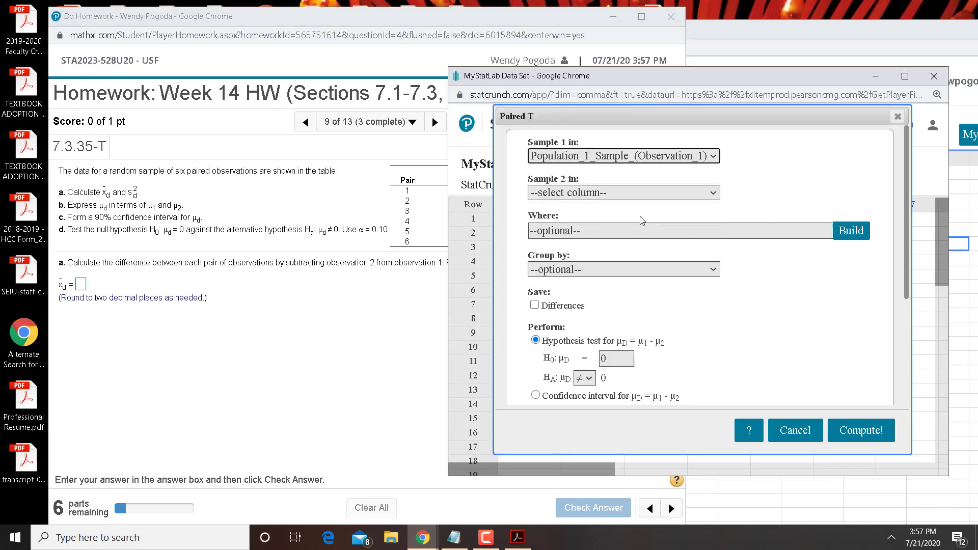
left_click(644, 195)
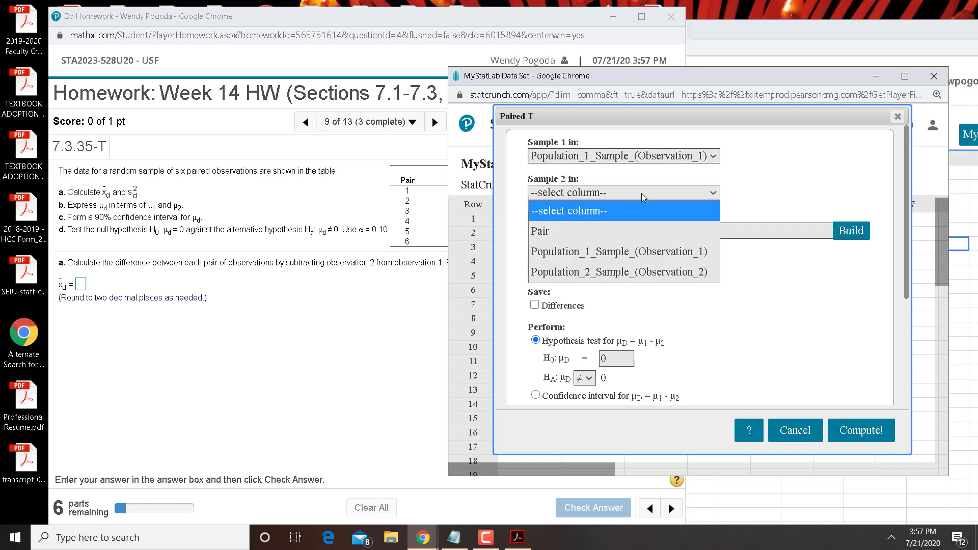
left_click(630, 273)
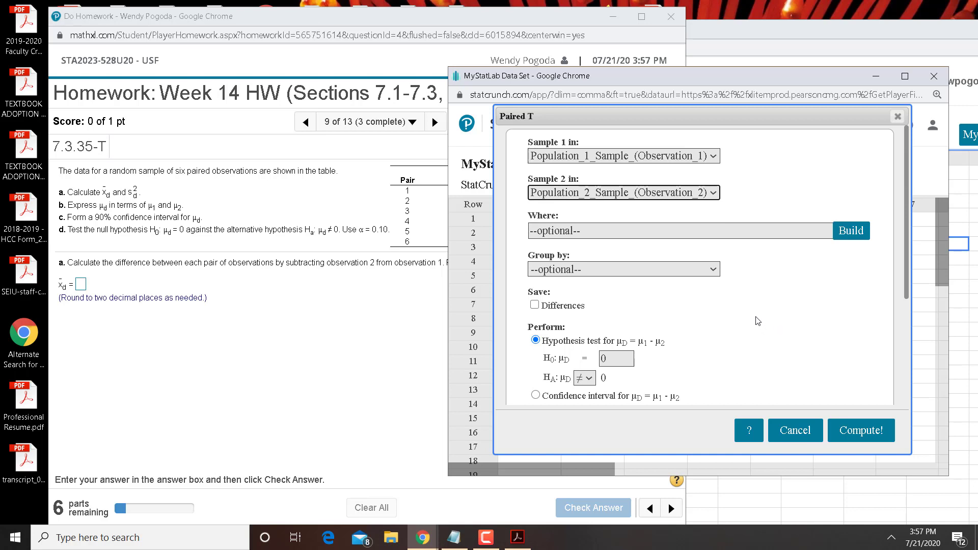
left_click(535, 306)
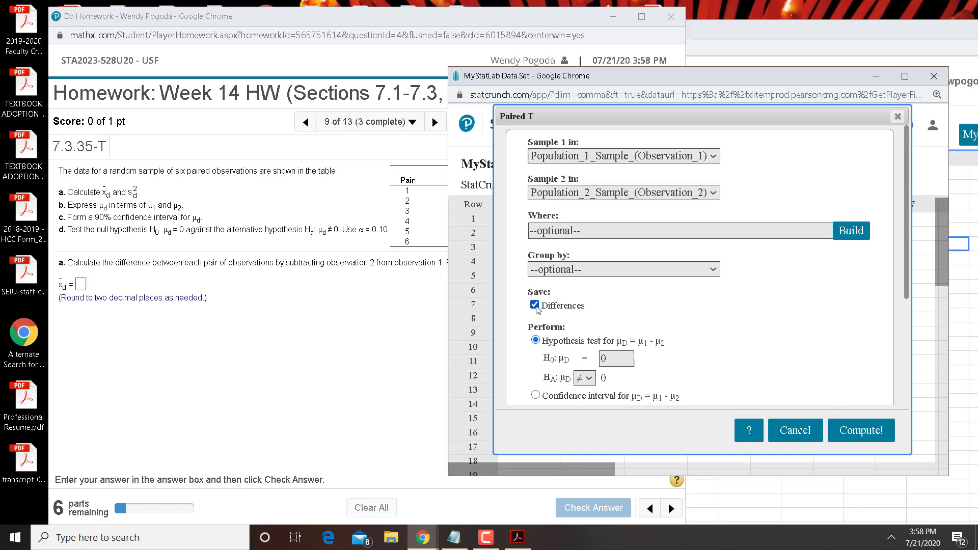
Switch the Paired T analysis to a confidence interval for μD at level 0.90 and compute it
scroll(536, 309, "down", 3)
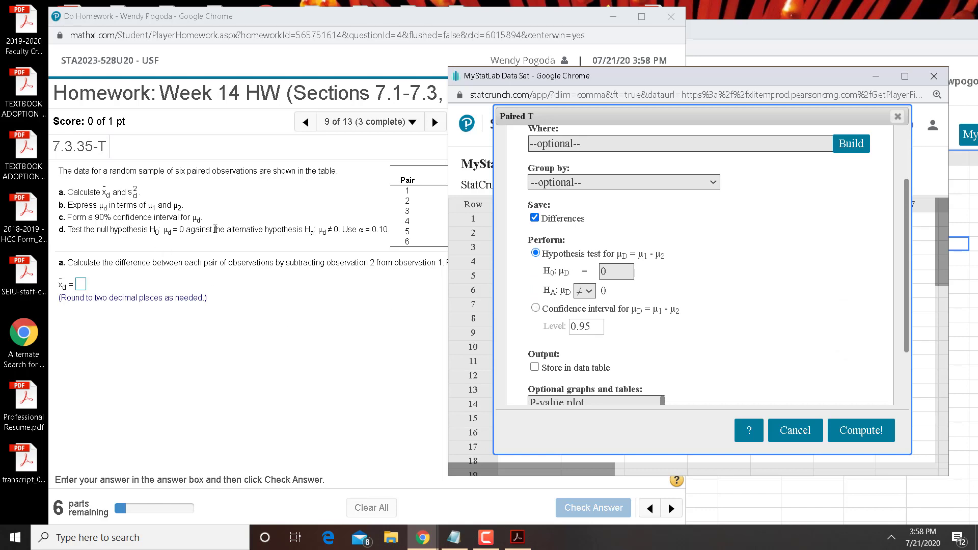
left_click(536, 308)
left_click(588, 327)
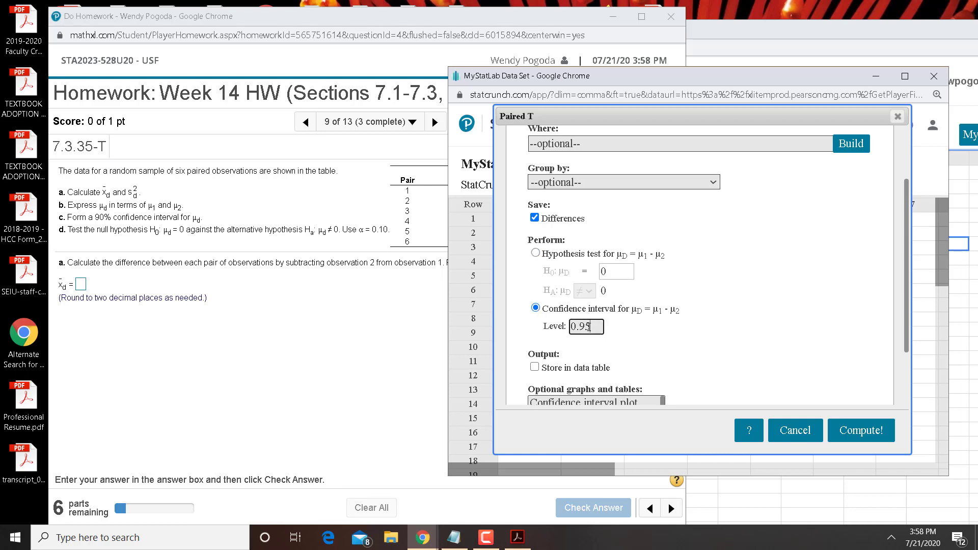
key("BackSpace")
type("0")
left_click(860, 433)
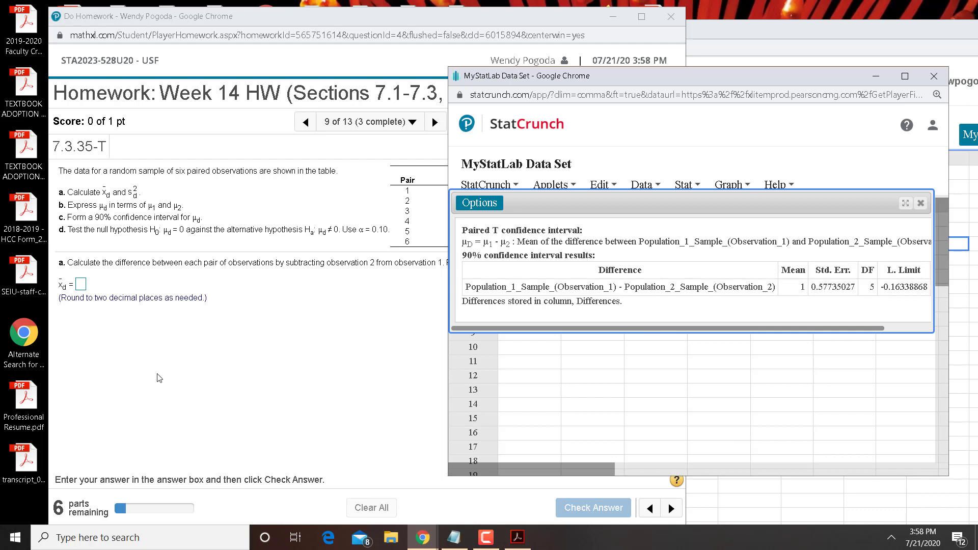
Answer part a of question 7.3.35-T with a mean difference of 1 and submit it for checking
left_click(80, 285)
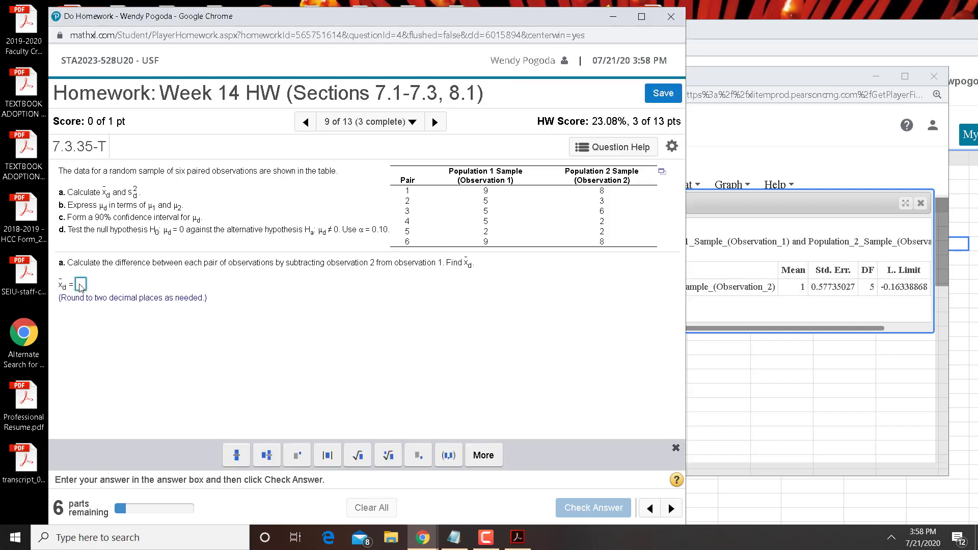
type("1")
key("Return")
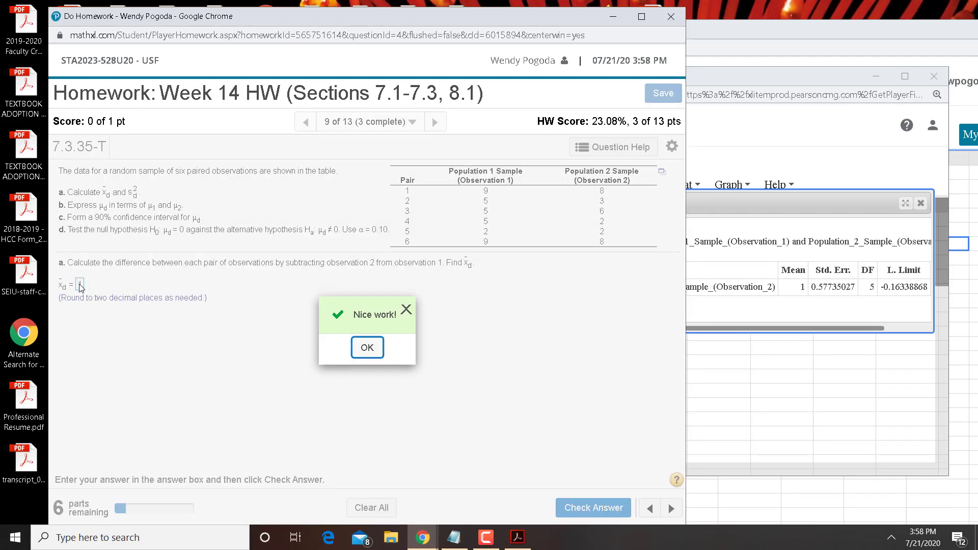
key("Return")
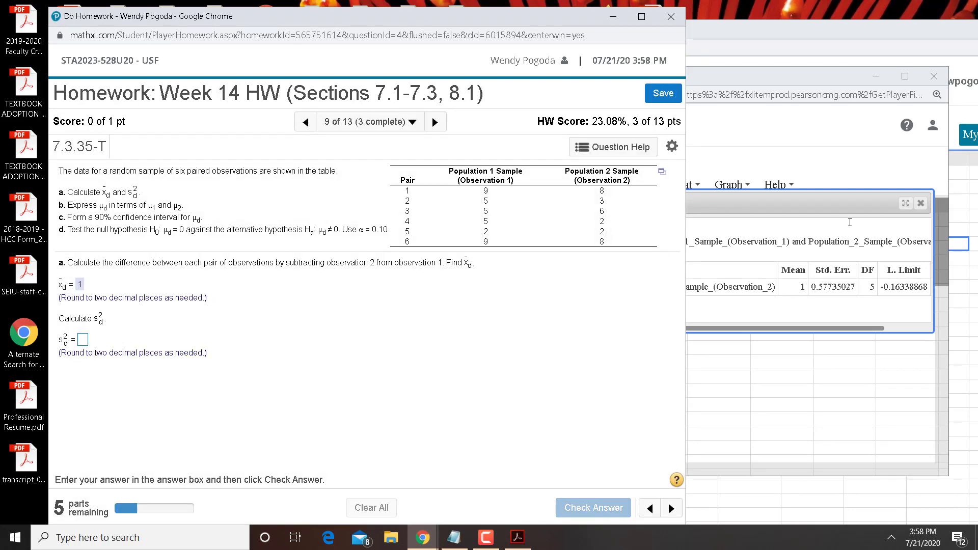
View the full Paired T confidence interval results up to the upper limit and close the results window
left_click(898, 334)
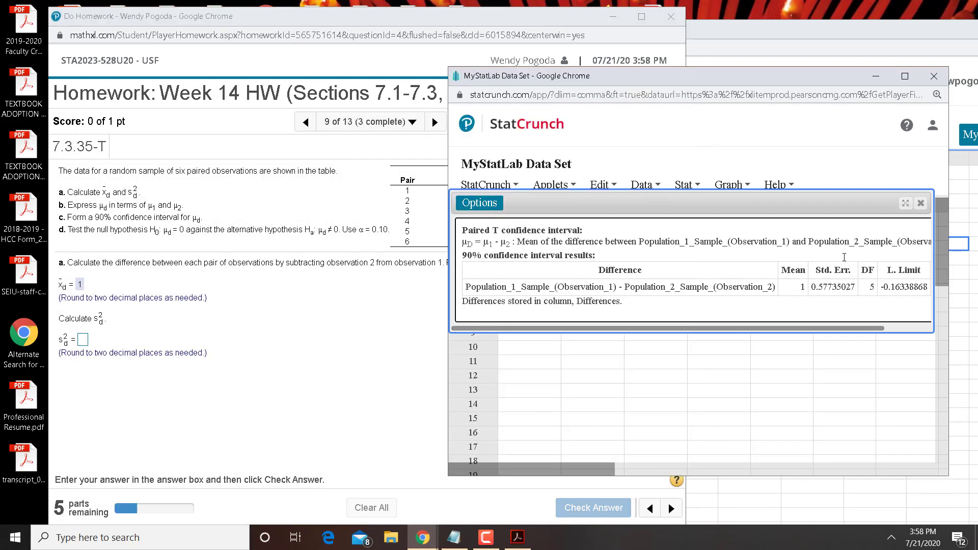
left_click(898, 331)
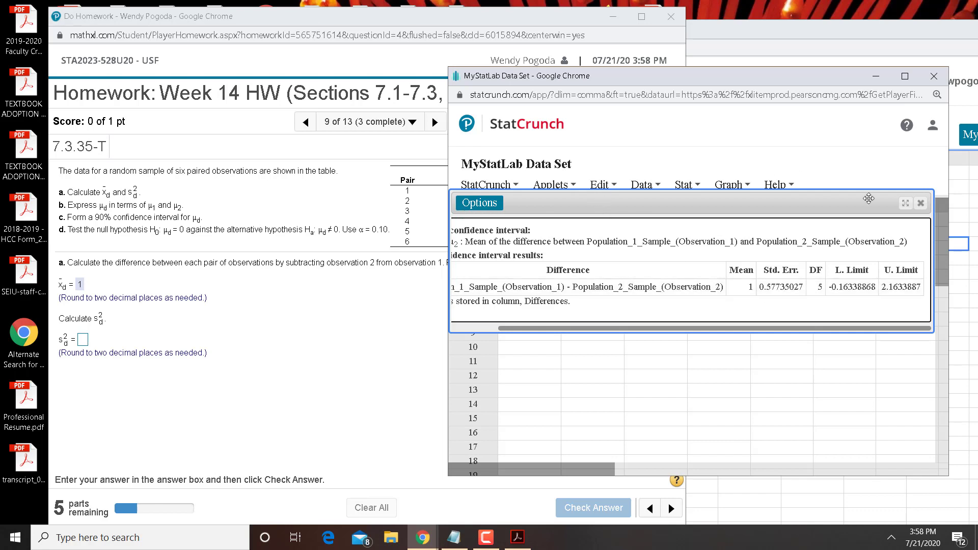
left_click(921, 206)
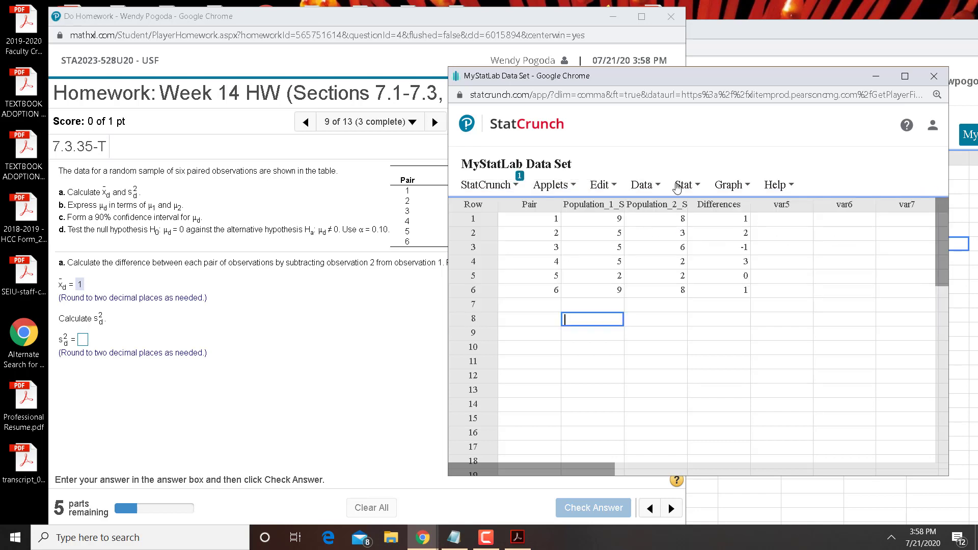
left_click(695, 187)
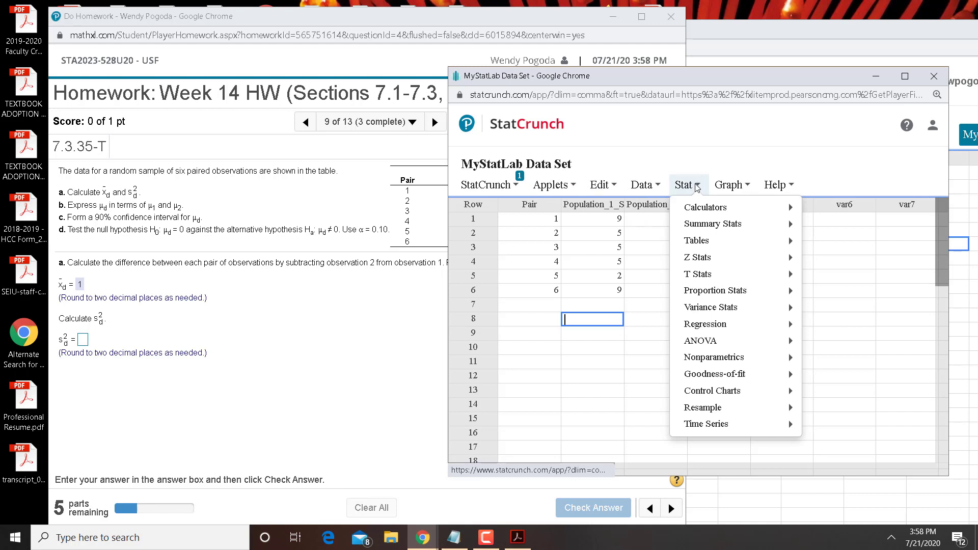
mouse_move(705, 223)
left_click(572, 390)
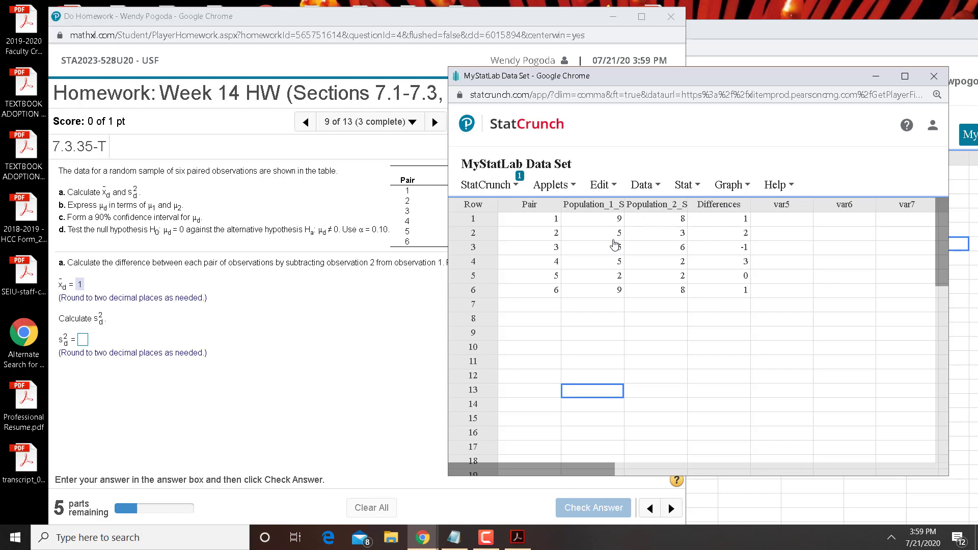
Compute column summary statistics for the Differences column with only the Variance statistic selected
left_click(686, 187)
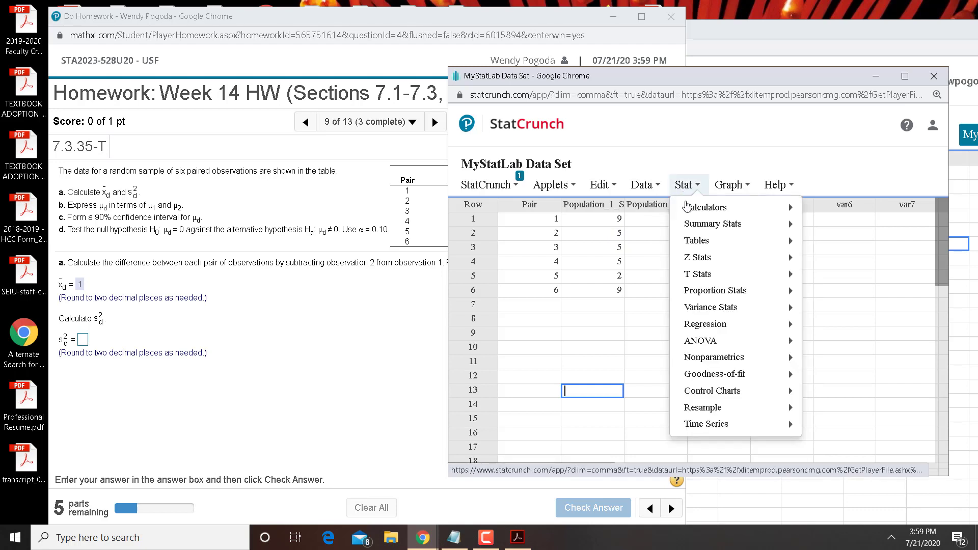
mouse_move(695, 230)
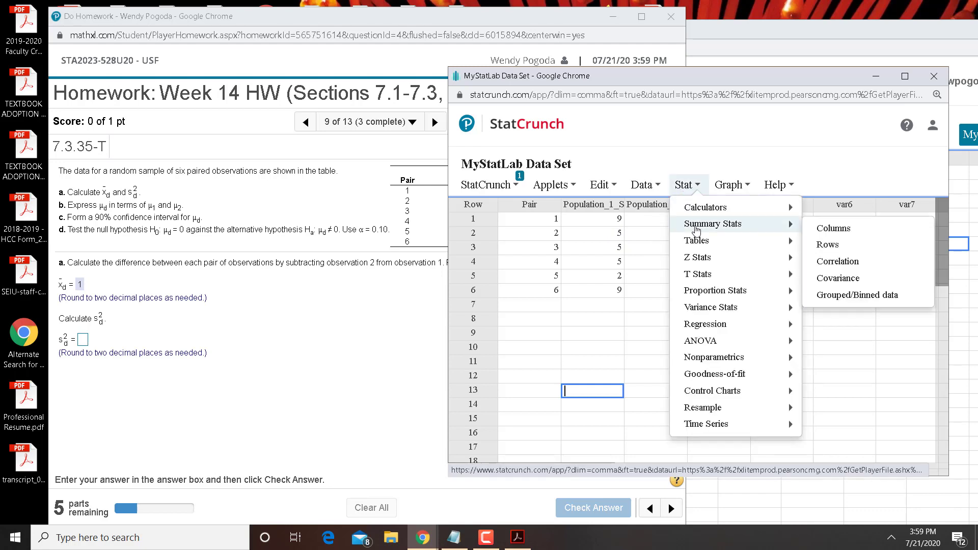
left_click(809, 227)
left_click(620, 197)
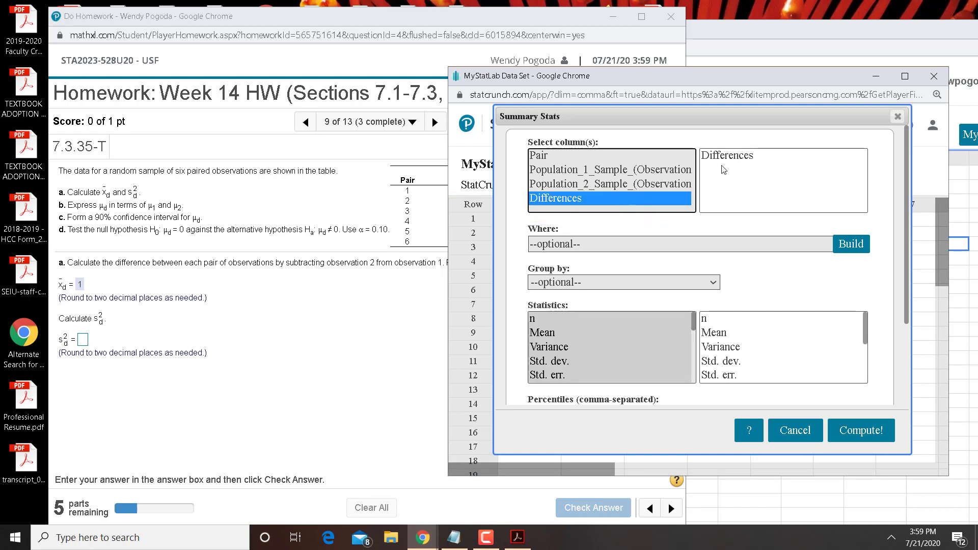
left_click(549, 347)
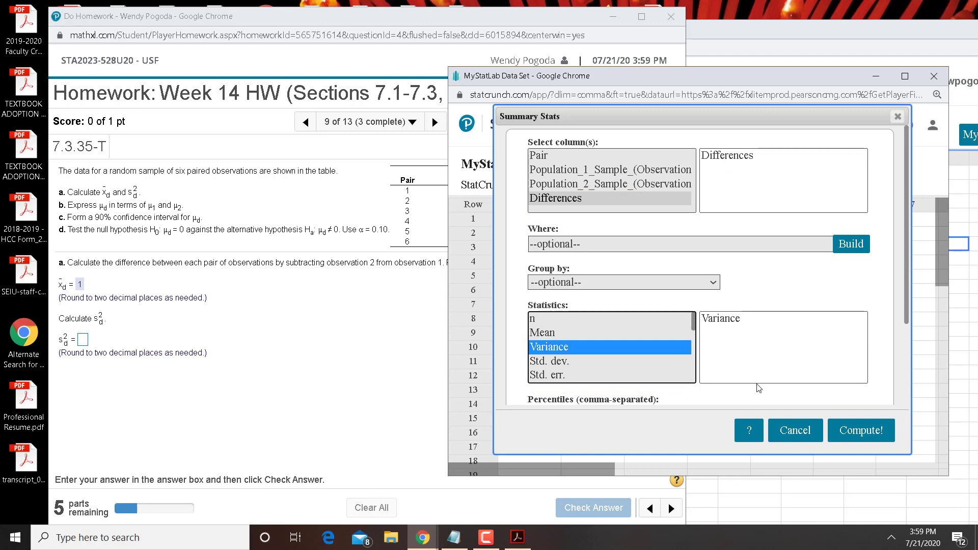
left_click(861, 431)
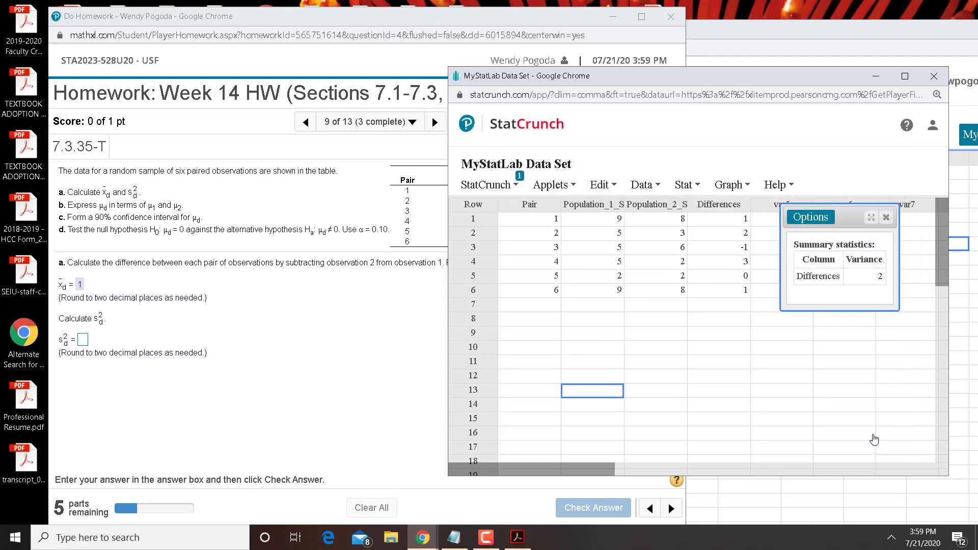
Answer the variance of the differences, s²d, with 2 and submit it for checking
left_click(82, 340)
type("2")
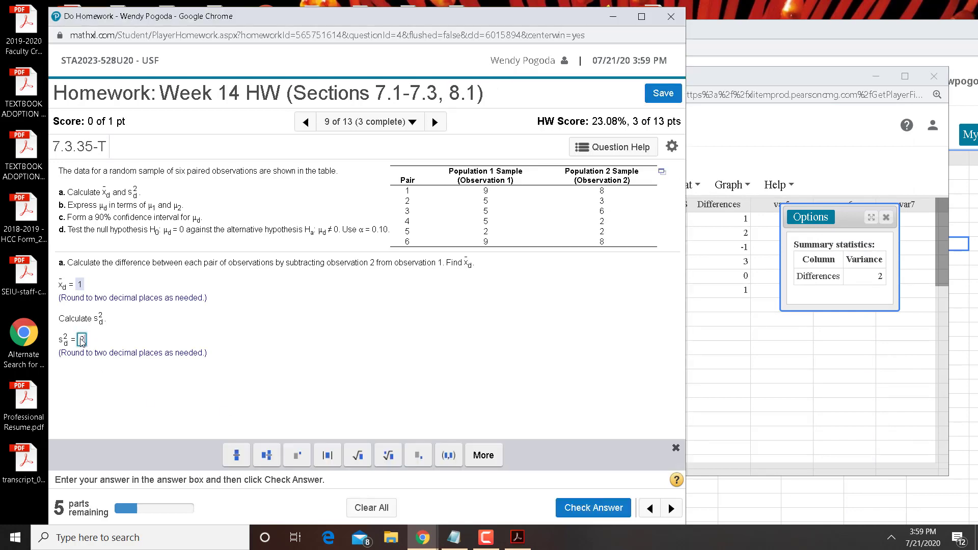
key("Return")
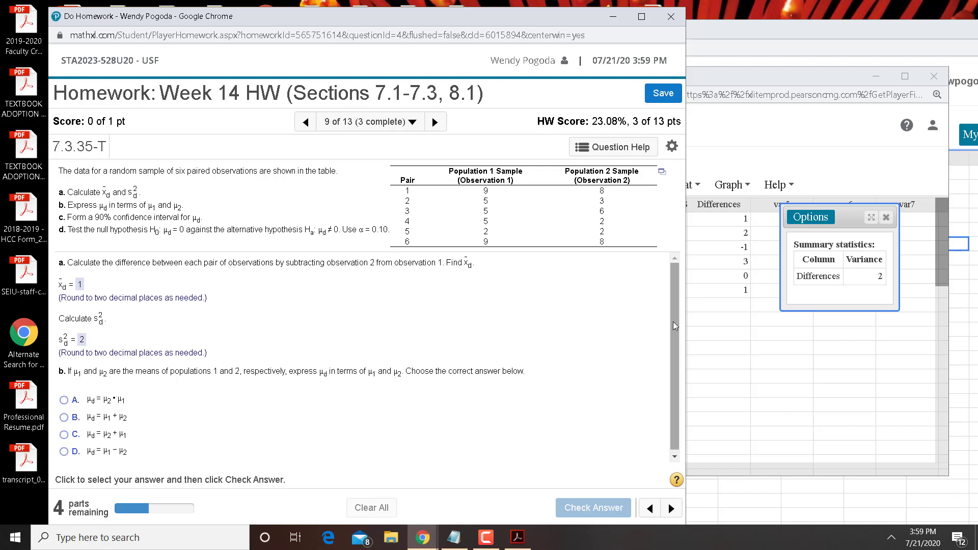
Answer part b with option D, μd = μ1 − μ2, and submit it for checking
left_click_drag(673, 323, 676, 352)
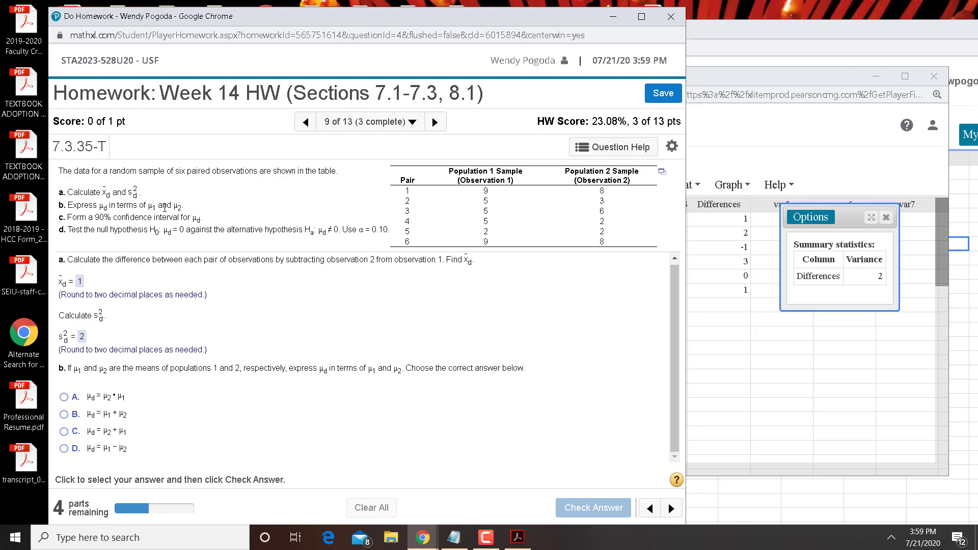
left_click(64, 449)
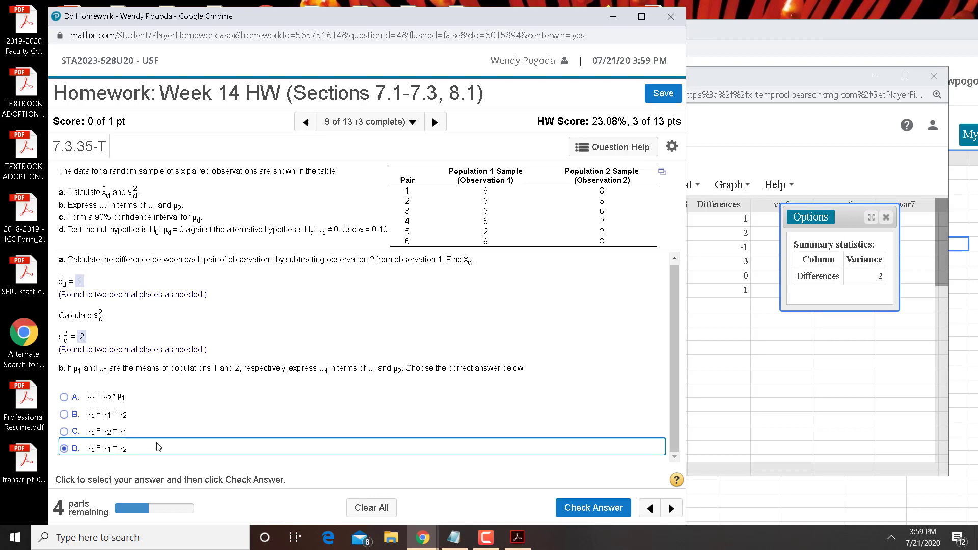
left_click(594, 508)
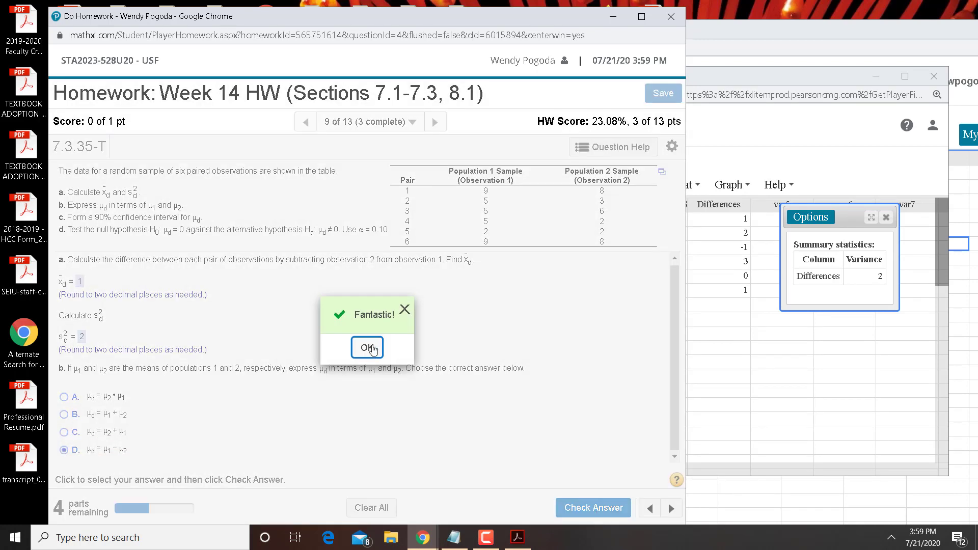
left_click(368, 348)
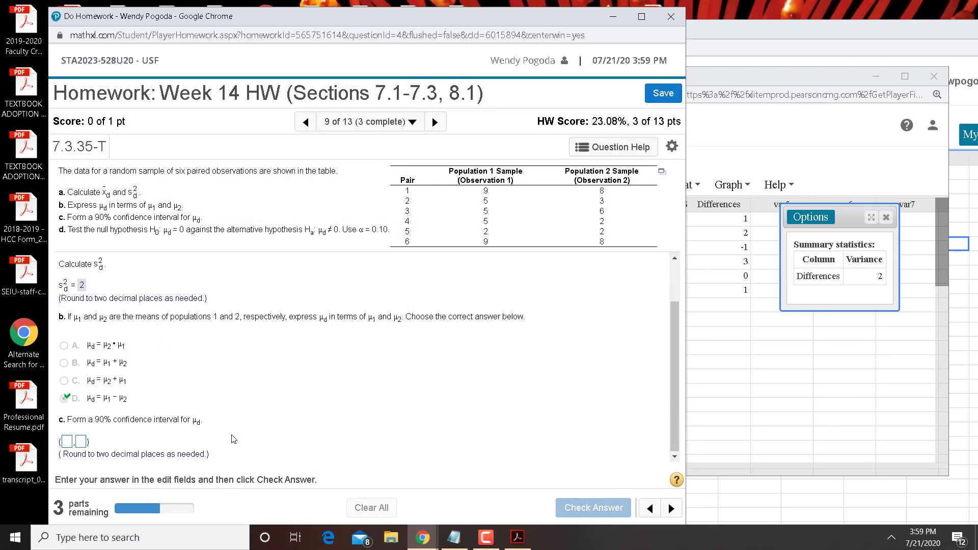
Reopen the hidden Paired T confidence interval result in StatCrunch for part c
left_click(764, 306)
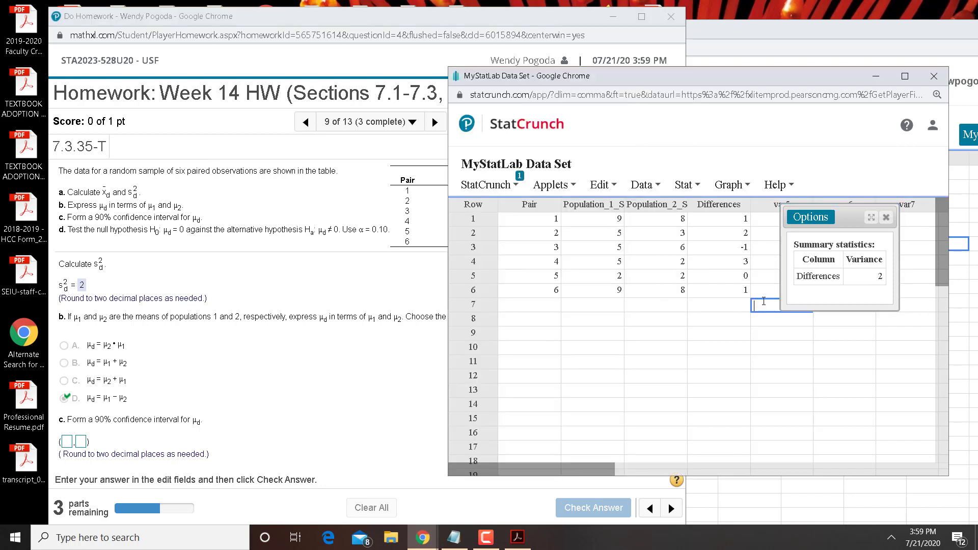
left_click(502, 185)
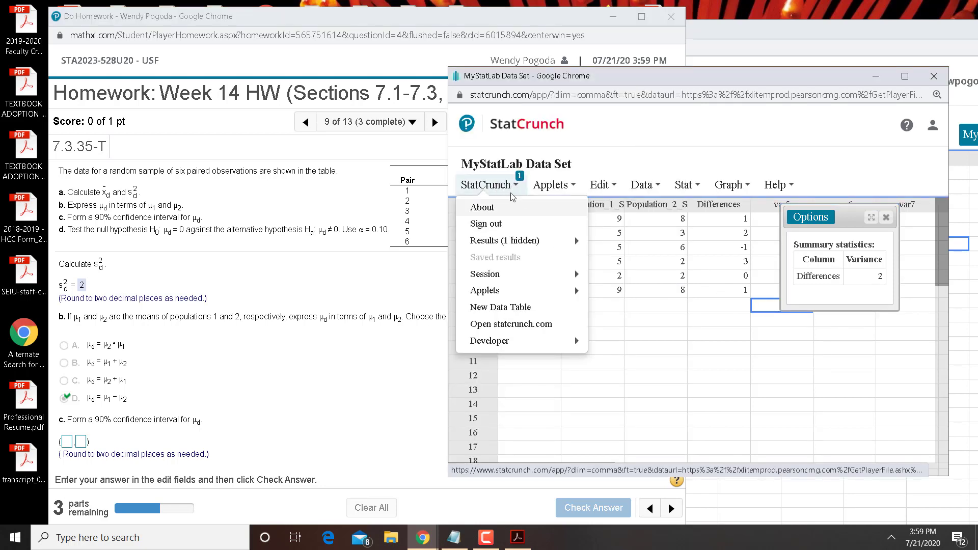
mouse_move(513, 242)
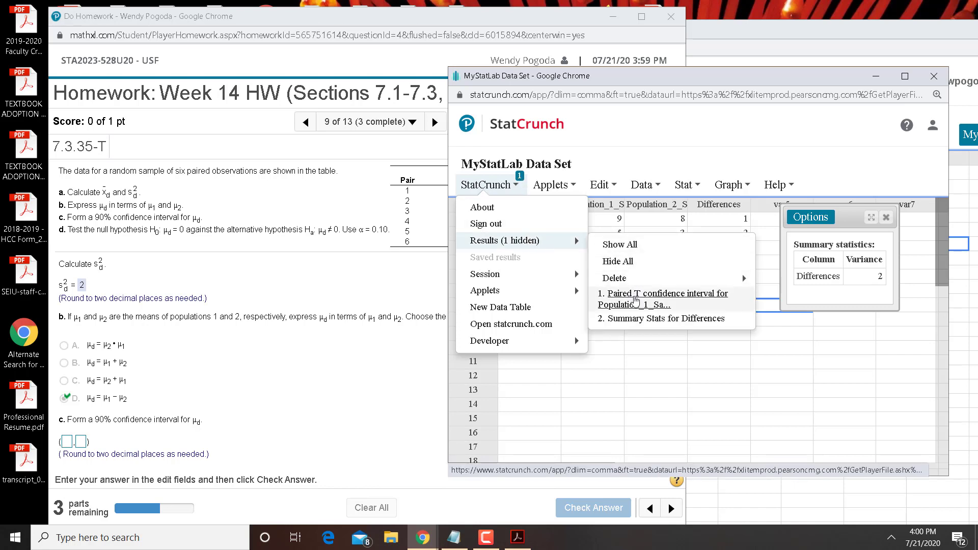
Reopen the hidden paired T confidence interval result and examine its lower and upper limits
left_click(631, 306)
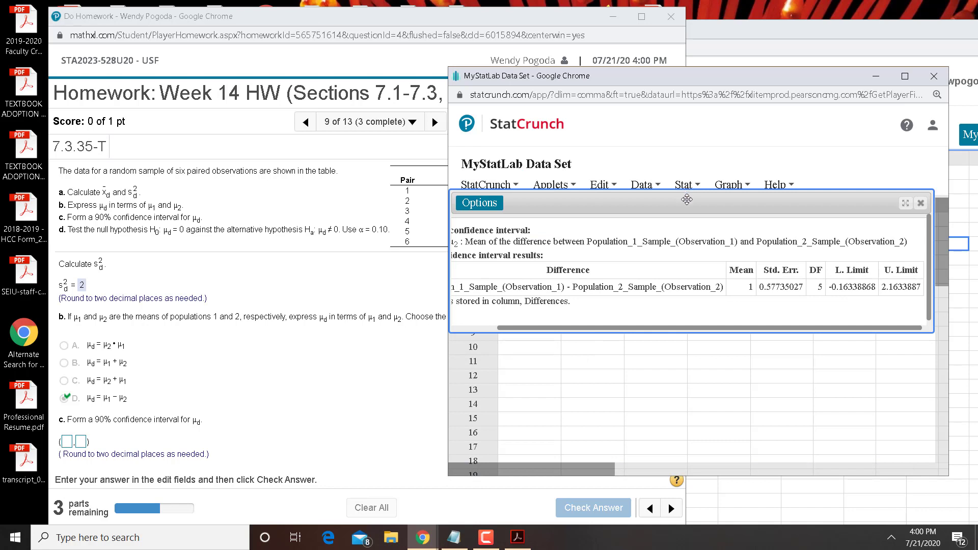
left_click_drag(687, 200, 729, 198)
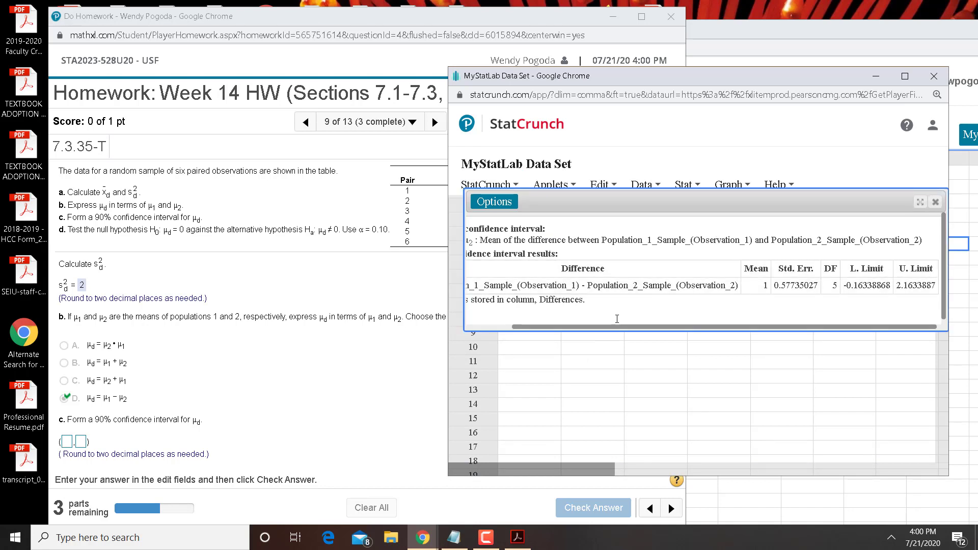
left_click_drag(593, 332, 643, 334)
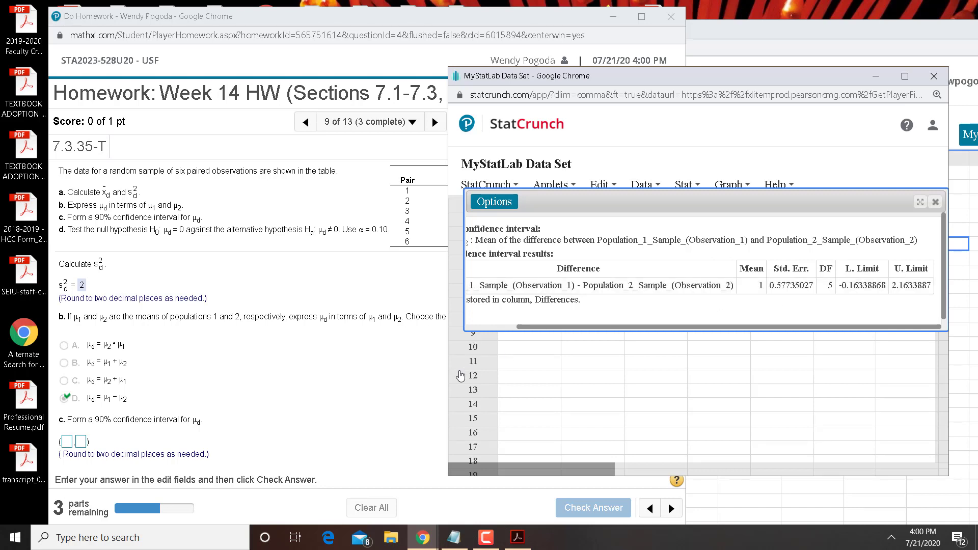
Answer part c with the 90% confidence interval (-0.16, 2.16) and submit it for checking
left_click(71, 444)
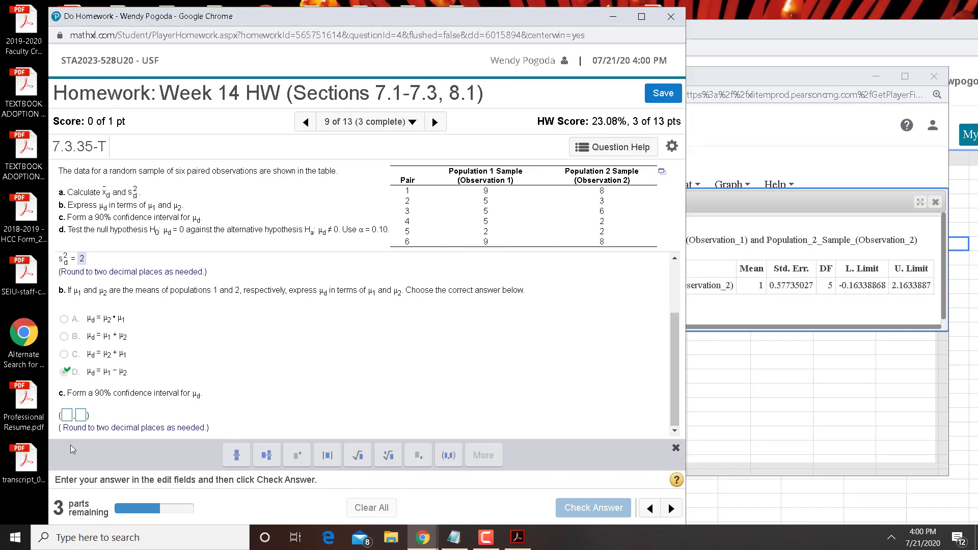
type("-0.1")
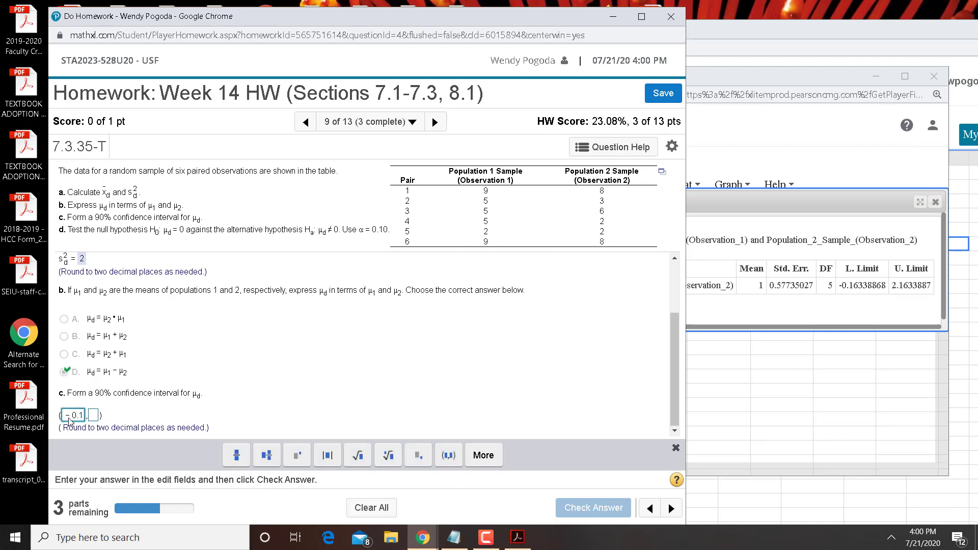
type("6")
key("Tab")
type("2.16")
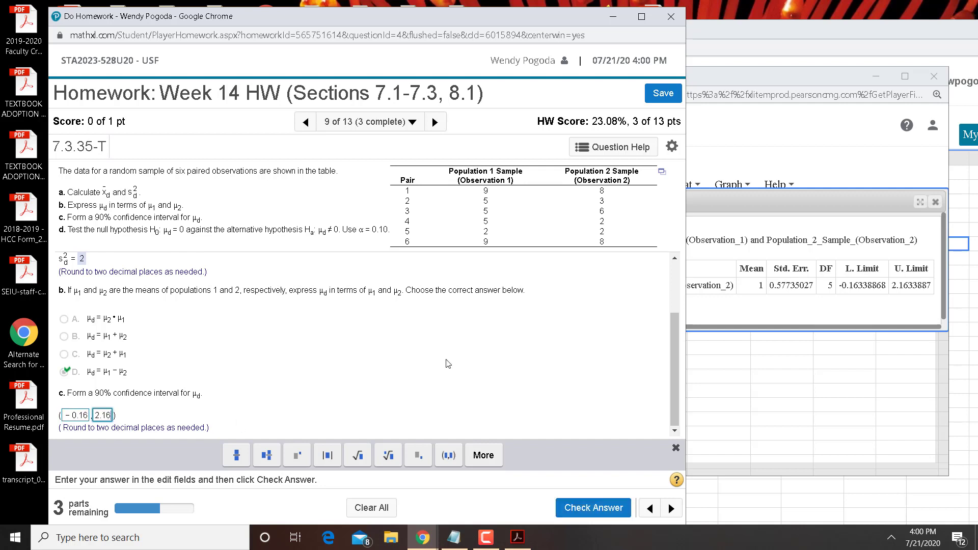
left_click(590, 507)
left_click(576, 506)
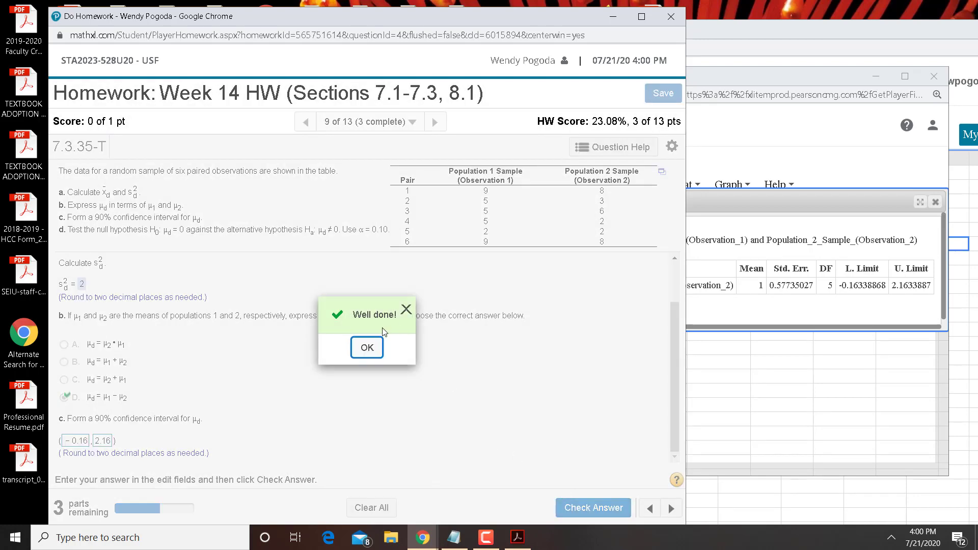
left_click(366, 349)
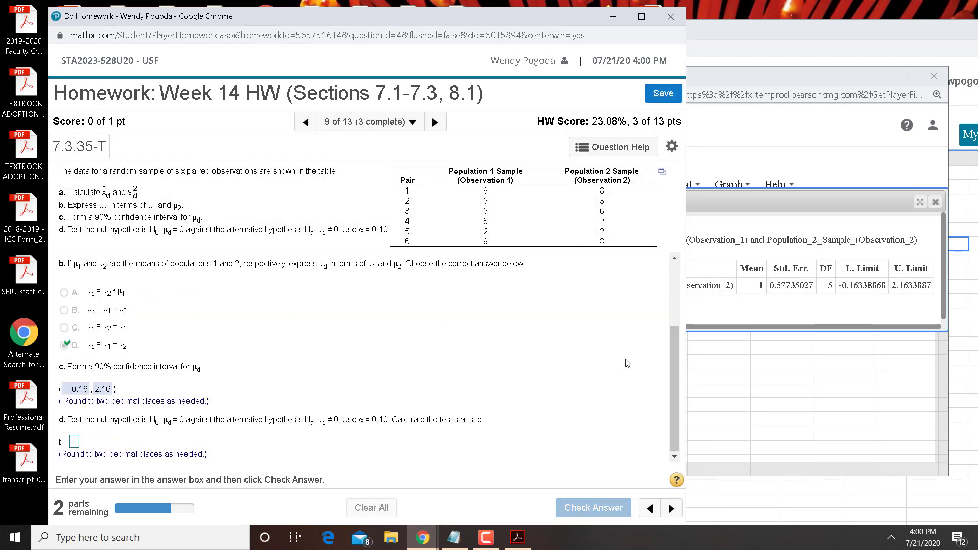
Edit the paired T analysis to perform a hypothesis test of mean difference 0 against the not-equal alternative, and compute it
left_click(779, 194)
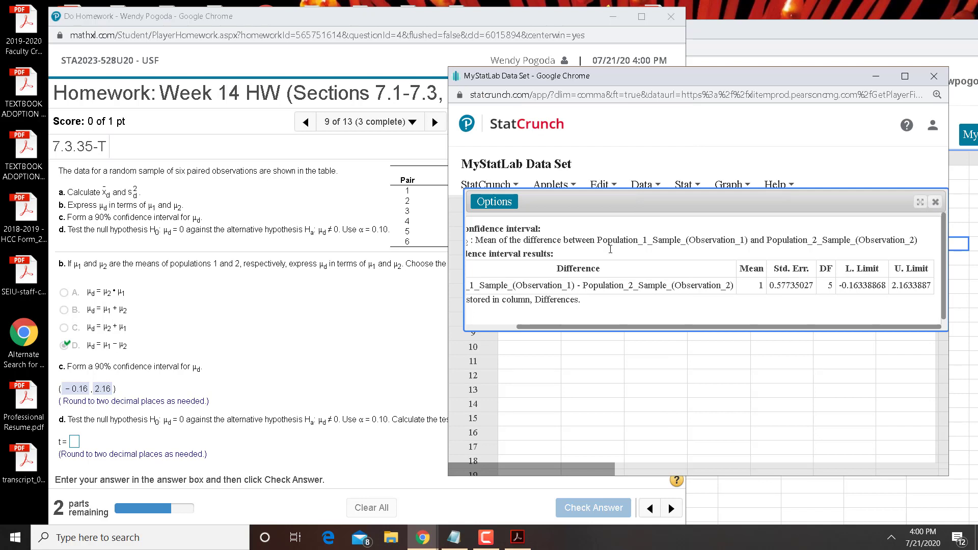
left_click(497, 203)
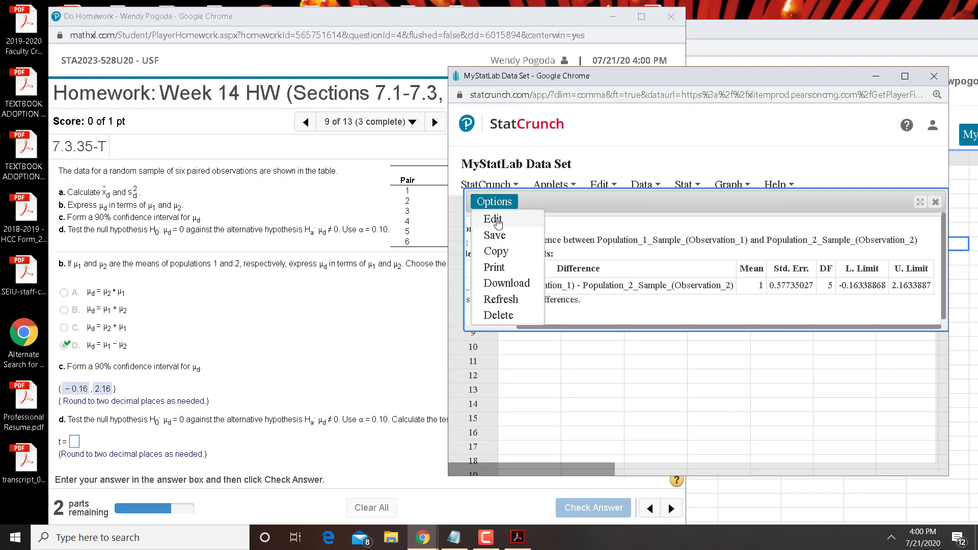
left_click(493, 219)
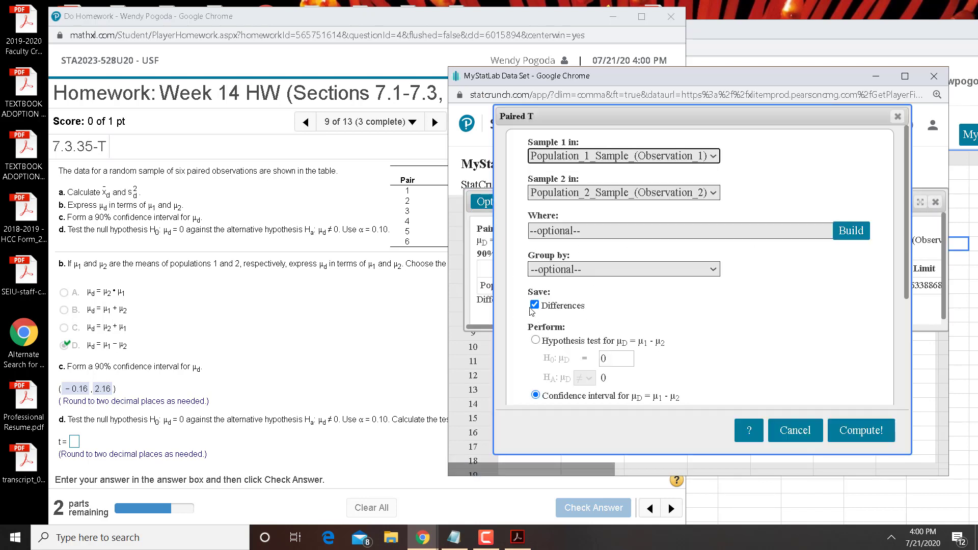
left_click(536, 343)
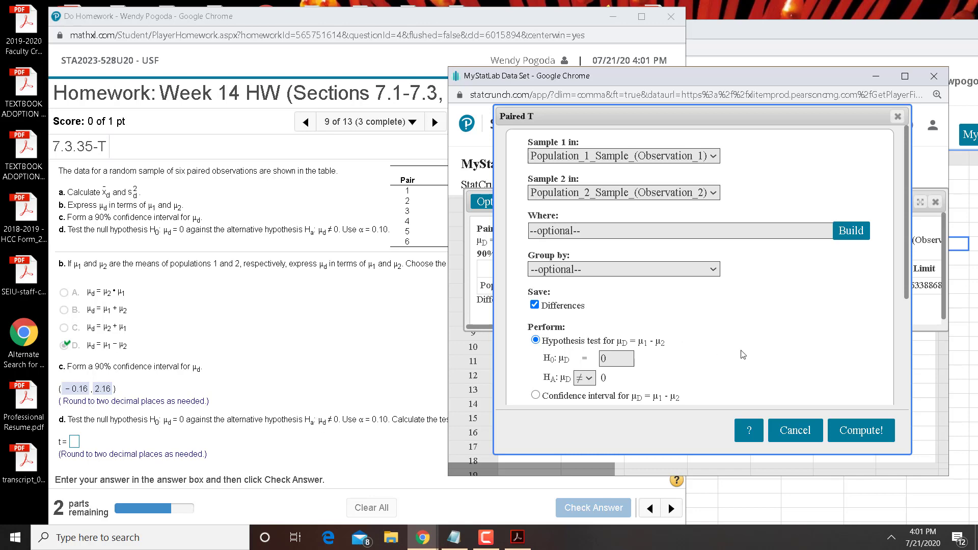
left_click(862, 432)
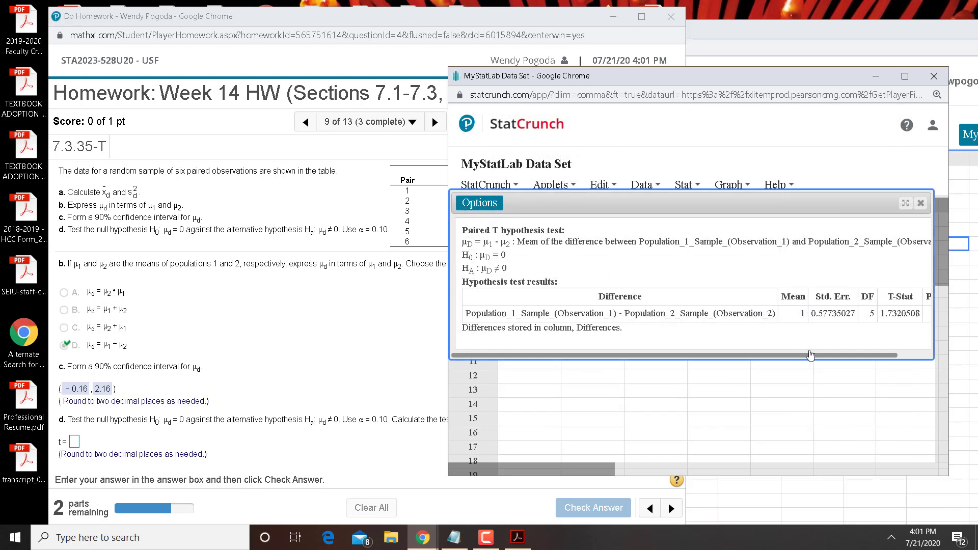
left_click_drag(811, 357, 866, 362)
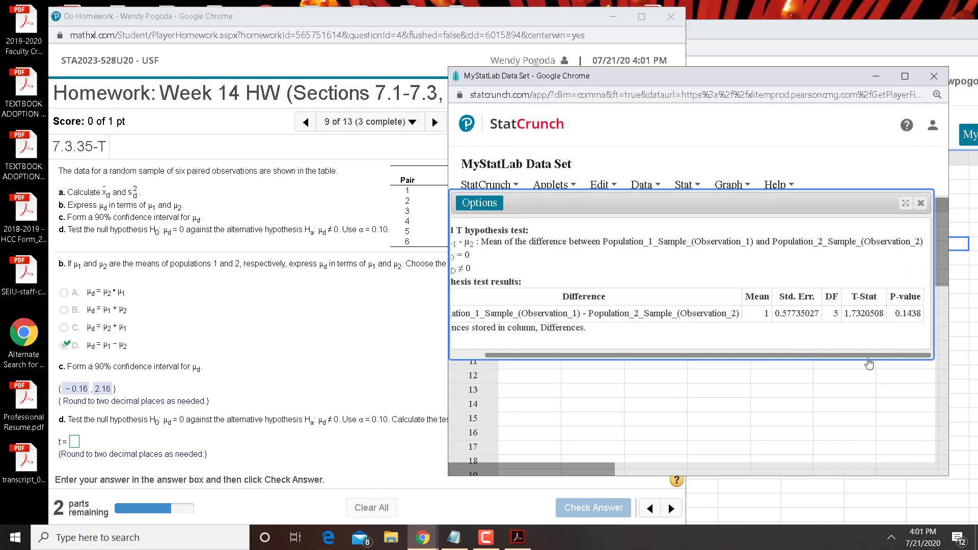
Enter 1.73 as the test statistic t in part d and submit the answer
left_click(75, 444)
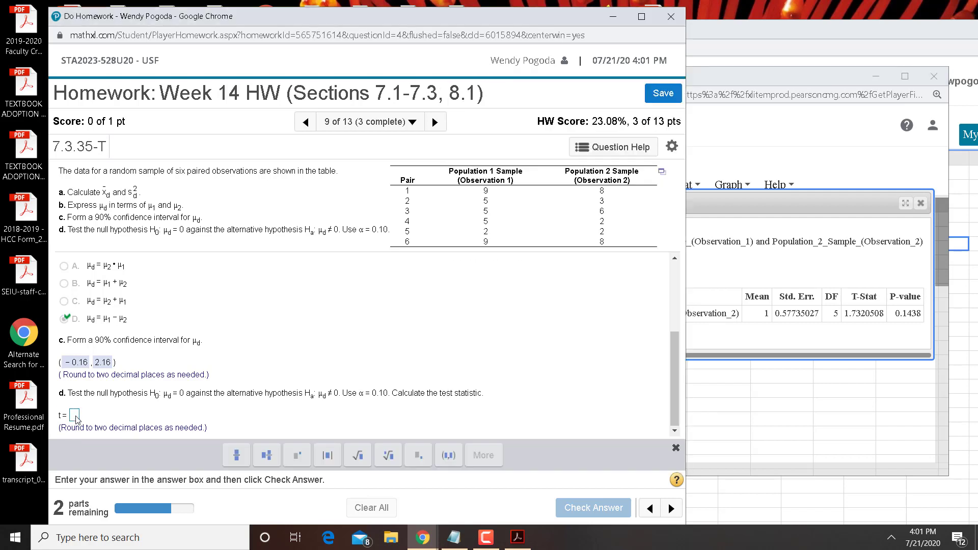
type("1.73")
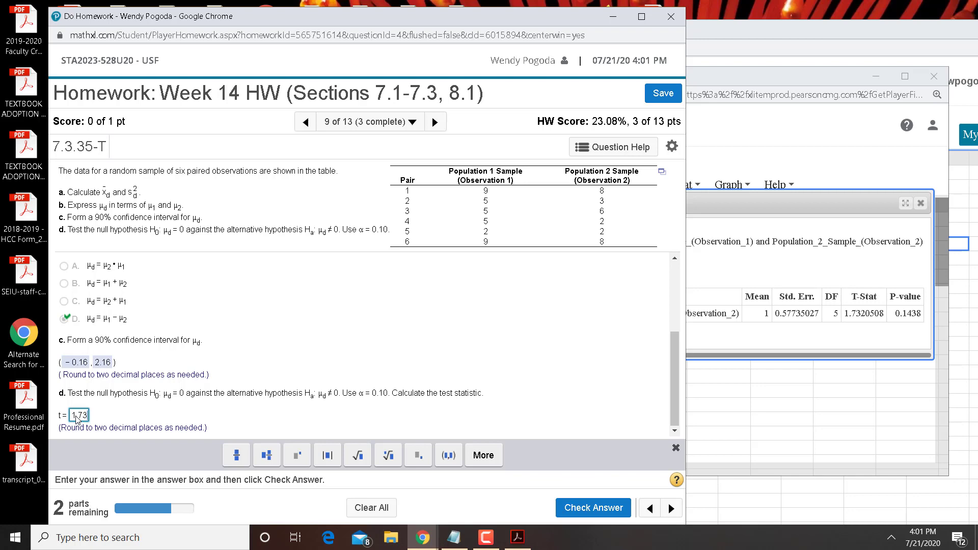
key("Return")
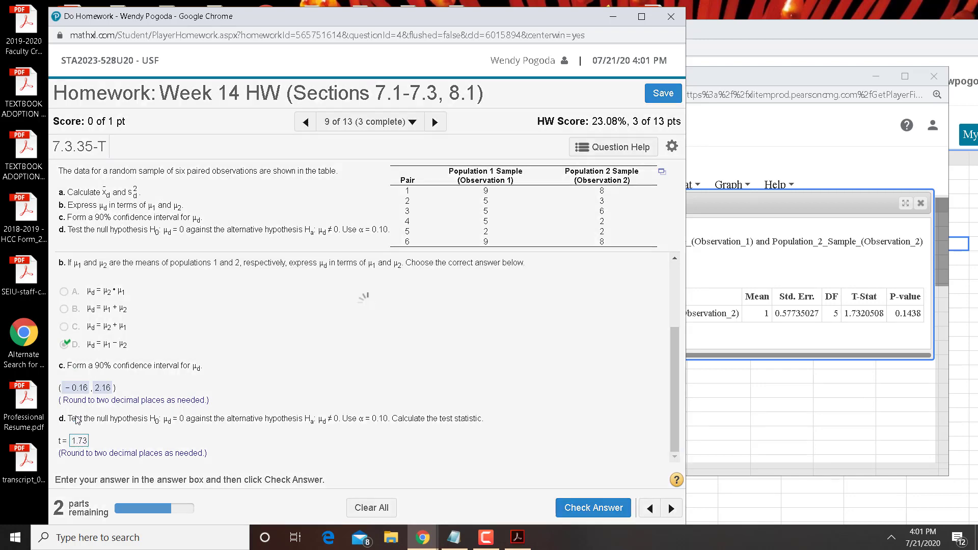
key("Return")
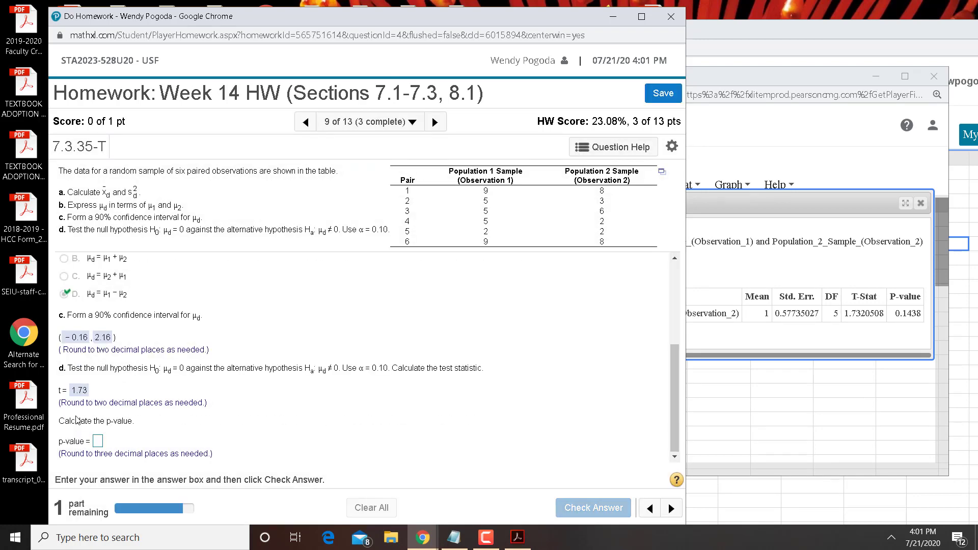
Enter 0.144 as the p-value and submit the answer
left_click(99, 441)
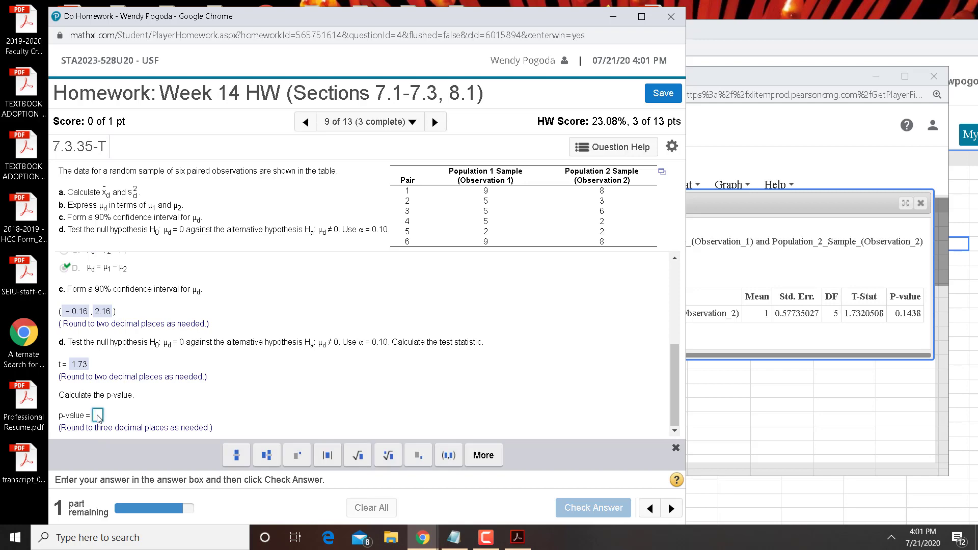
type("0.144")
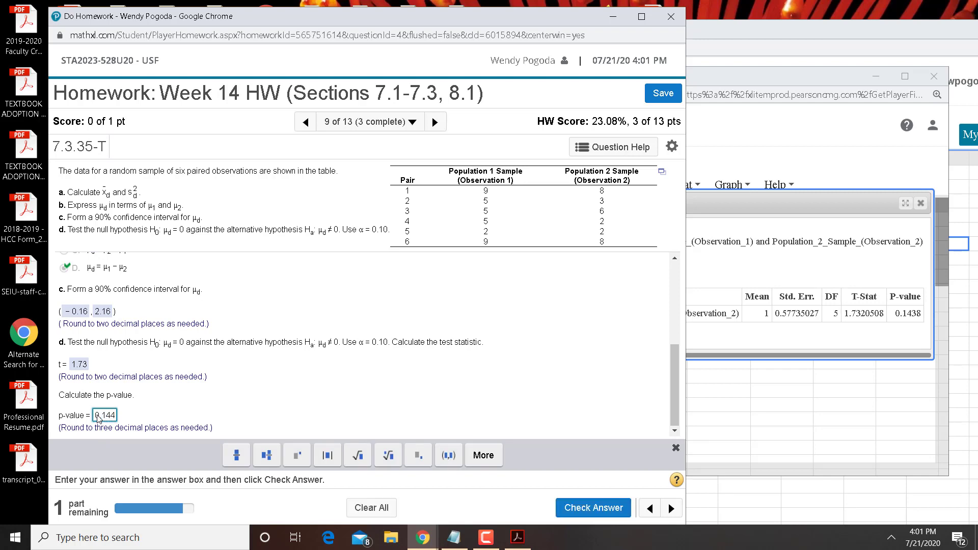
key("Return")
key("Return")
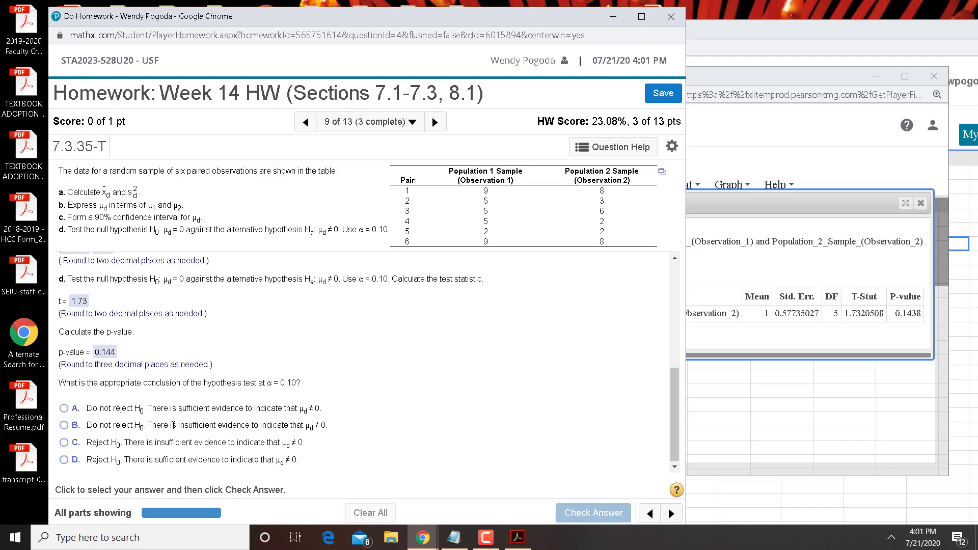
Choose conclusion B, do not reject H0 with insufficient evidence, check the answer and dismiss the feedback without advancing to another question
left_click(64, 425)
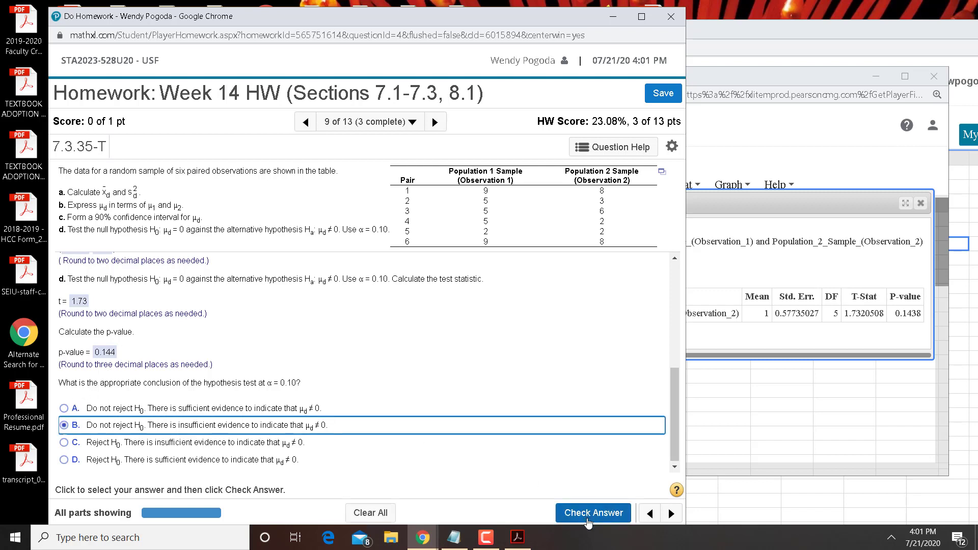
left_click(591, 514)
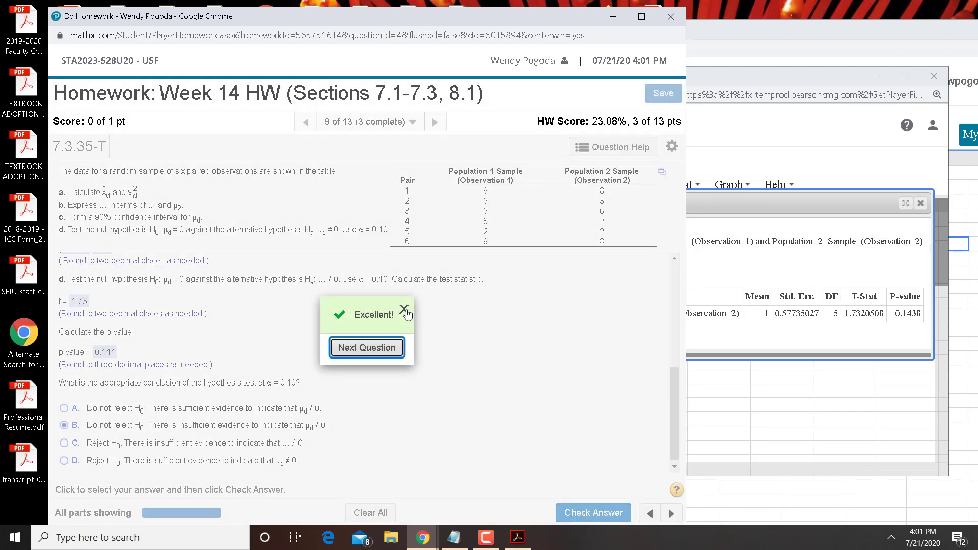
left_click(405, 311)
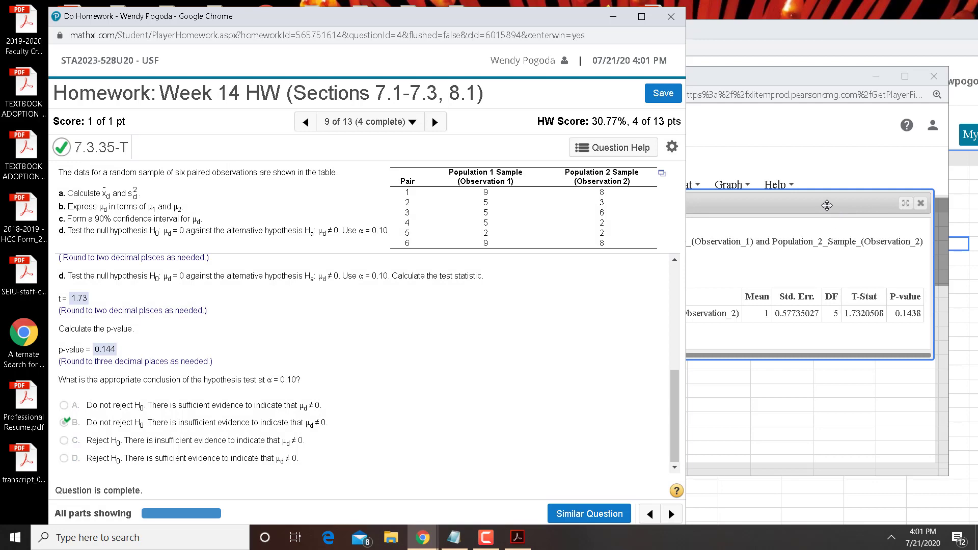
Close the paired T hypothesis test result and the summary statistics result over the StatCrunch data table
left_click(827, 205)
right_click(777, 220)
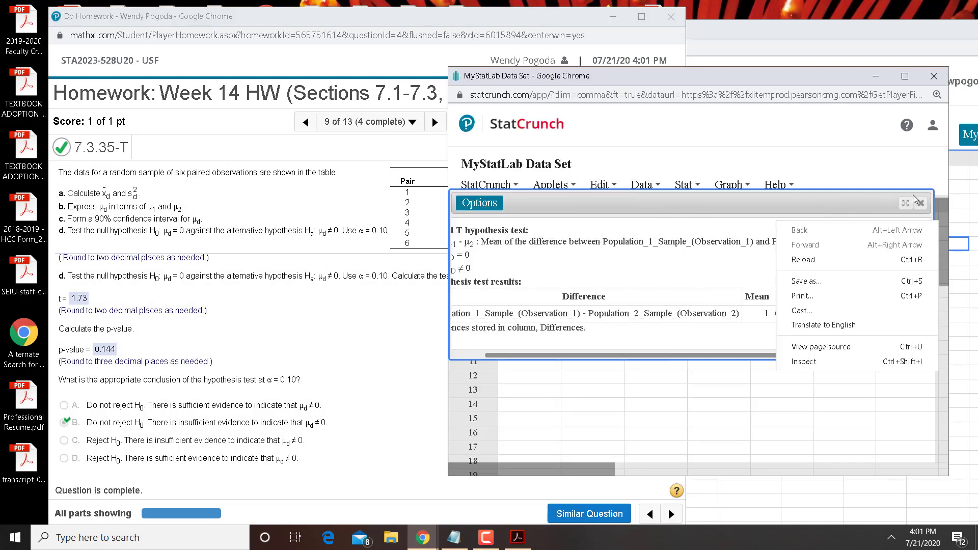
left_click(921, 204)
left_click(921, 204)
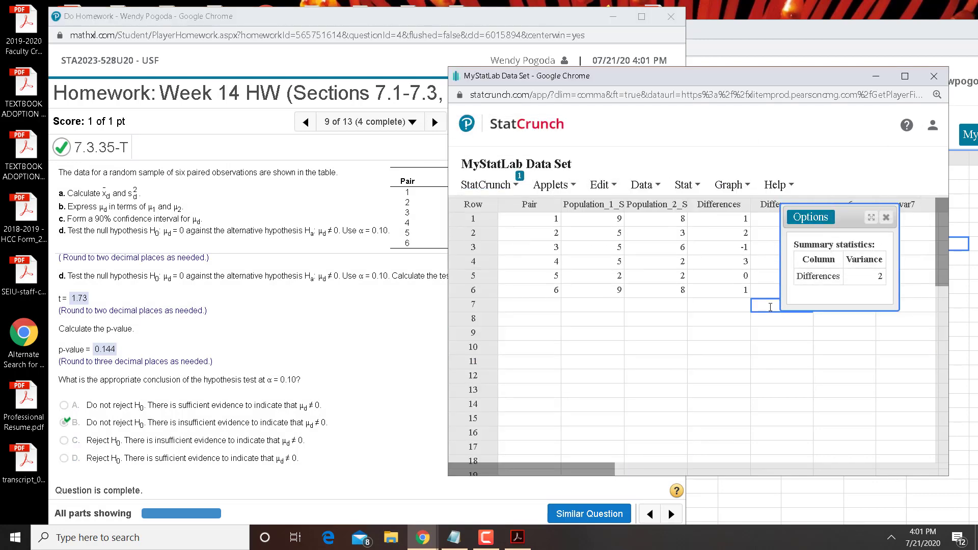
left_click(886, 217)
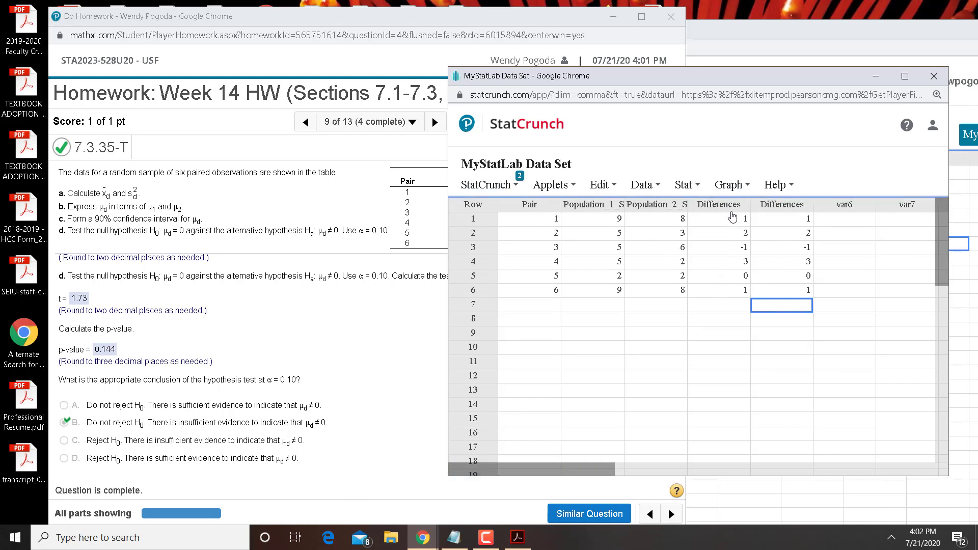
Delete the duplicate second Differences column from the data table
left_click(775, 184)
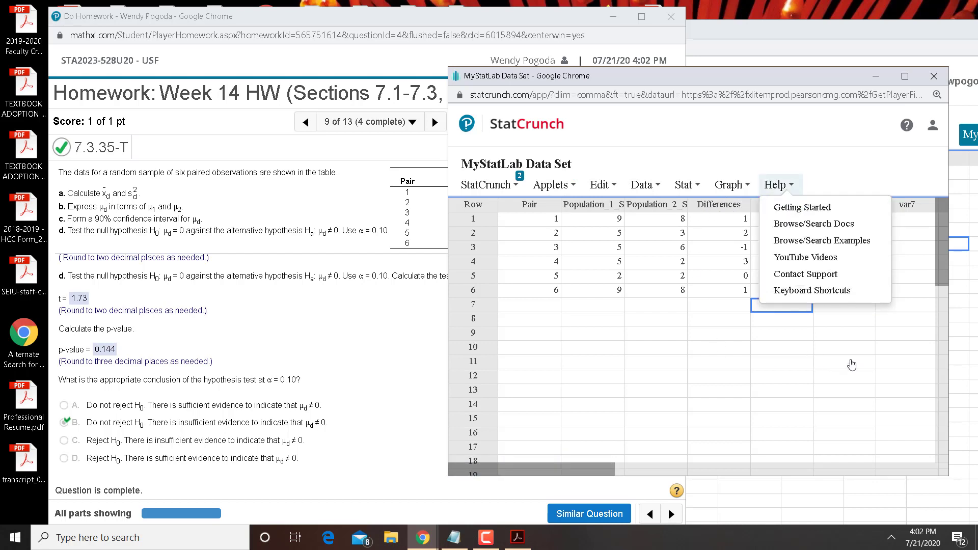
left_click(850, 359)
left_click(806, 205)
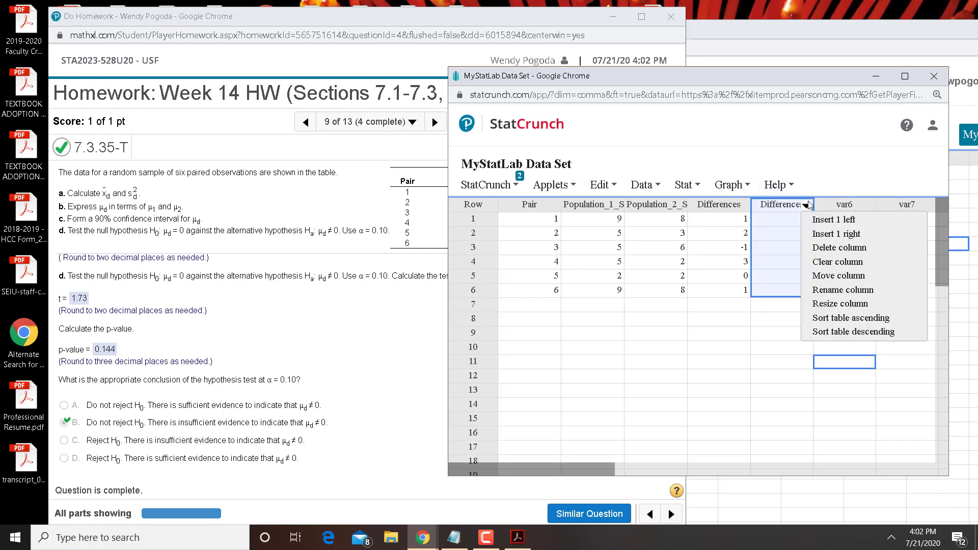
left_click(818, 250)
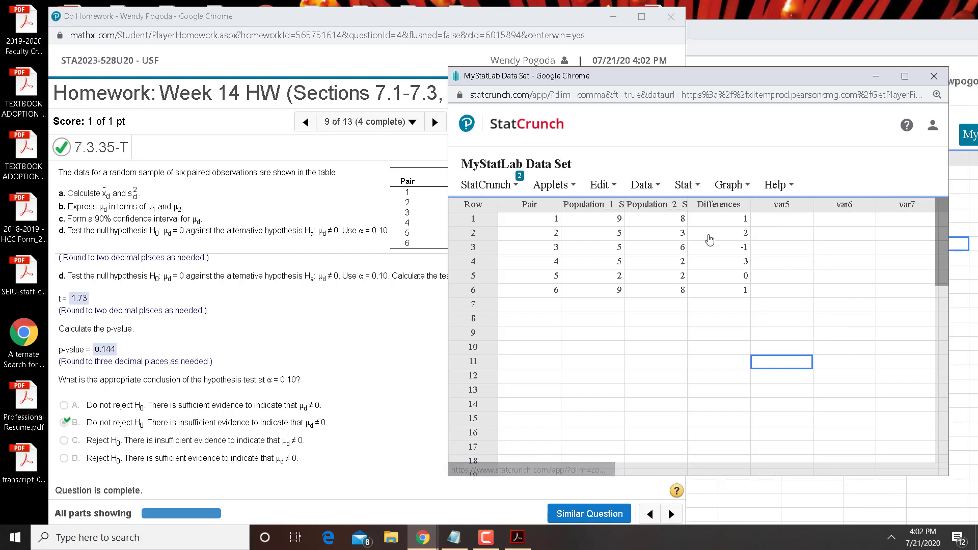
Run a one-sample T hypothesis test from data on the Differences column, with H0: μ = 0 and HA: μ ≠ 0
left_click(714, 235)
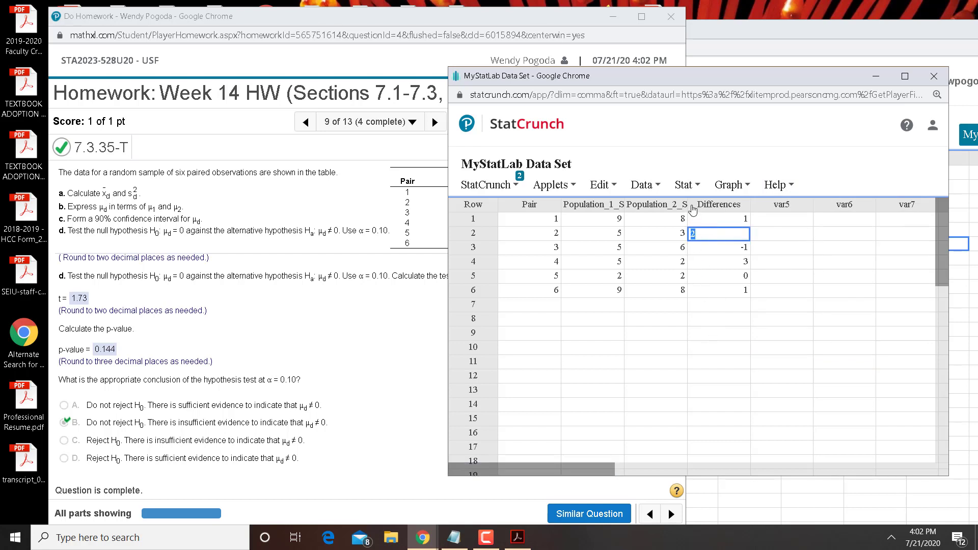
left_click(695, 187)
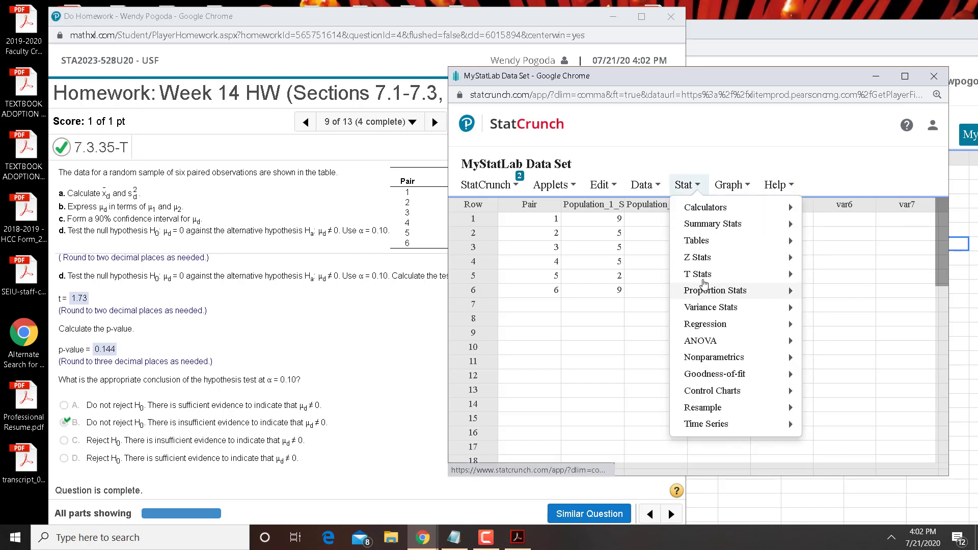
mouse_move(703, 276)
mouse_move(833, 281)
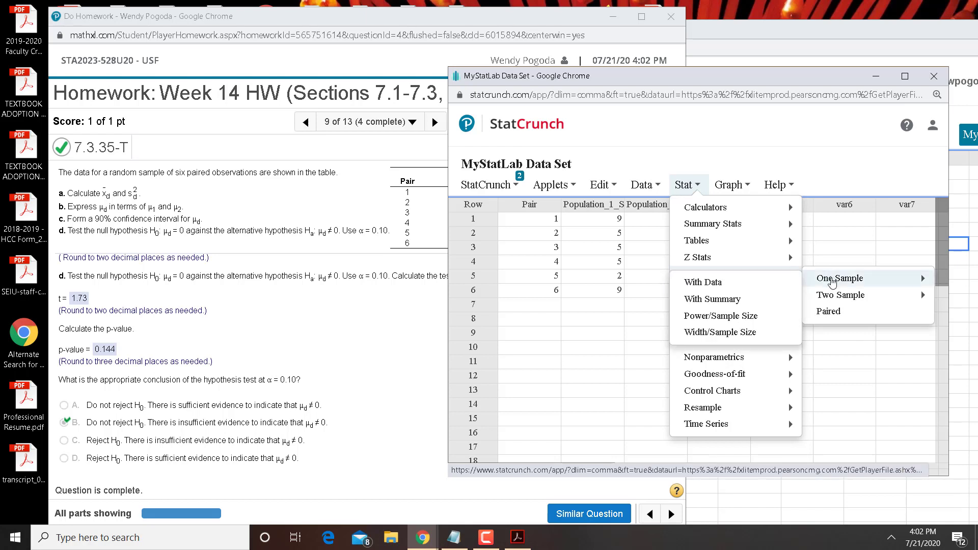
left_click(765, 290)
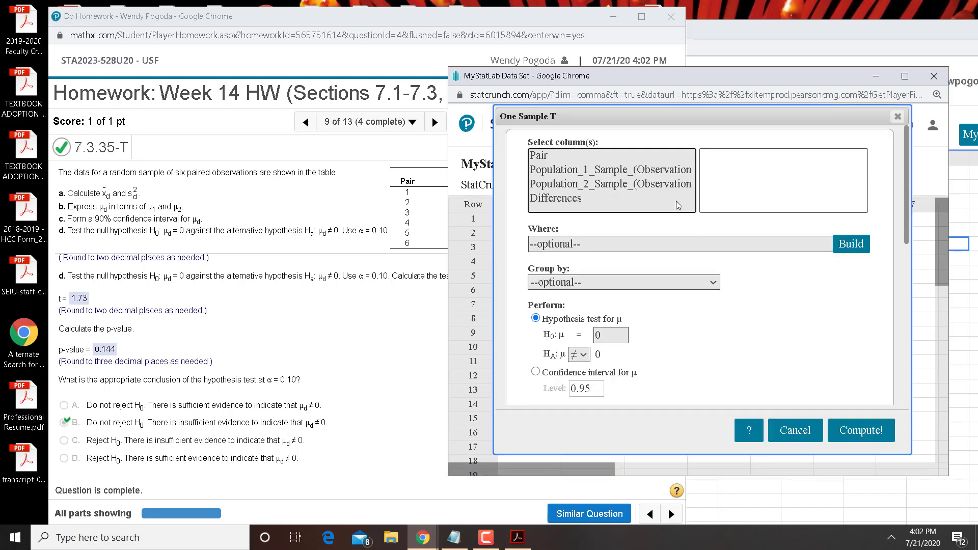
left_click(565, 204)
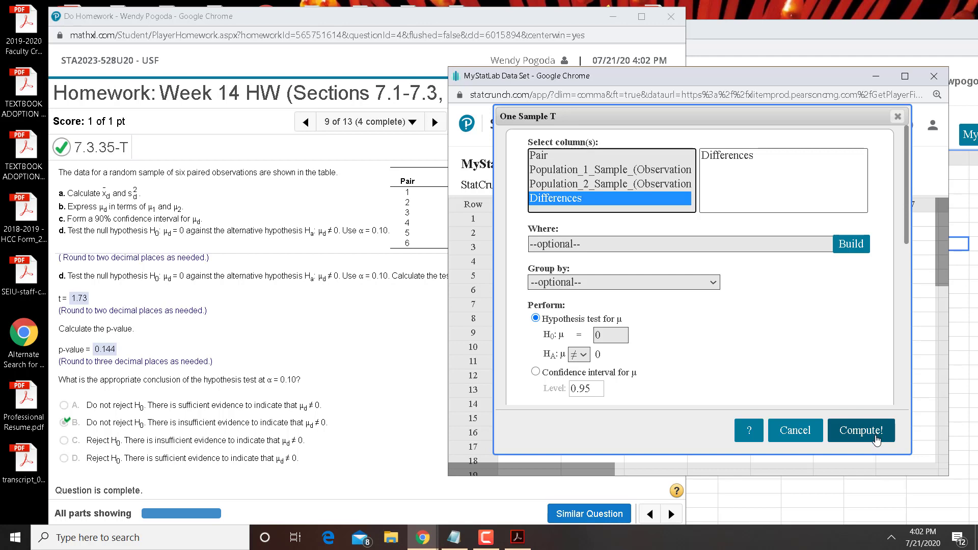
left_click(876, 439)
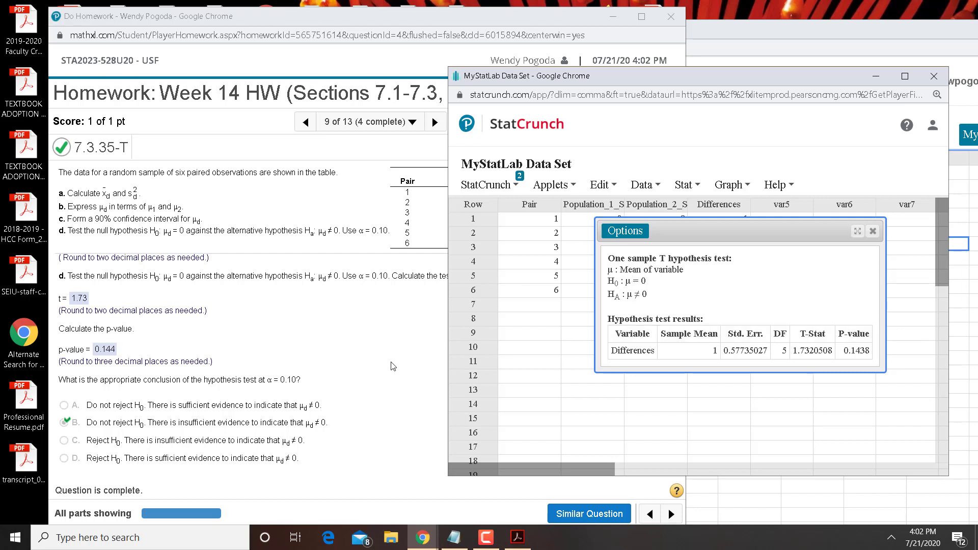
Consult the question list in the HW questions - TEMP.txt Notepad file and advance the homework to question 10, 7.3.38-T
left_click(254, 371)
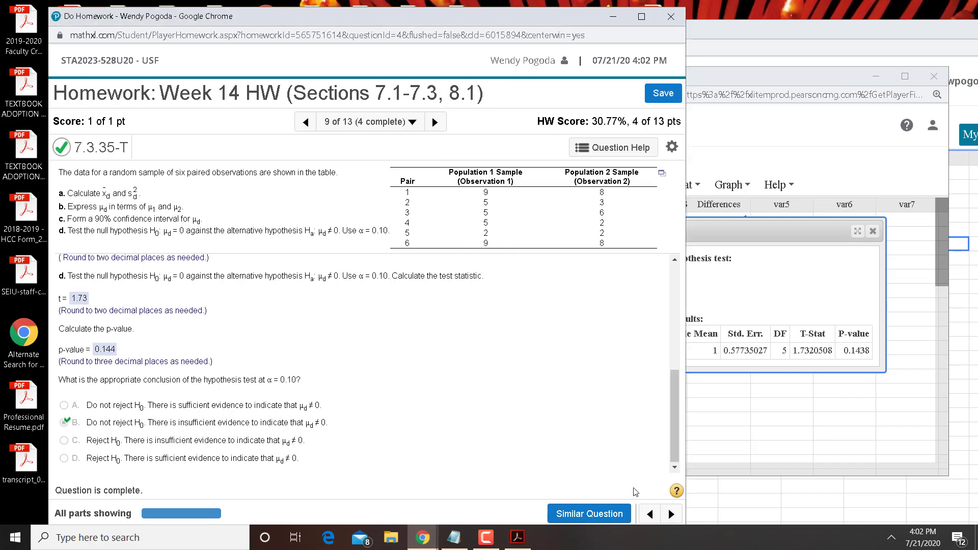
left_click(455, 538)
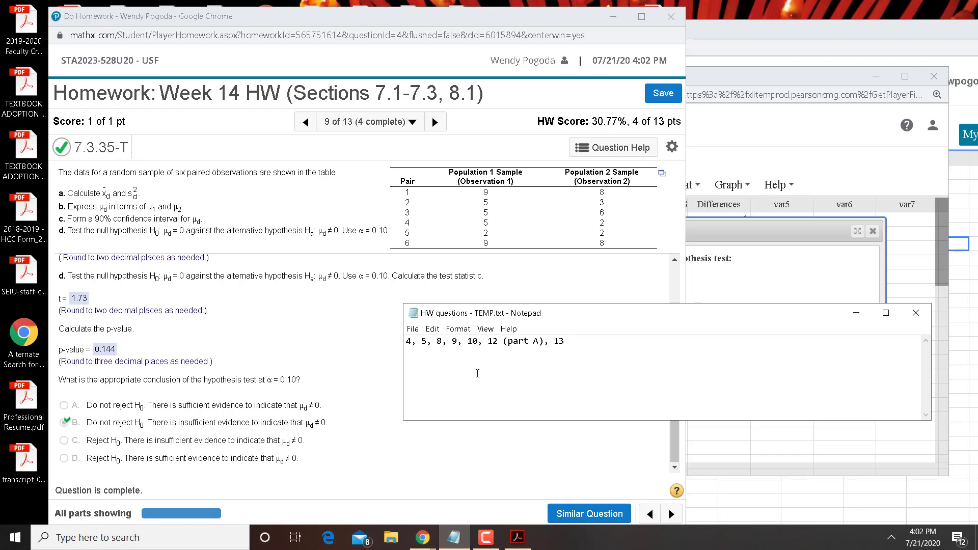
left_click(429, 466)
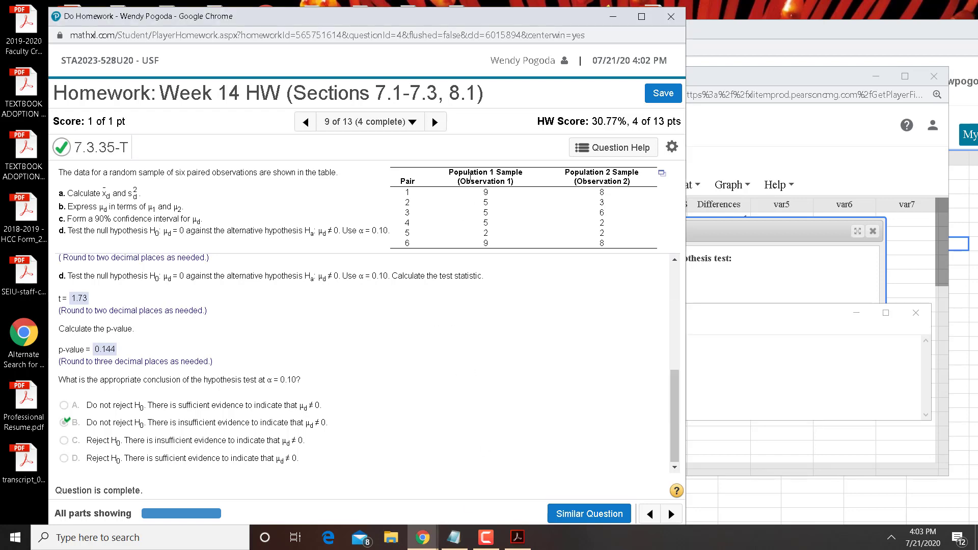
left_click(439, 129)
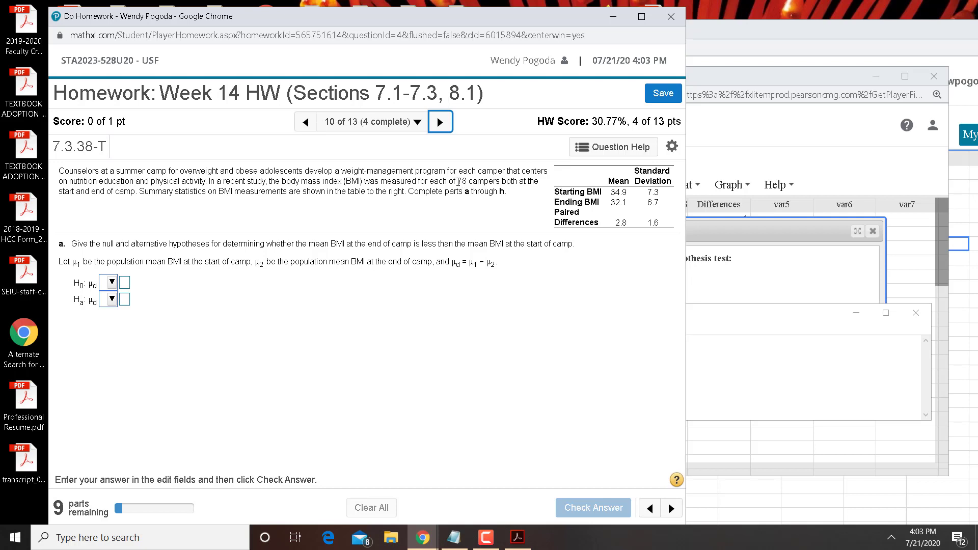
left_click(458, 183)
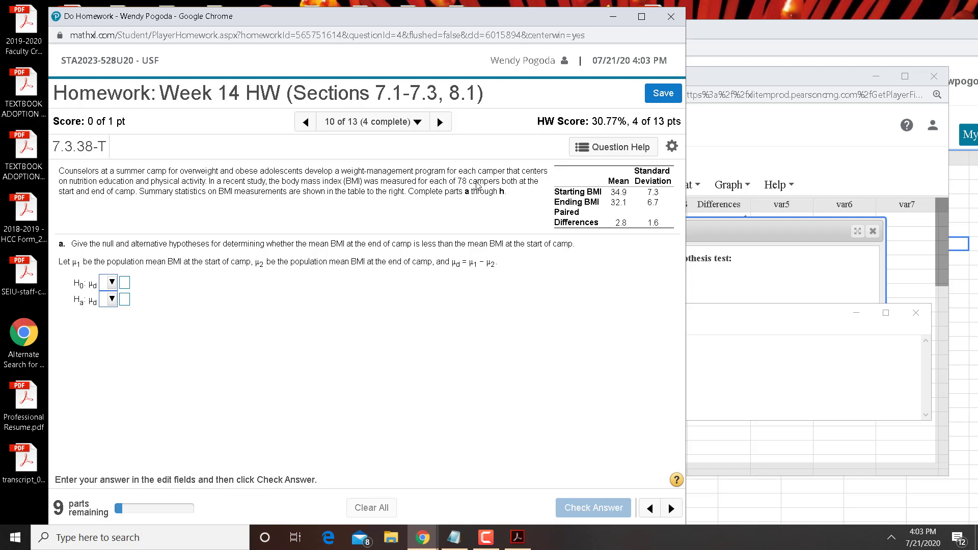
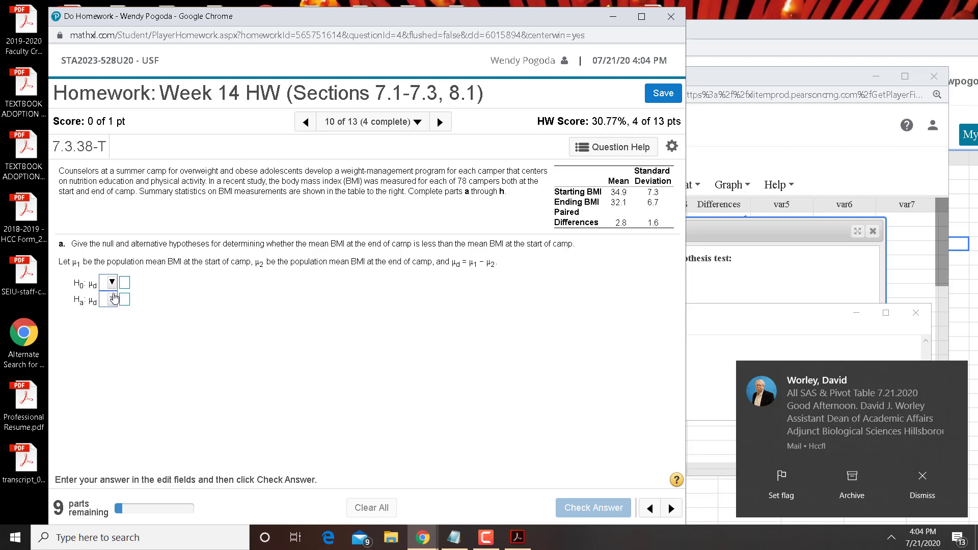
Enter H0: μd = 0 and Ha: μd > 0 for part a, check the answer and dismiss the feedback
left_click(112, 286)
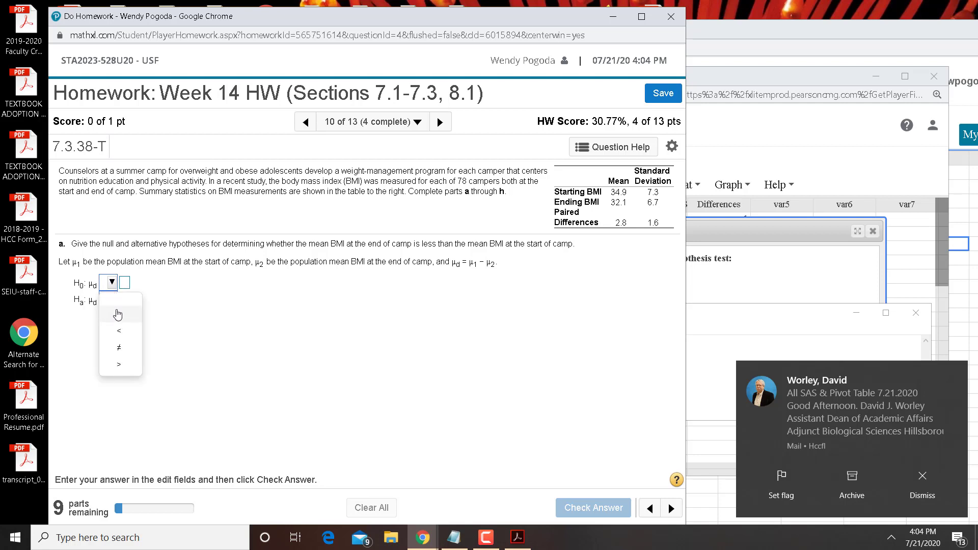
left_click(113, 314)
left_click(125, 285)
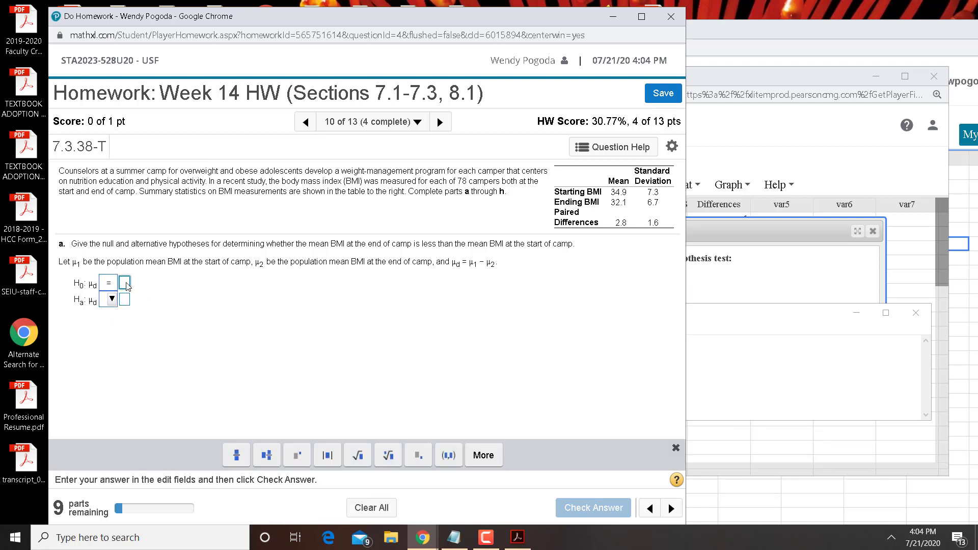
type("0")
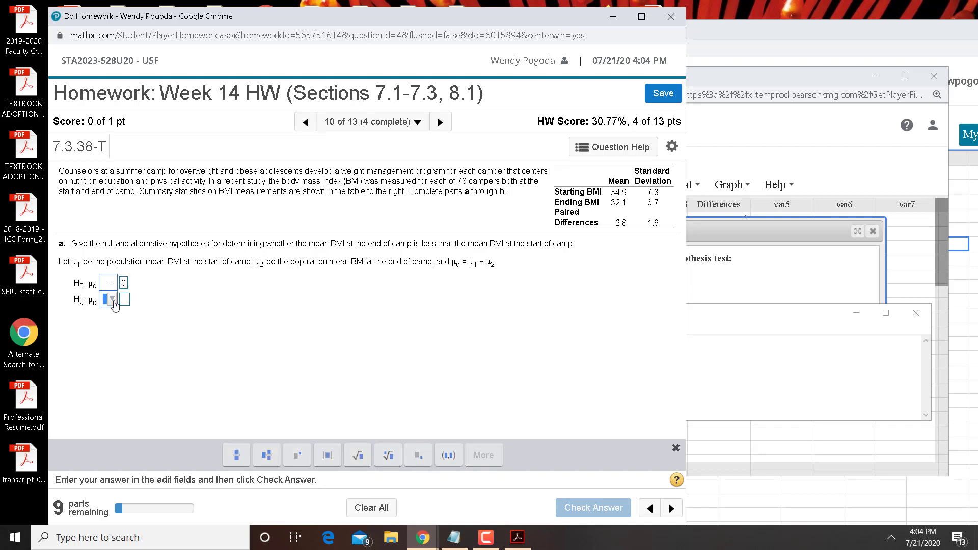
left_click(113, 300)
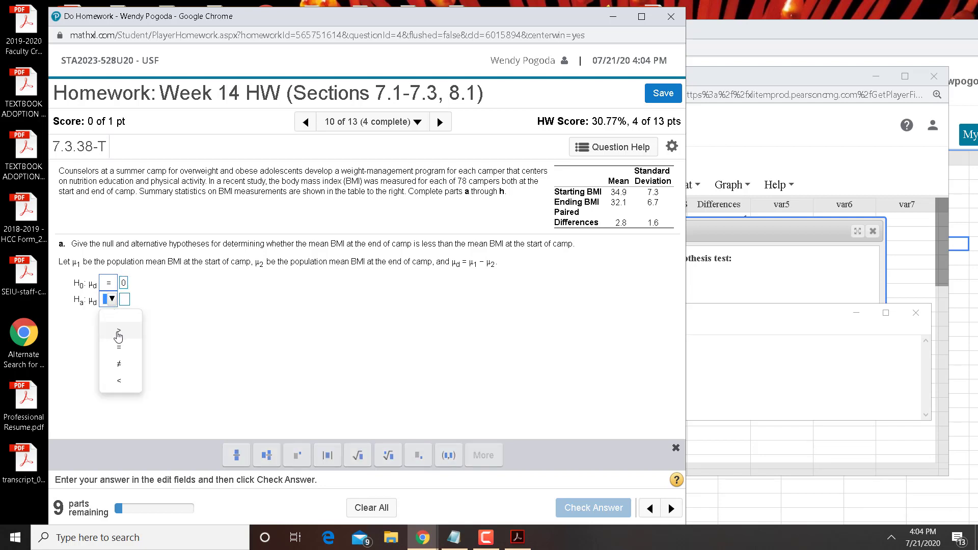
left_click(119, 330)
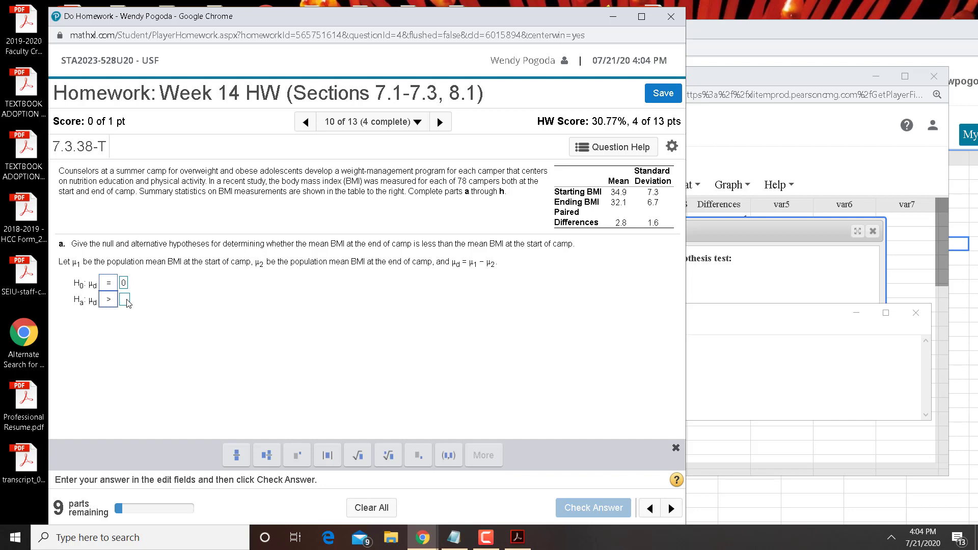
left_click(124, 301)
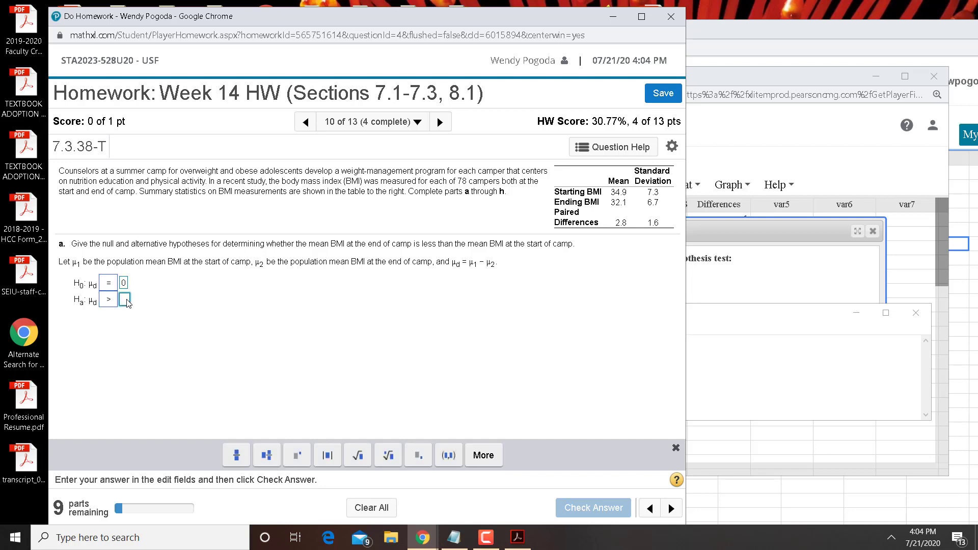
type("0")
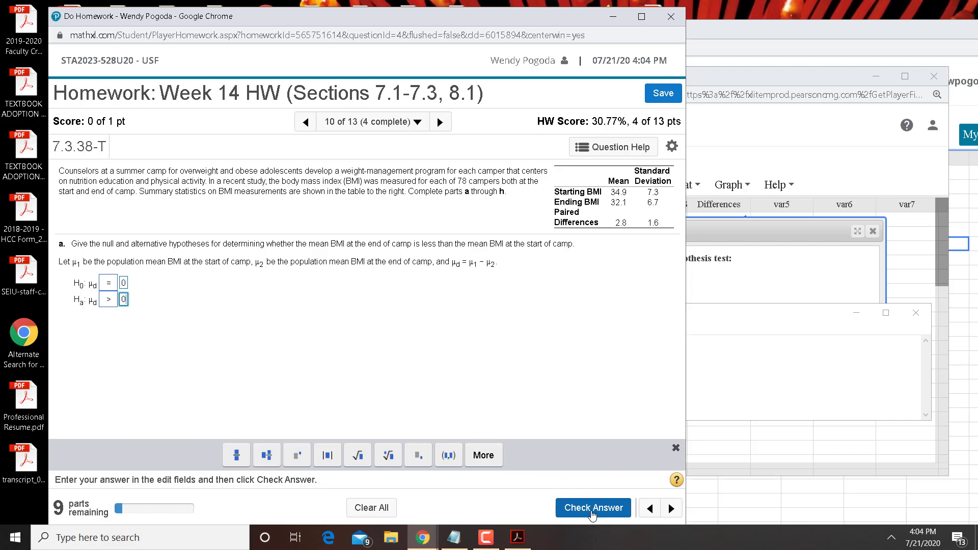
left_click(592, 516)
left_click(369, 348)
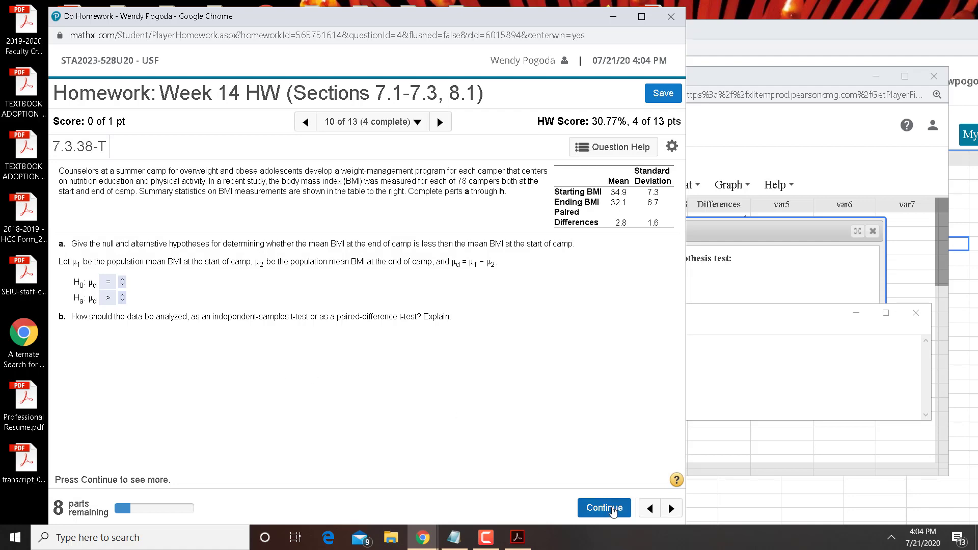
Continue to part b and answer C, a paired-difference t-test because independence is invalid, checking it and dismissing the feedback
left_click(613, 511)
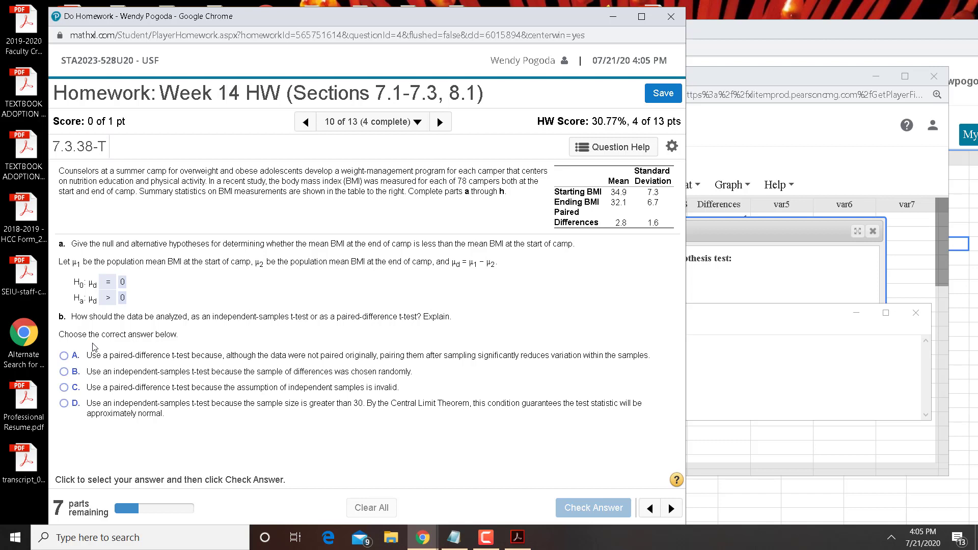
left_click(65, 389)
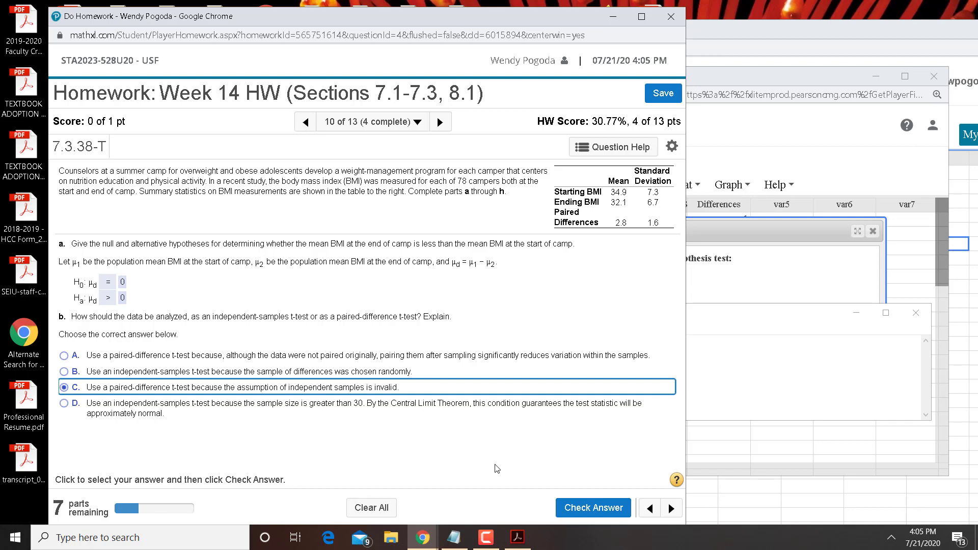
left_click(583, 515)
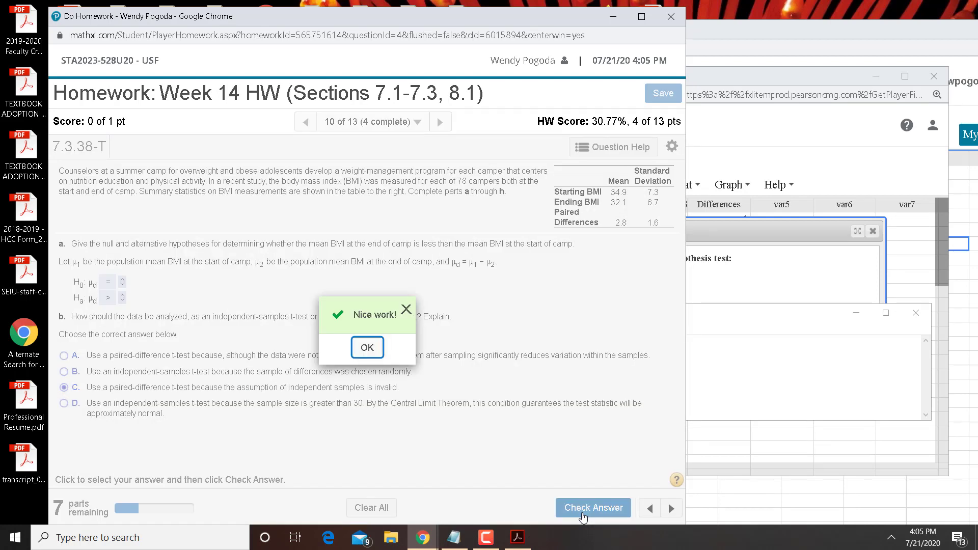
left_click(367, 347)
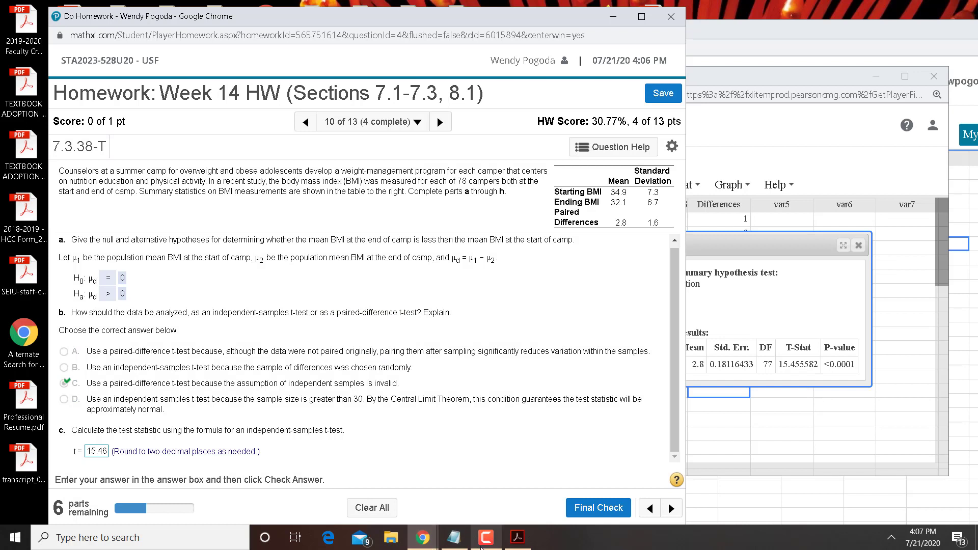
left_click(487, 539)
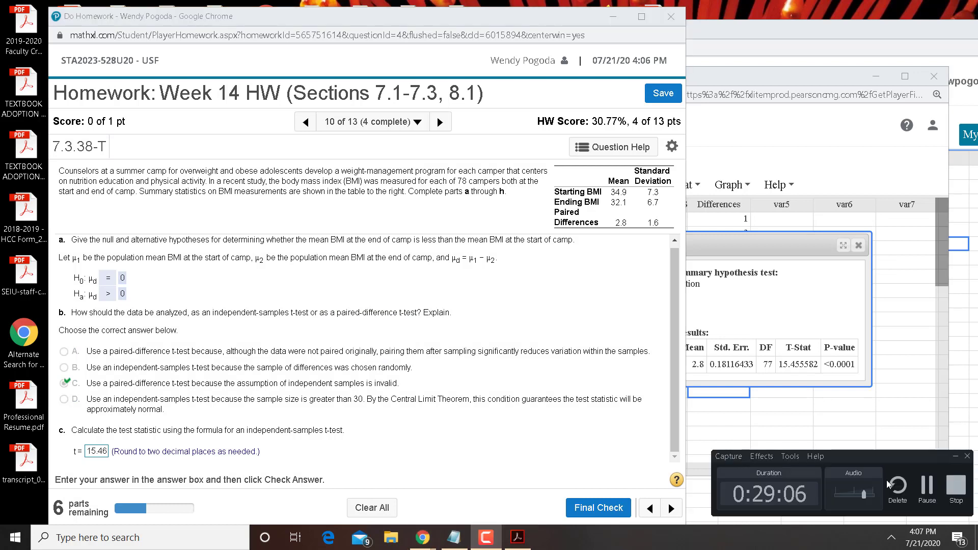
left_click(927, 489)
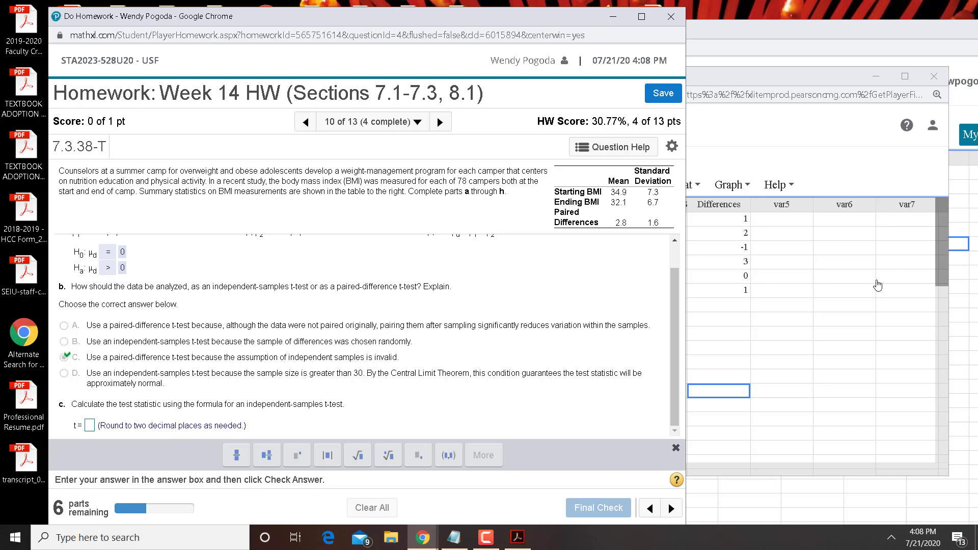
Open a two-sample T test from summary statistics in the StatCrunch window
left_click(801, 281)
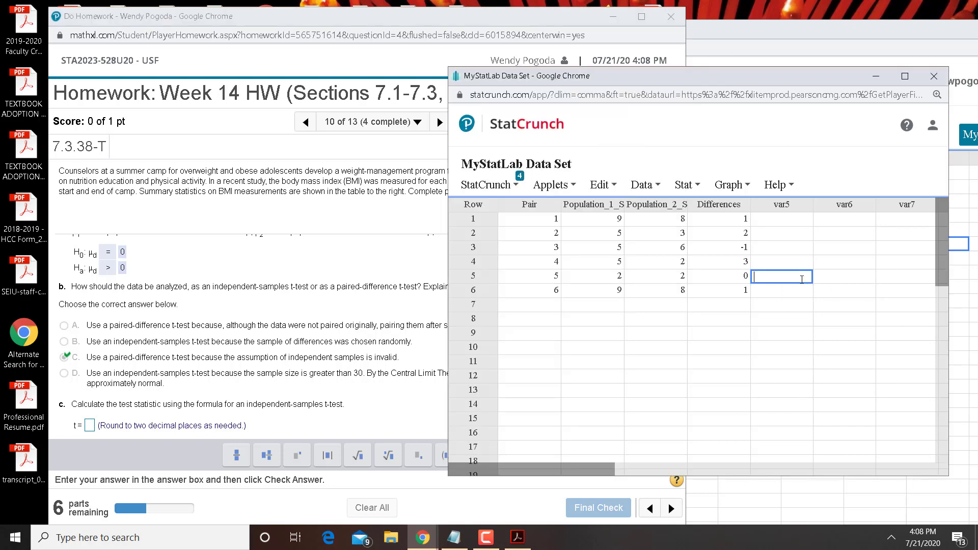
left_click(694, 185)
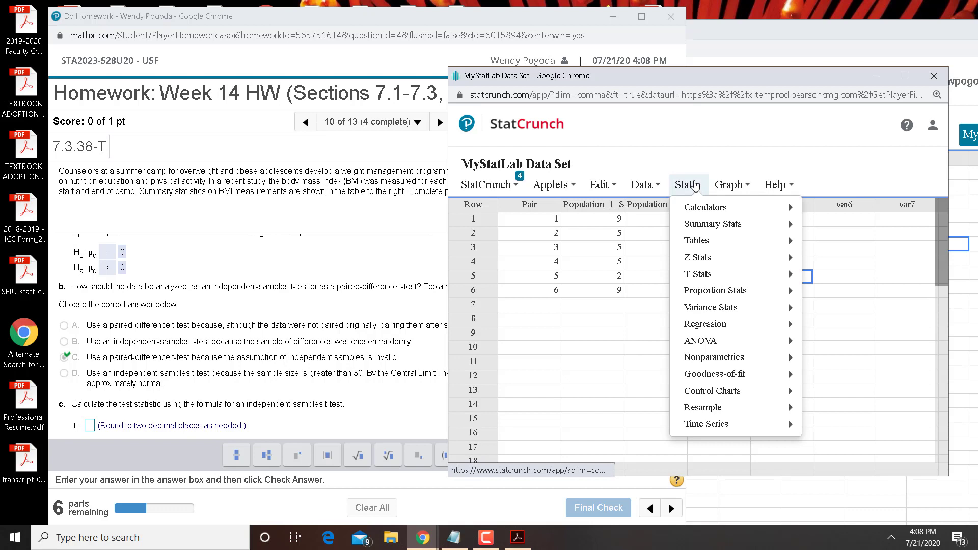
mouse_move(698, 276)
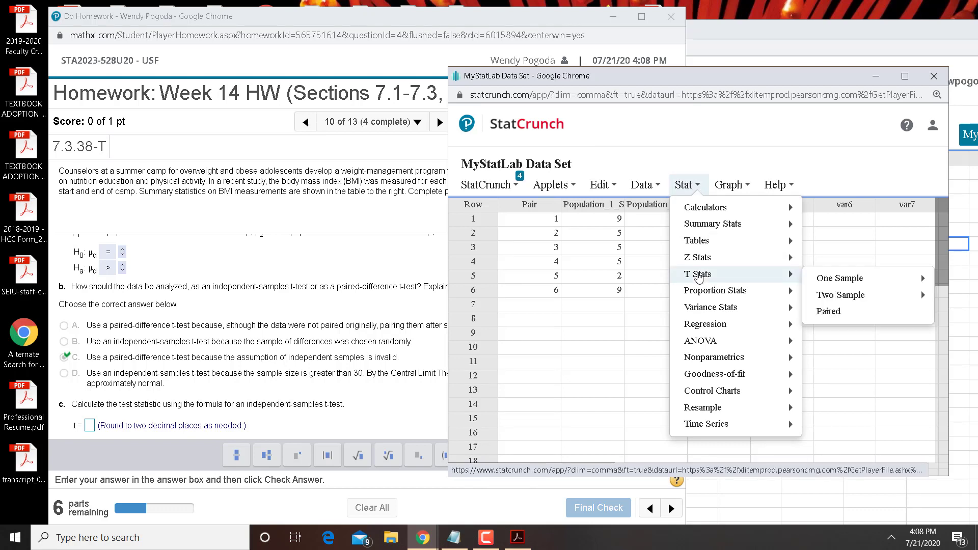
mouse_move(836, 298)
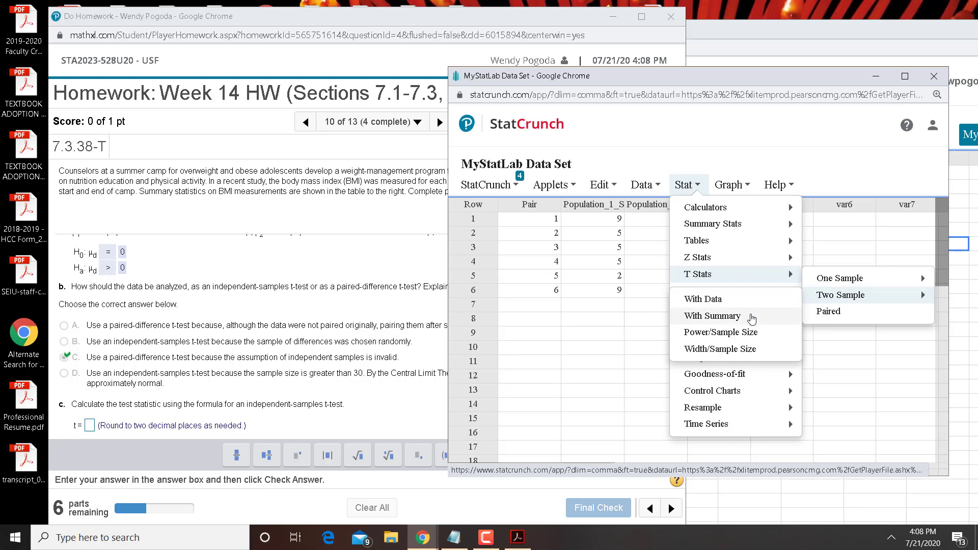
left_click(752, 318)
Narrow the homework window and place it beside the Two Sample T Summary dialog so the BMI table and dialog are both readable
left_click(304, 296)
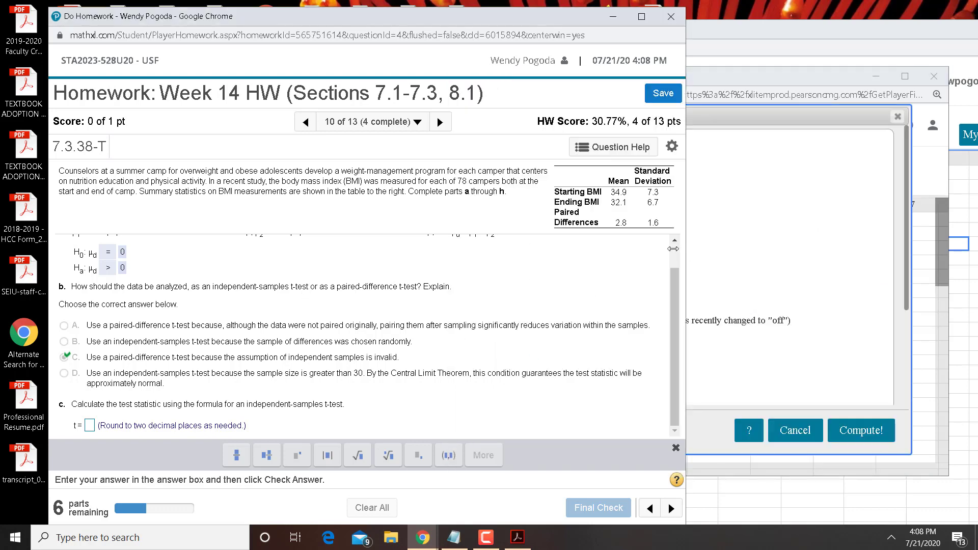
left_click_drag(672, 249, 542, 250)
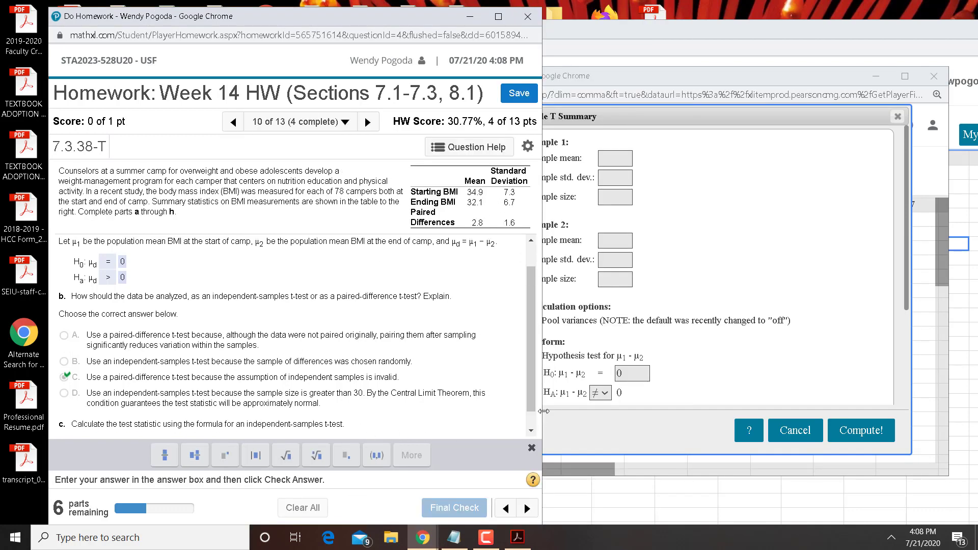
left_click_drag(544, 411, 609, 410)
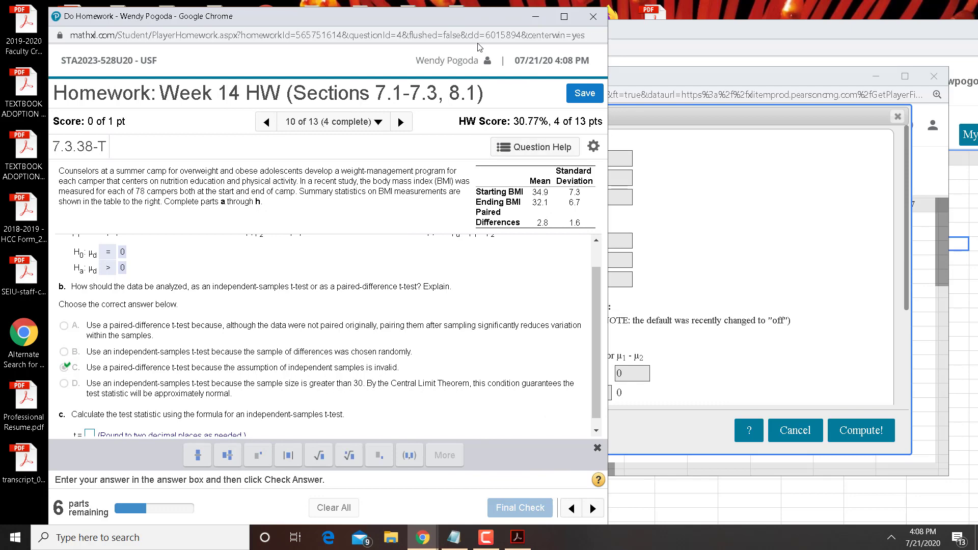
left_click_drag(464, 24, 350, 33)
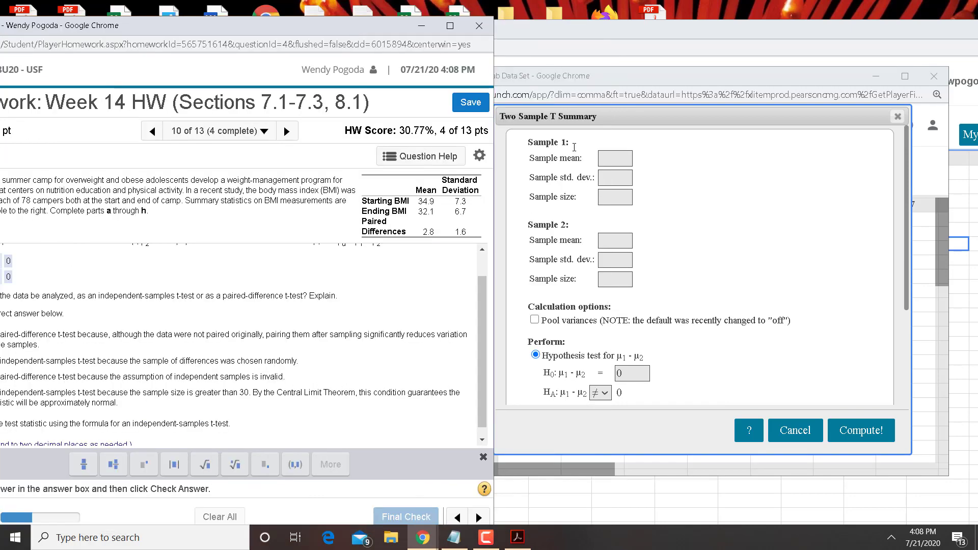
left_click(619, 160)
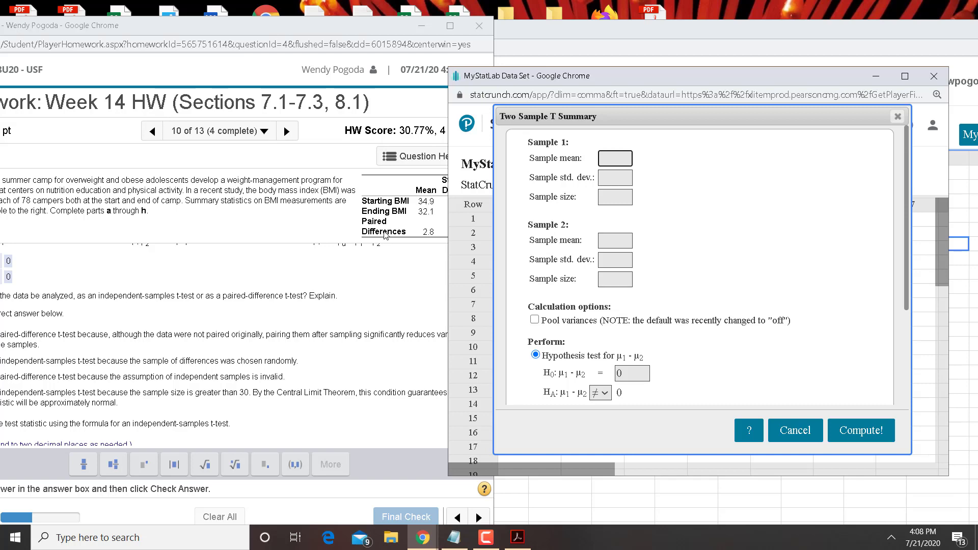
left_click(409, 298)
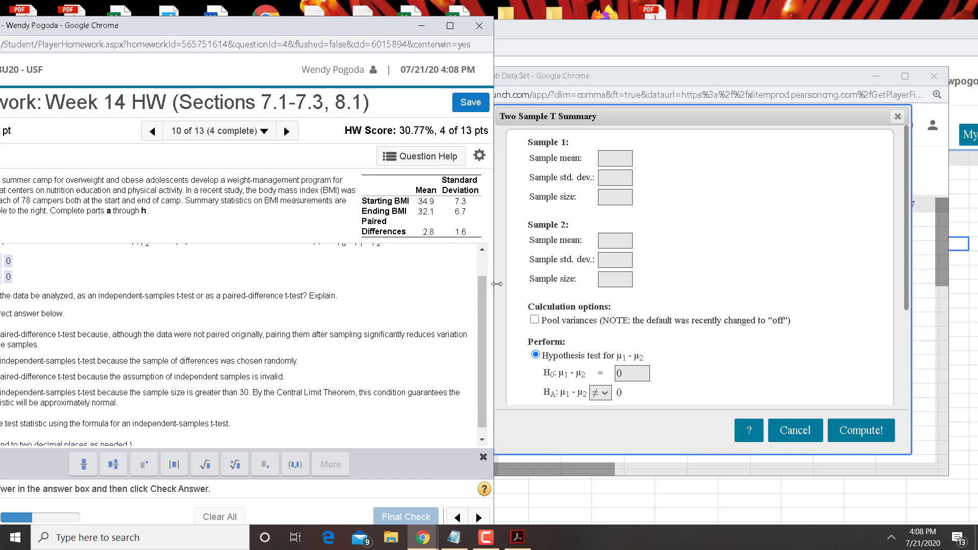
left_click_drag(497, 283, 379, 275)
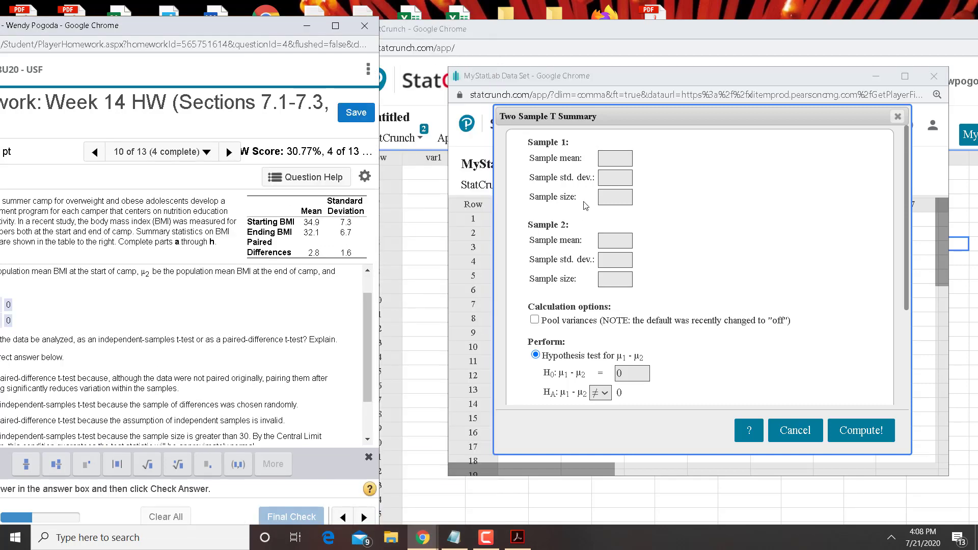
Enter the starting BMI statistics as Sample 1: mean 34.9, standard deviation 7.3 and size 78
left_click(614, 161)
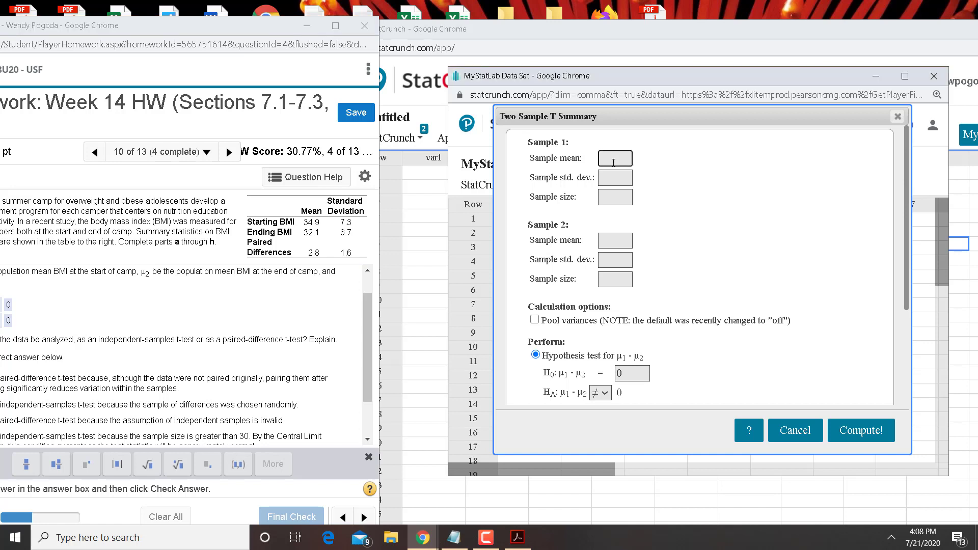
type("34.9")
key("Tab")
type("7.3")
key("Tab")
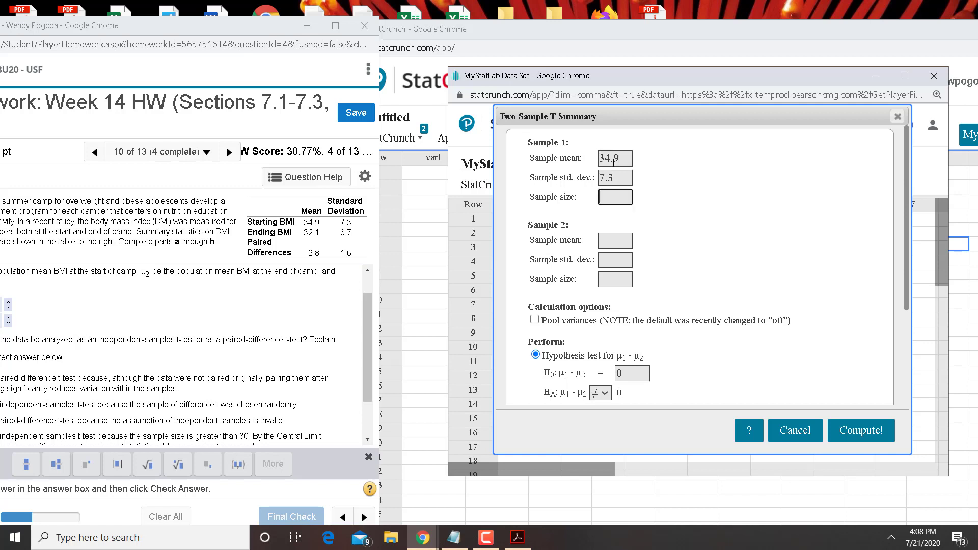
type("78")
key("Tab")
Enter the ending BMI statistics as Sample 2: mean 32.1, standard deviation 6.7 and size 78
type("32.1")
key("Tab")
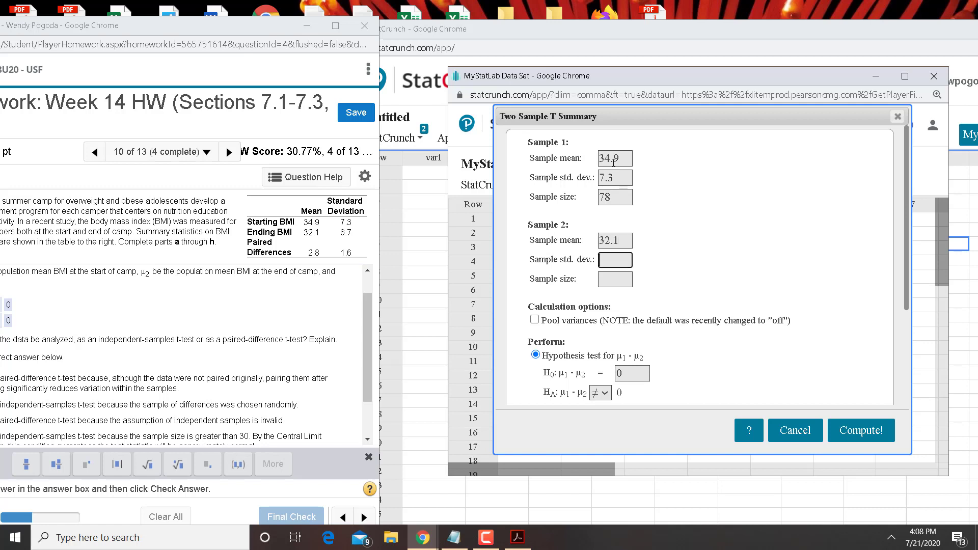
type("6.7")
key("Tab")
type("78")
Enable pooled variances, set the alternative hypothesis to μ1 - μ2 > 0 and compute the two-sample test
left_click(534, 319)
left_click(600, 393)
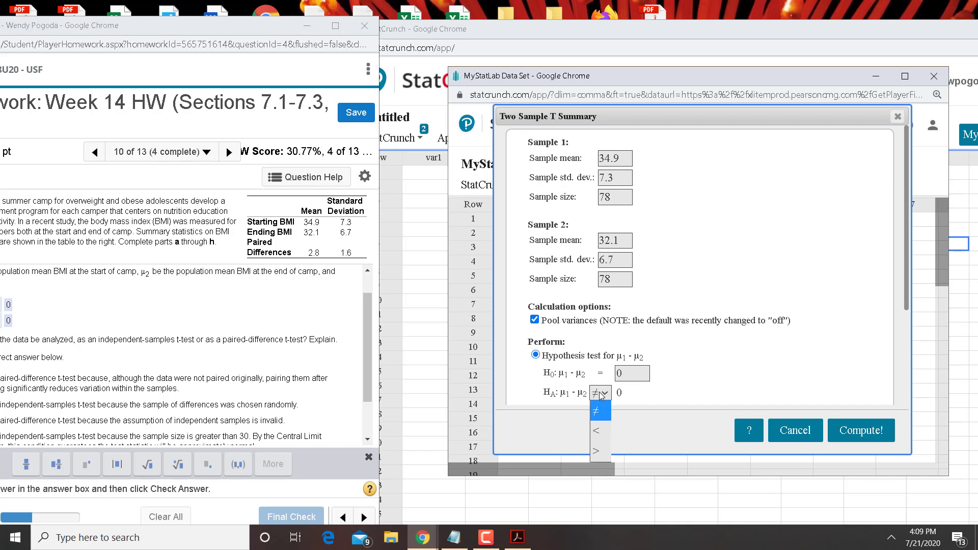
left_click(599, 452)
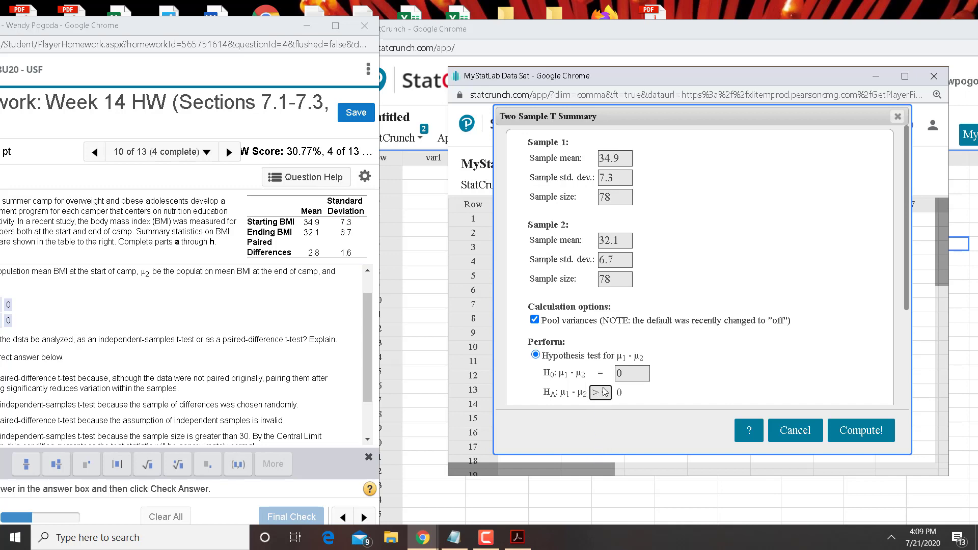
left_click(871, 434)
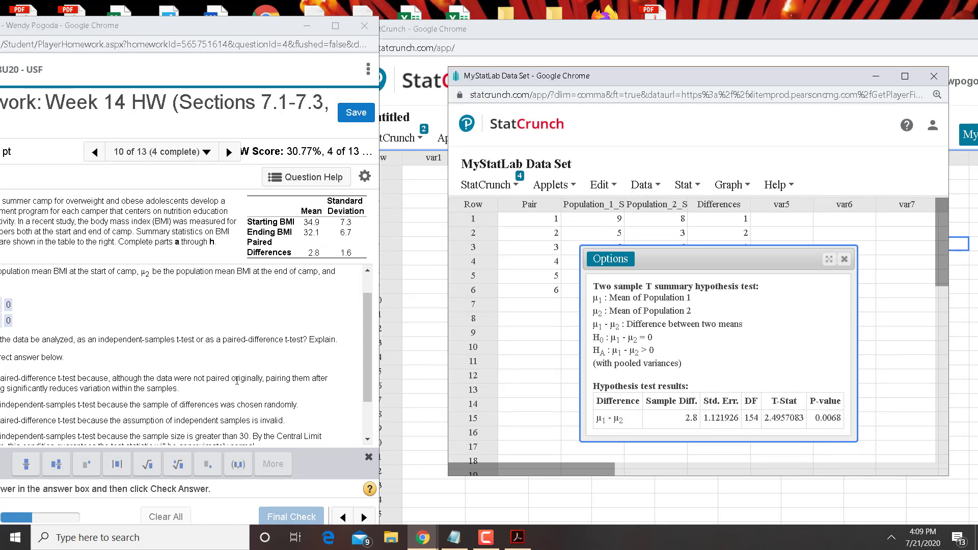
Maximize the homework window, answer part c with t = 2.50, check it and dismiss the feedback
left_click_drag(236, 379, 336, 5)
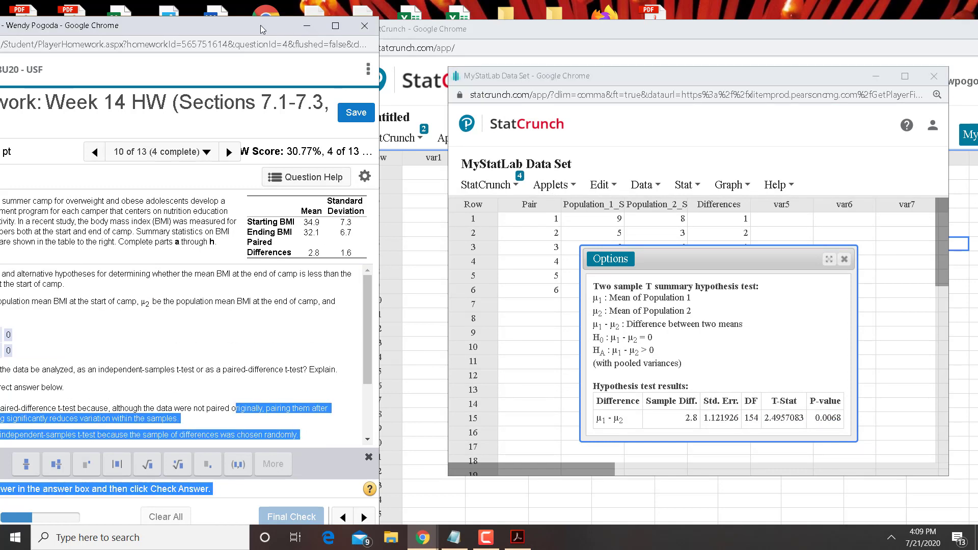
left_click_drag(261, 25, 444, 19)
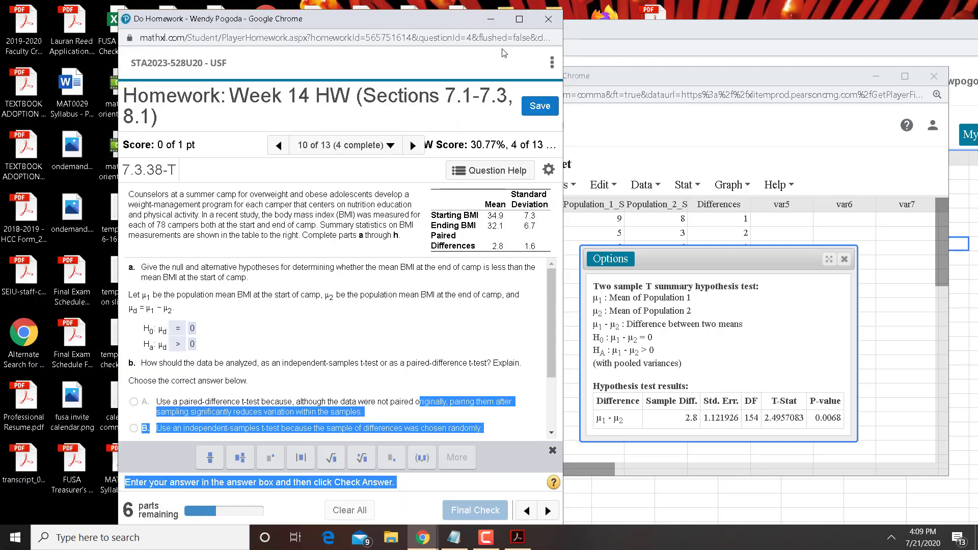
left_click(519, 19)
left_click(249, 384)
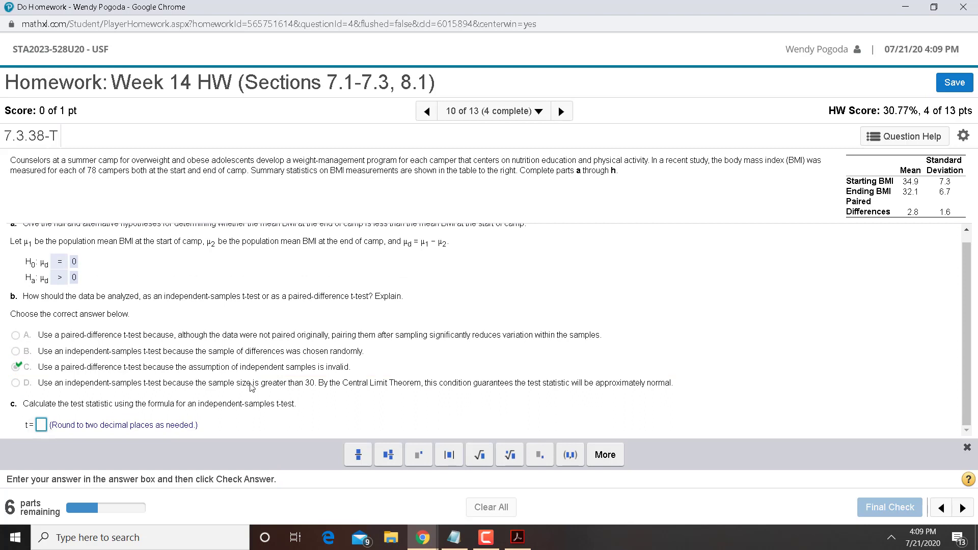
type("2.")
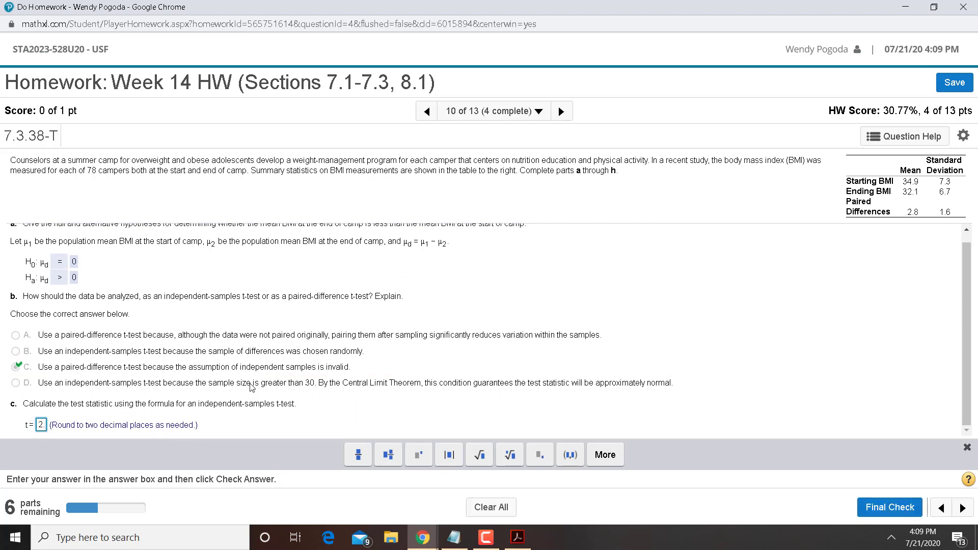
type("49")
key("BackSpace")
key("BackSpace")
type("50")
key("Return")
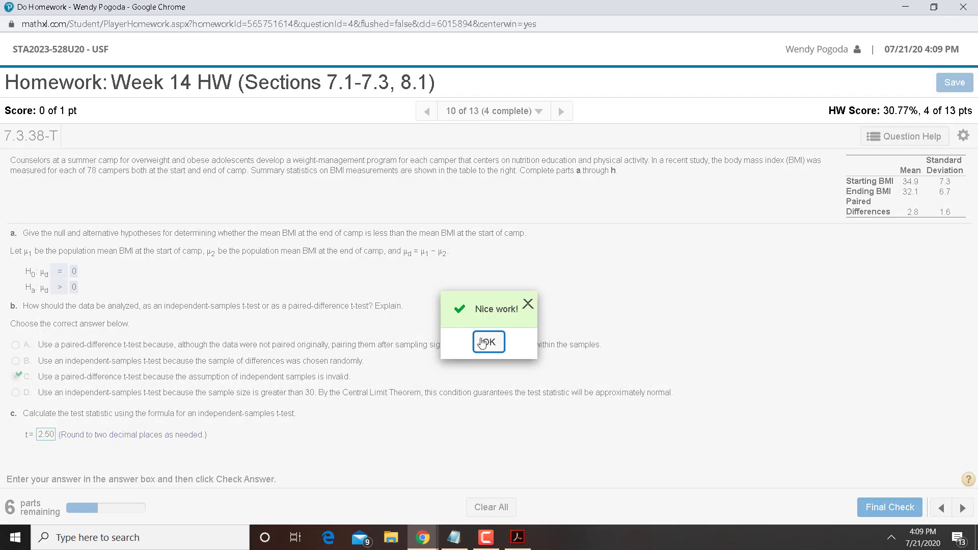
left_click(482, 343)
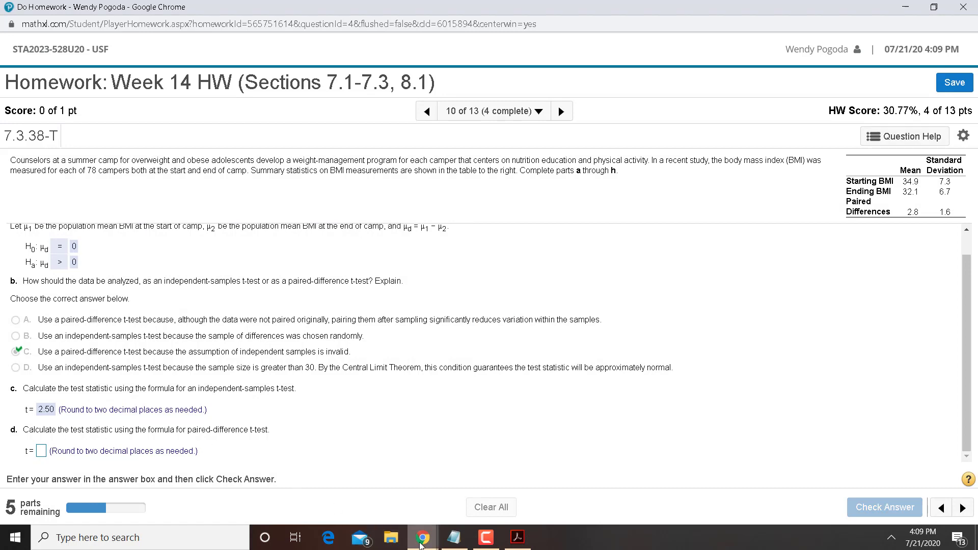
Return to the StatCrunch window, close the two-sample results and open a one-sample T test from summary statistics
mouse_move(421, 545)
left_click(614, 484)
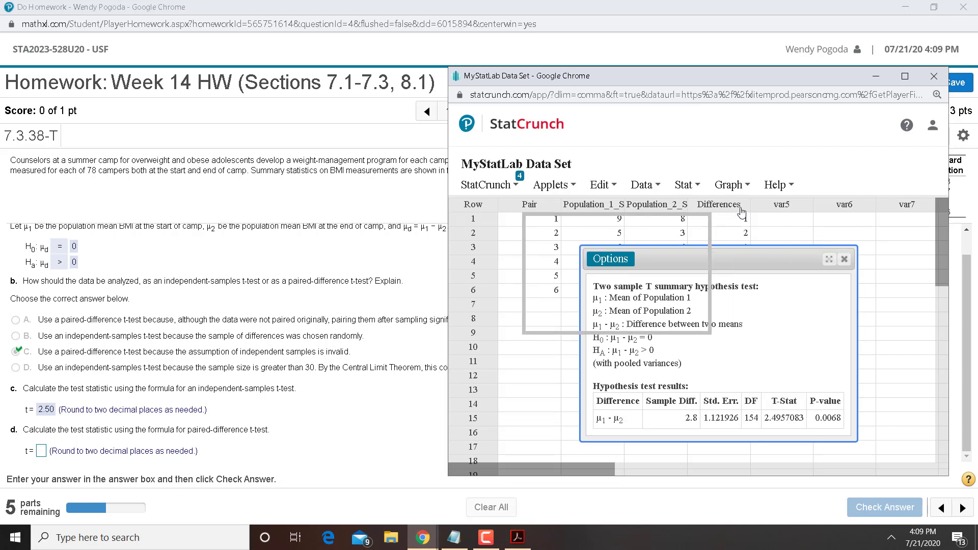
left_click(844, 259)
left_click(687, 185)
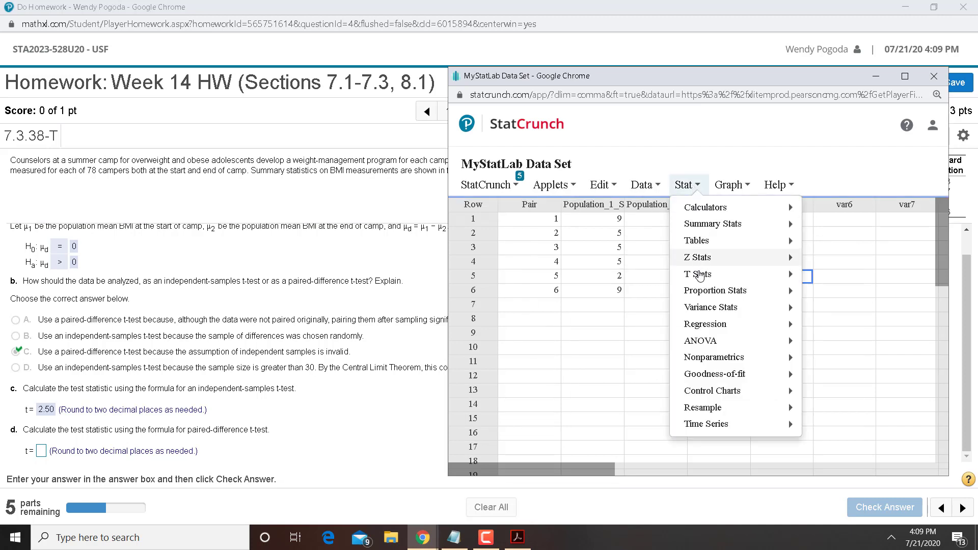
mouse_move(749, 274)
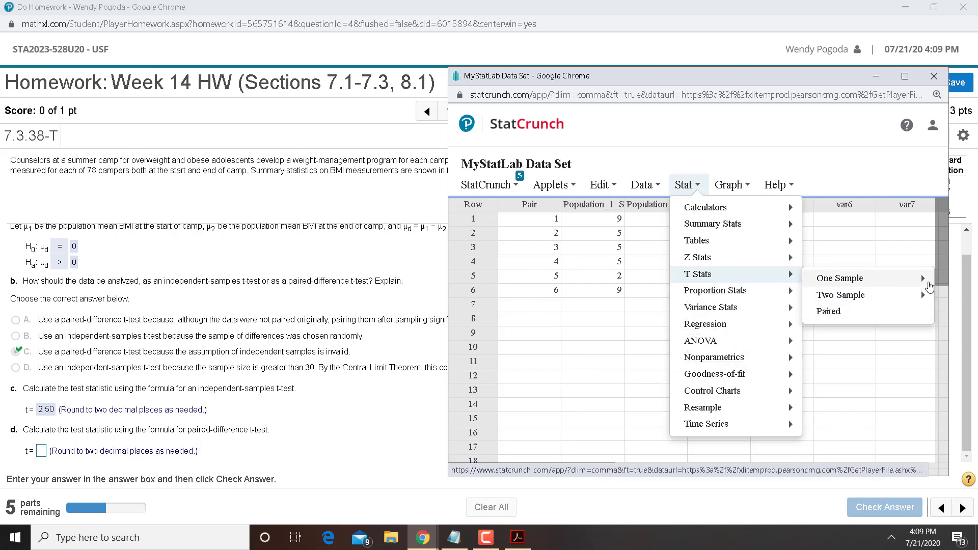
mouse_move(929, 286)
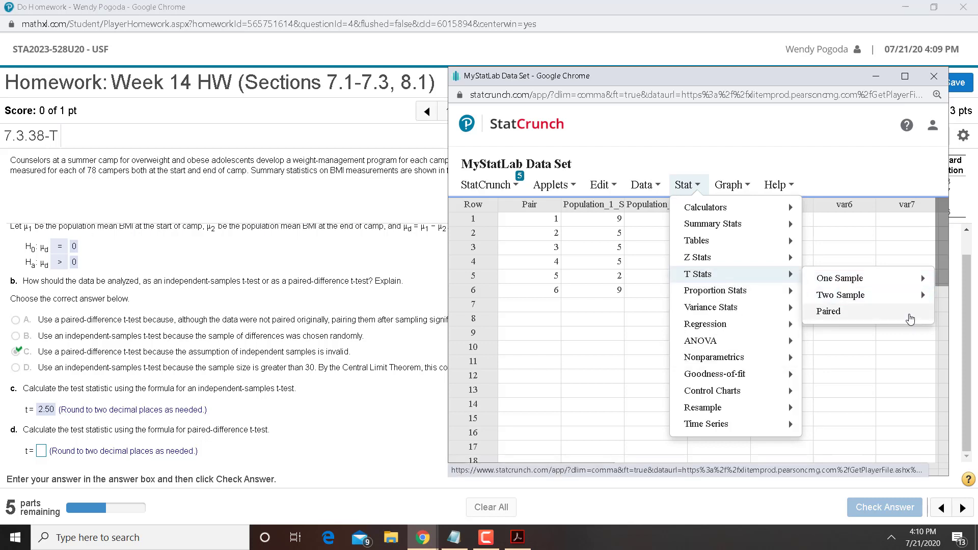
mouse_move(825, 278)
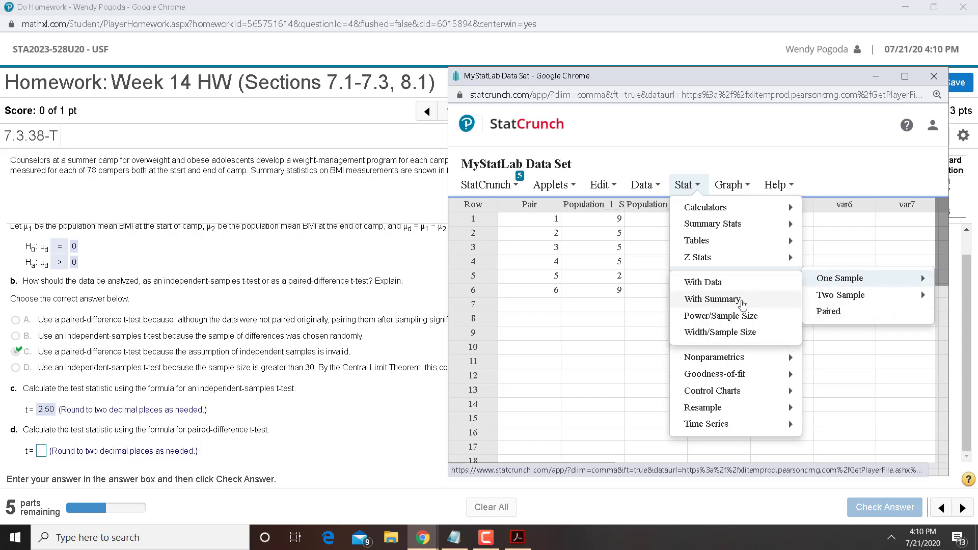
left_click(740, 301)
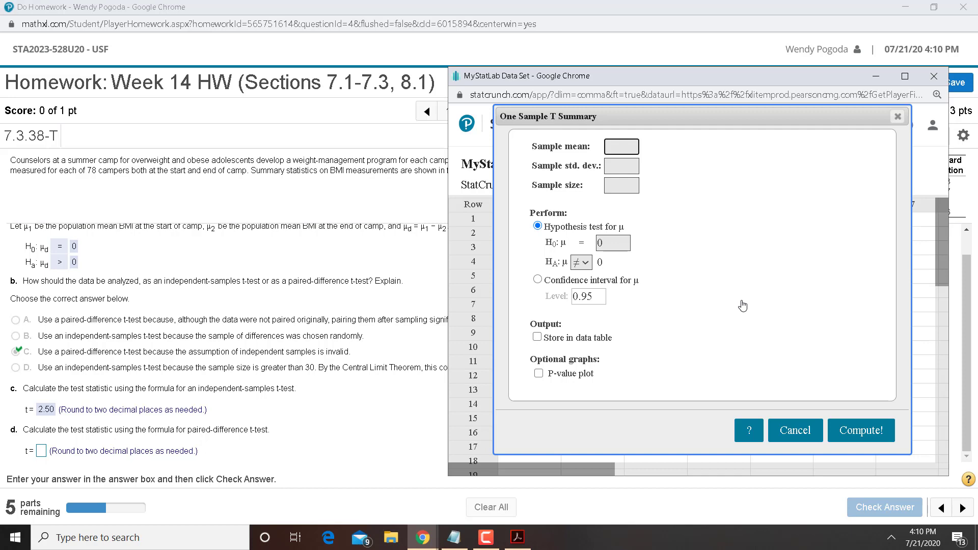
Restore the homework window to its smaller size and move it beside the One Sample T Summary dialog
left_click(313, 302)
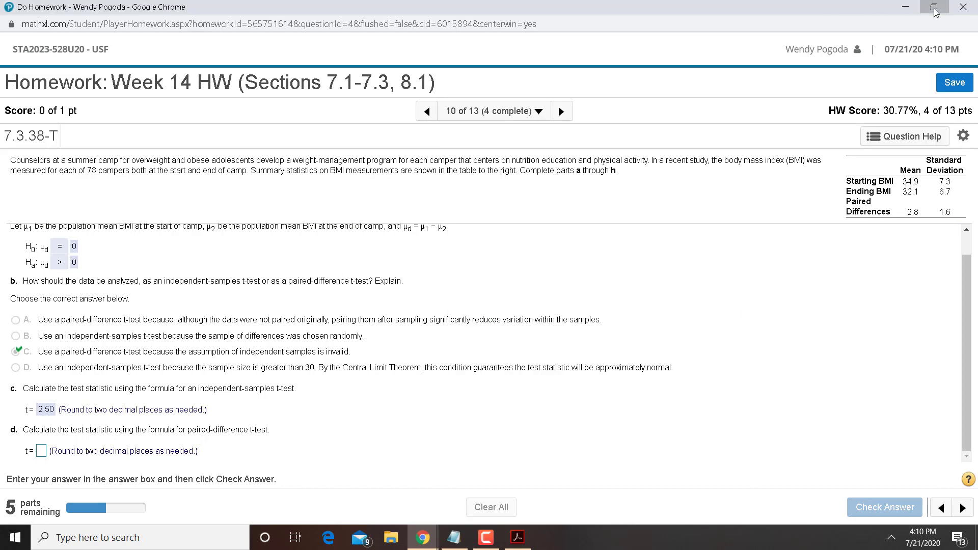
left_click(934, 7)
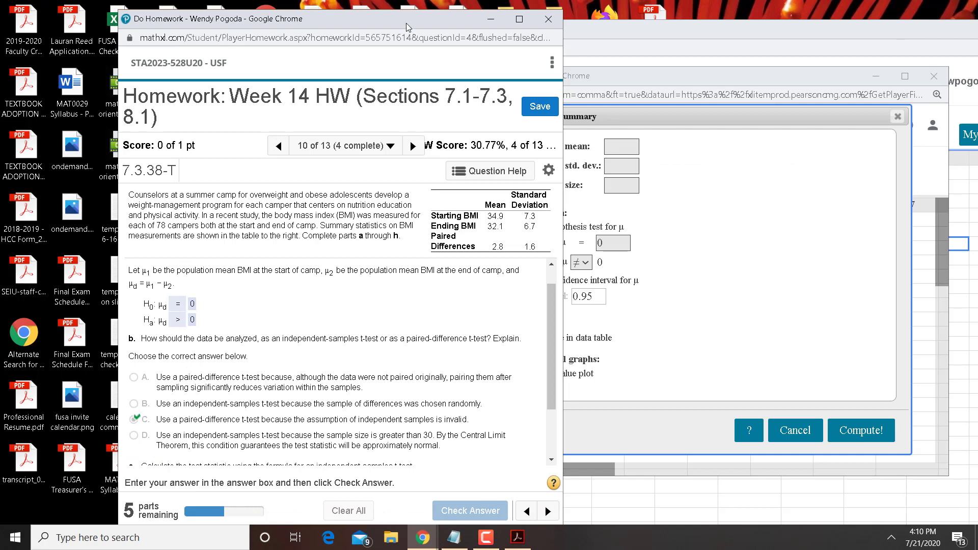
left_click_drag(405, 23, 289, 29)
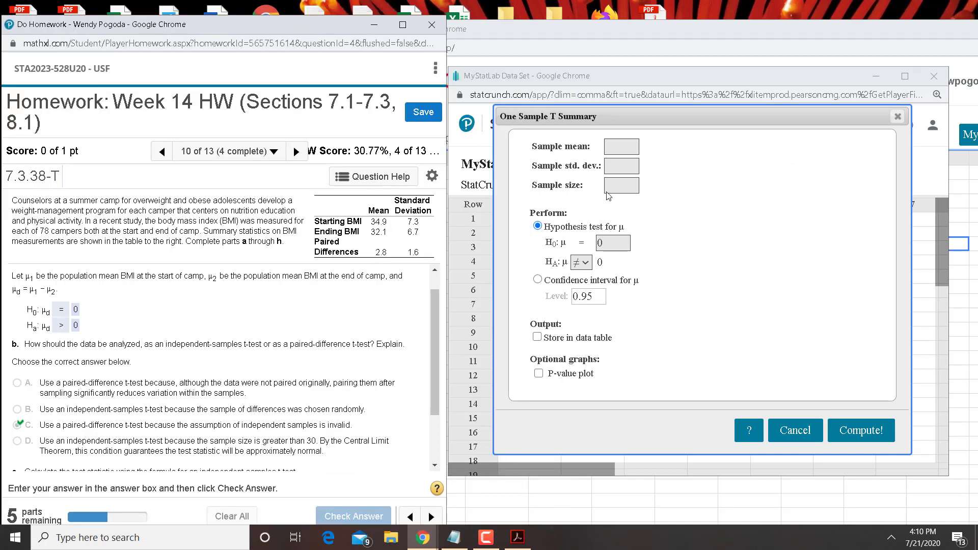
Enter the paired-difference statistics in the one-sample test: mean 2.8, standard deviation 1.6 and sample size 78
left_click(625, 148)
type("2.8")
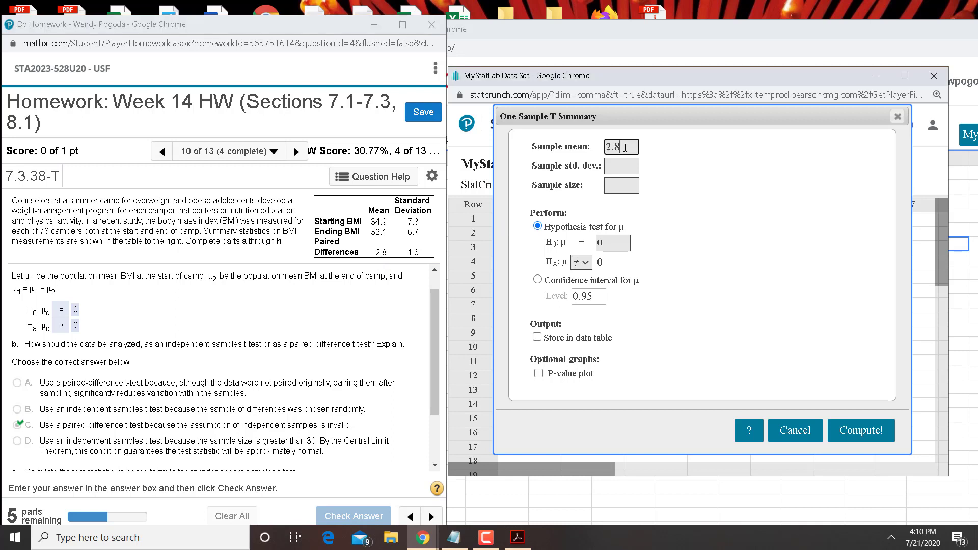
key("Tab")
type("1.6")
key("Tab")
type("78")
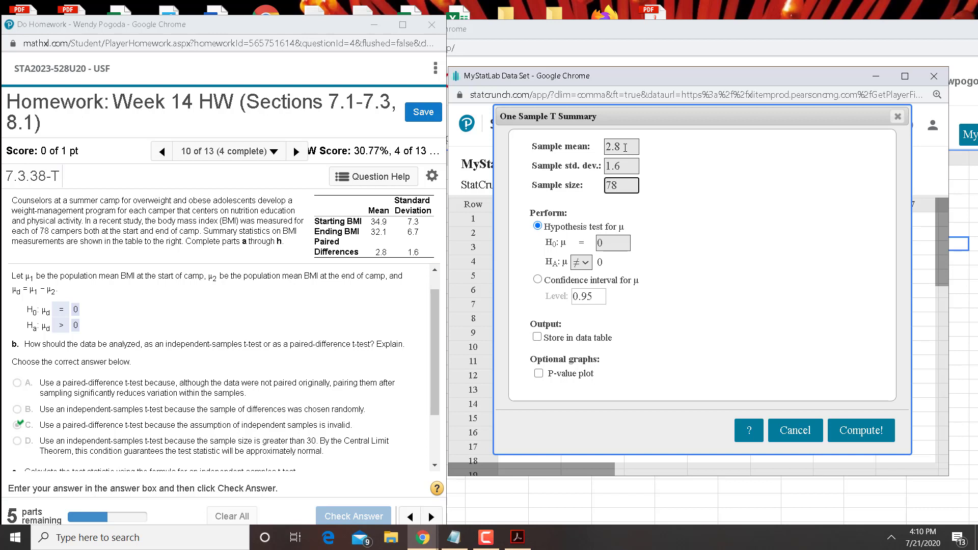
Set the one-sample alternative hypothesis to μ > 0 and compute the test
key("Tab")
key("Tab")
key("Tab")
key("space")
key("Down")
key("Down")
key("Return")
key("Return")
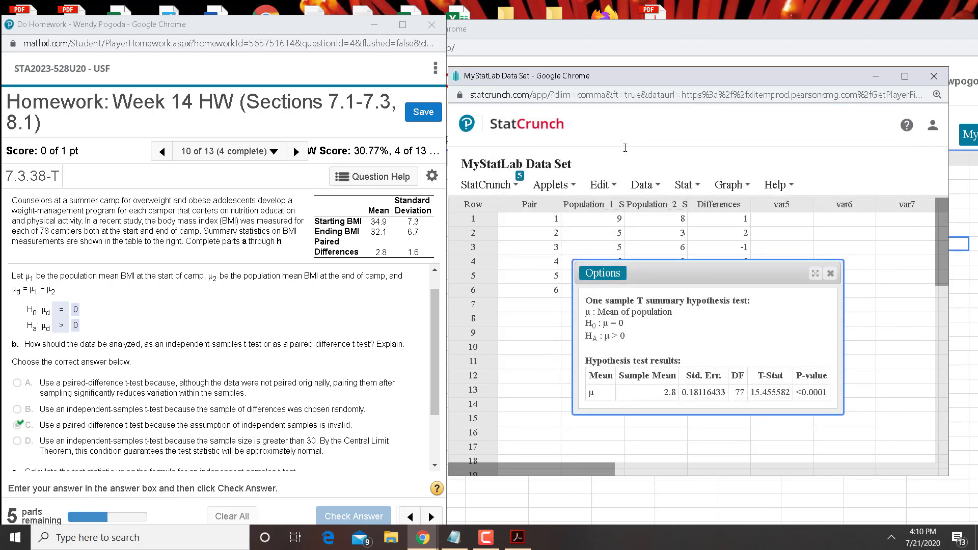
Maximize the homework window, answer part d with t = 15.46 and check the answer
left_click(403, 25)
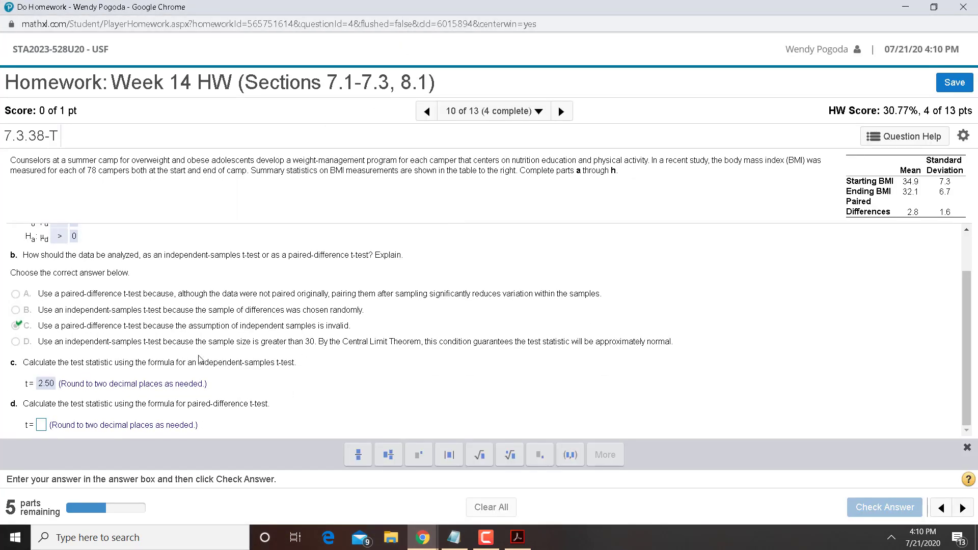
left_click(40, 426)
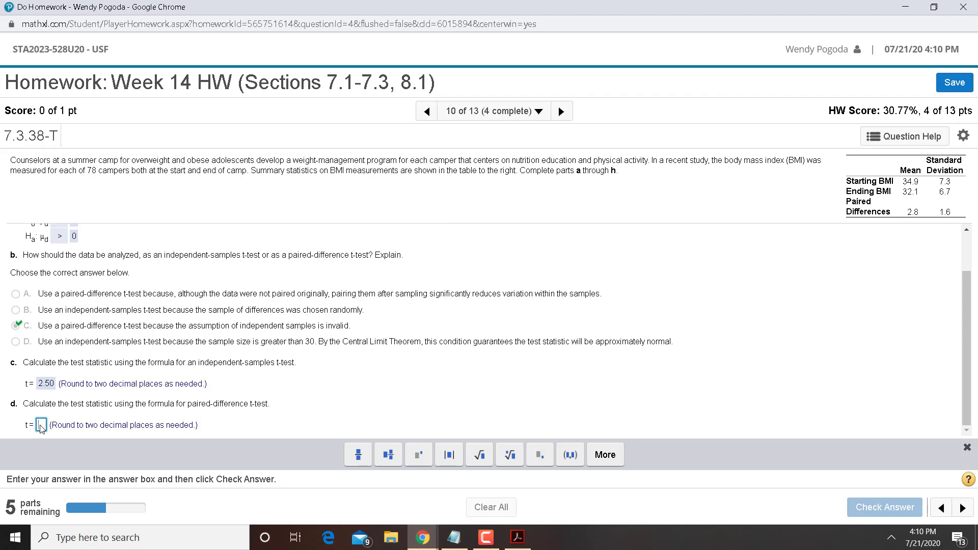
type("15.46")
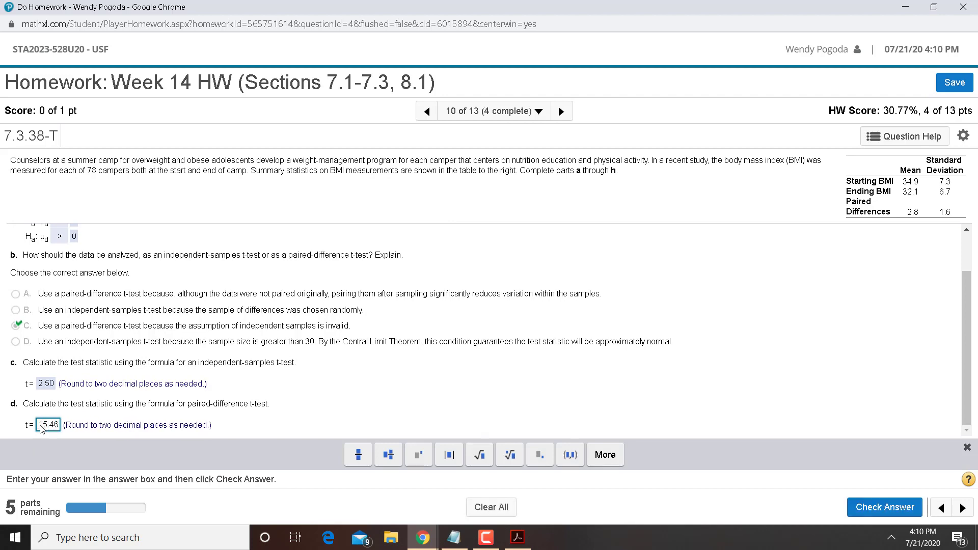
key("Return")
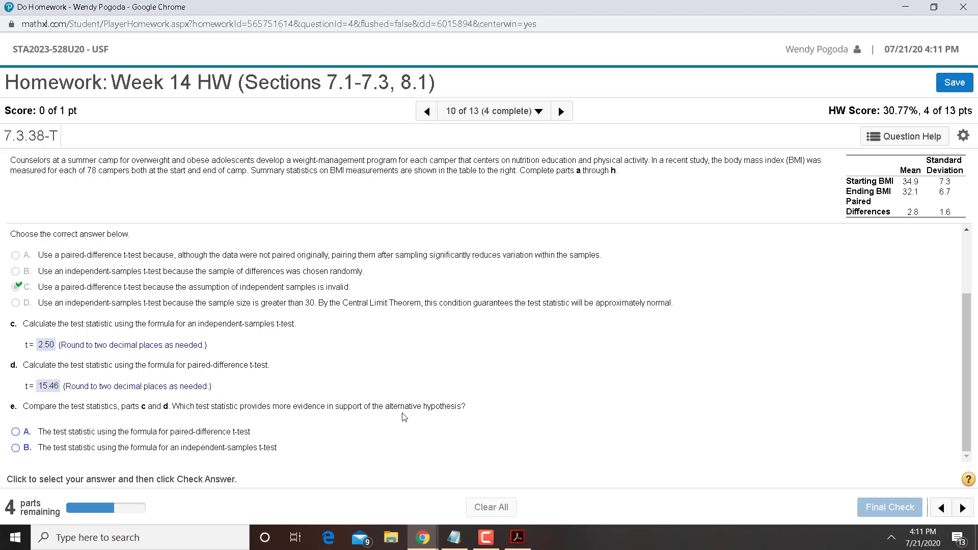
Answer part e with the test statistic using the formula for paired-difference t-test and check the answer
left_click(16, 433)
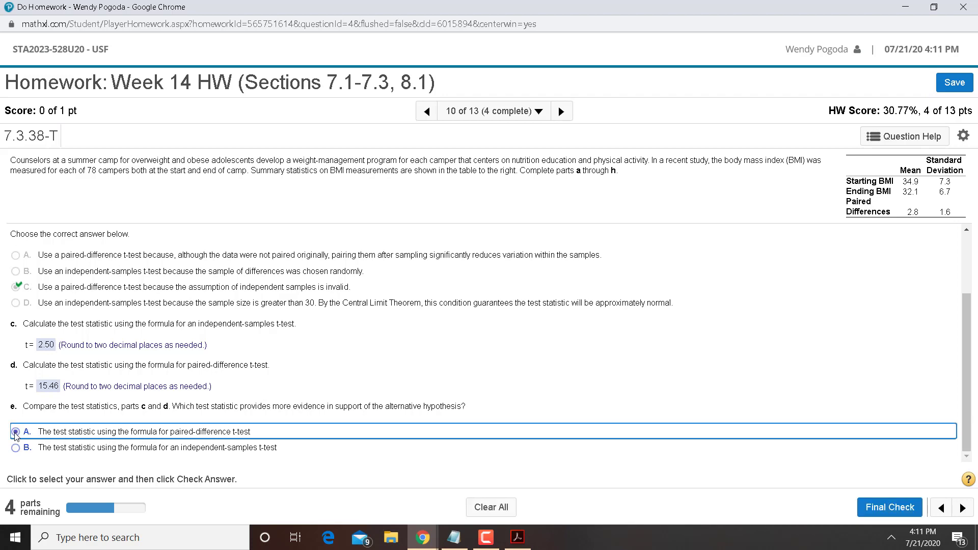
left_click(882, 512)
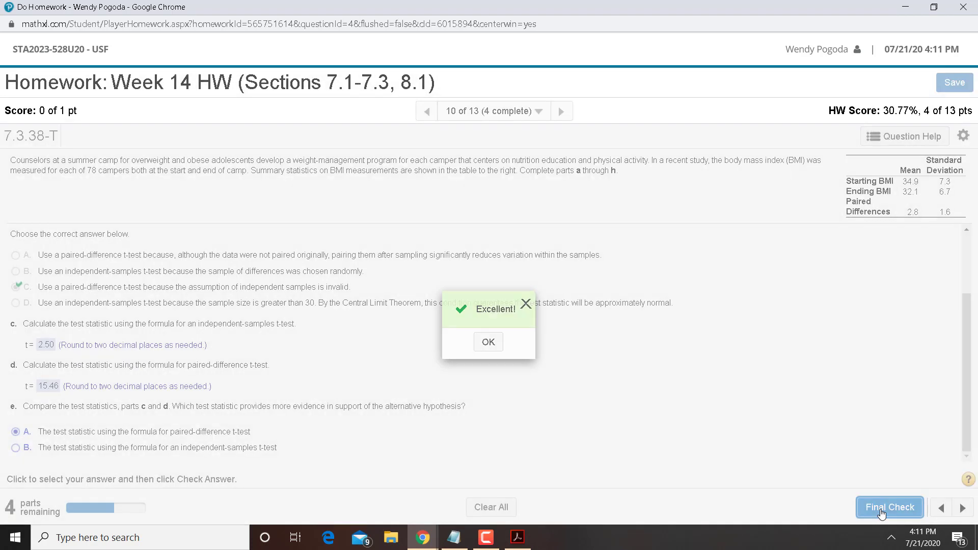
left_click(482, 346)
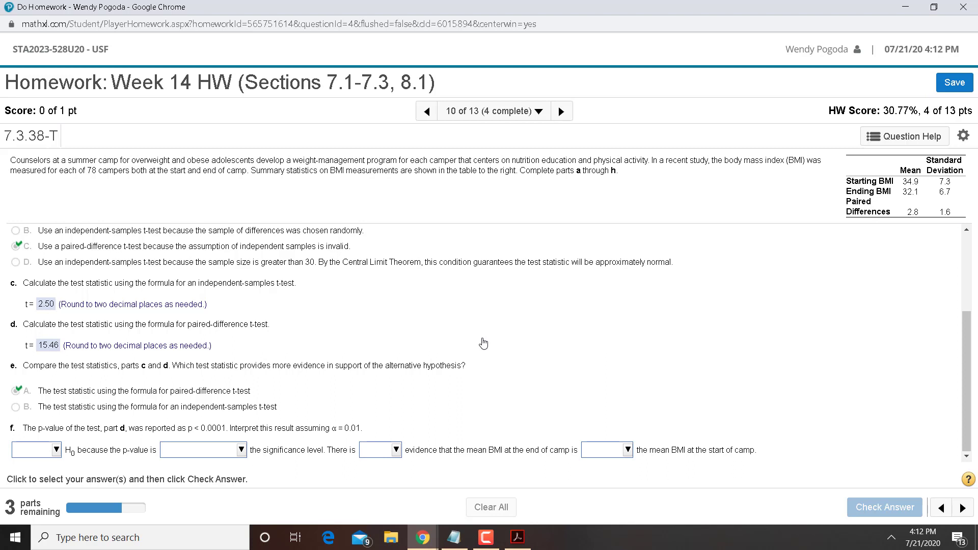
Consult the p-value in the StatCrunch results and begin part f with "Reject" H0 because the p-value is "less than" the significance level
scroll(484, 344, "down", 1)
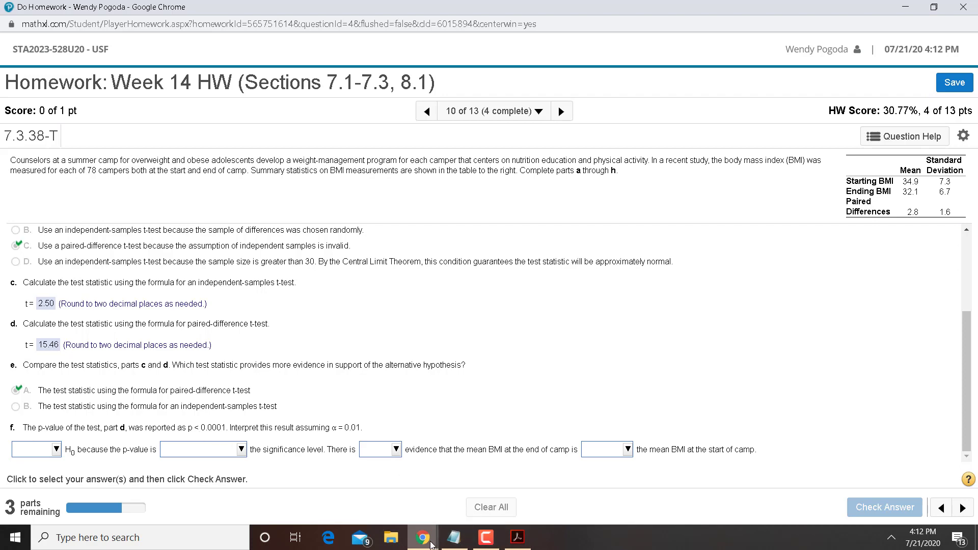
mouse_move(423, 535)
left_click(613, 490)
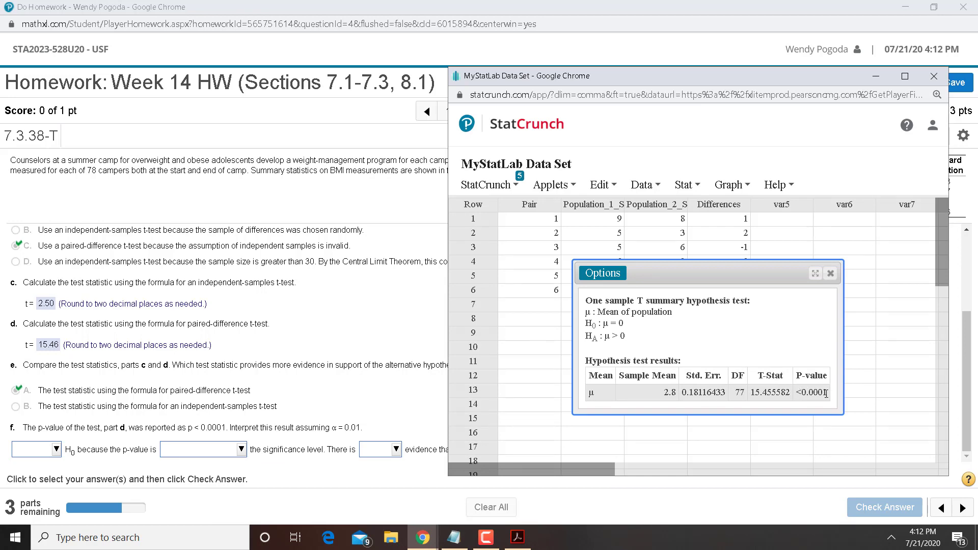
left_click(418, 391)
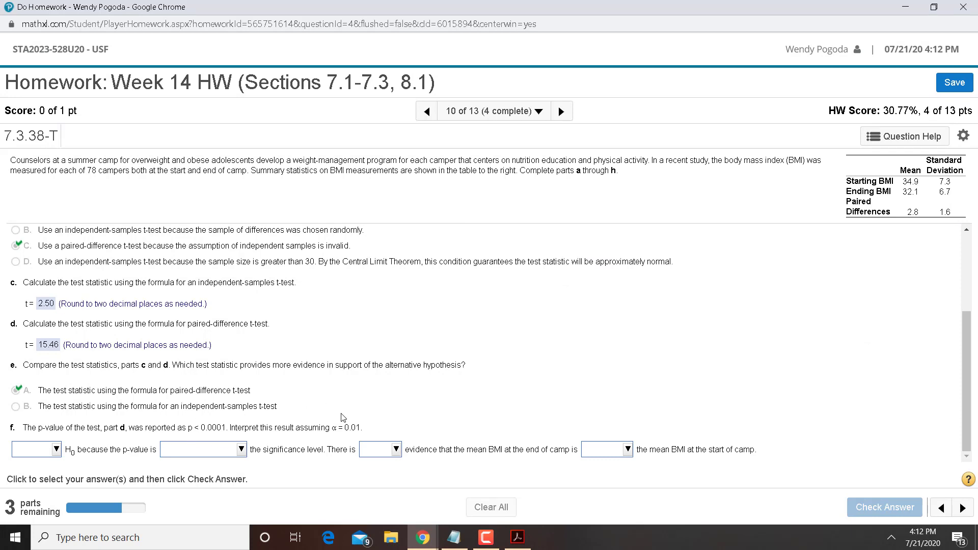
left_click(32, 454)
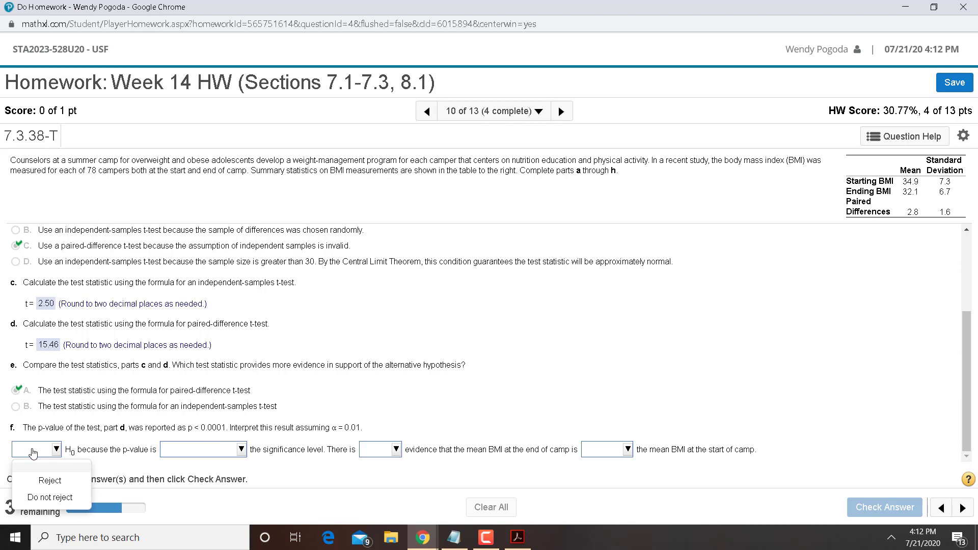
left_click(40, 481)
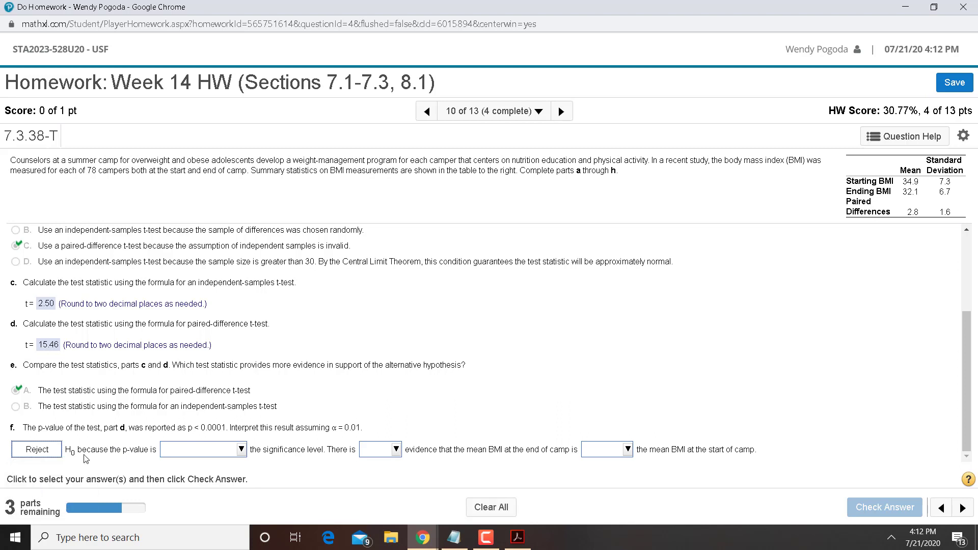
left_click(204, 454)
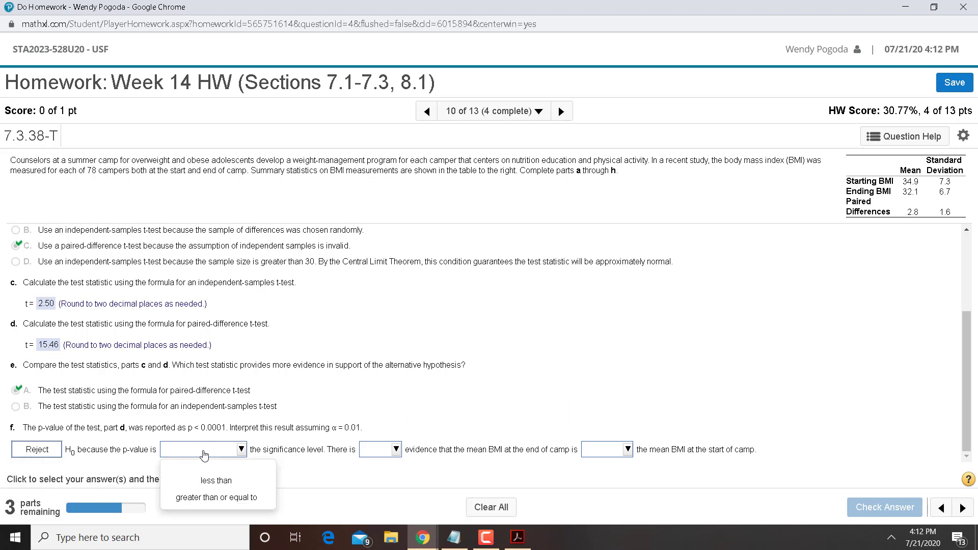
left_click(216, 483)
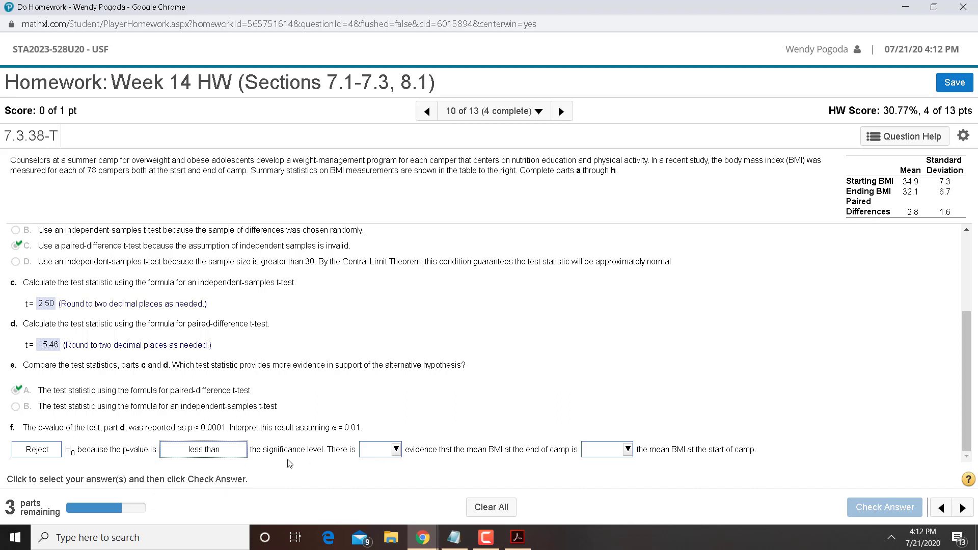
Complete part f with "sufficient" evidence that the ending mean BMI is "less than" the starting mean BMI, and check the answer
left_click(380, 450)
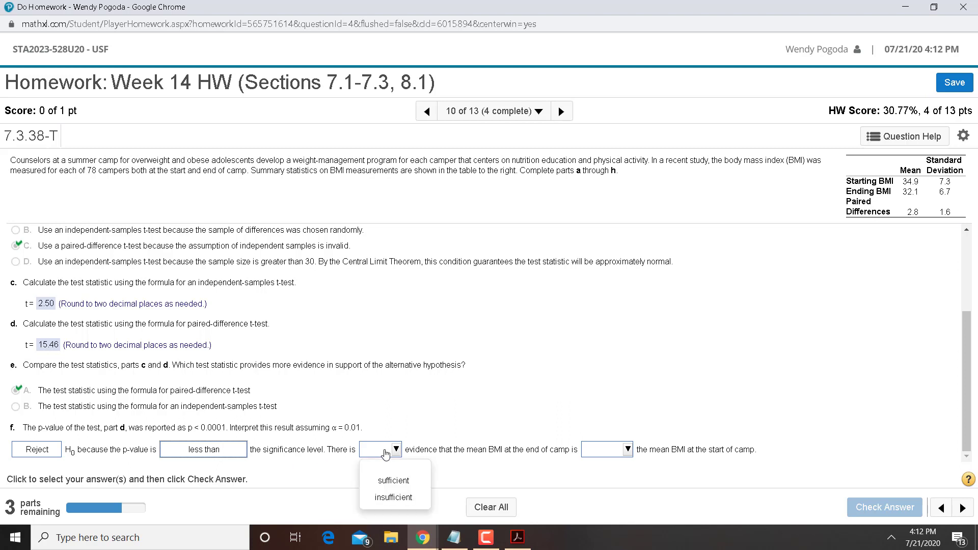
left_click(385, 481)
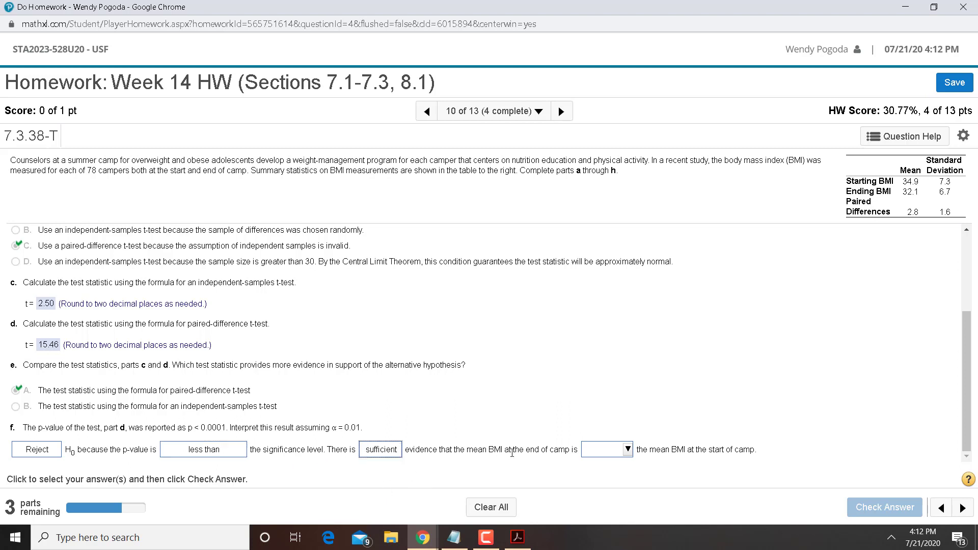
left_click(627, 450)
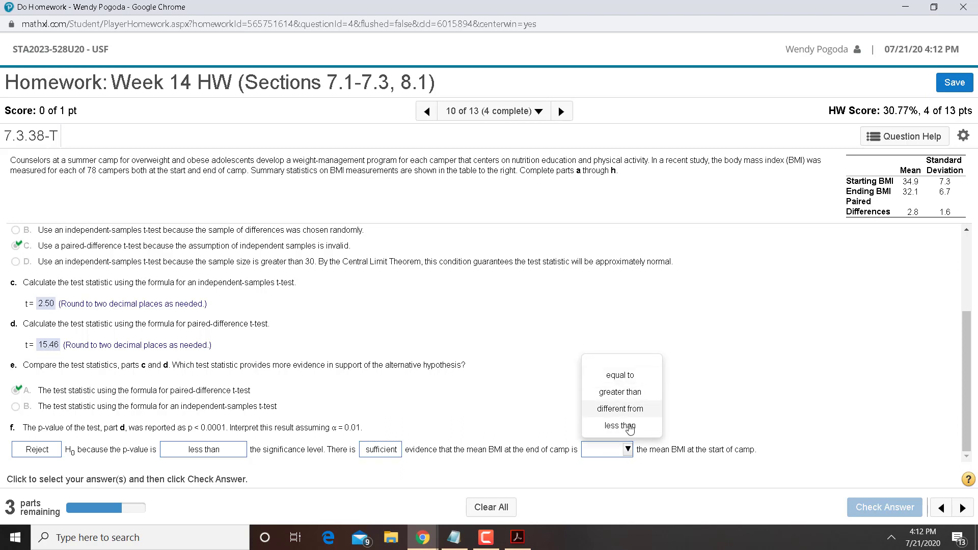
left_click(629, 426)
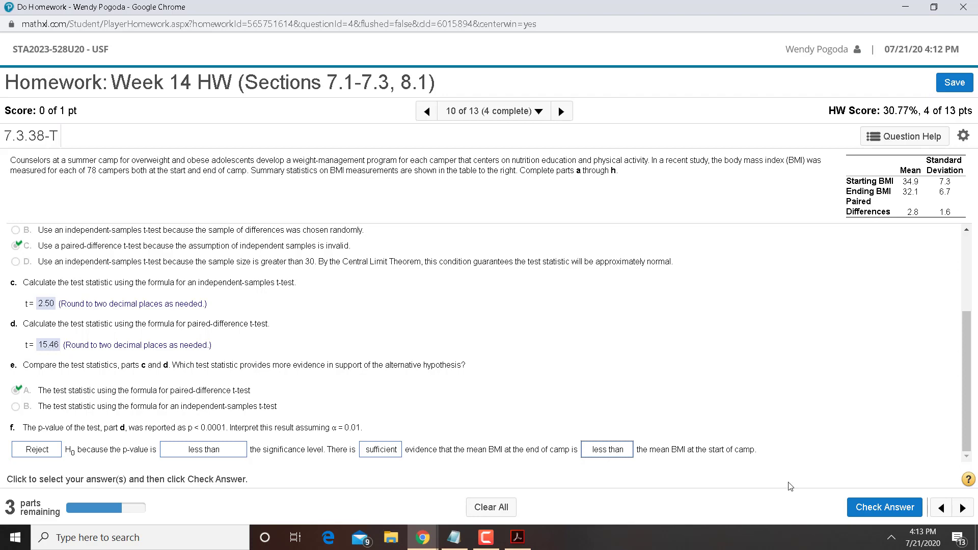
left_click(899, 514)
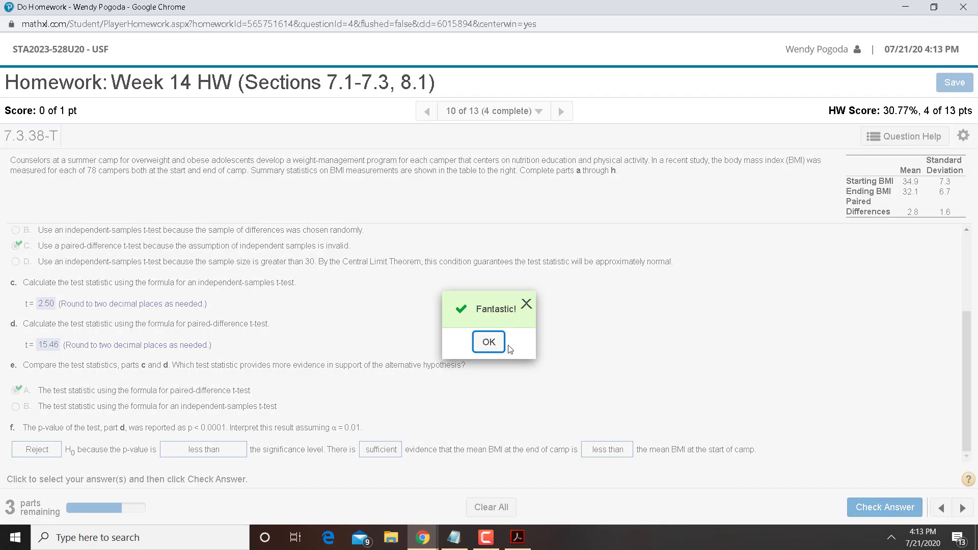
left_click(489, 342)
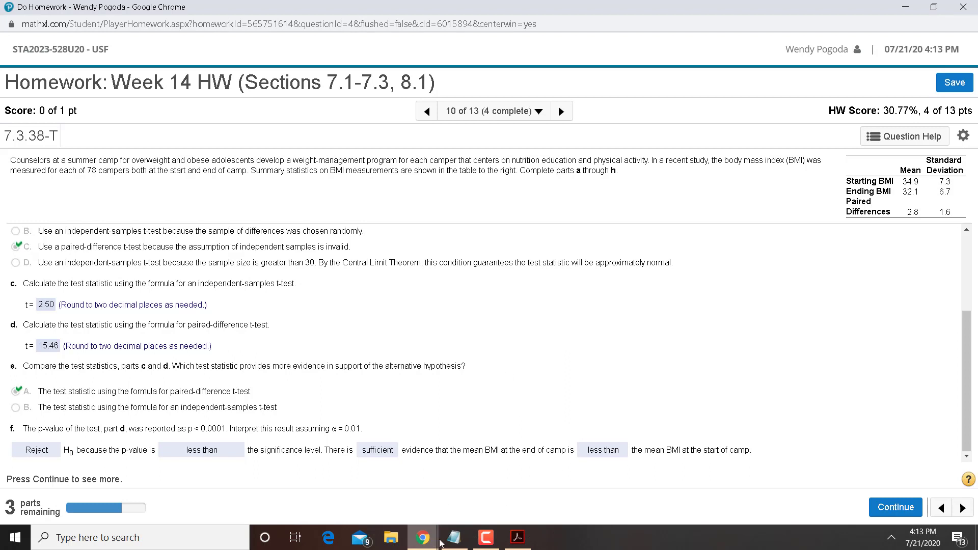
Review the question list in the Notepad file and the Homework Overview, and return to question 10
left_click(462, 518)
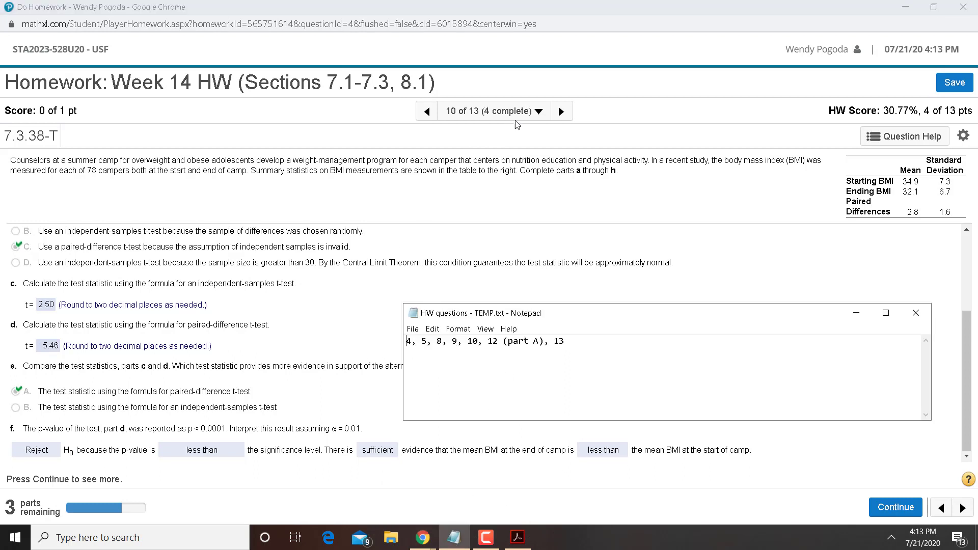
left_click(527, 112)
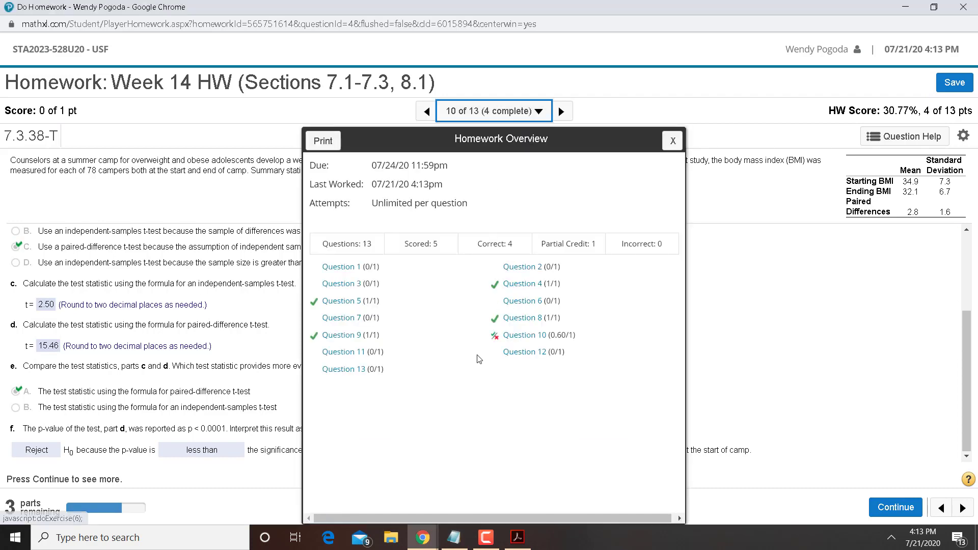
left_click(744, 368)
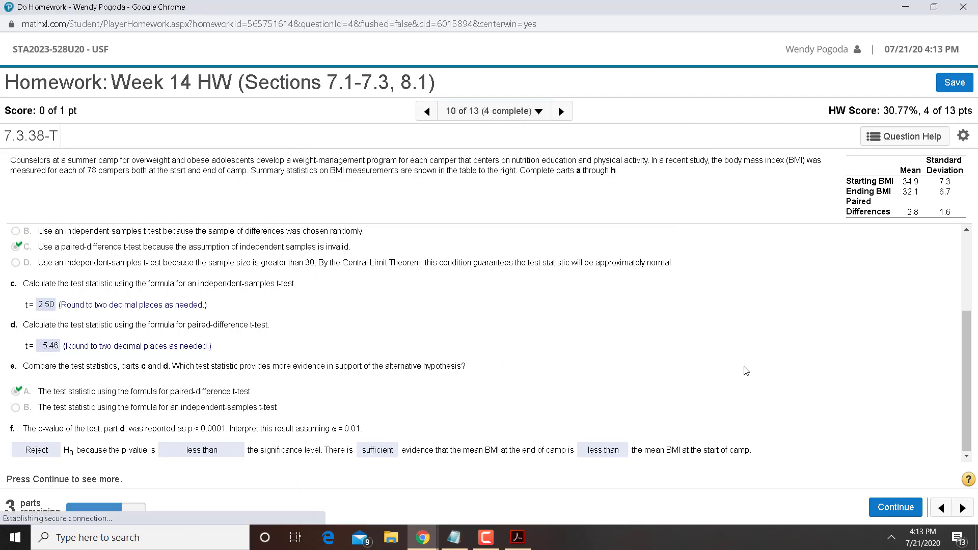
Continue to part g, answer that the sample size is large enough for the Central Limit Theorem, and check the answer
left_click(885, 509)
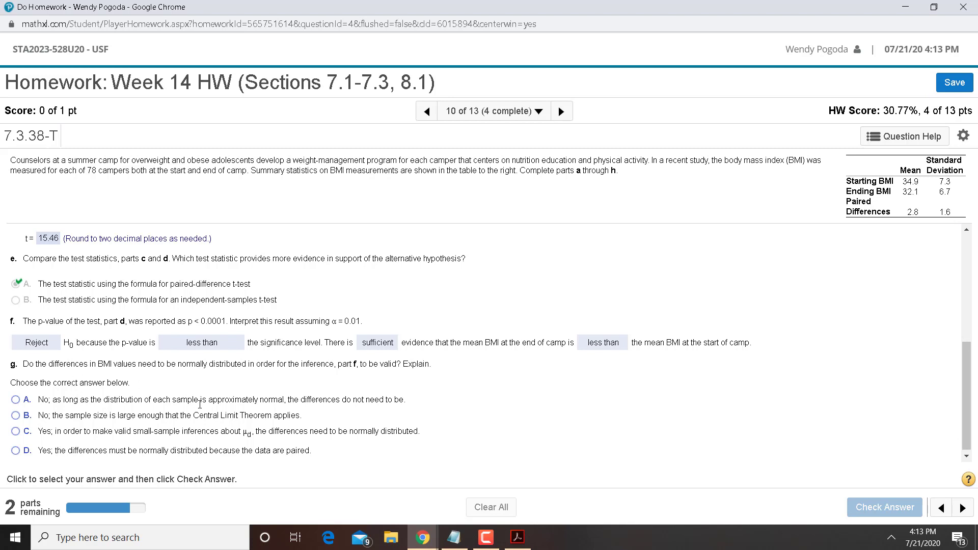
left_click(16, 415)
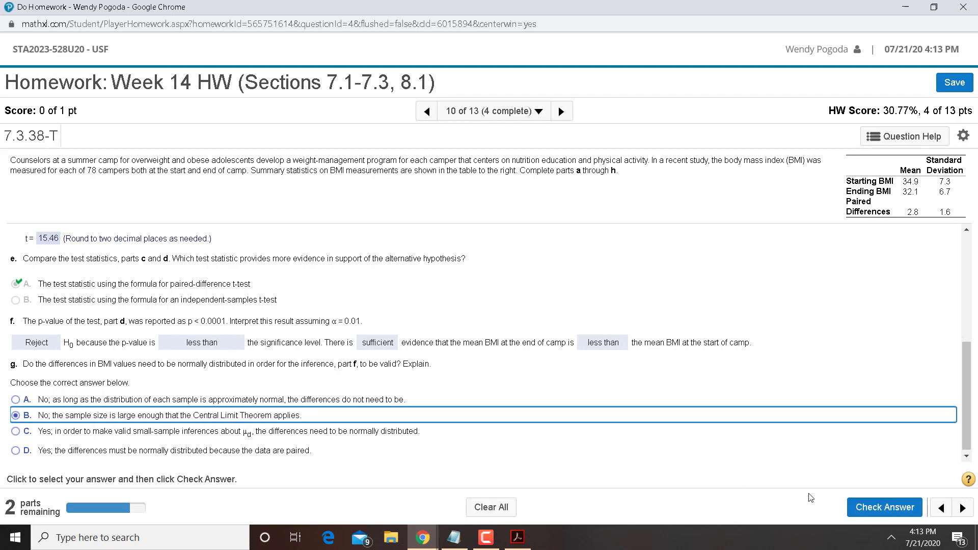
left_click(873, 509)
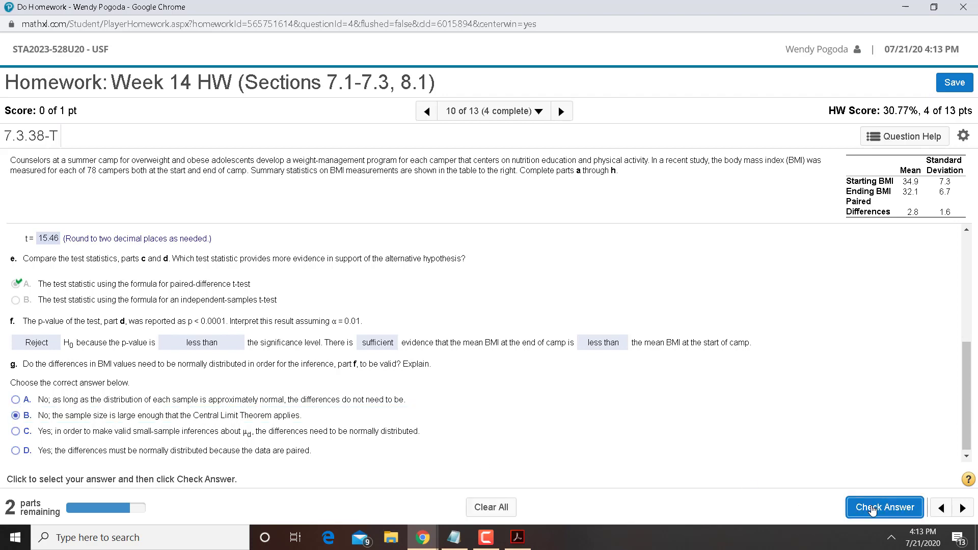
left_click(488, 342)
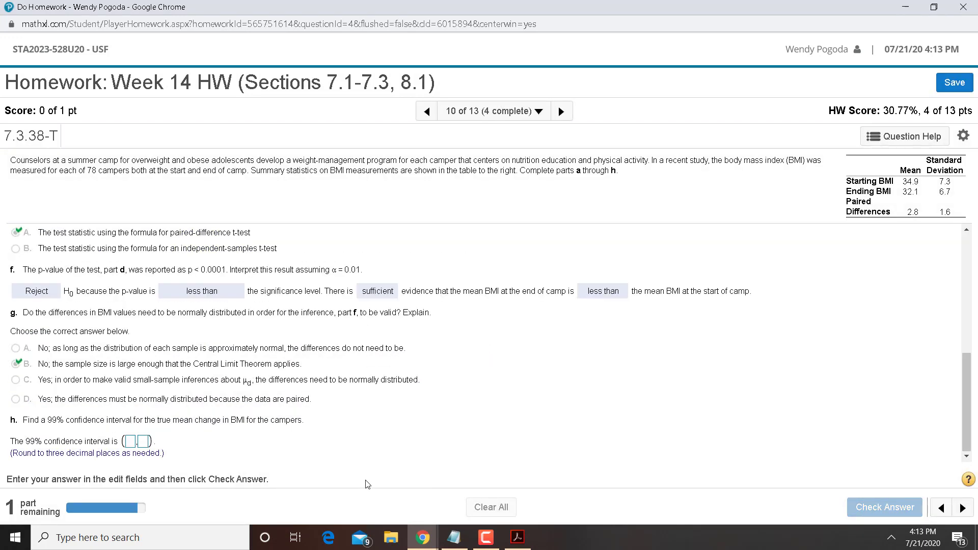
Edit the StatCrunch one-sample T summary to a confidence interval for μ at level 0.99 and compute it
mouse_move(437, 544)
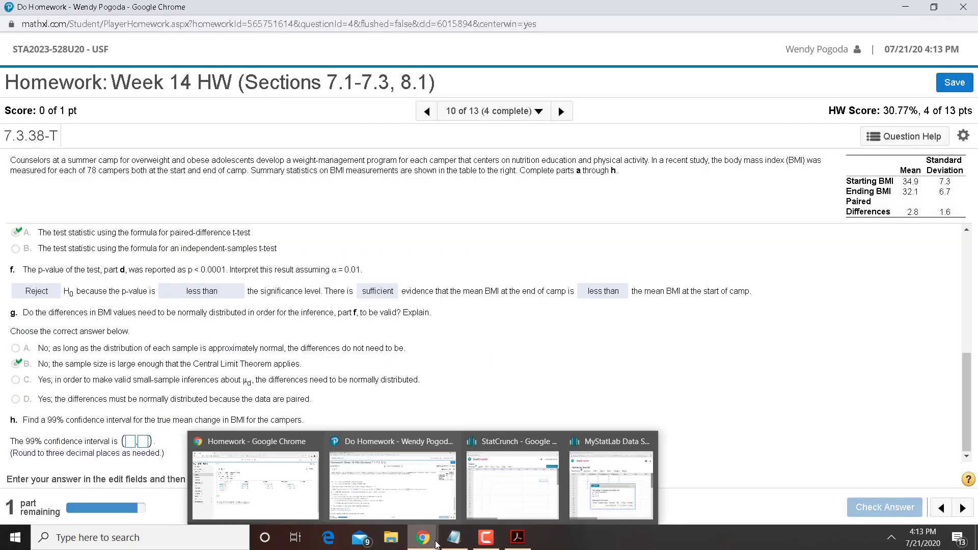
left_click(602, 500)
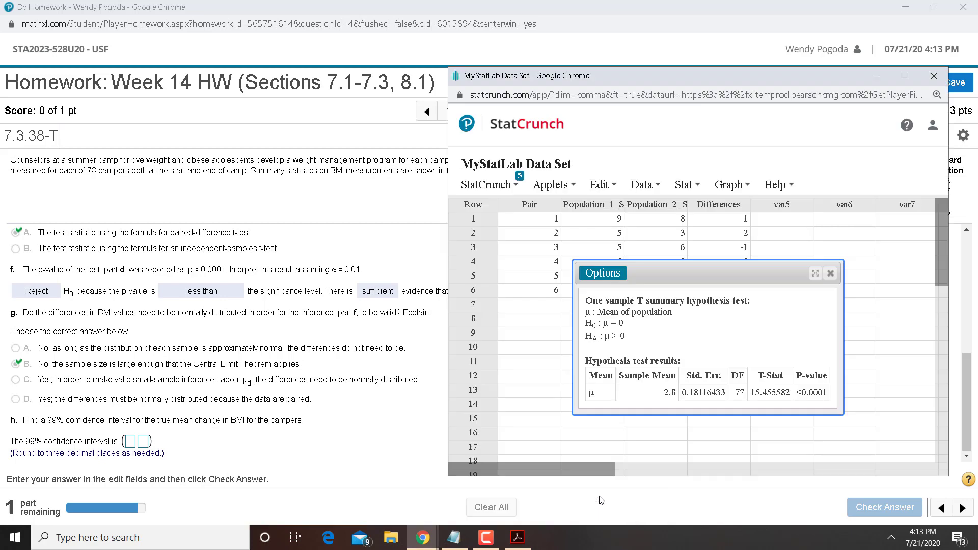
left_click(603, 274)
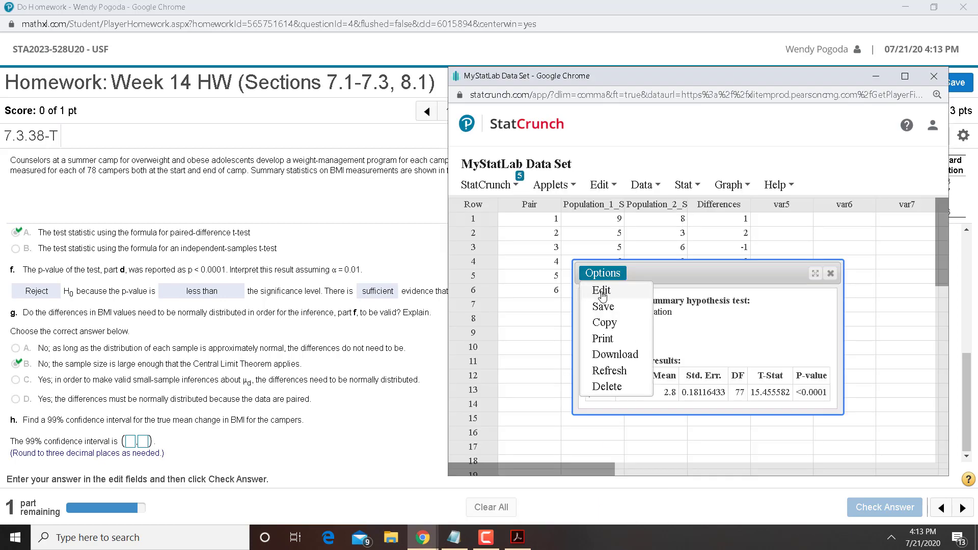
left_click(602, 292)
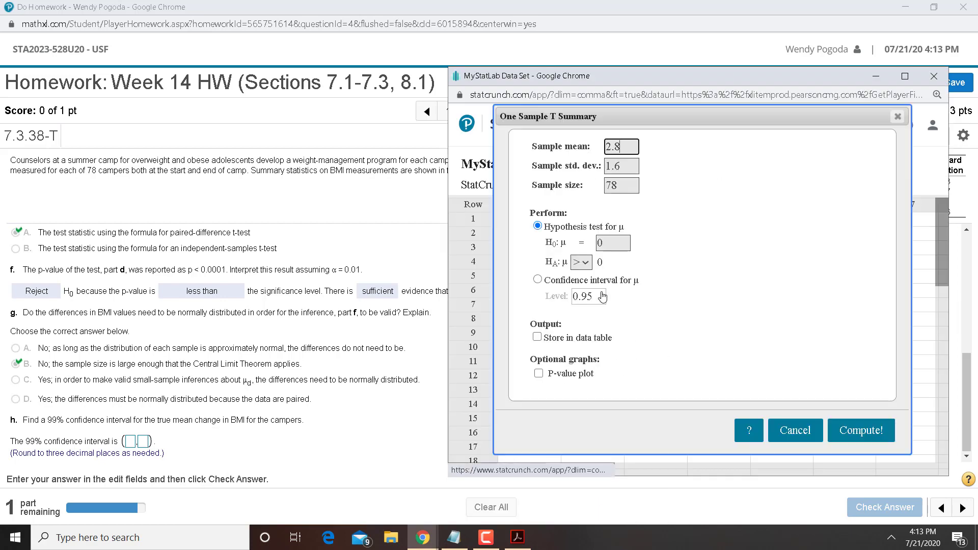
left_click(539, 280)
left_click(600, 297)
key("BackSpace")
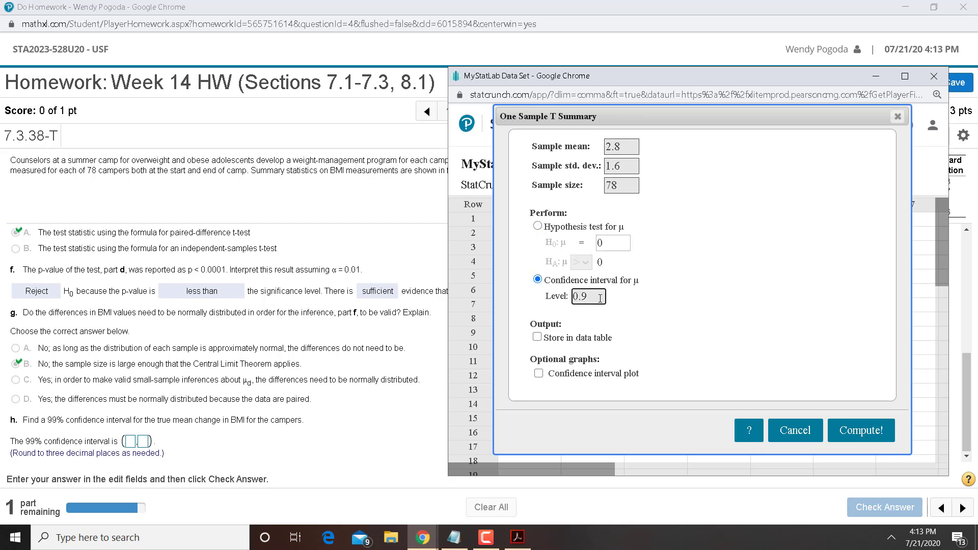
type("9")
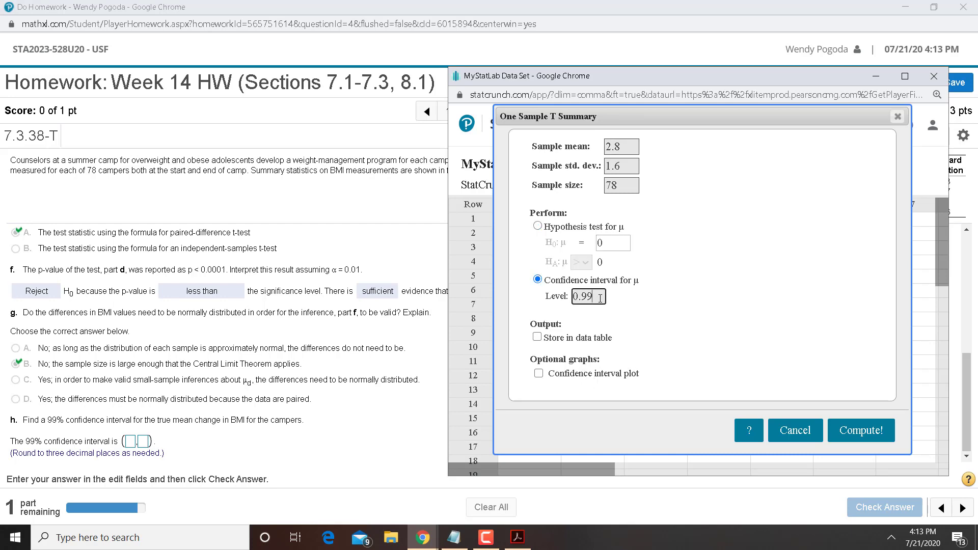
left_click(860, 429)
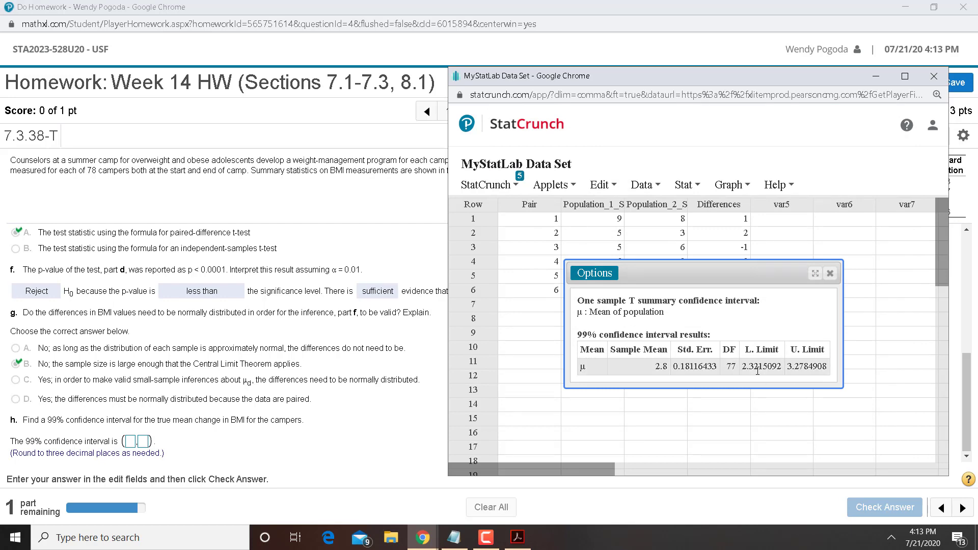
Restore the homework window to its smaller size beside the StatCrunch results, with part h in view
left_click(130, 441)
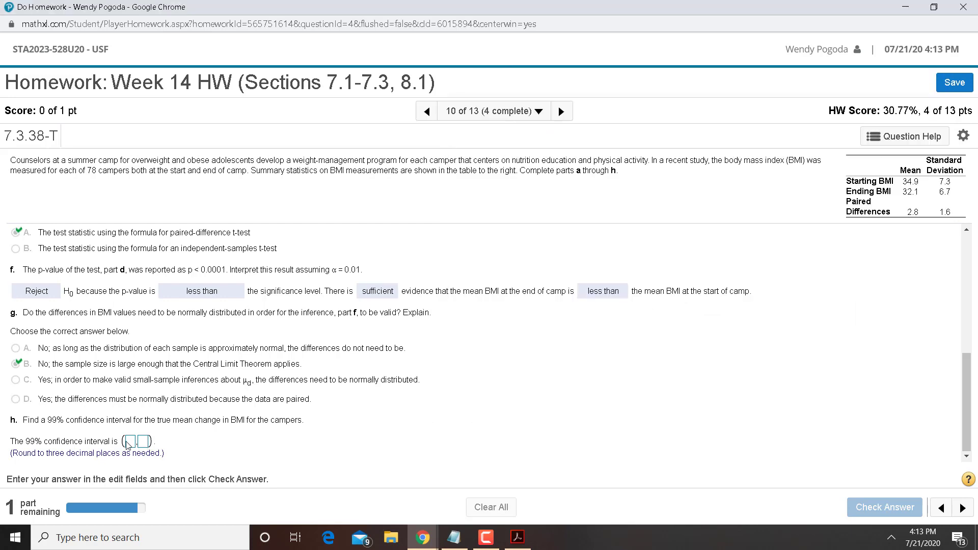
left_click(933, 7)
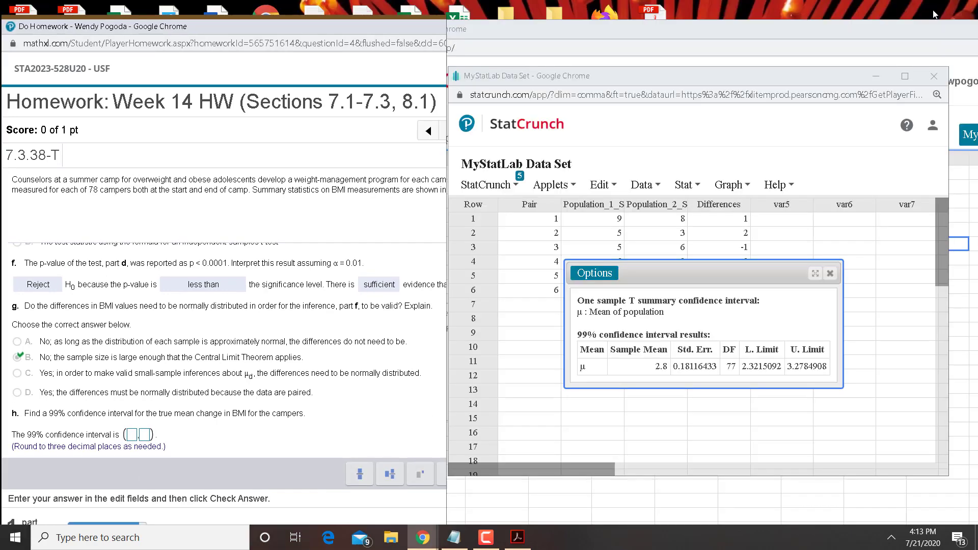
scroll(145, 375, "down", 2)
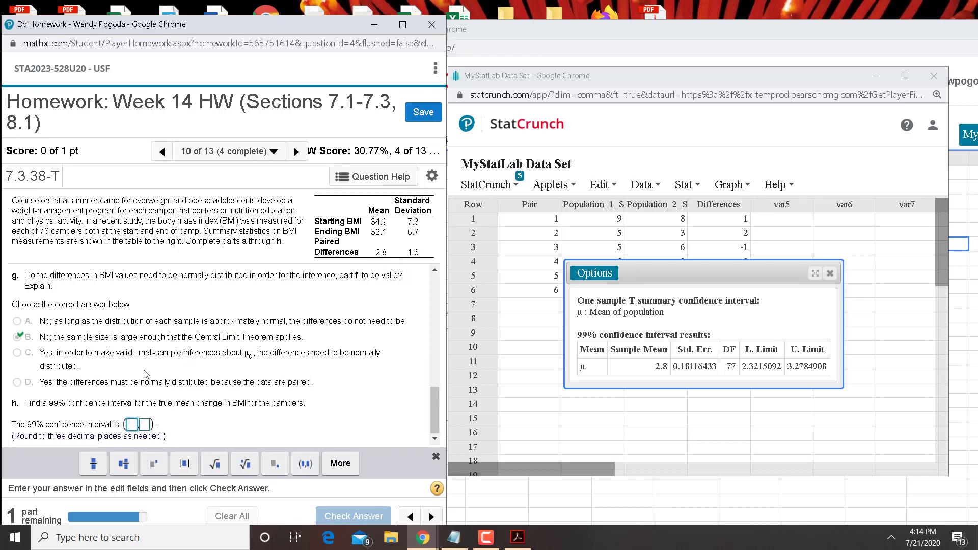
Enter the 99% confidence interval in part h as (2.322, 3.278) and check the answer
type("2.322")
key("Tab")
type("3.")
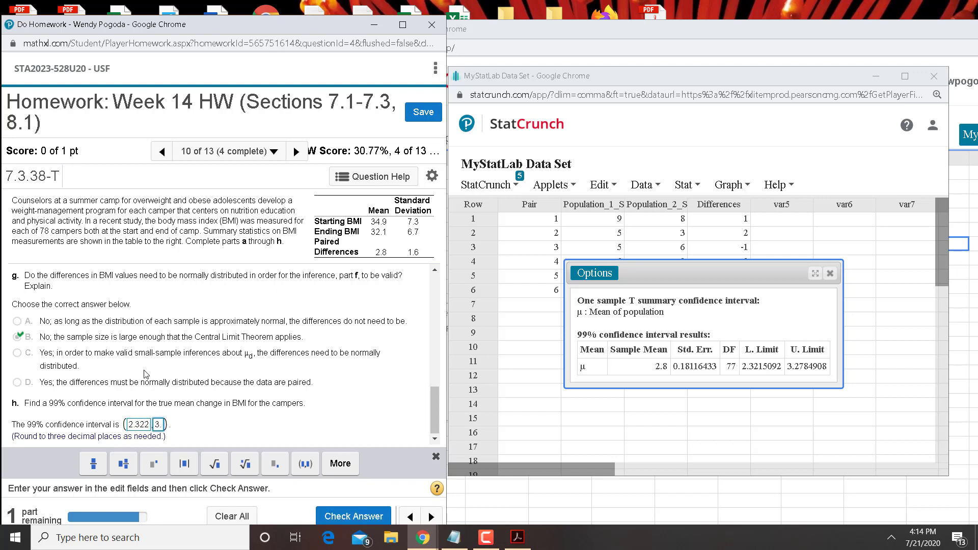
type("27")
type("8")
key("Return")
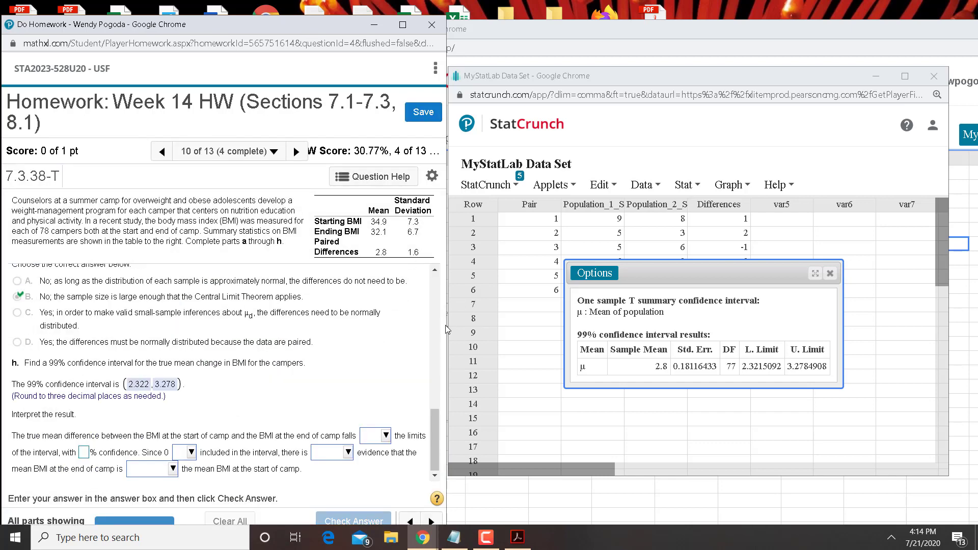
Maximize the homework window and begin part h's interpretation with "inside" the limits of the interval and 99% confidence
left_click(402, 24)
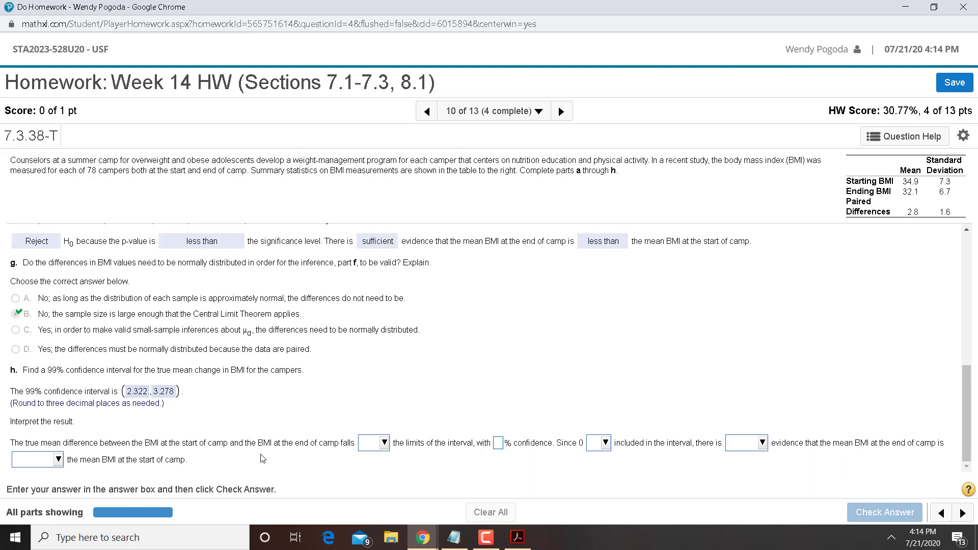
left_click(383, 445)
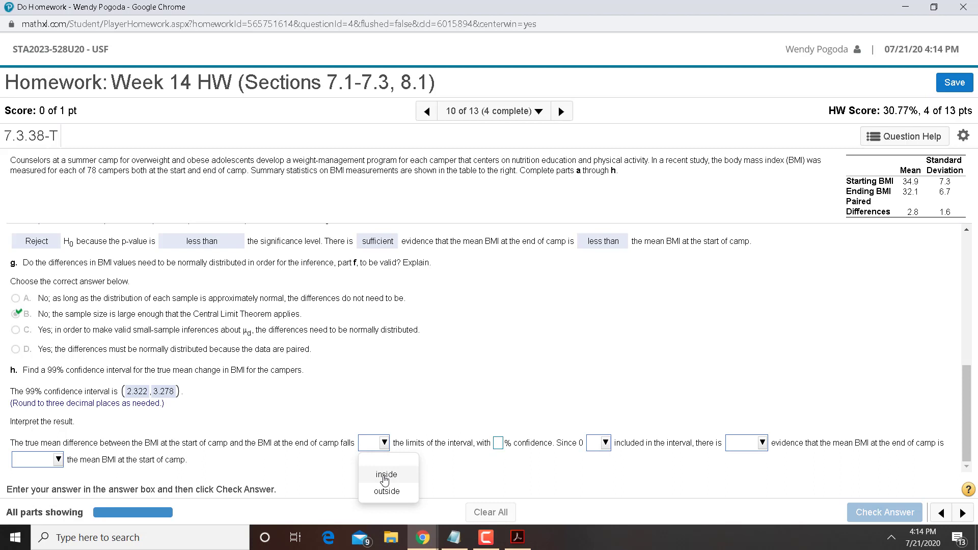
left_click(385, 480)
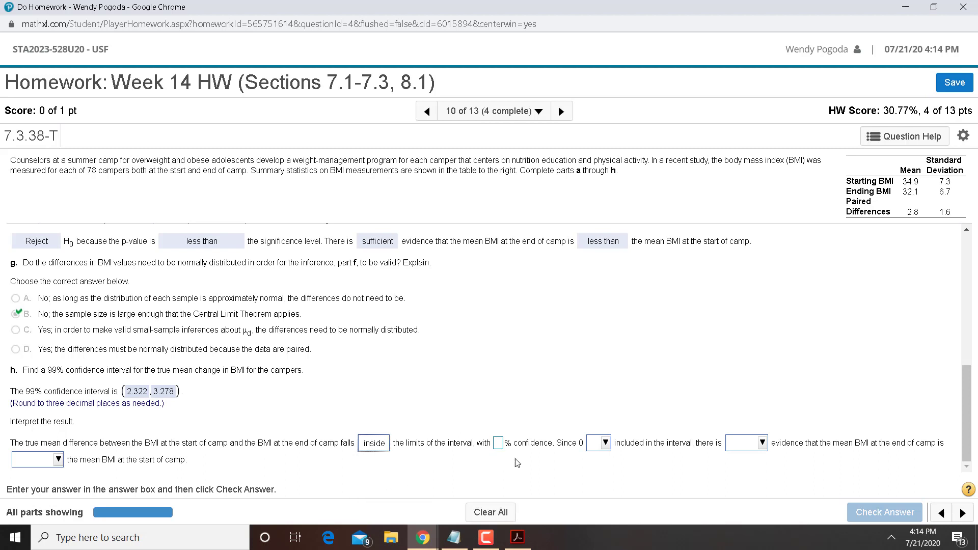
left_click(498, 443)
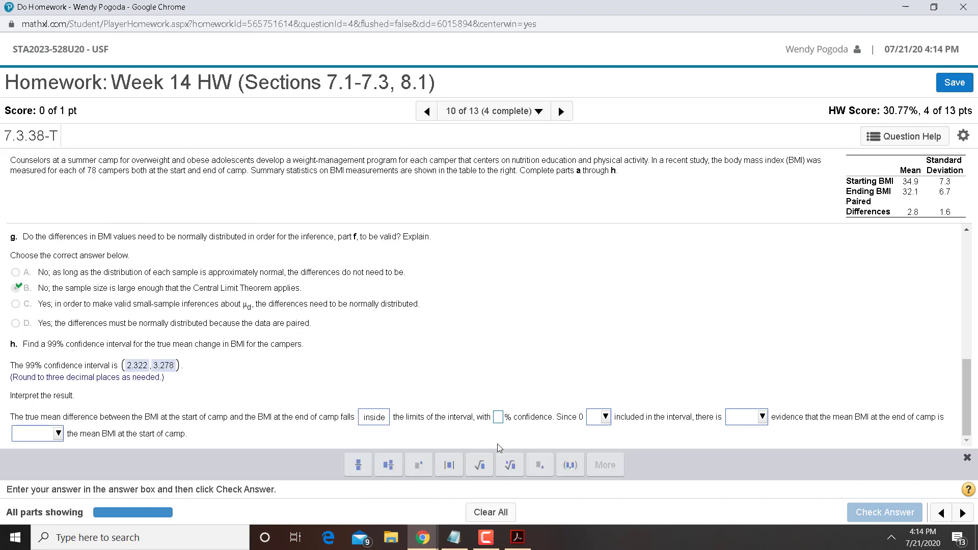
left_click(498, 419)
type("99")
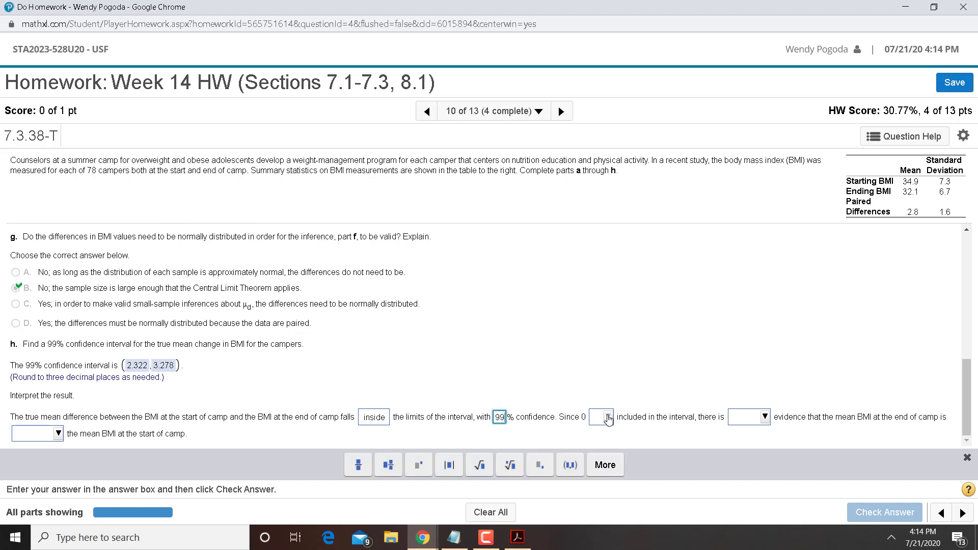
Complete the interpretation with 0 "is not" included, "sufficient" evidence and "less than" the starting mean BMI, and check the answer
left_click(609, 418)
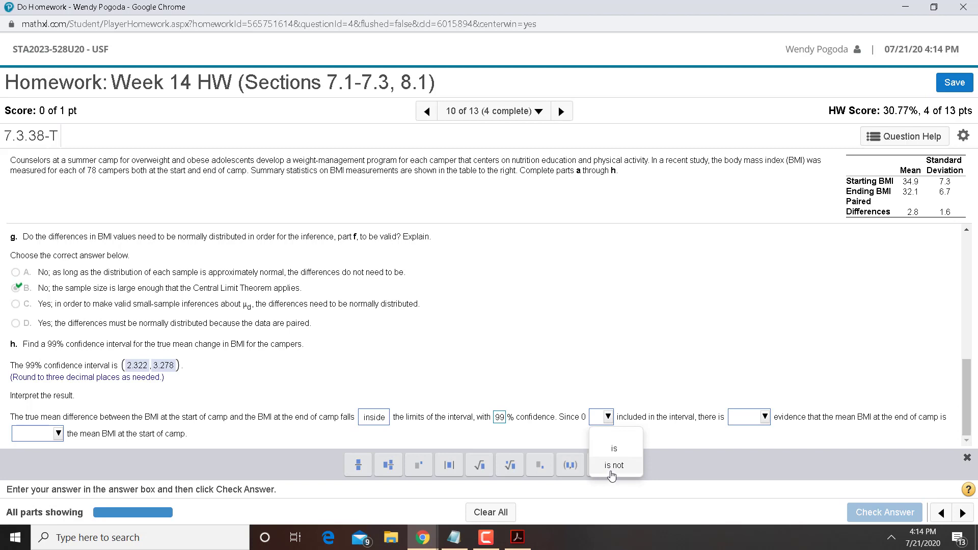
left_click(613, 466)
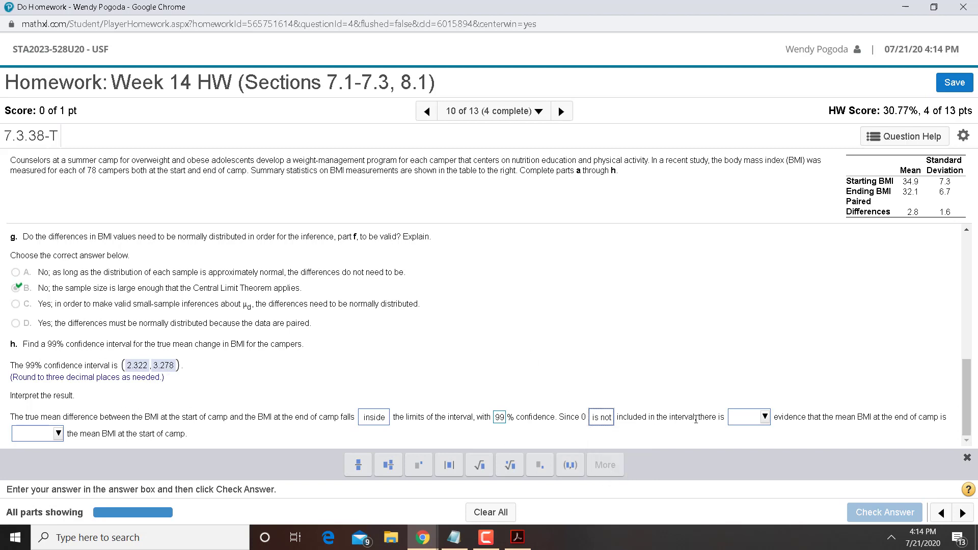
left_click(748, 421)
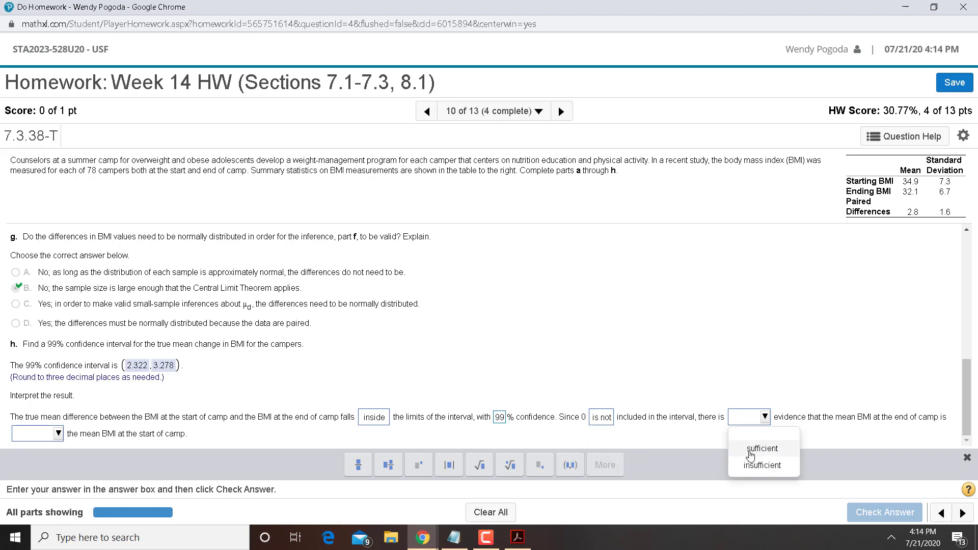
left_click(750, 448)
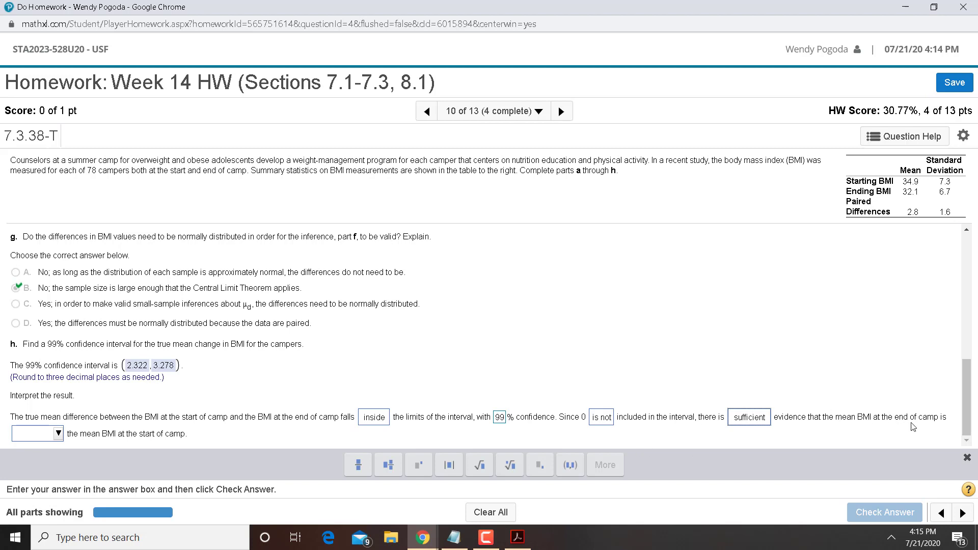
left_click(48, 436)
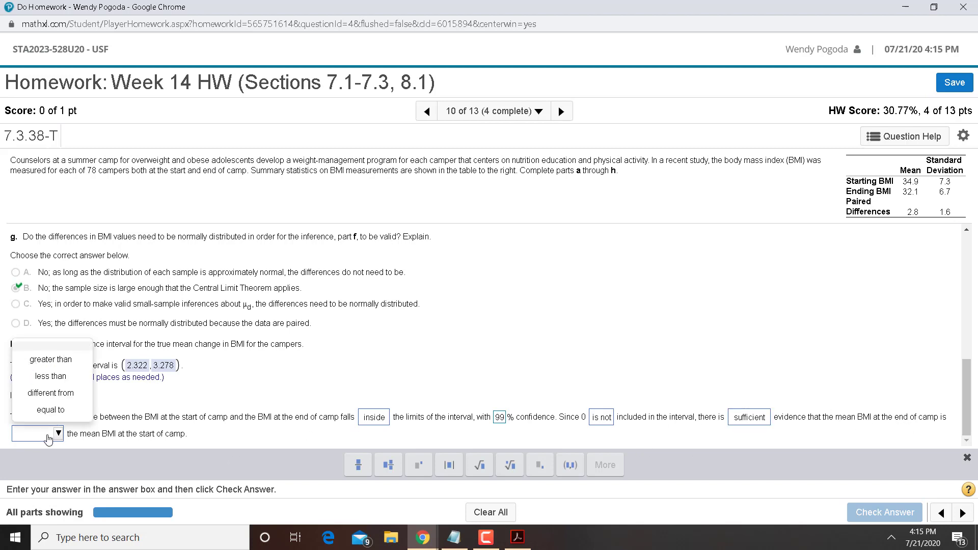
left_click(49, 378)
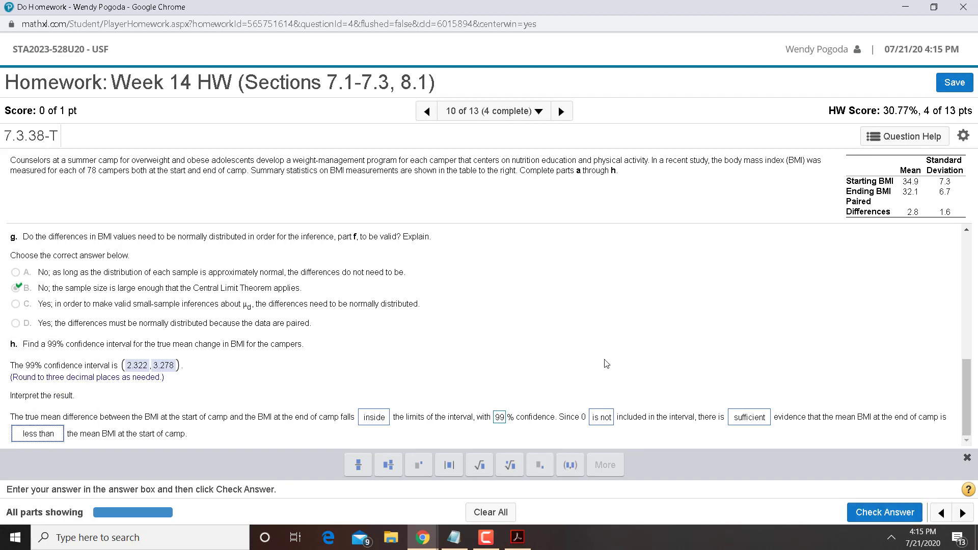
left_click(903, 516)
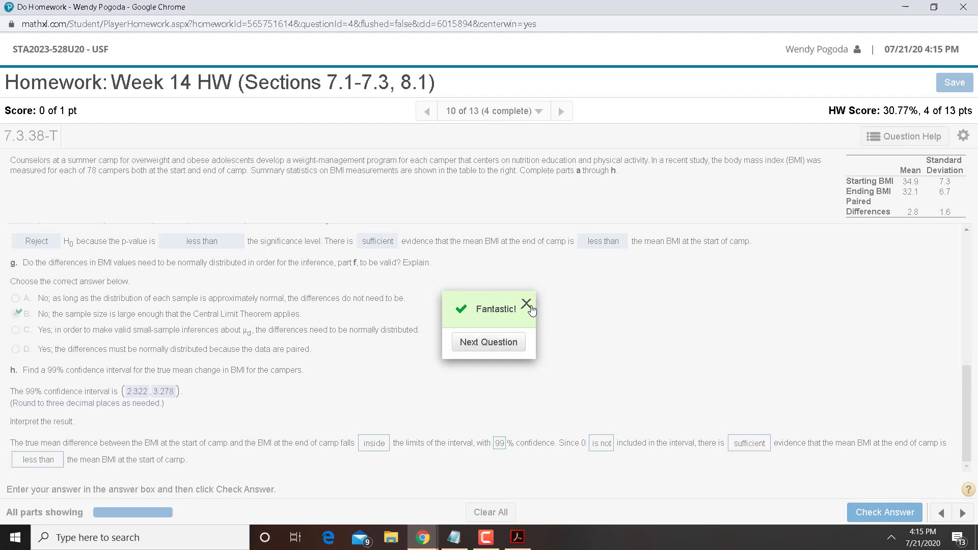
Dismiss the feedback and open Question 12 from the homework overview
left_click(531, 310)
left_click(536, 113)
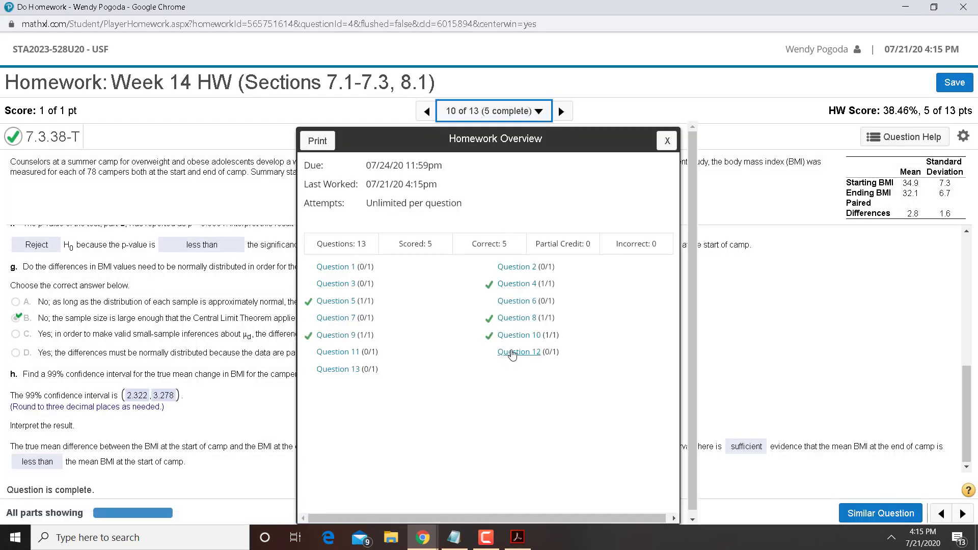
left_click(516, 351)
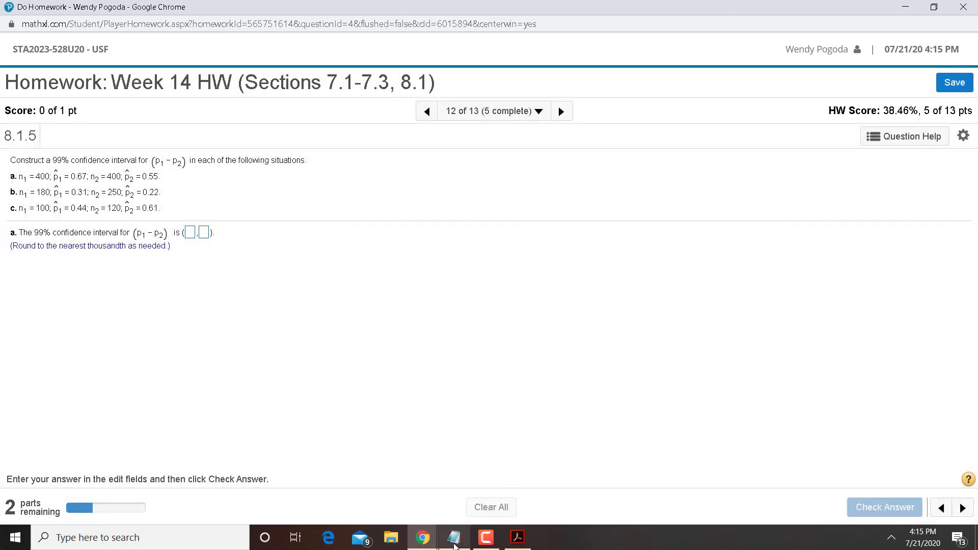
left_click(454, 544)
left_click(236, 348)
Switch to the blank StatCrunch window, start a two-sample proportion analysis with summary, and set both samples' observations to 400
mouse_move(423, 537)
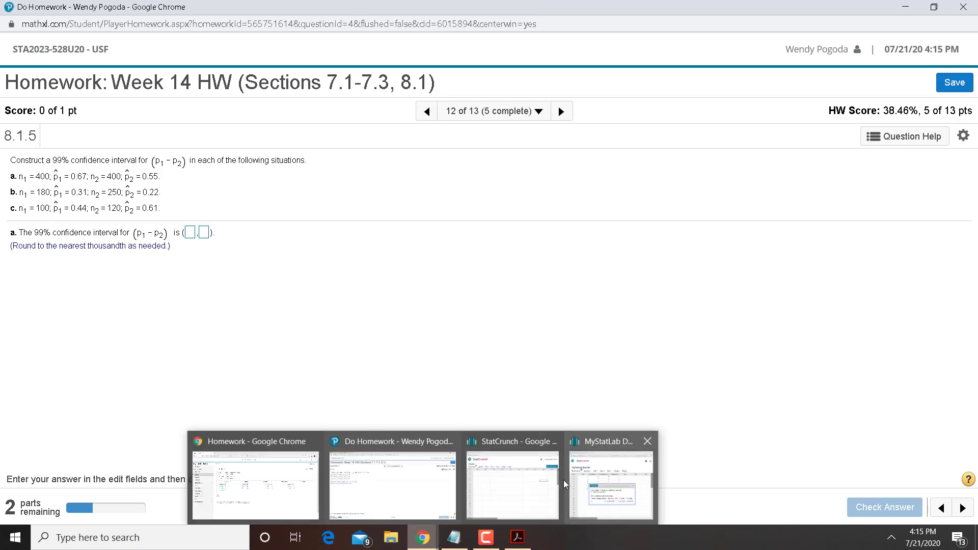
left_click(502, 488)
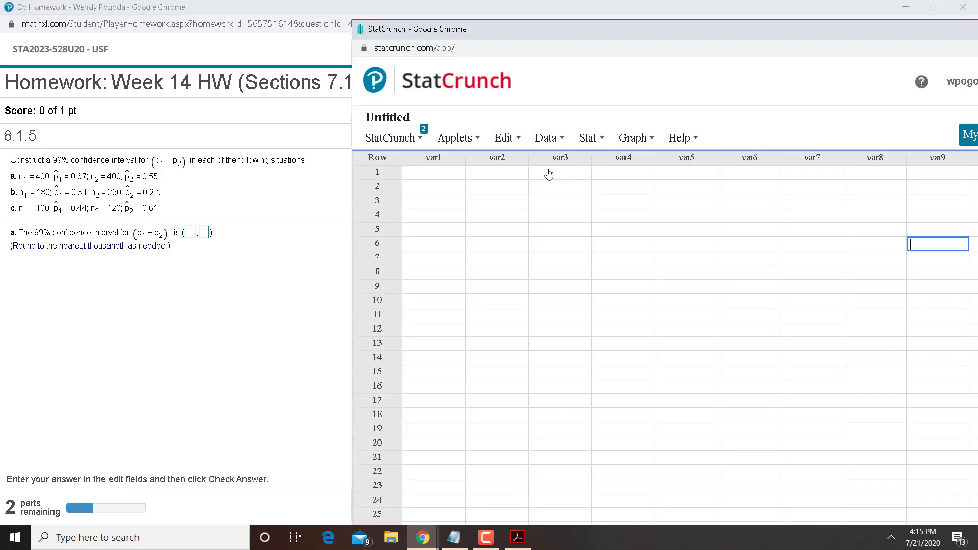
left_click(588, 138)
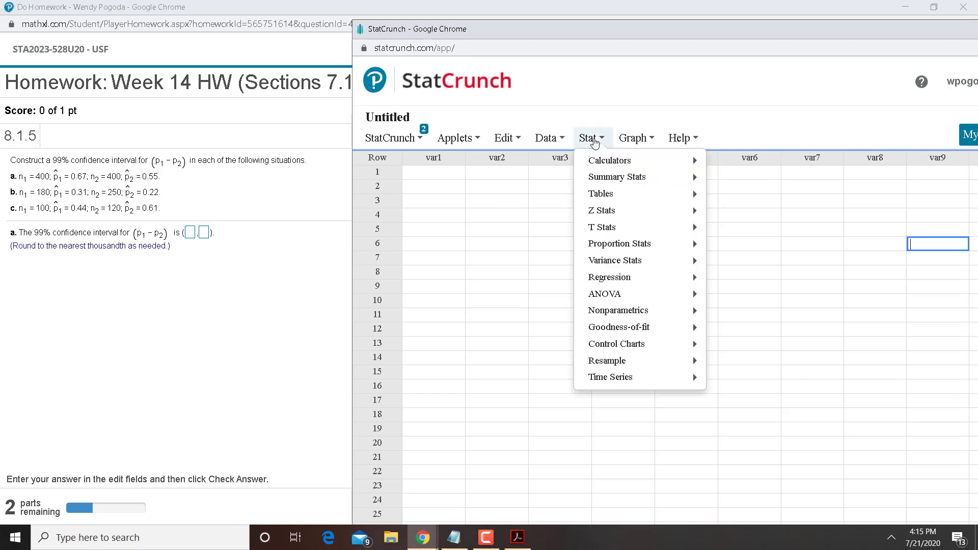
mouse_move(607, 241)
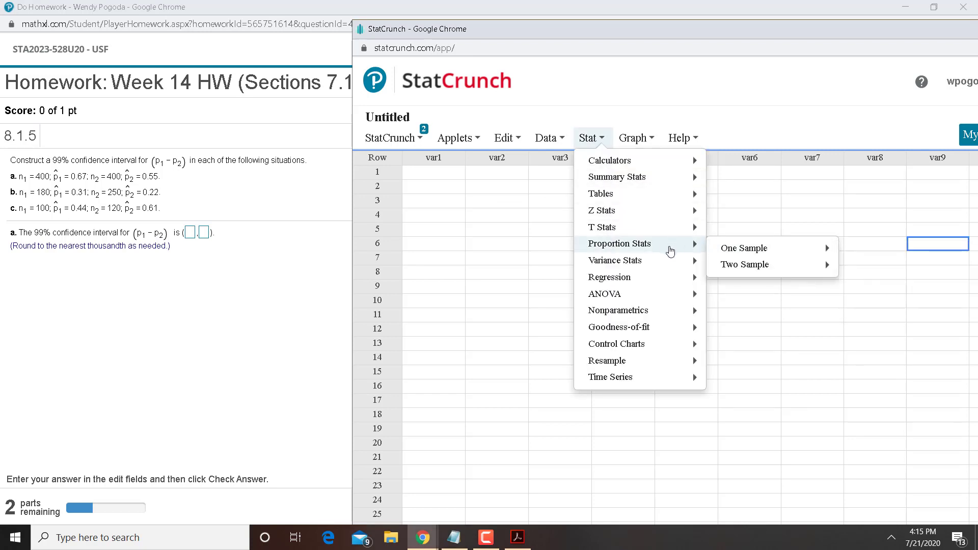
mouse_move(745, 268)
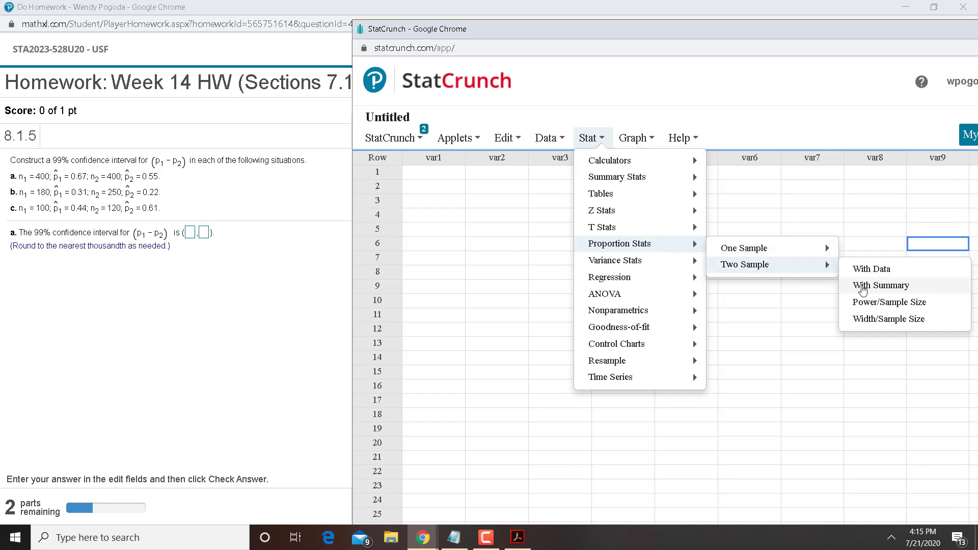
left_click(862, 289)
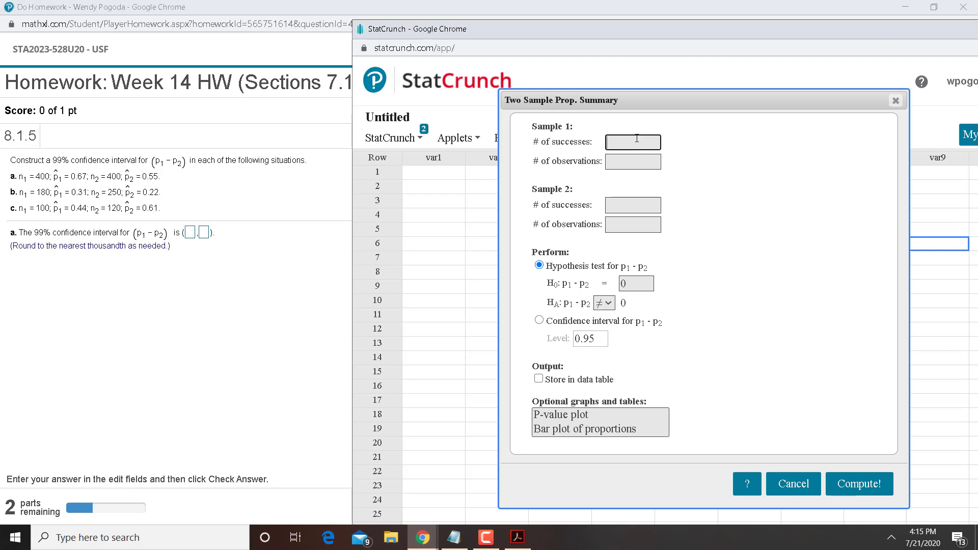
left_click(629, 163)
type("400")
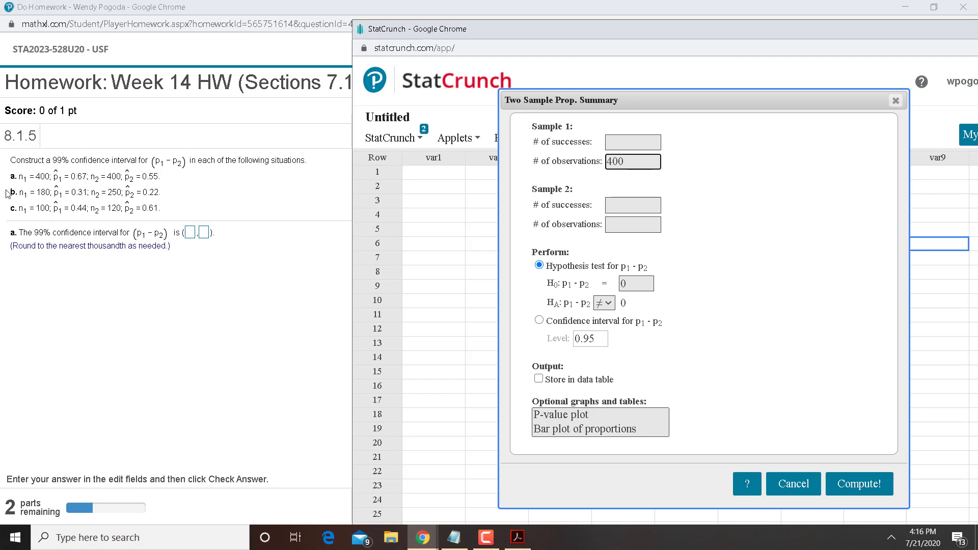
left_click(634, 225)
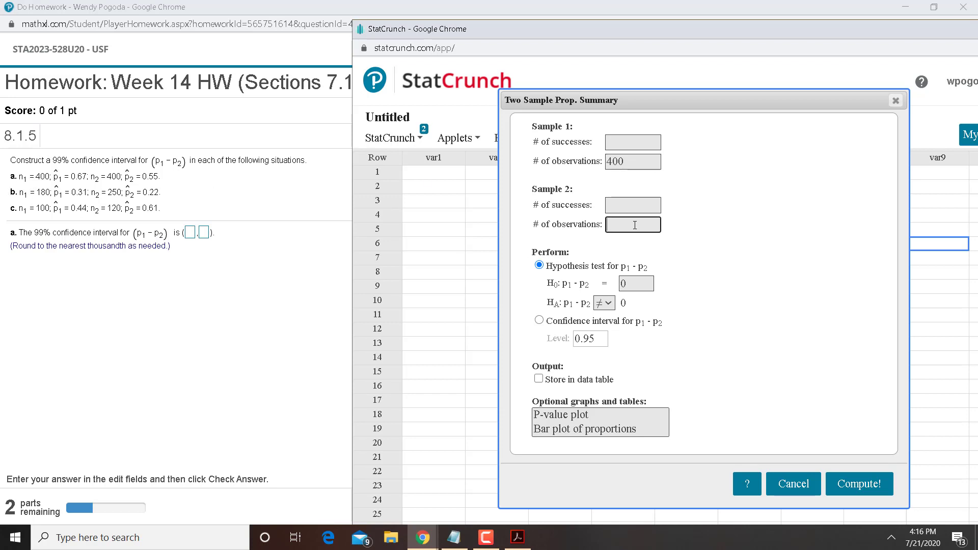
type("400")
Compute 0.67 × 400 in Calculator and enter 268 as the number of successes for Sample 1 in StatCrunch
left_click(621, 143)
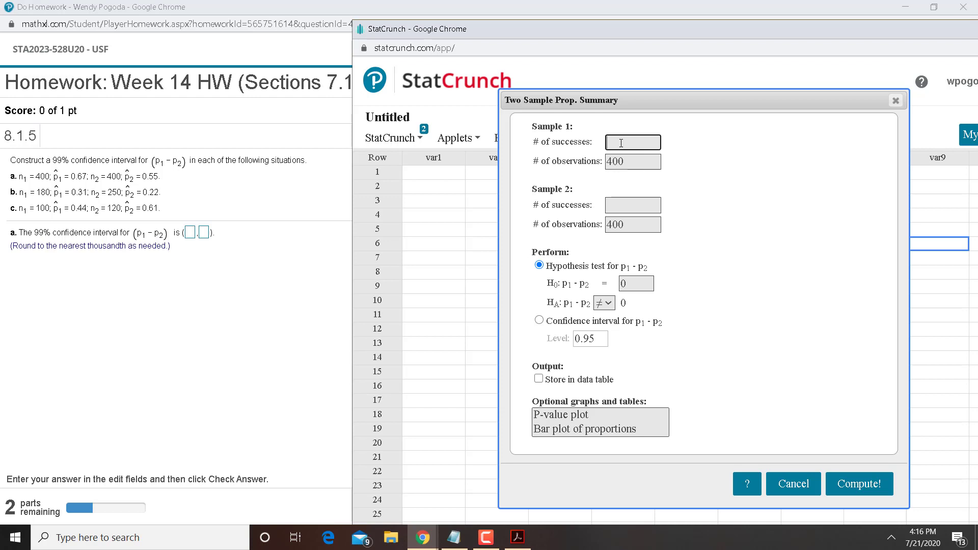
left_click(164, 542)
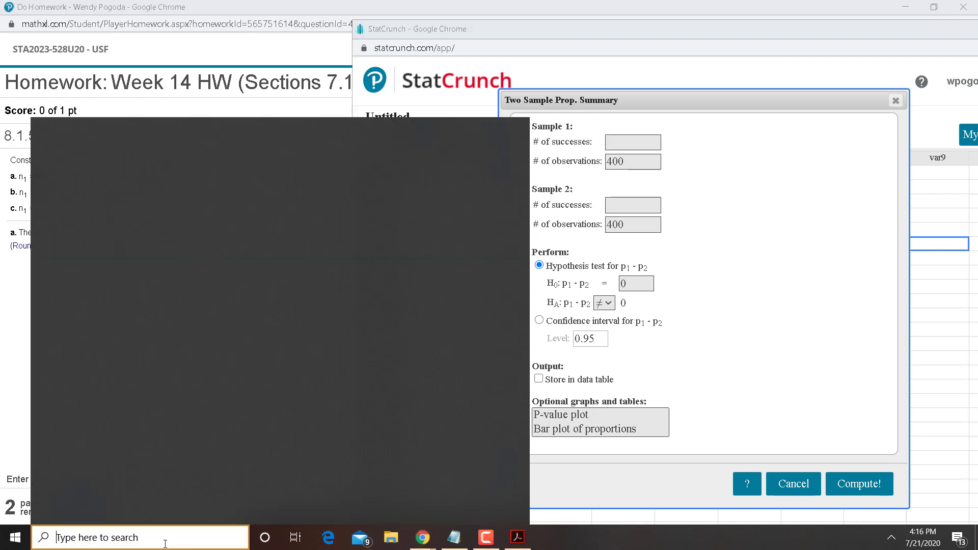
type("calculator")
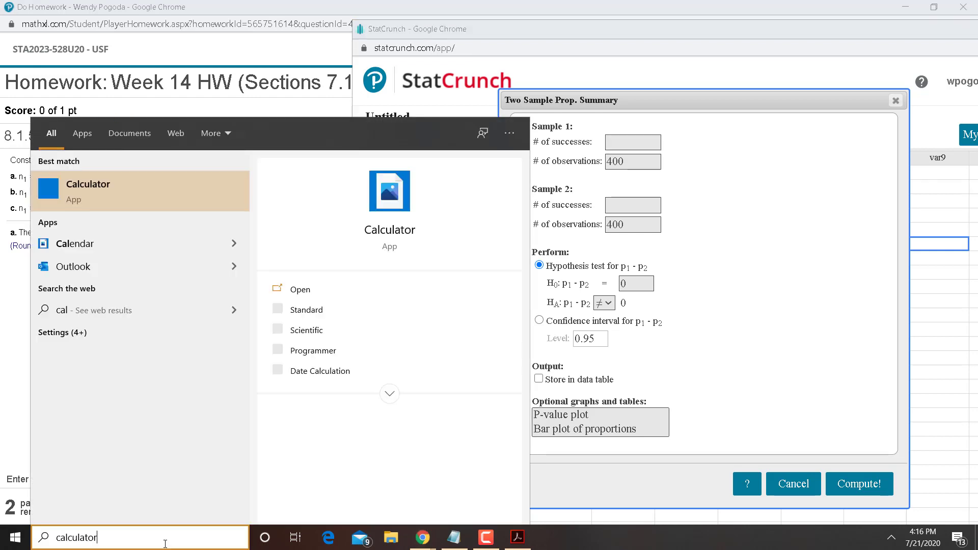
key("Return")
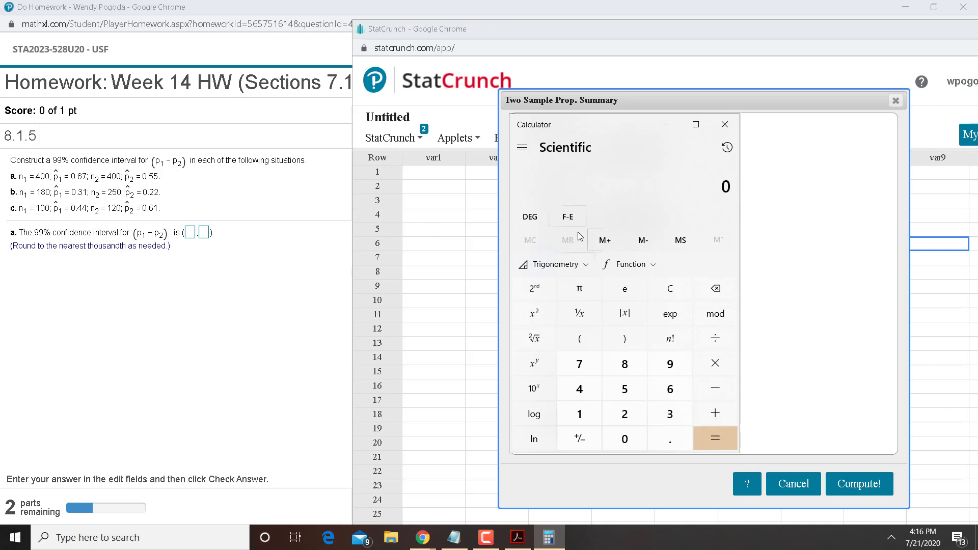
type(".67*")
type("400")
key("Return")
left_click_drag(634, 122, 352, 156)
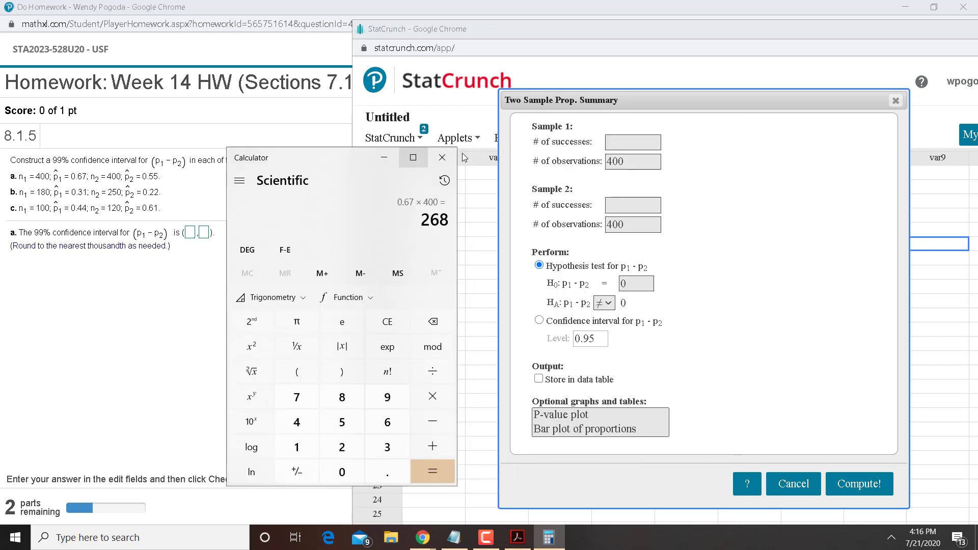
left_click(630, 138)
type("268")
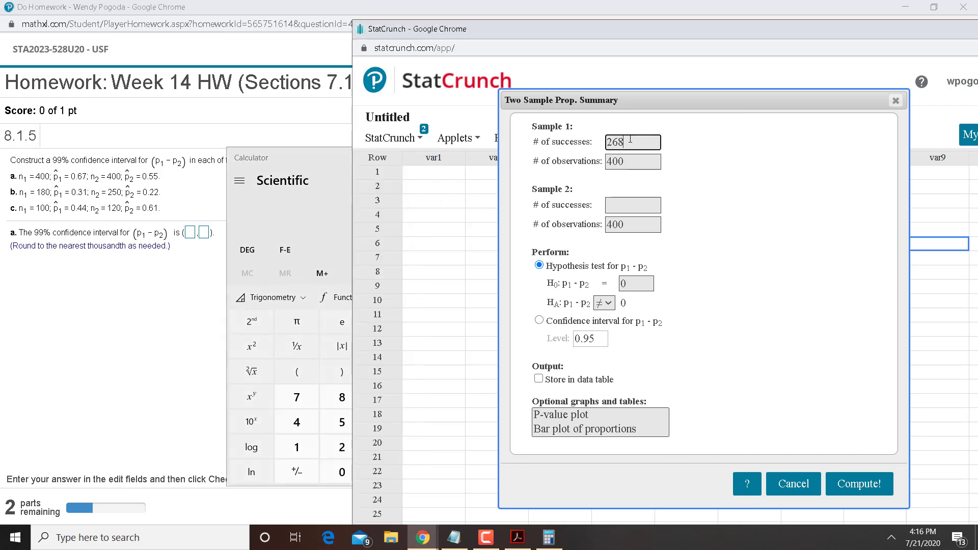
Compute 0.55 × 400 in Calculator and enter 220 as the number of successes for Sample 2 in StatCrunch
left_click(310, 163)
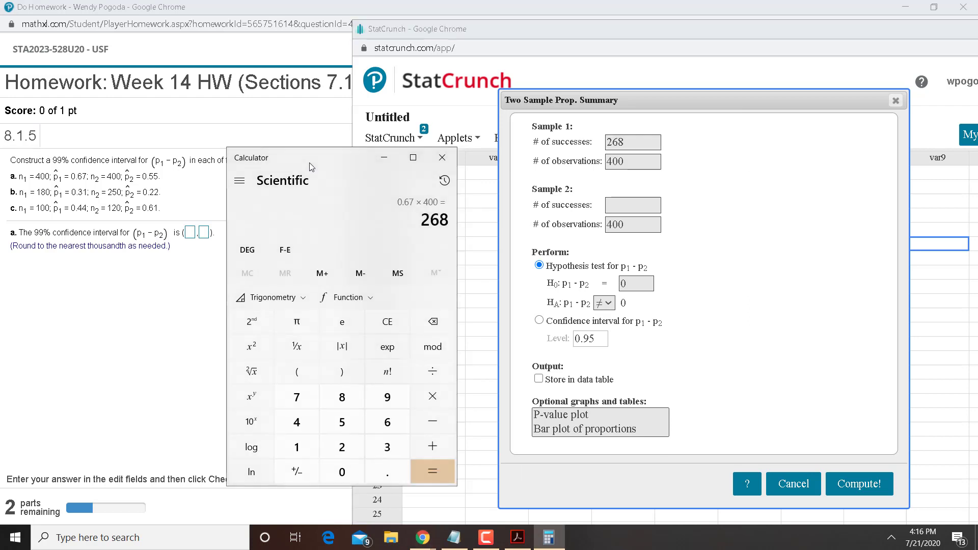
type("0.5")
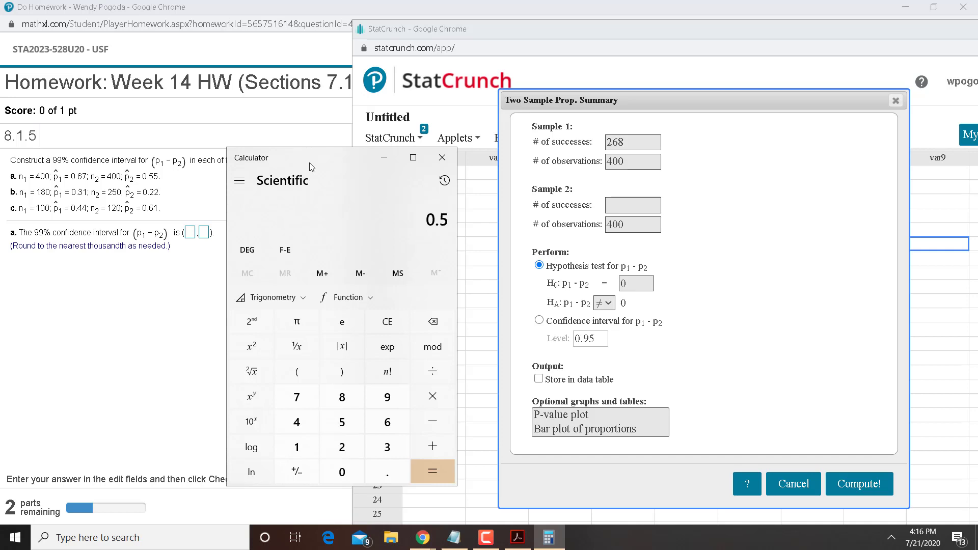
type("5*400")
key("Return")
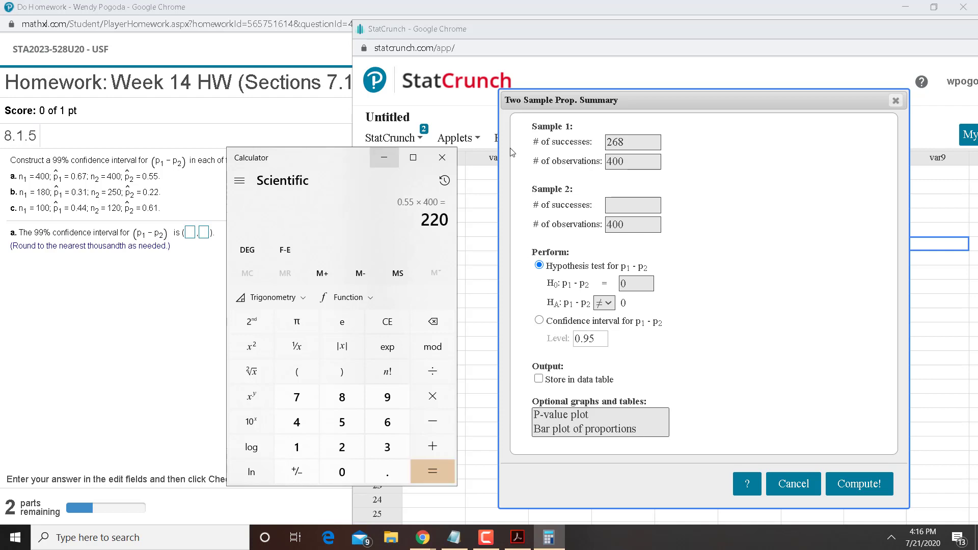
left_click(619, 205)
type("220")
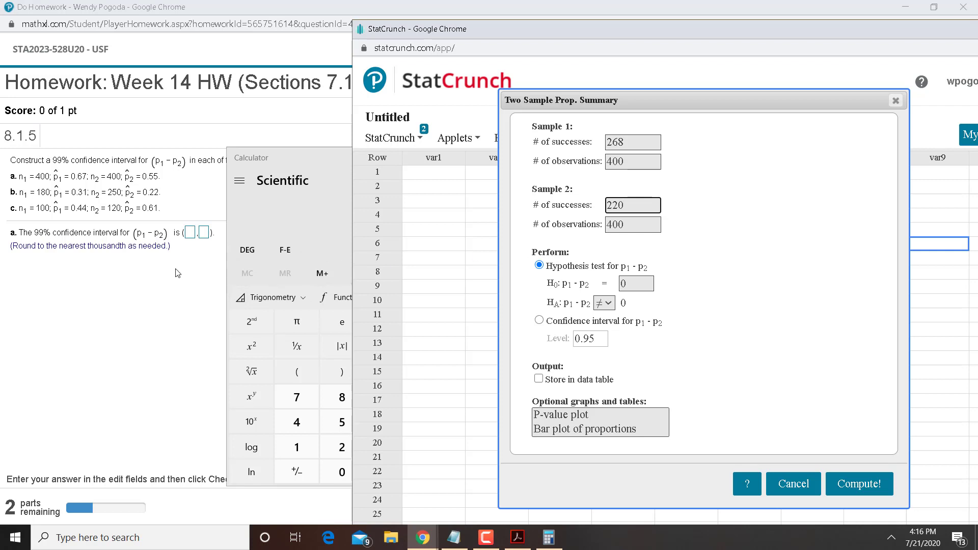
Compute a confidence interval for p1 - p2 at level 0.99 and move the results beside the homework question
left_click(541, 322)
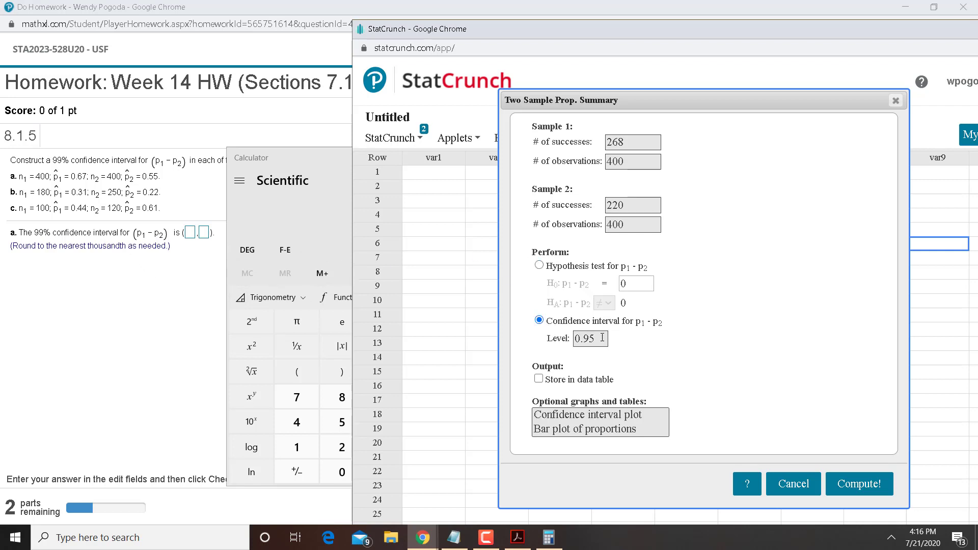
left_click(602, 337)
type("9")
left_click(855, 489)
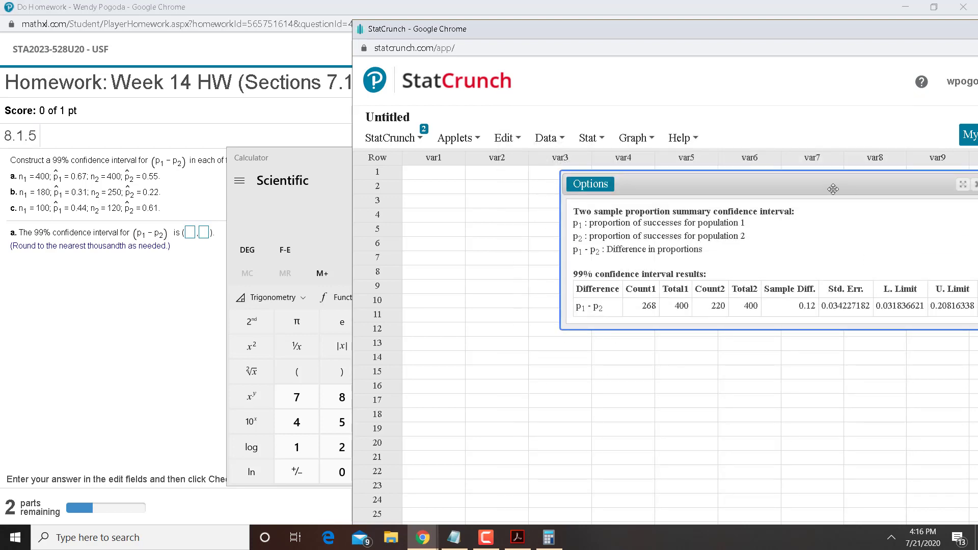
left_click_drag(719, 170, 565, 171)
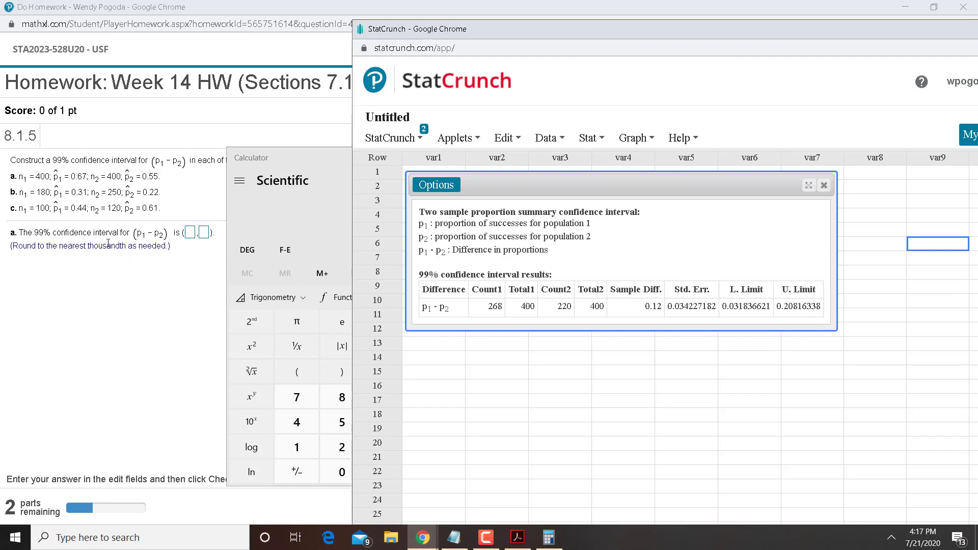
Answer part a of the homework question with the interval (0.032, 0.208) beside the StatCrunch results and check it
left_click(190, 234)
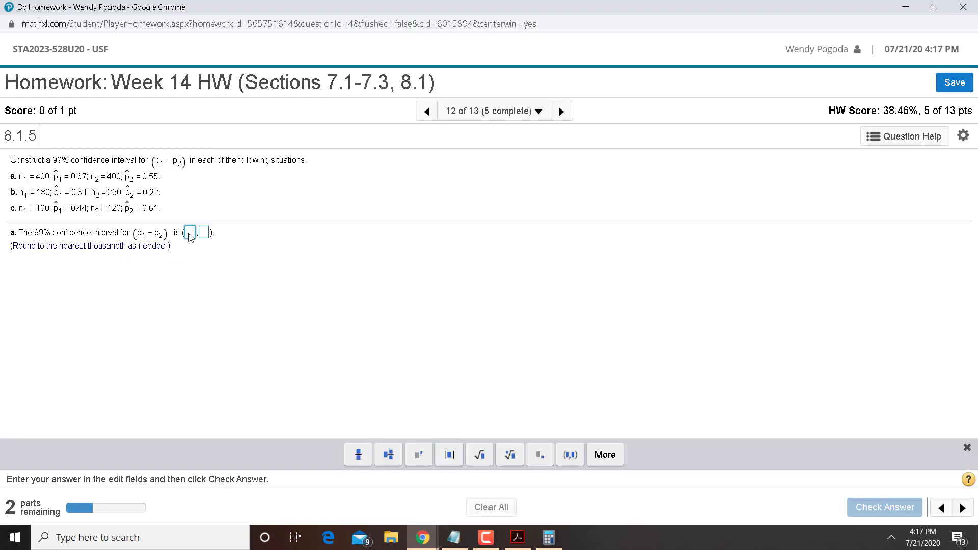
left_click(935, 7)
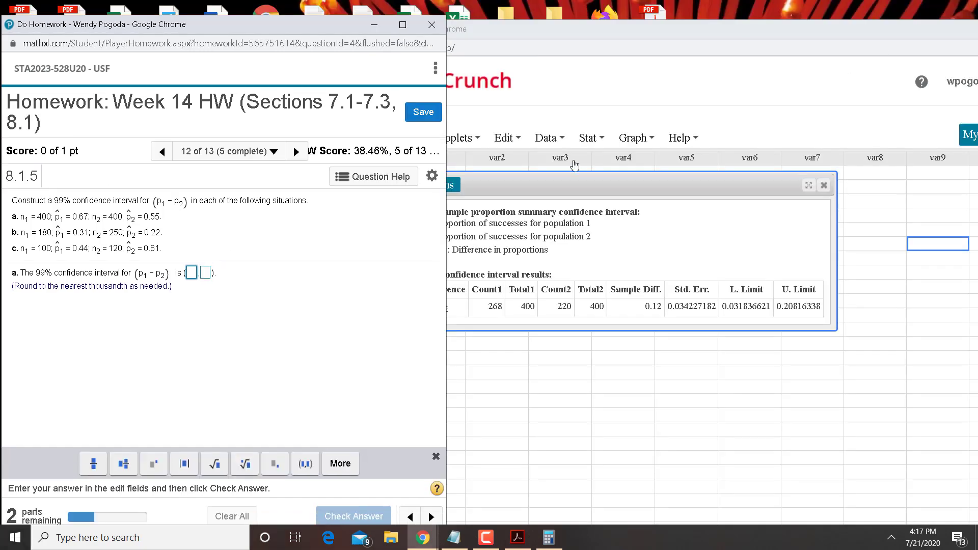
type("0.032")
key("Tab")
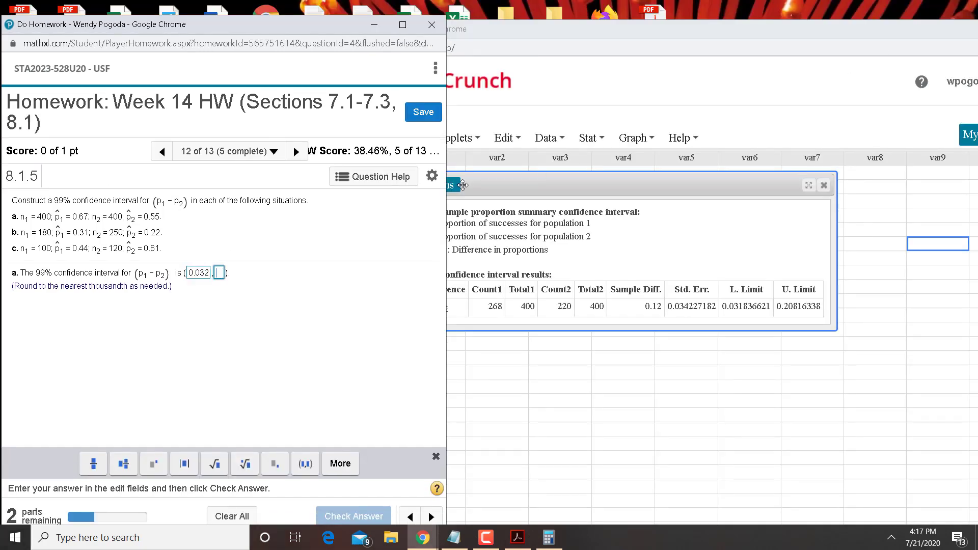
type("0.")
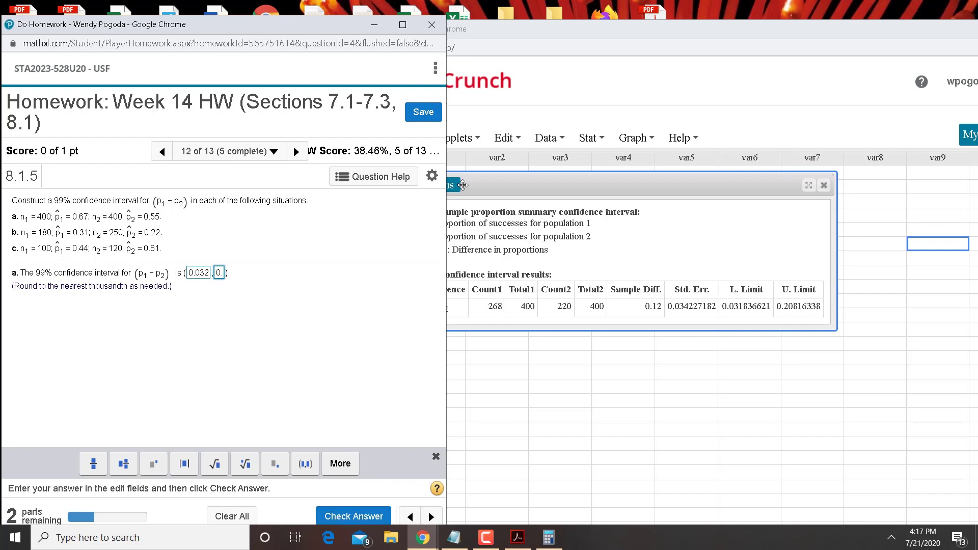
type("208")
key("Return")
key("Return")
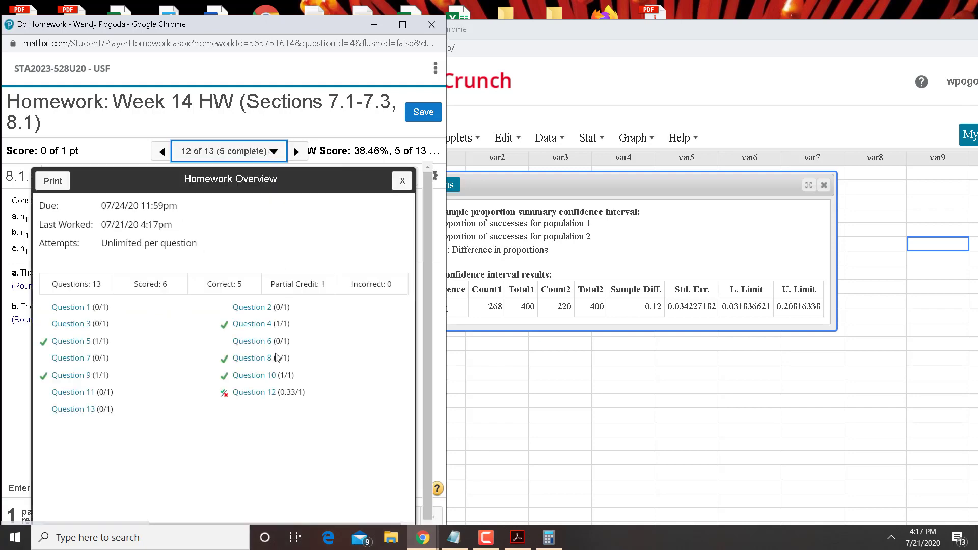
Leave the unfinished question for Question 13, widen the homework window, and close the old StatCrunch confidence interval results
left_click(77, 409)
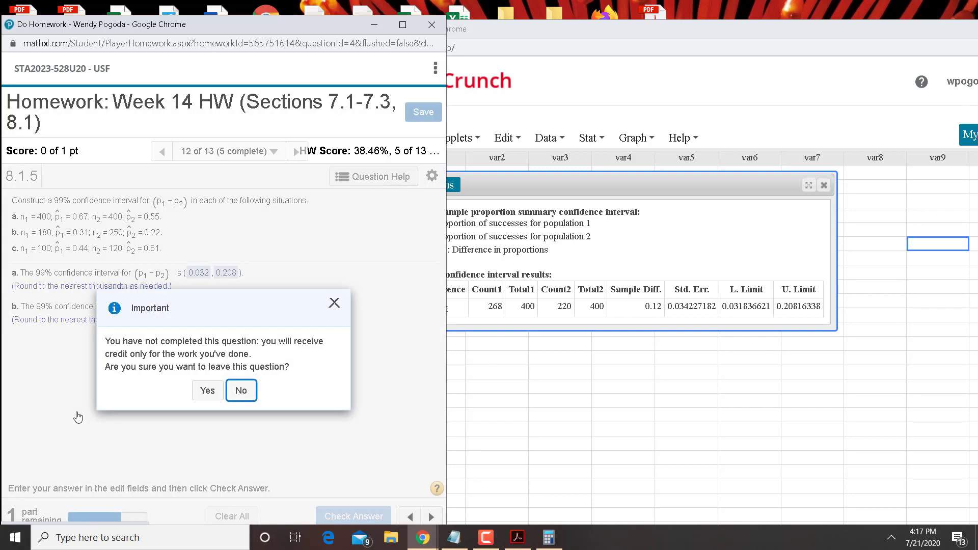
left_click(208, 391)
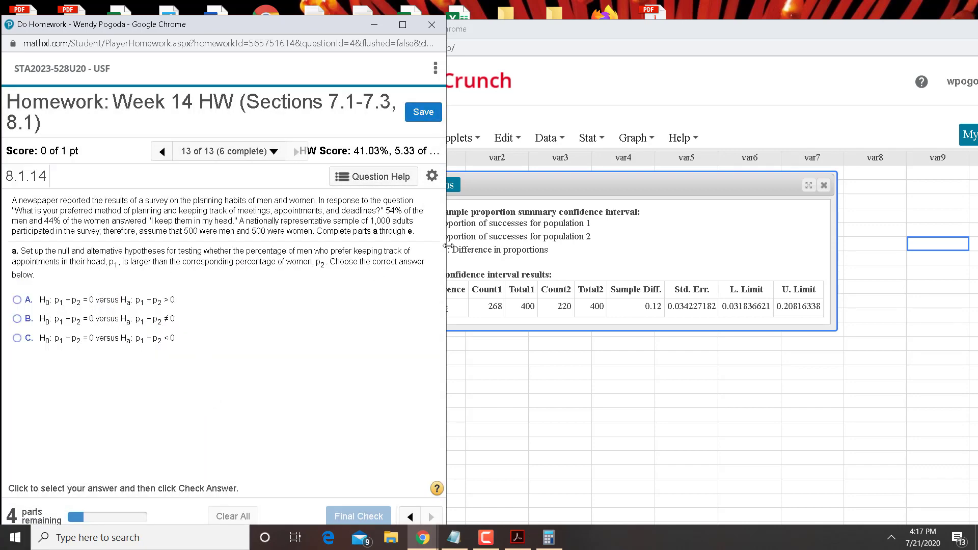
left_click_drag(447, 246, 523, 248)
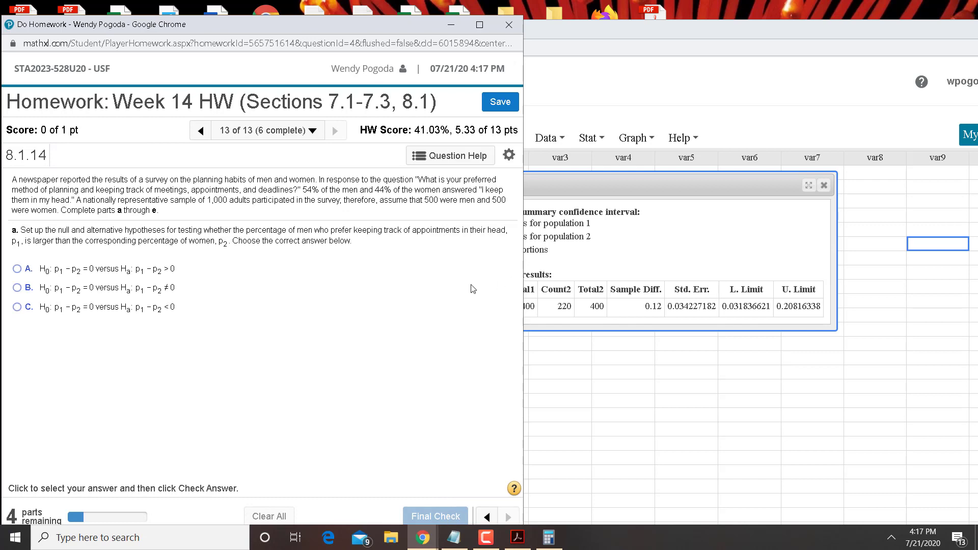
left_click(827, 186)
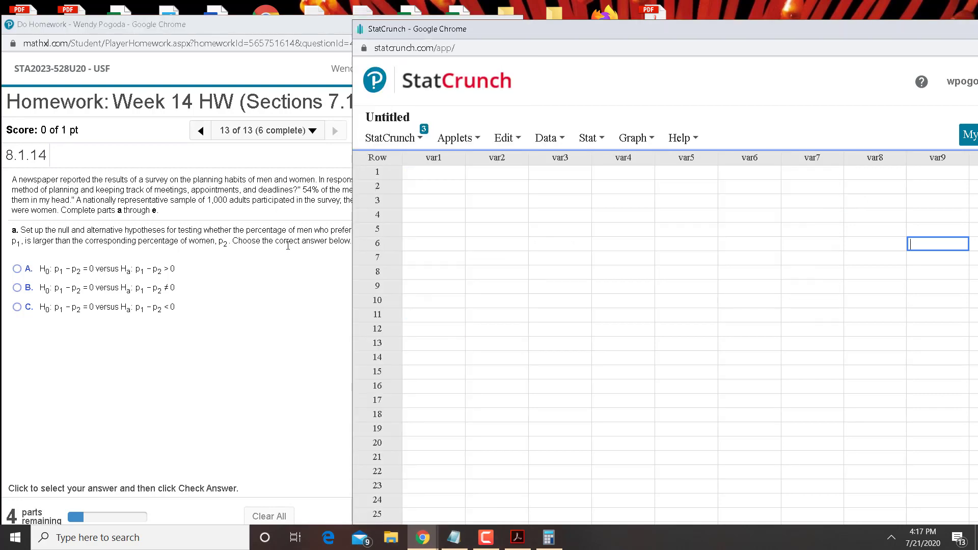
Answer part a of question 8.1.14 with choice A, H0: p1 - p2 = 0 versus Ha: p1 - p2 > 0, and check it
left_click(265, 258)
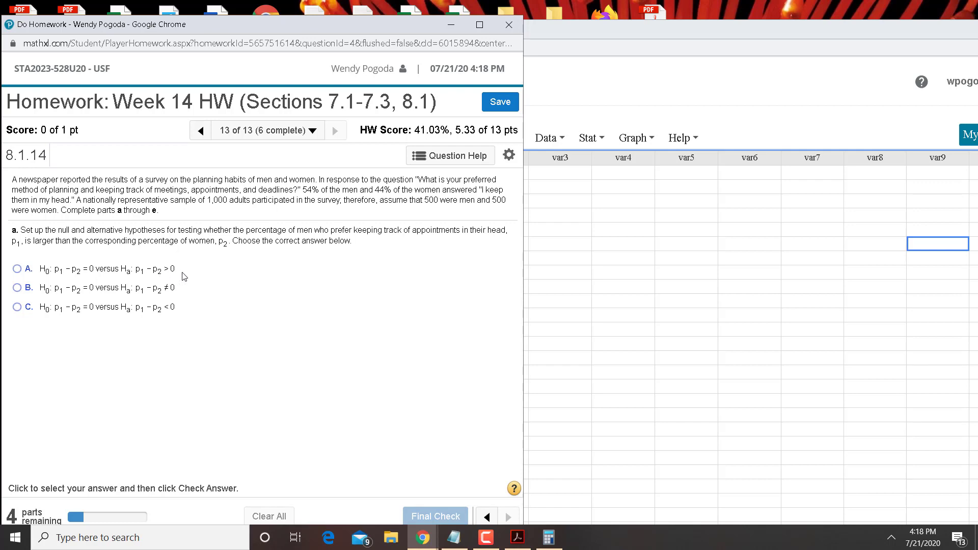
left_click(17, 270)
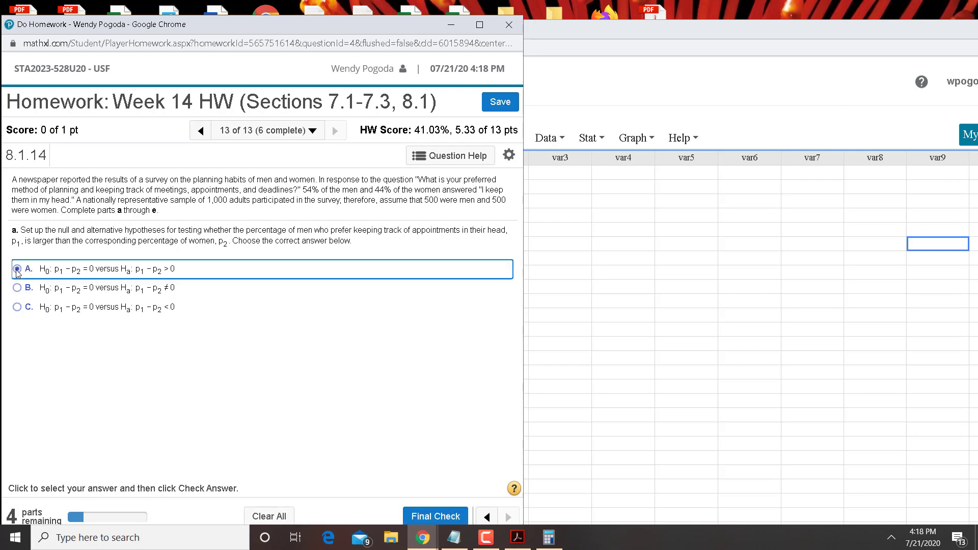
left_click(442, 517)
left_click(260, 356)
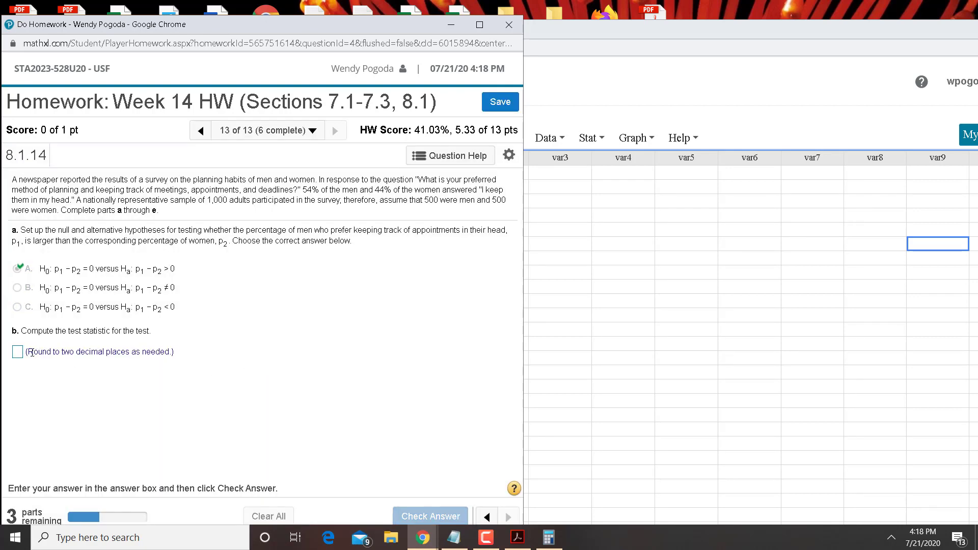
Start a two-sample proportion analysis with summary in StatCrunch and set both samples' observations to 500
left_click(568, 287)
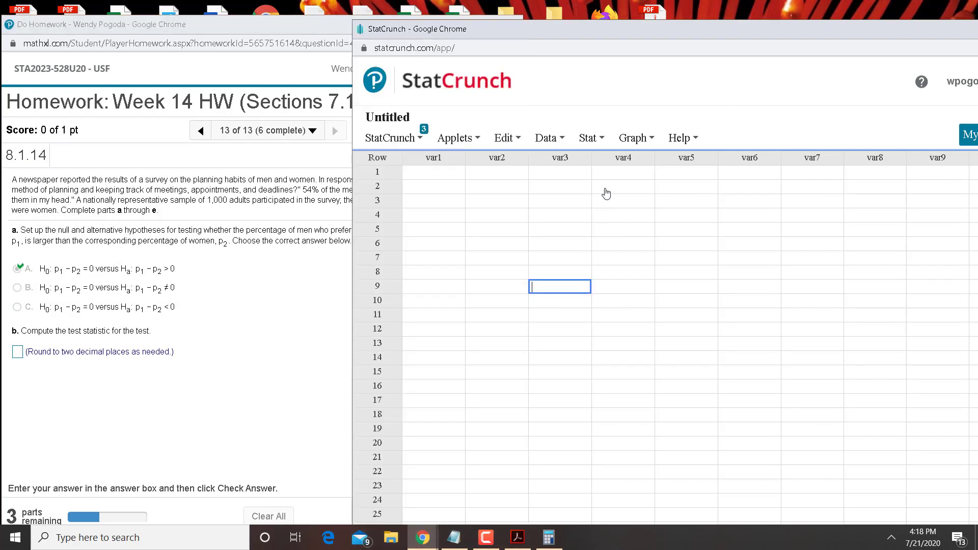
left_click(589, 138)
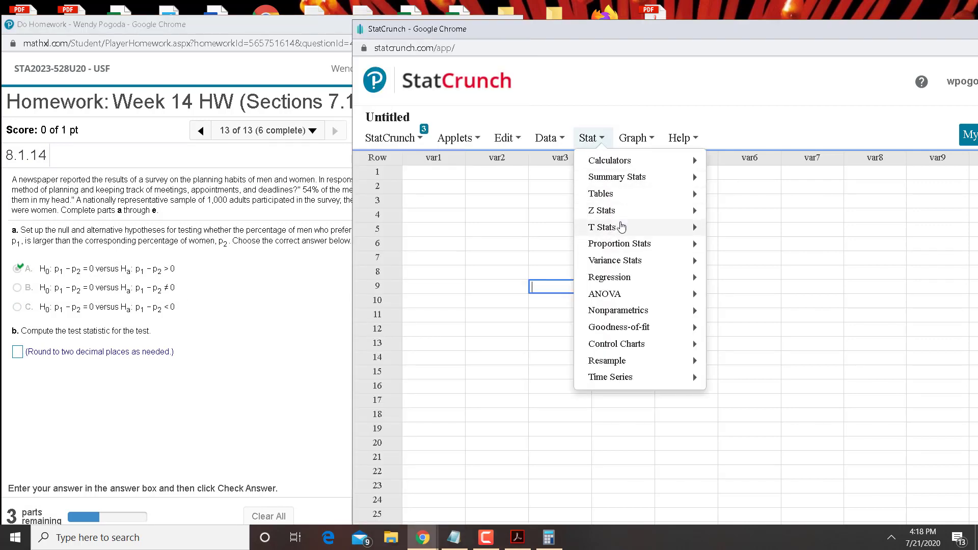
mouse_move(626, 244)
mouse_move(746, 269)
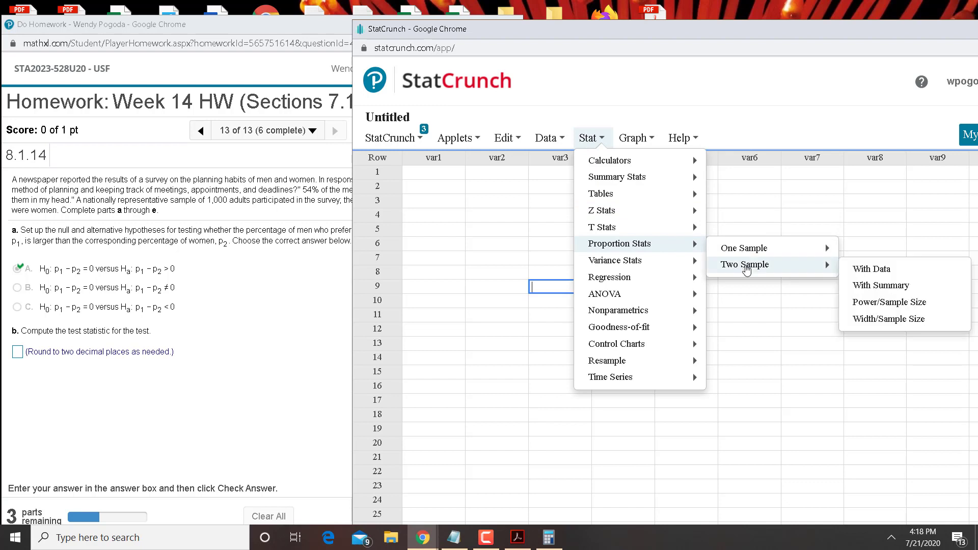
left_click(861, 288)
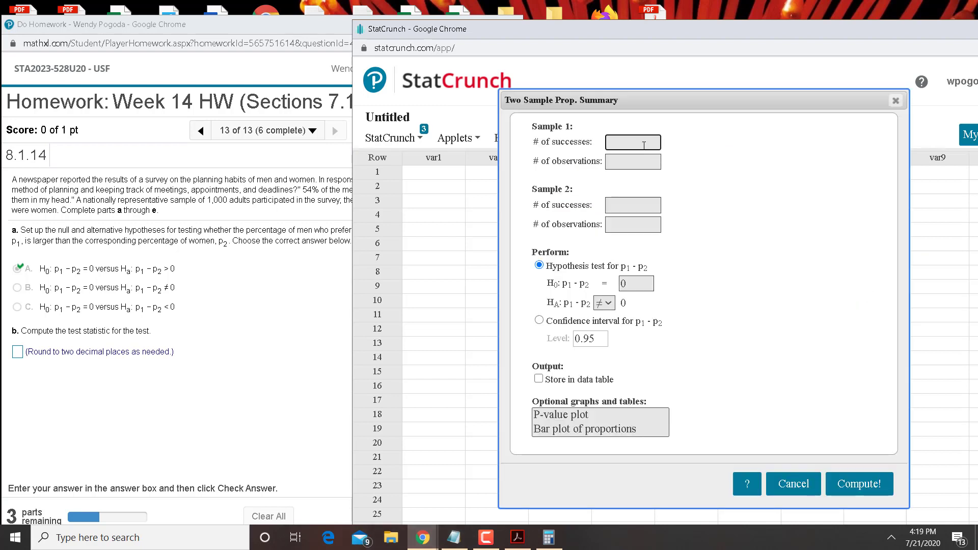
left_click(623, 163)
type("500")
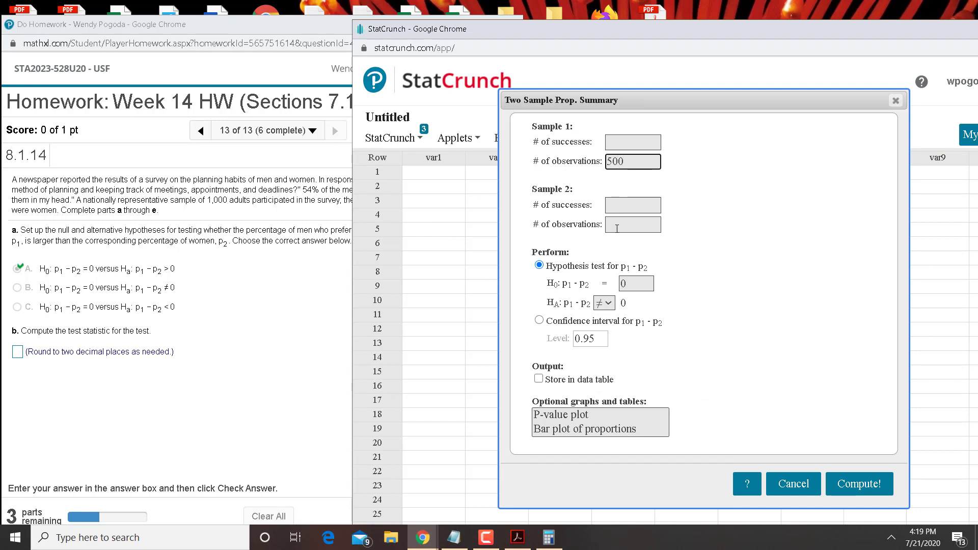
left_click(617, 229)
type("500")
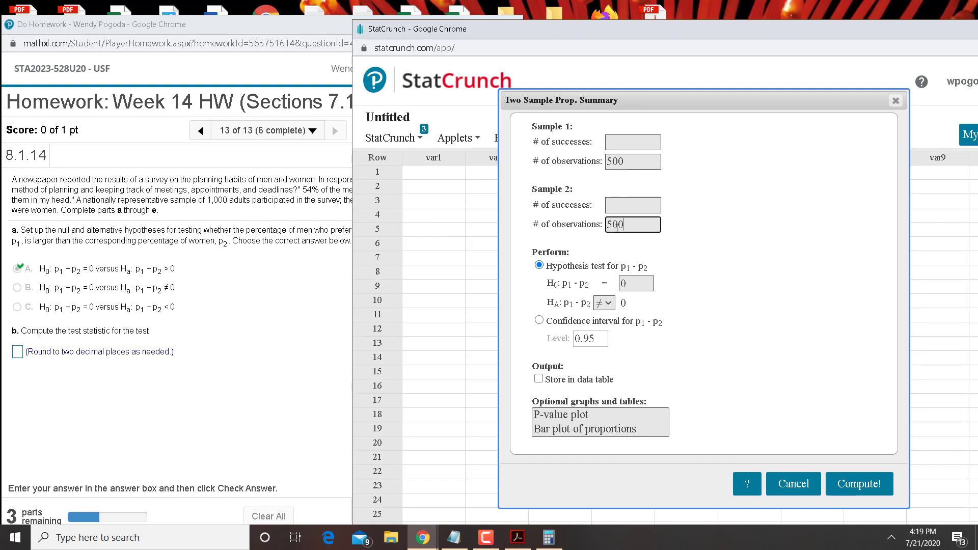
Compute 0.54 × 500 in Calculator and enter 270 as the number of successes for Sample 1 in StatCrunch
left_click(621, 142)
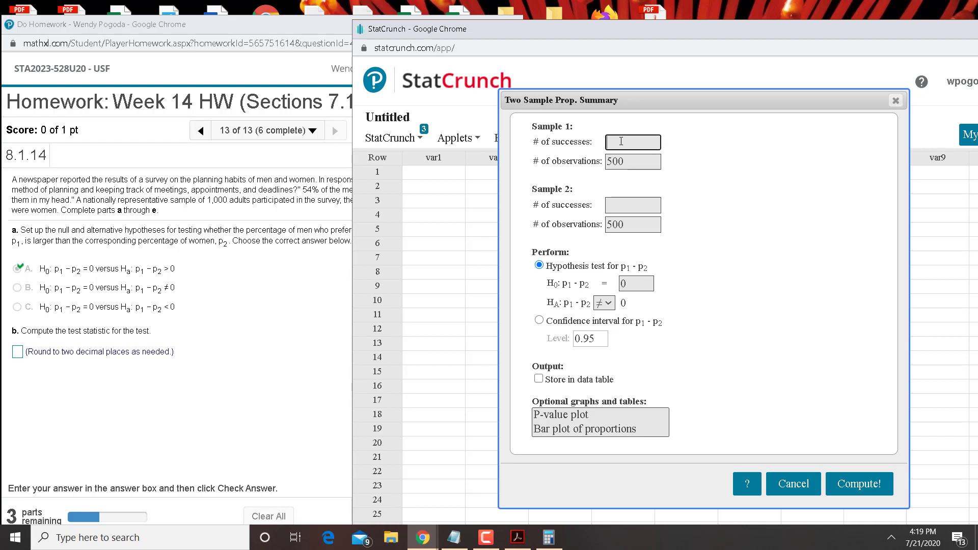
left_click(226, 270)
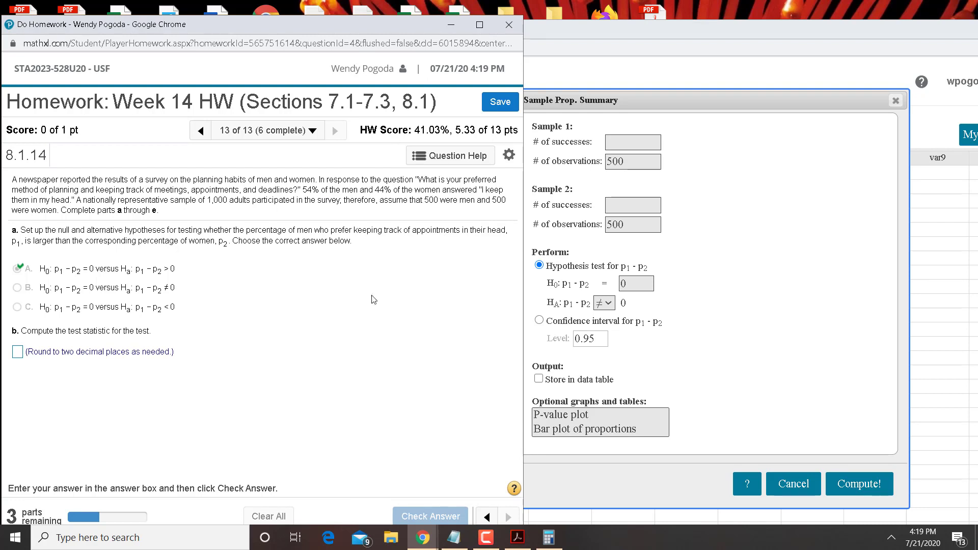
left_click(548, 537)
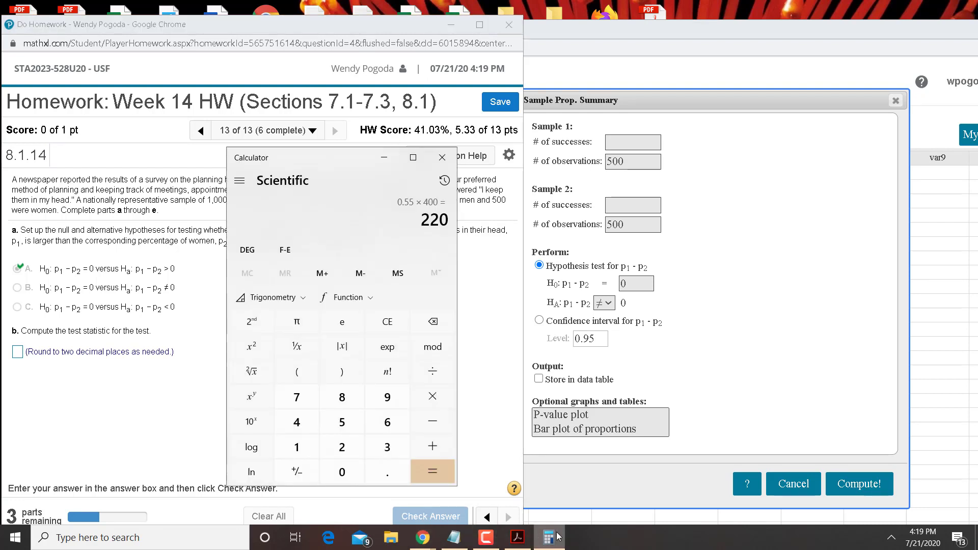
type(".54")
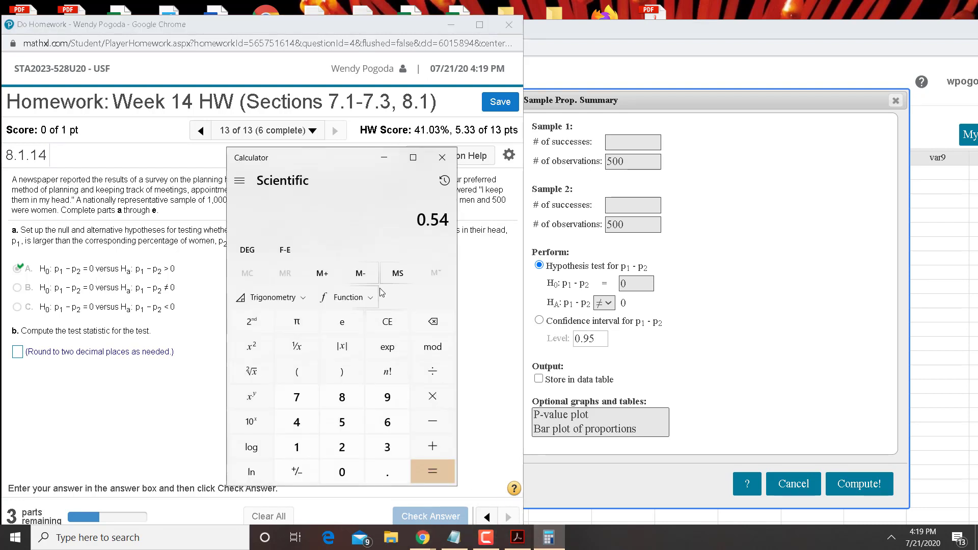
type("*500")
key("Return")
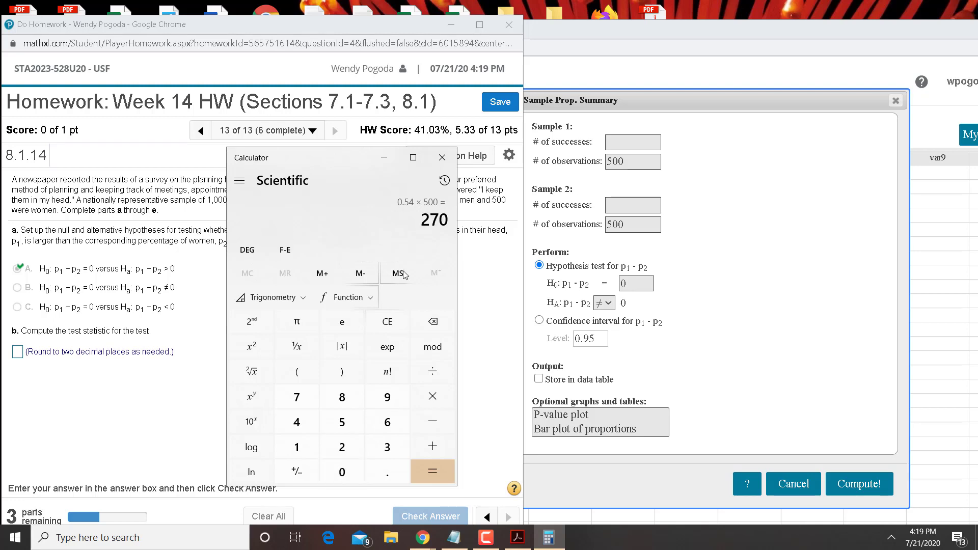
left_click(618, 142)
type("270")
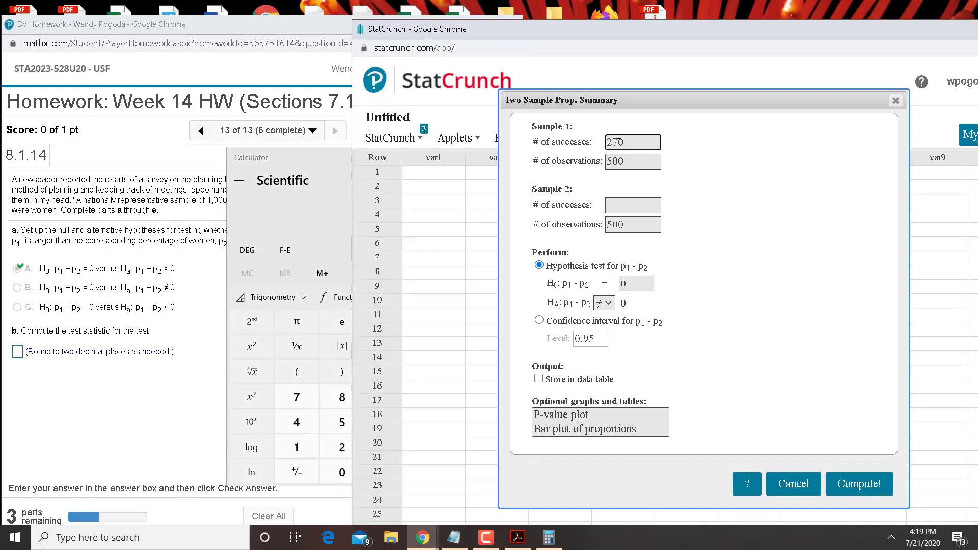
Compute 0.44 × 500 in Calculator and enter 220 as the number of successes for Sample 2 in StatCrunch
left_click(653, 203)
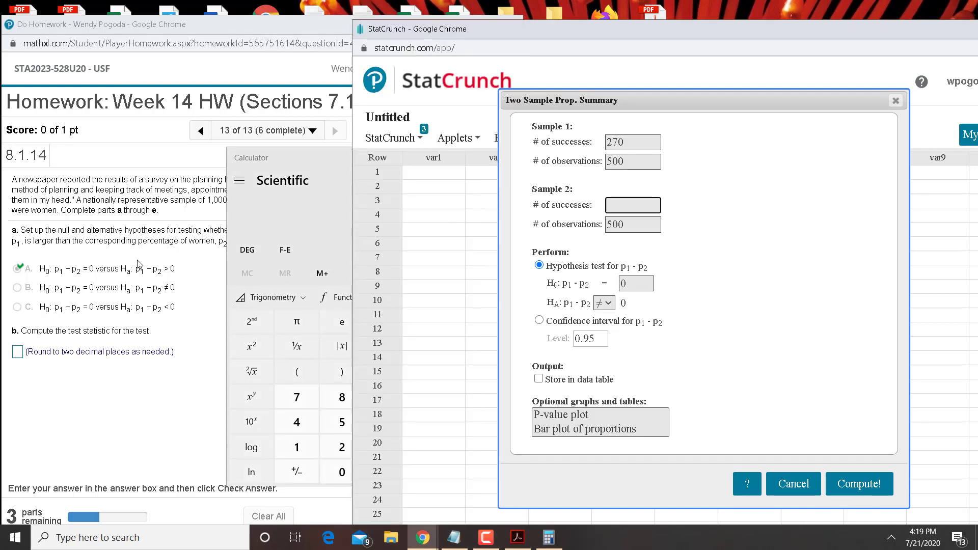
left_click(122, 284)
key("alt+Tab")
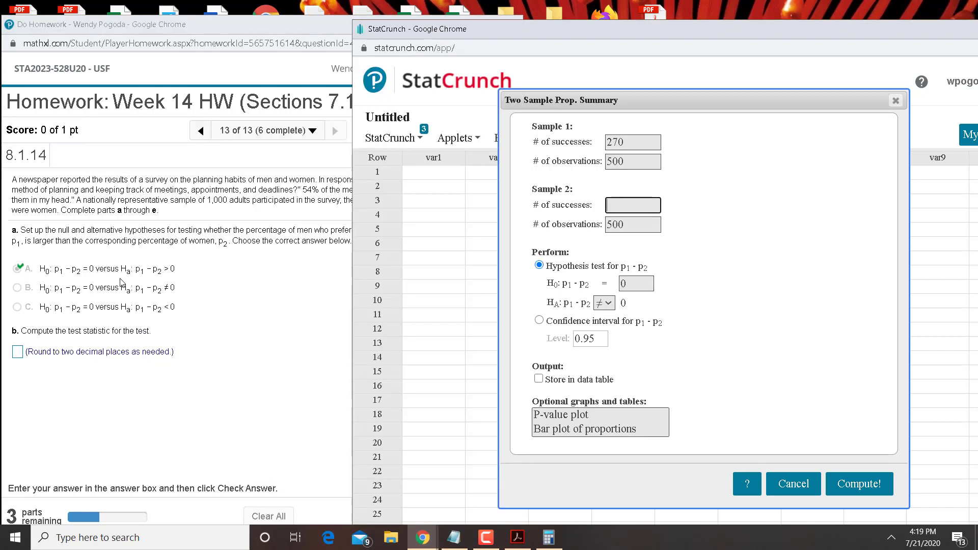
left_click(550, 545)
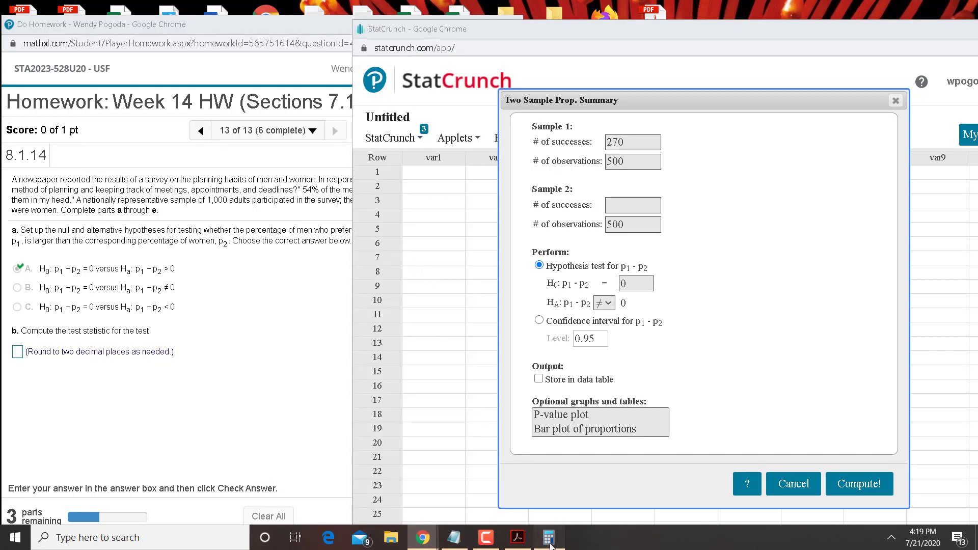
type("0.44*5")
type("00")
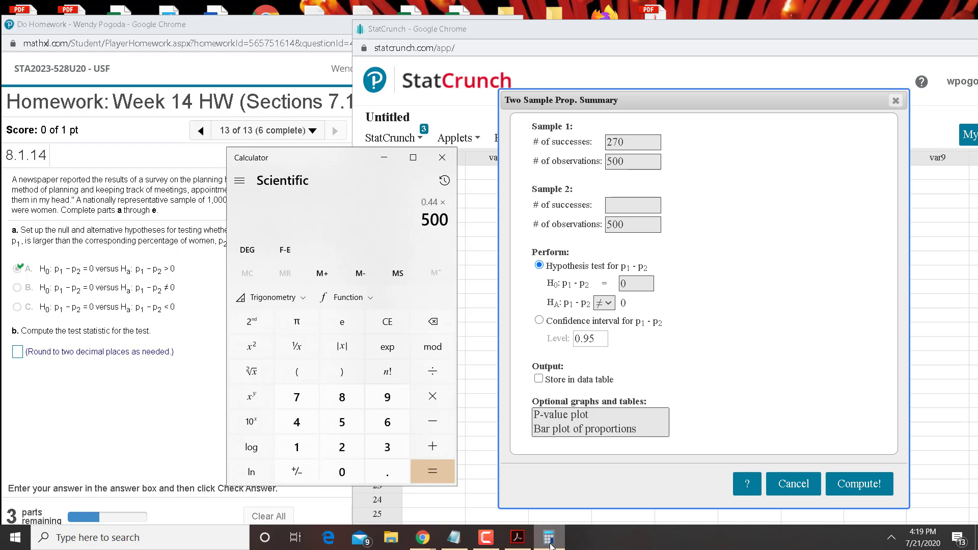
key("Return")
left_click(643, 203)
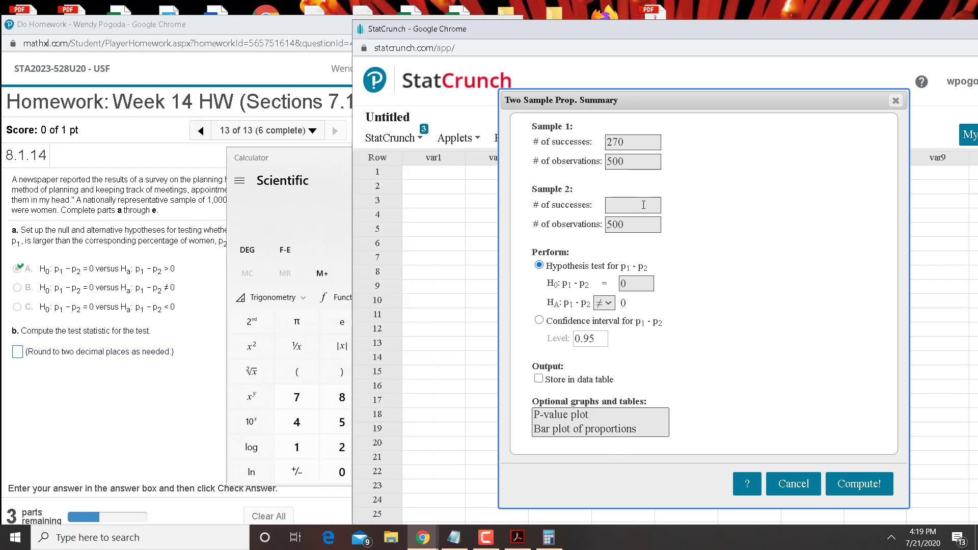
type("220")
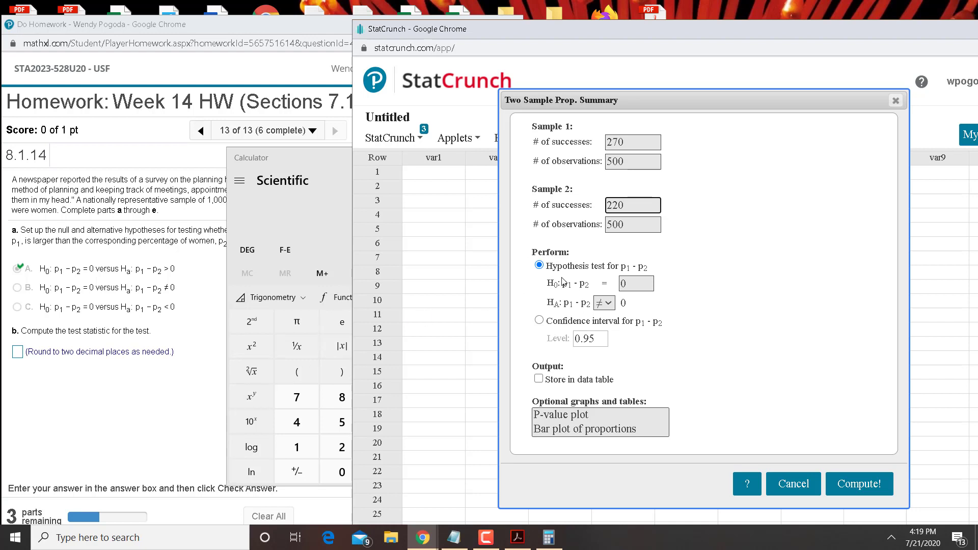
Compute the hypothesis test with the alternative p1 - p2 > 0 and move the results closer to the homework question
left_click(607, 304)
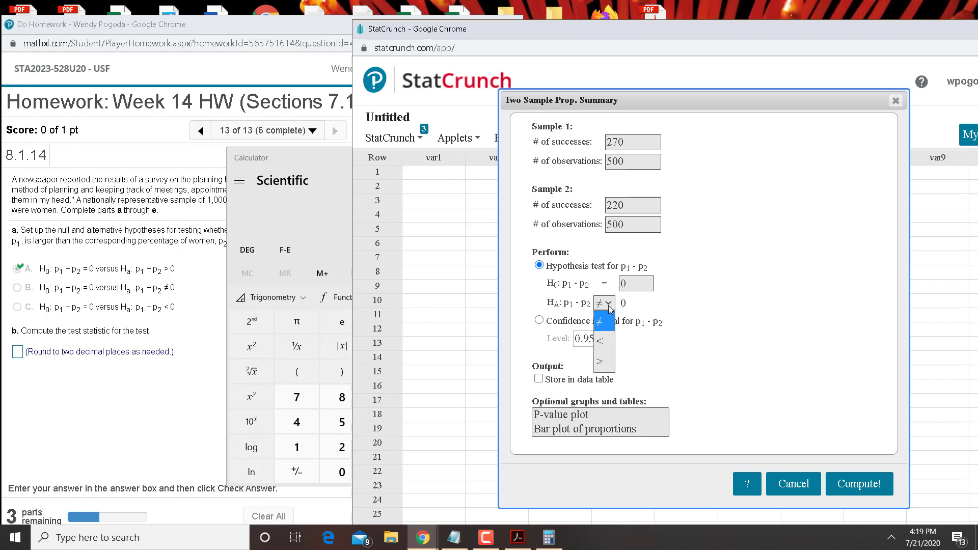
left_click(605, 363)
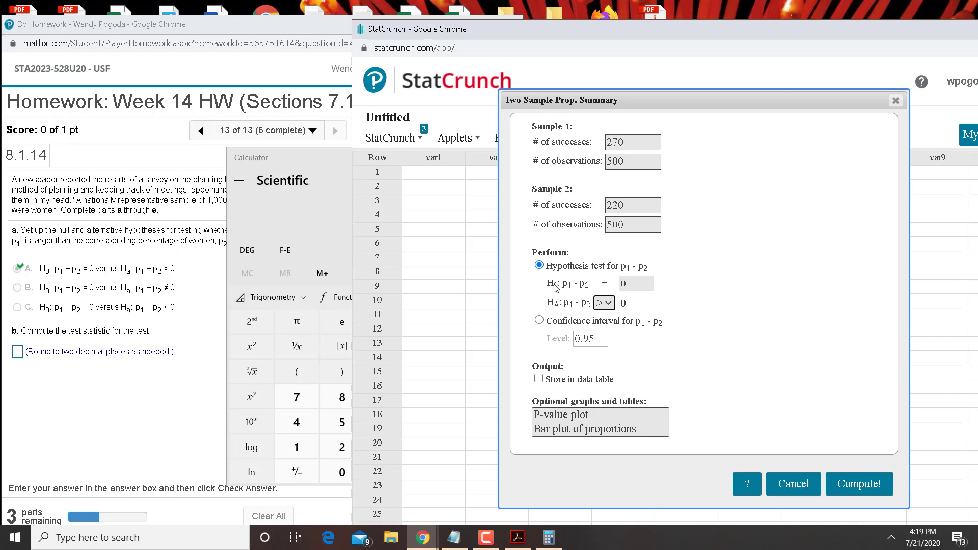
left_click(858, 497)
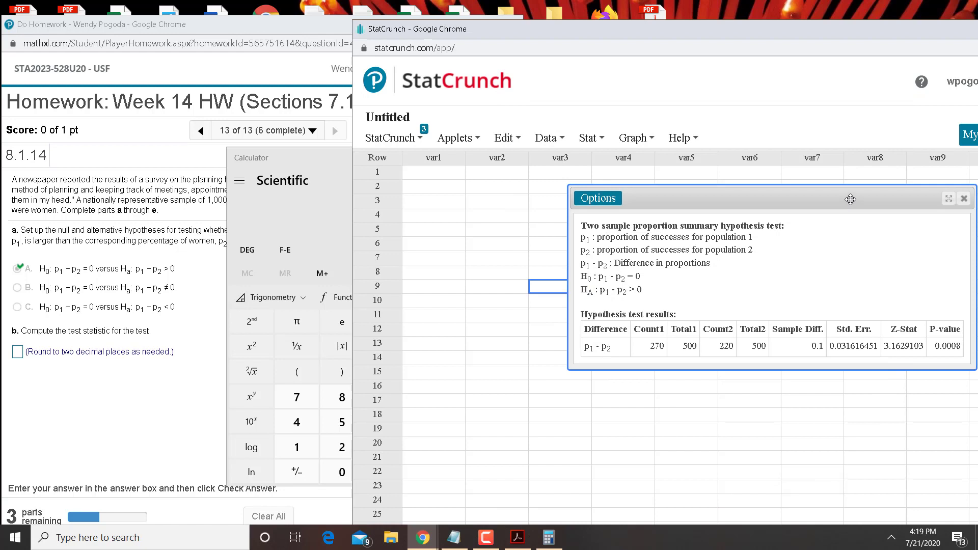
left_click_drag(850, 200, 681, 196)
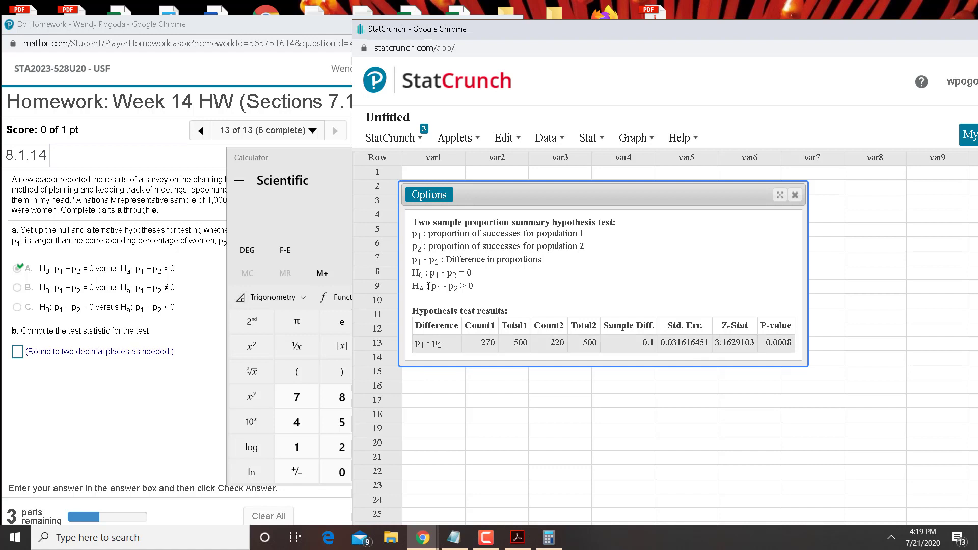
Enter 3.16 as the test statistic for part b of the homework question and submit it for checking
left_click(18, 354)
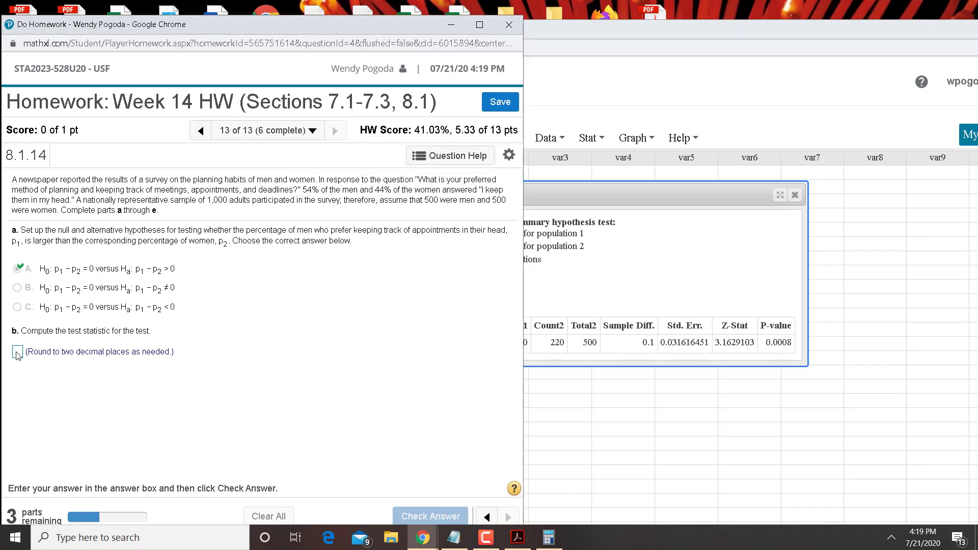
type("3.1")
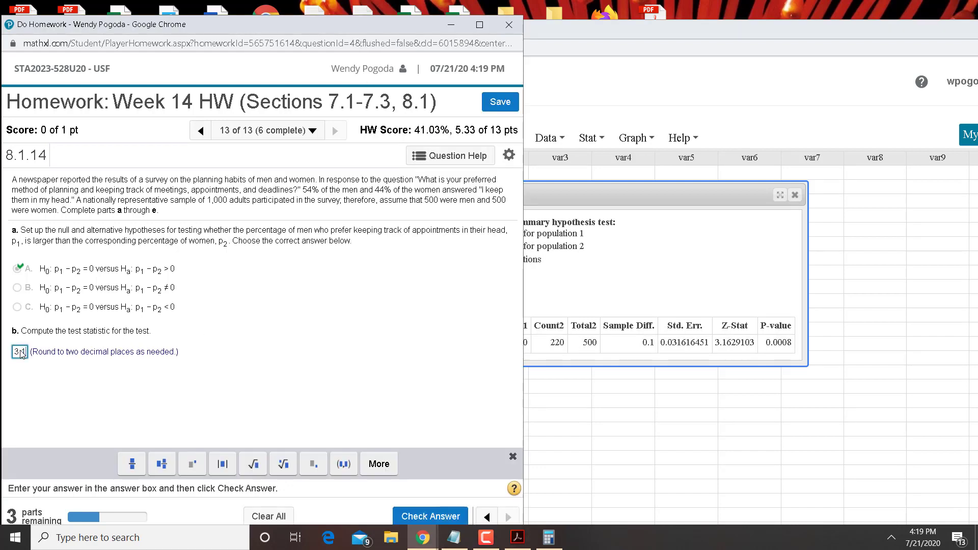
type("6")
key("Return")
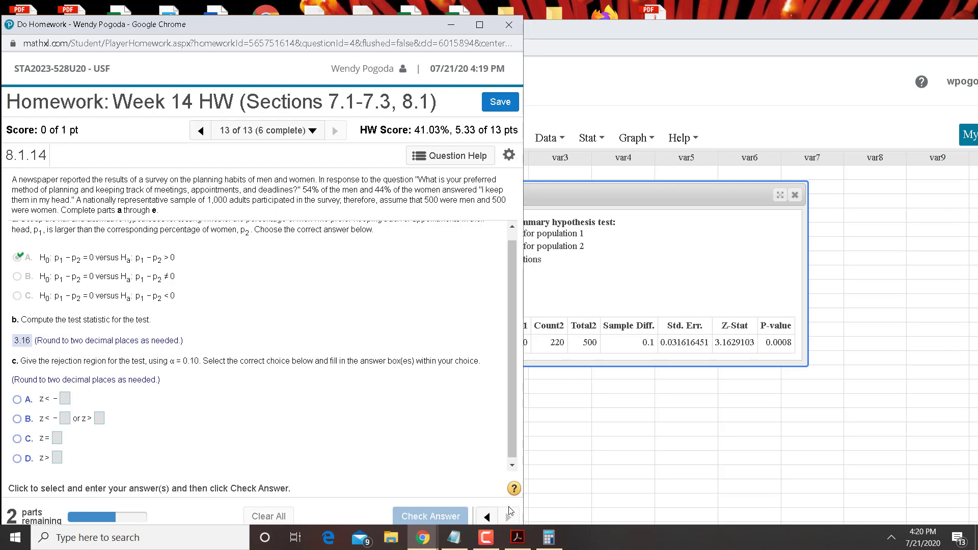
Switch to the formula sheet PDF in Adobe Acrobat and examine Table 6.2, Rejection Regions for Common Values of α, at a larger zoom
left_click(526, 541)
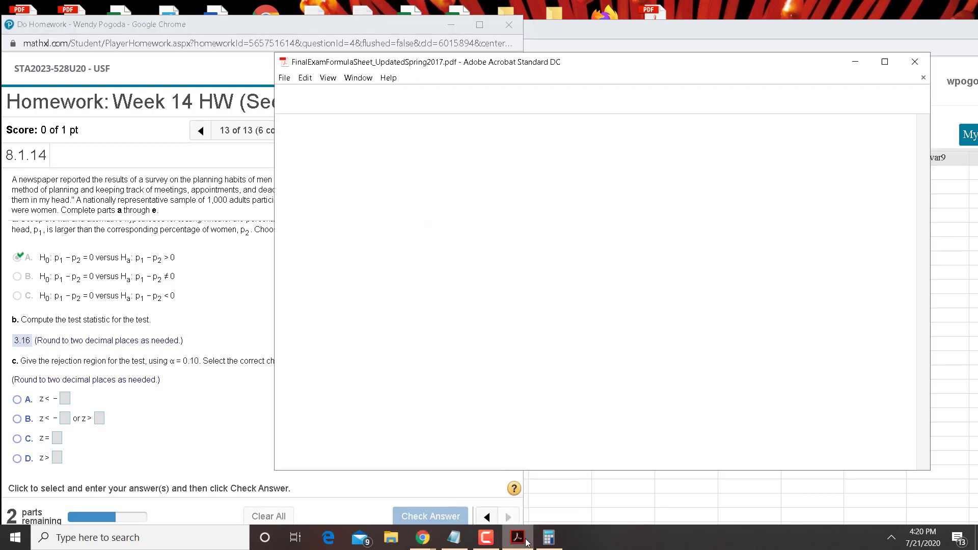
scroll(656, 304, "down", 3)
scroll(657, 304, "up", 10)
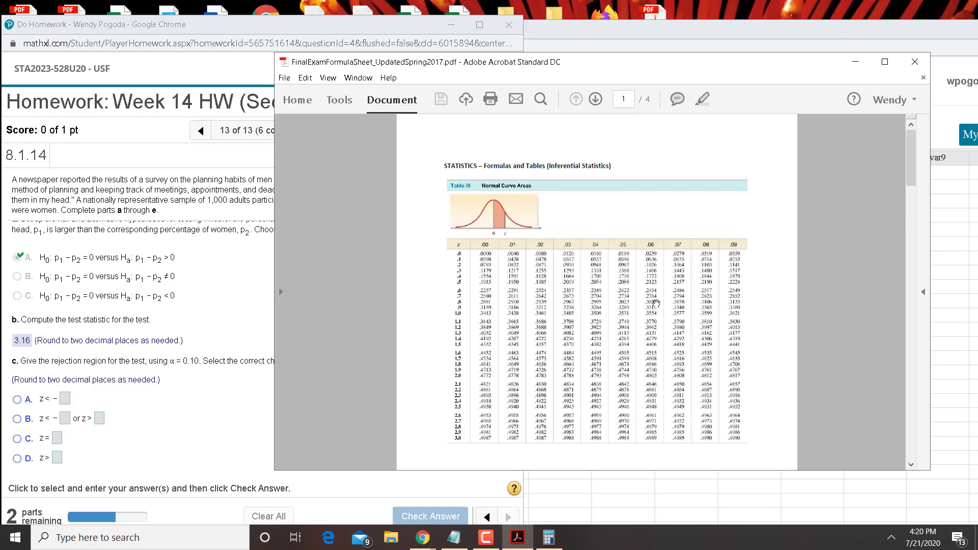
scroll(656, 304, "down", 15)
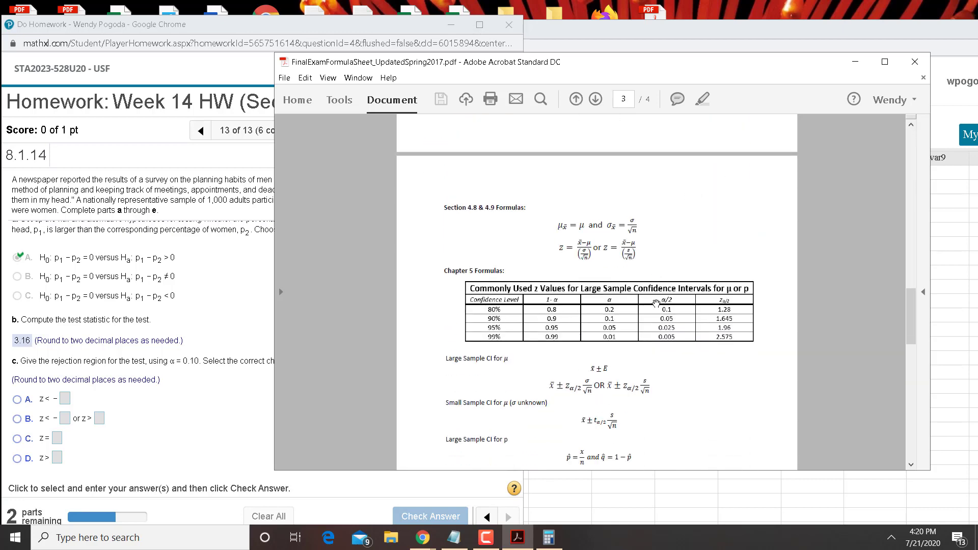
scroll(656, 304, "up", 12)
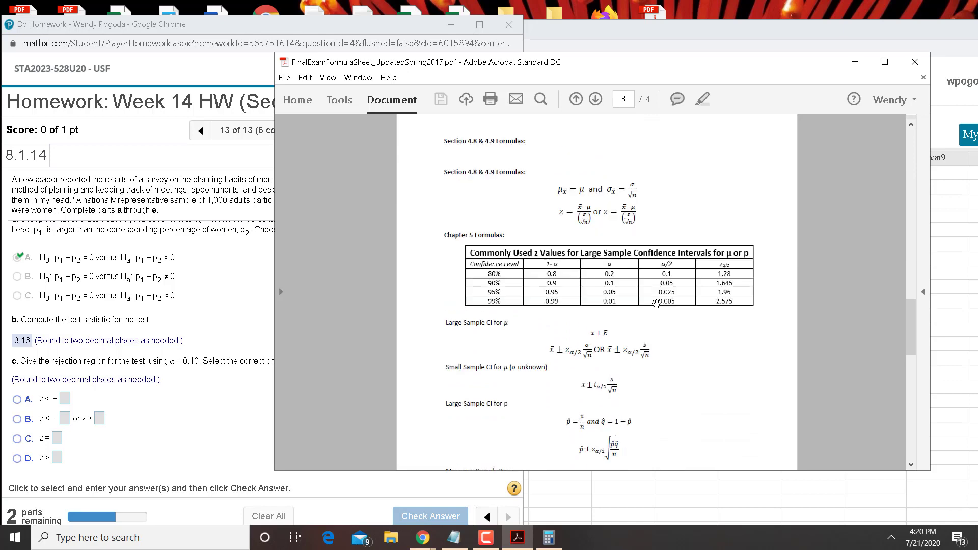
scroll(656, 304, "up", 5)
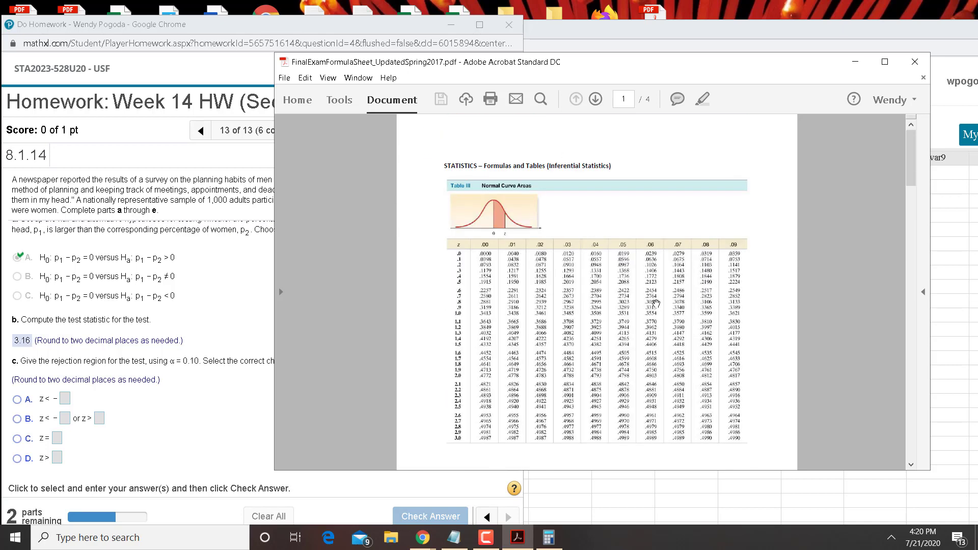
scroll(657, 304, "down", 15)
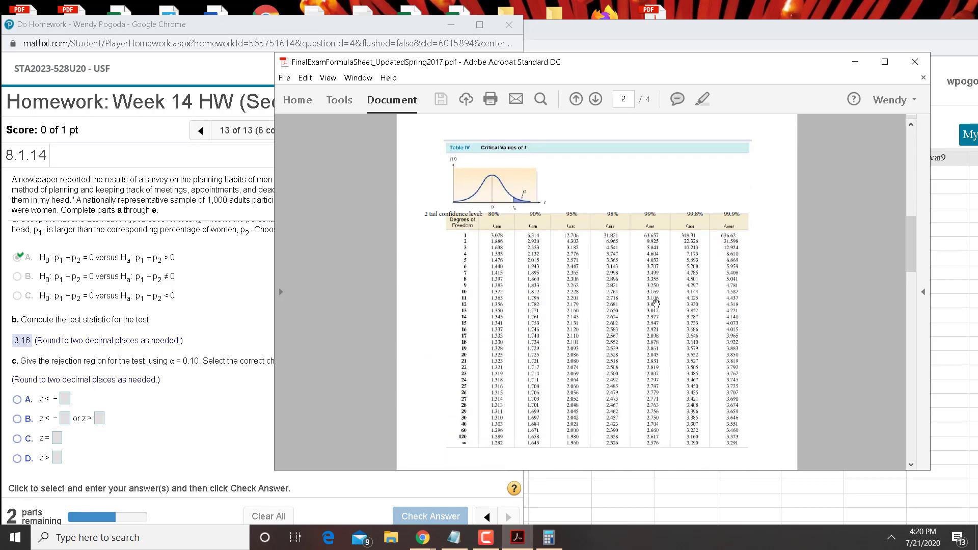
scroll(657, 304, "down", 5)
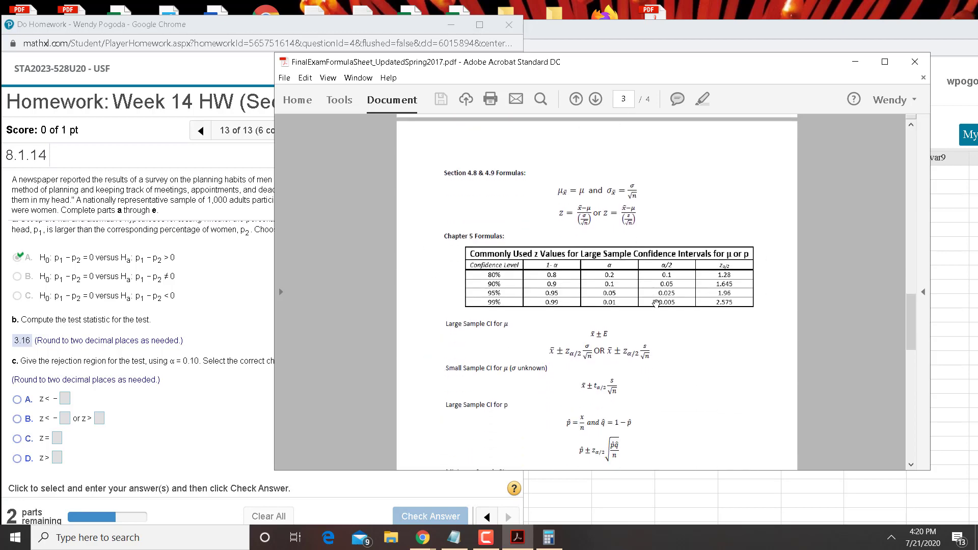
scroll(656, 304, "down", 10)
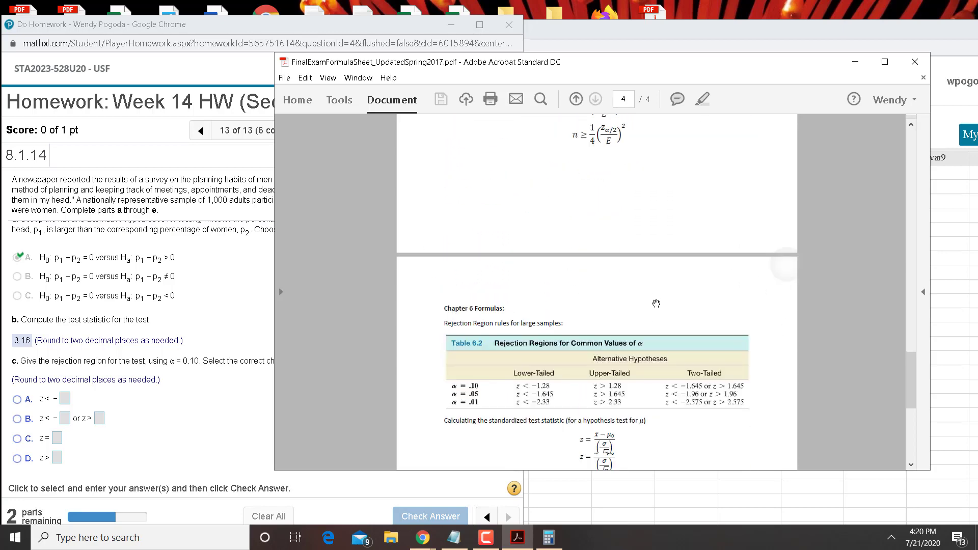
scroll(656, 304, "up", 1)
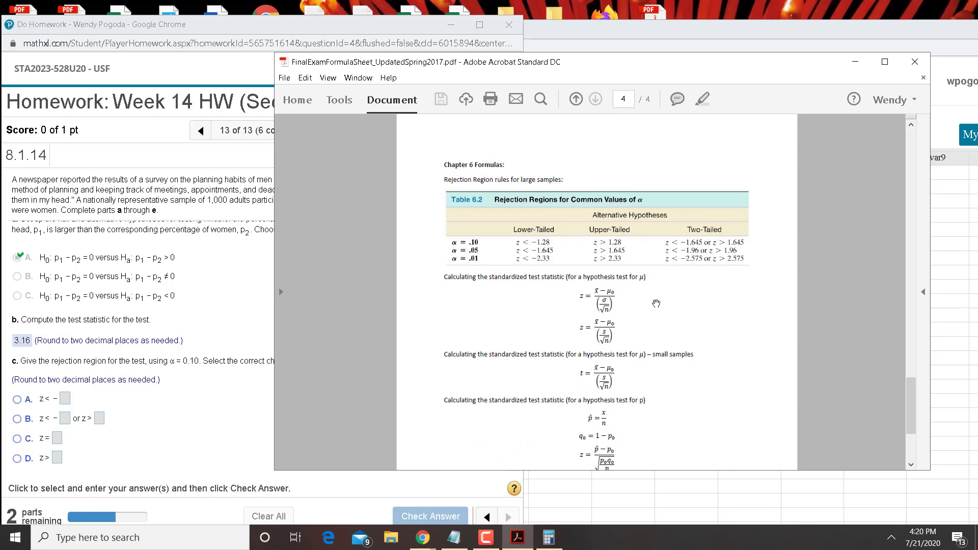
scroll(656, 304, "up", 1, "ctrl")
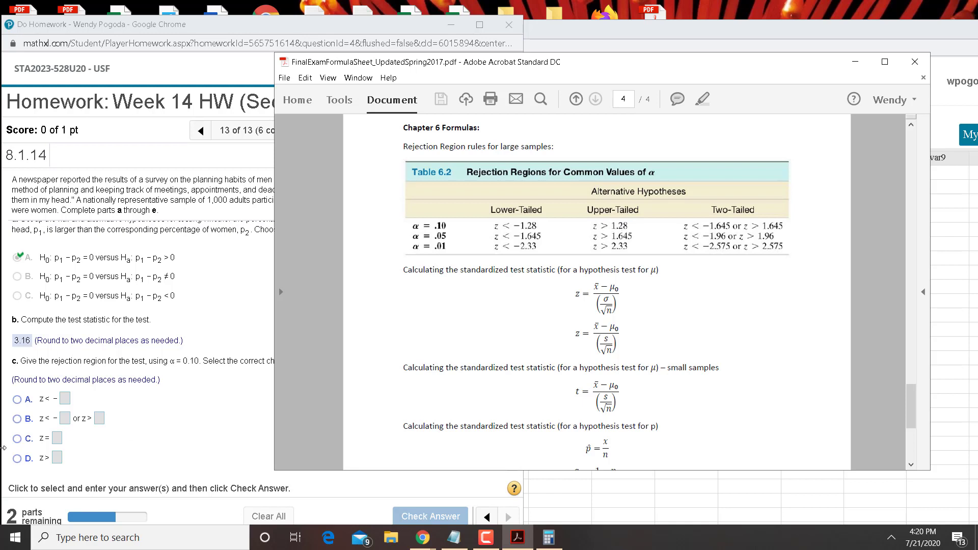
Answer part c in the homework window with choice D, z > 1.28, and submit it
left_click(18, 461)
left_click(57, 458)
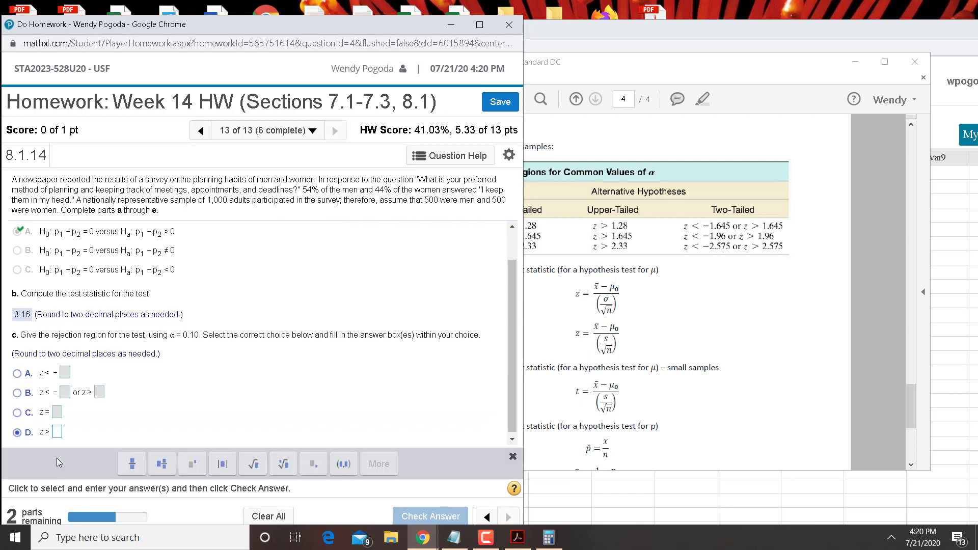
left_click(61, 433)
type("1.28")
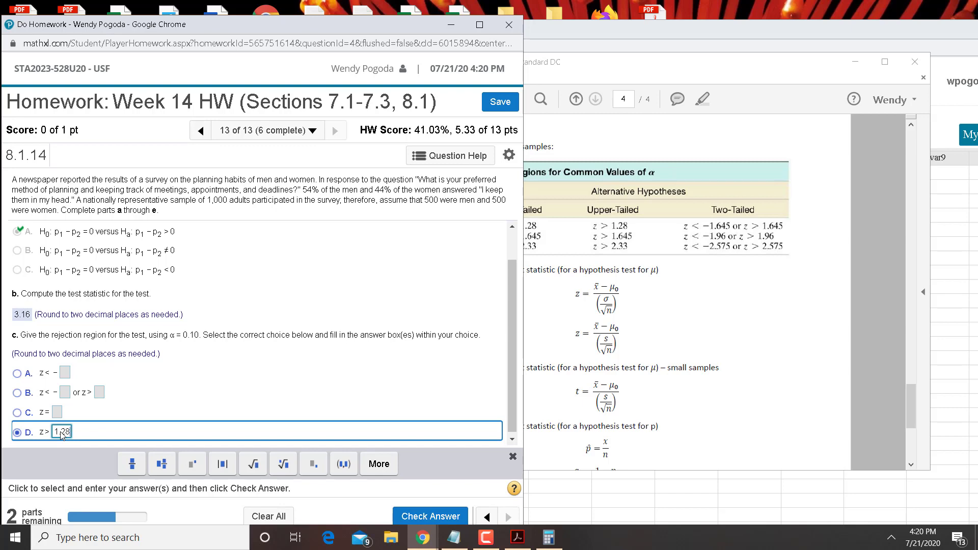
key("Return")
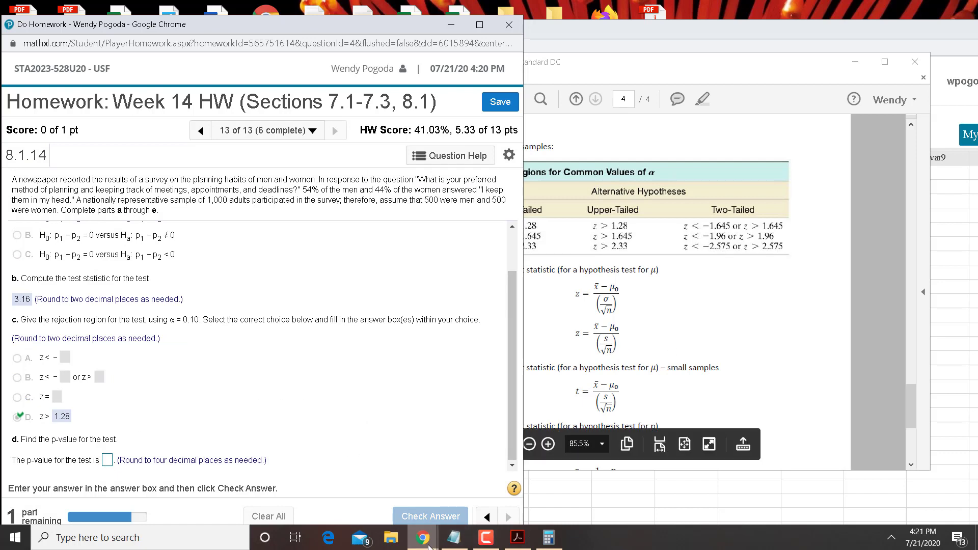
Consult the p-value in the StatCrunch results, enter 0.0008 for part d of the homework, and submit it
mouse_move(422, 539)
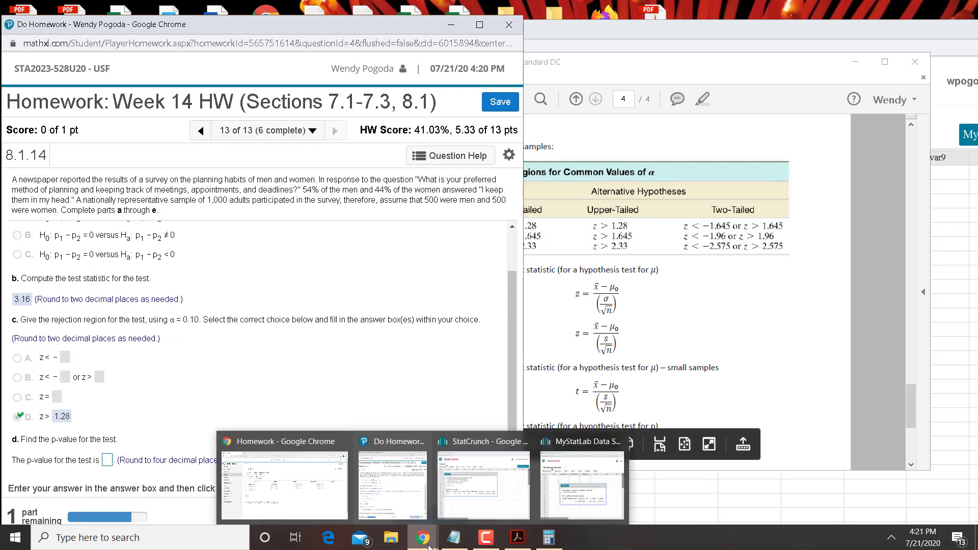
left_click(409, 495)
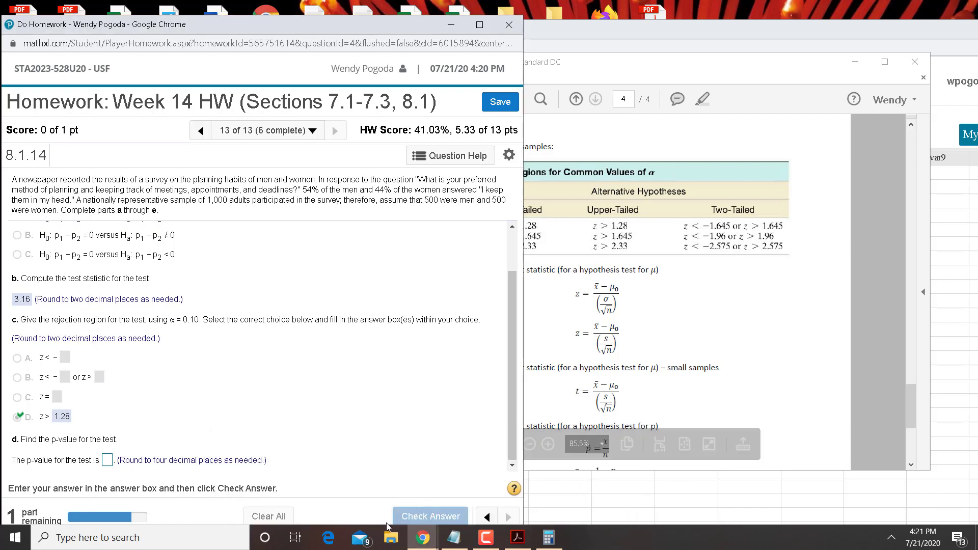
mouse_move(423, 539)
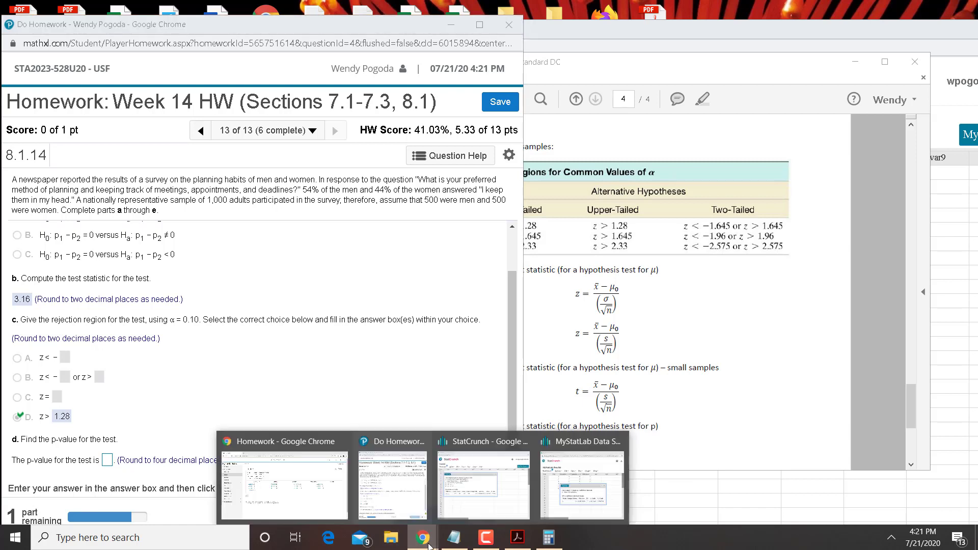
left_click(402, 494)
mouse_move(423, 545)
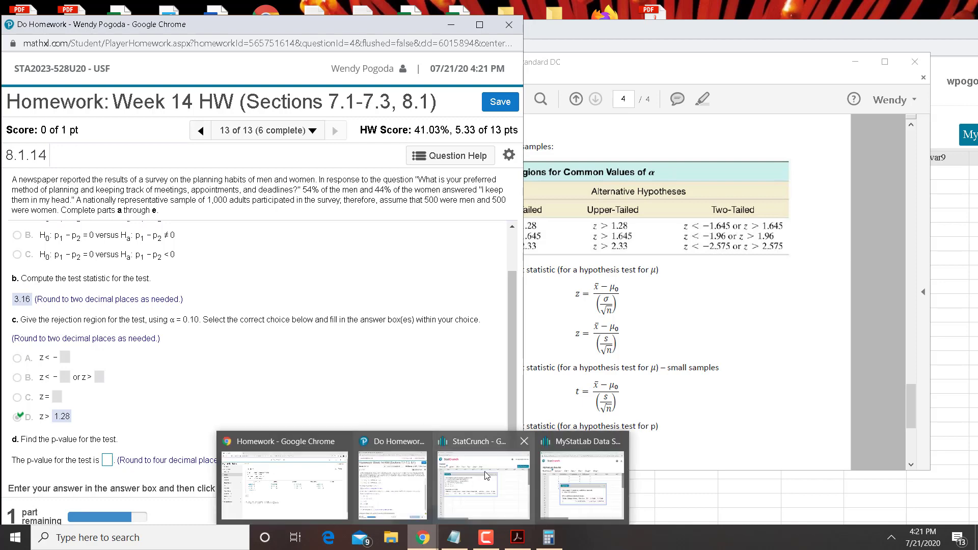
left_click(490, 475)
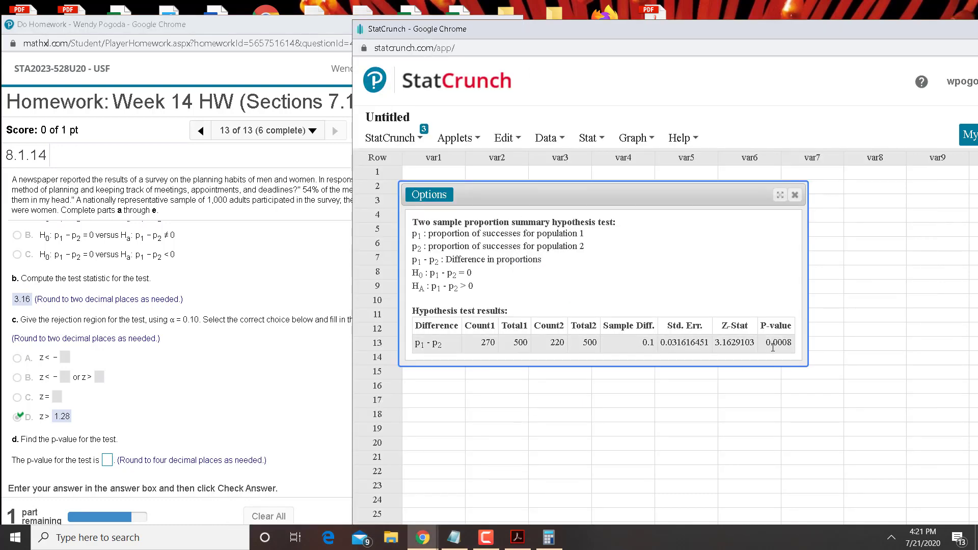
left_click(108, 464)
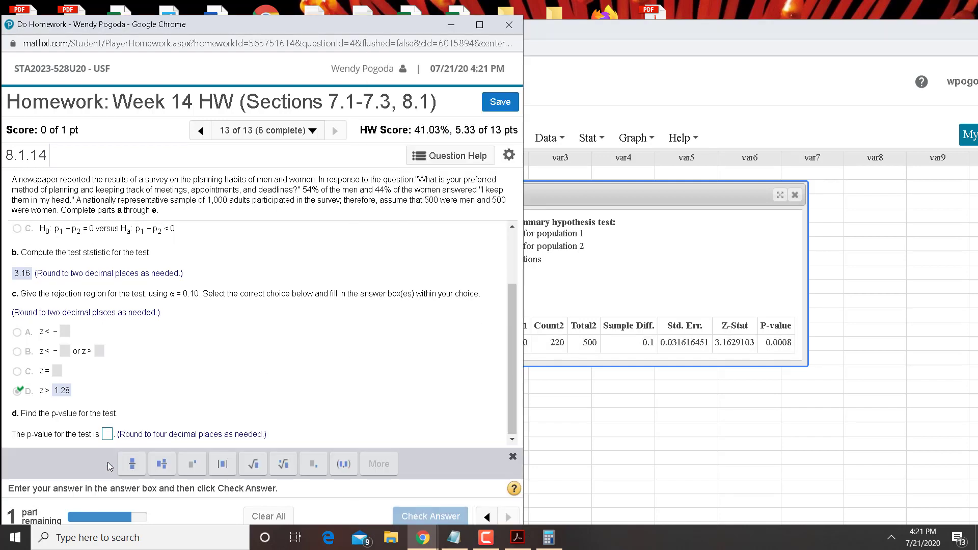
left_click(107, 435)
type("0.00")
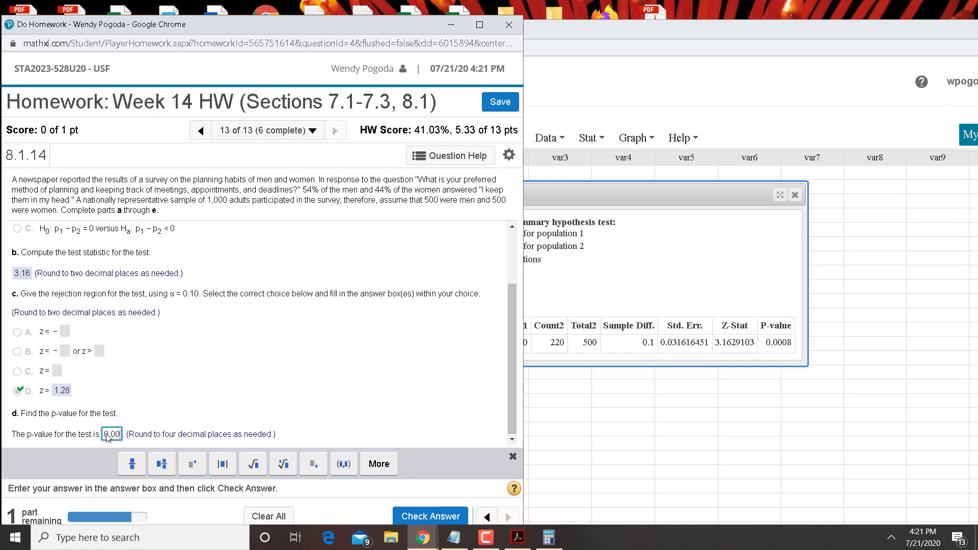
type("08")
key("Return")
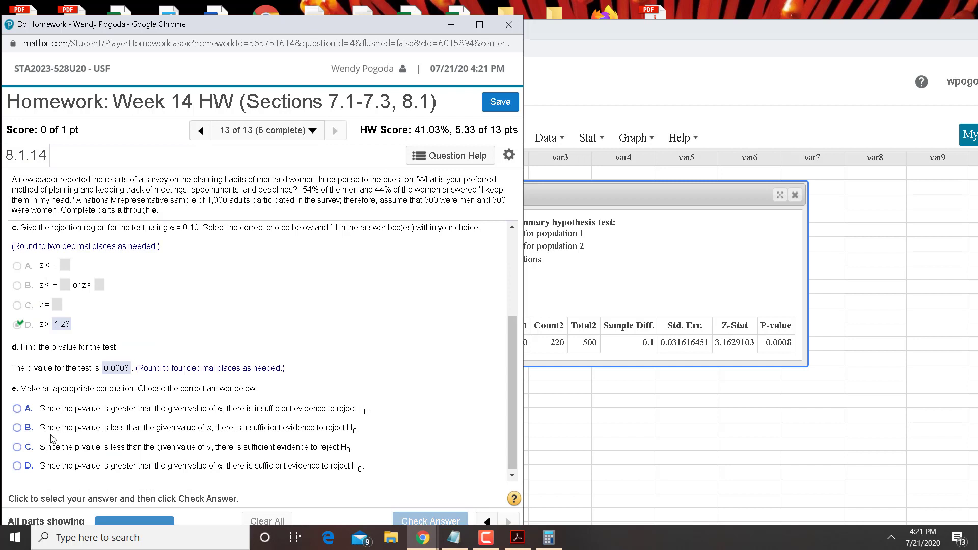
Choose conclusion C for part e, p-value less than α with sufficient evidence to reject H0, check the answer, and dismiss the feedback
left_click(16, 448)
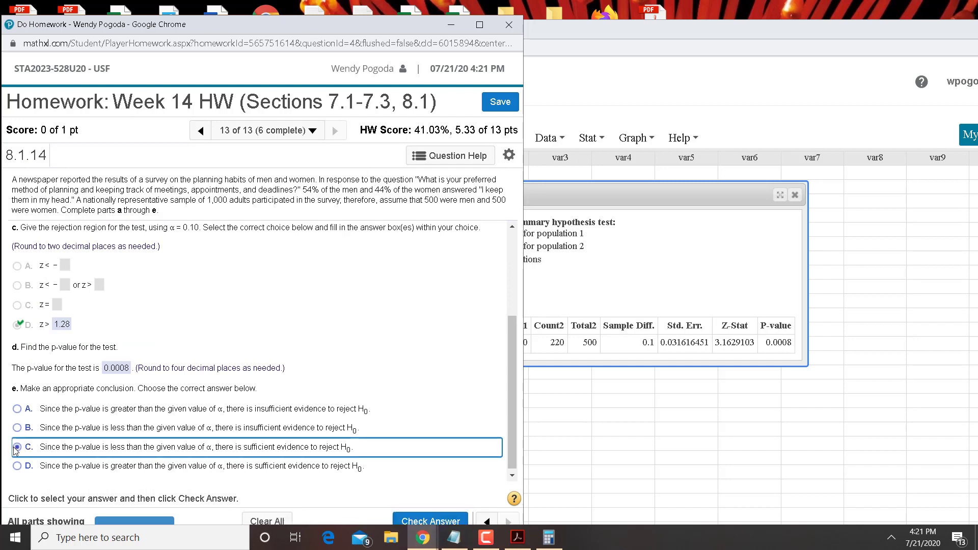
left_click(413, 522)
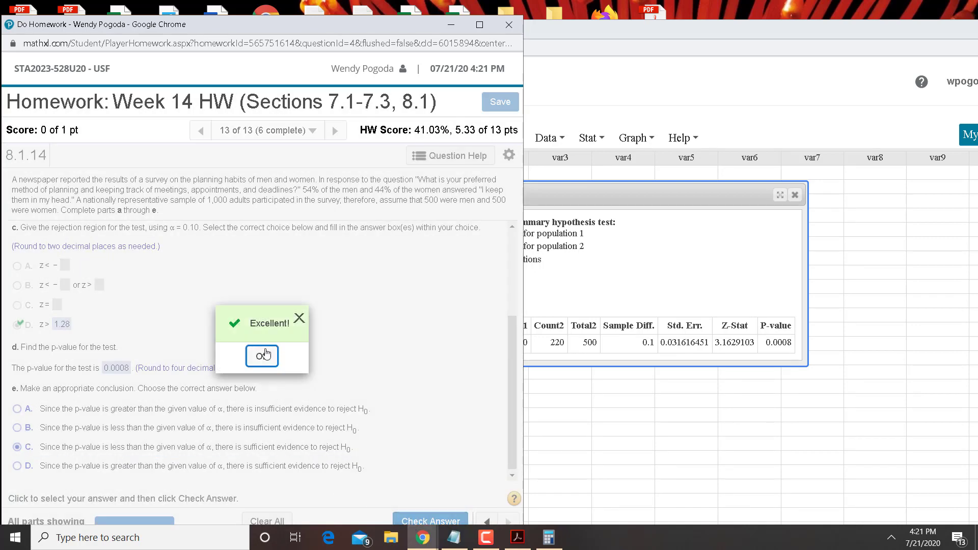
left_click(261, 356)
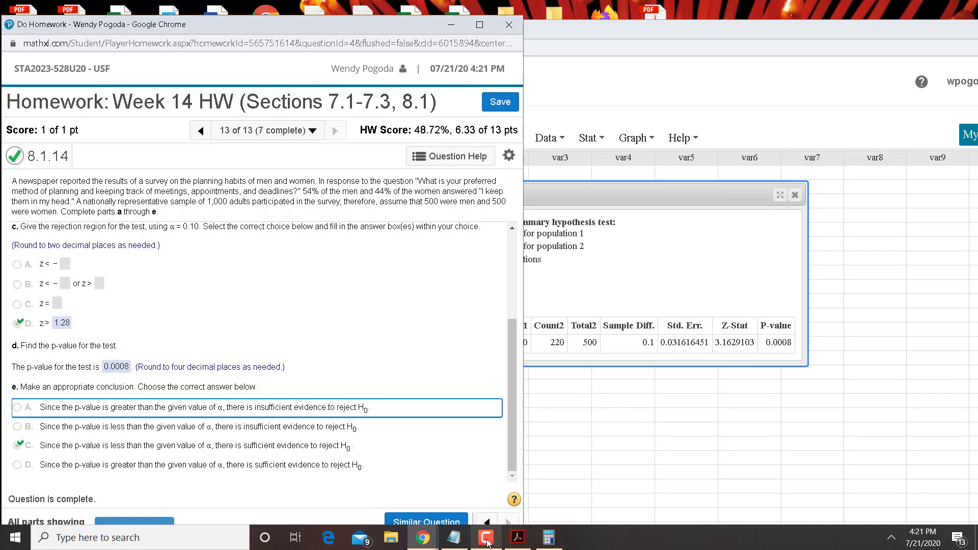
mouse_move(486, 543)
left_click(491, 472)
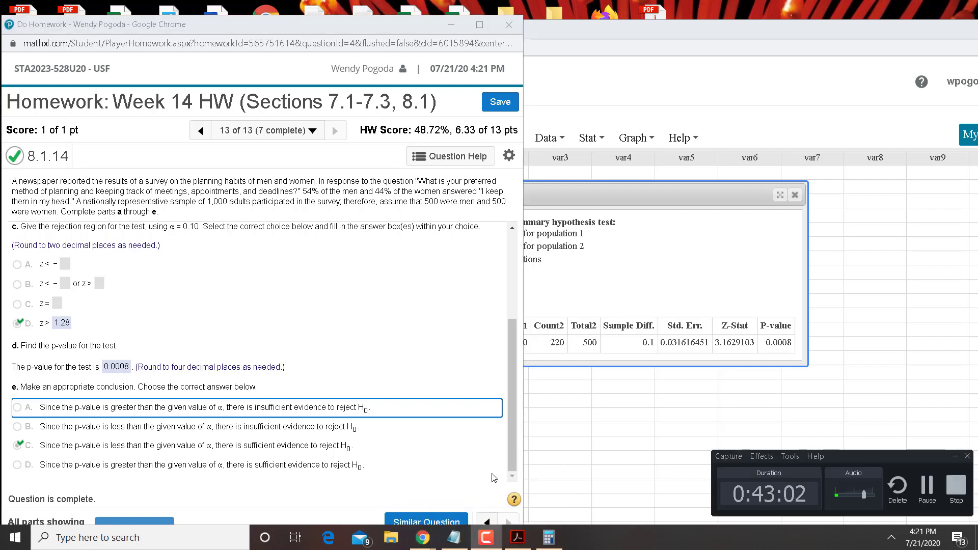